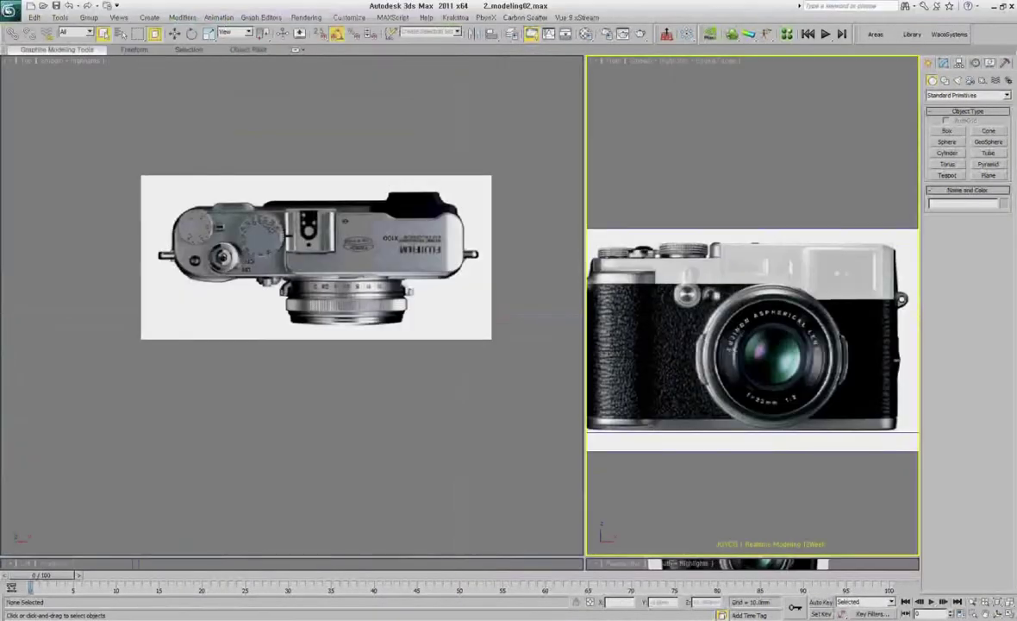
# Add an FFD 2x2x2 lattice to the camera-top mesh, then load 2_modeling09.max.
pyautogui.scroll(2, 620, 227)
pyautogui.scroll(2, 620, 227)
pyautogui.scroll(2, 621, 227)
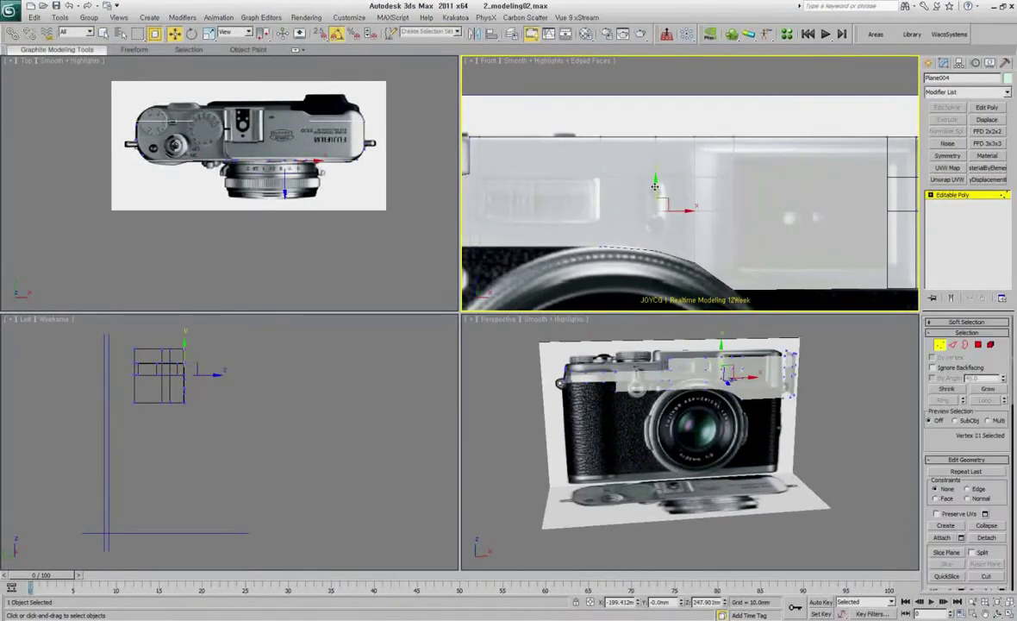
pyautogui.moveTo(655, 176); pyautogui.dragTo(617, 169, button='middle')
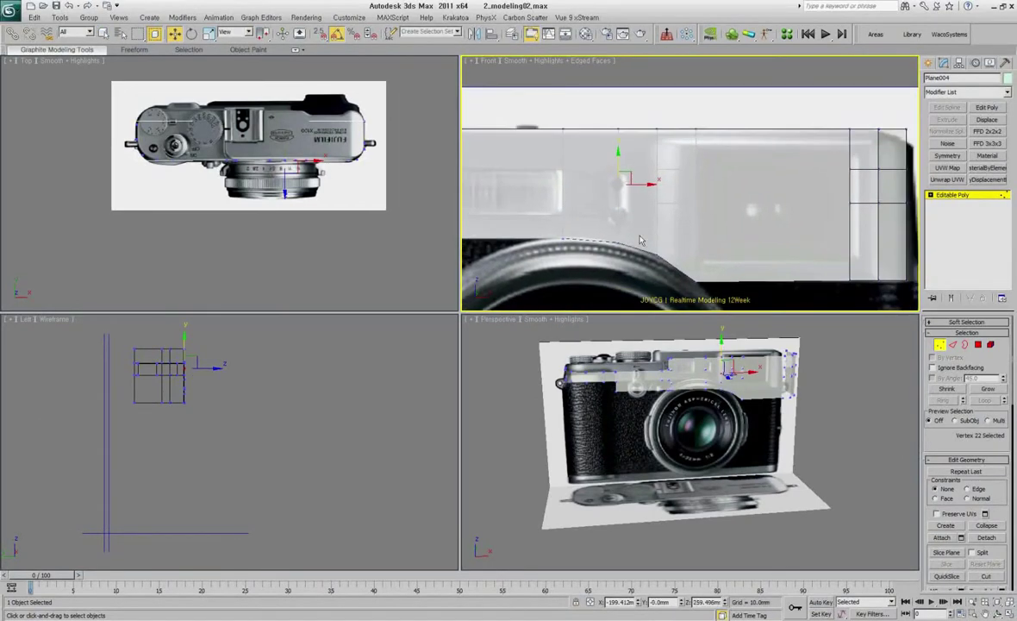
pyautogui.scroll(-1, 712, 205)
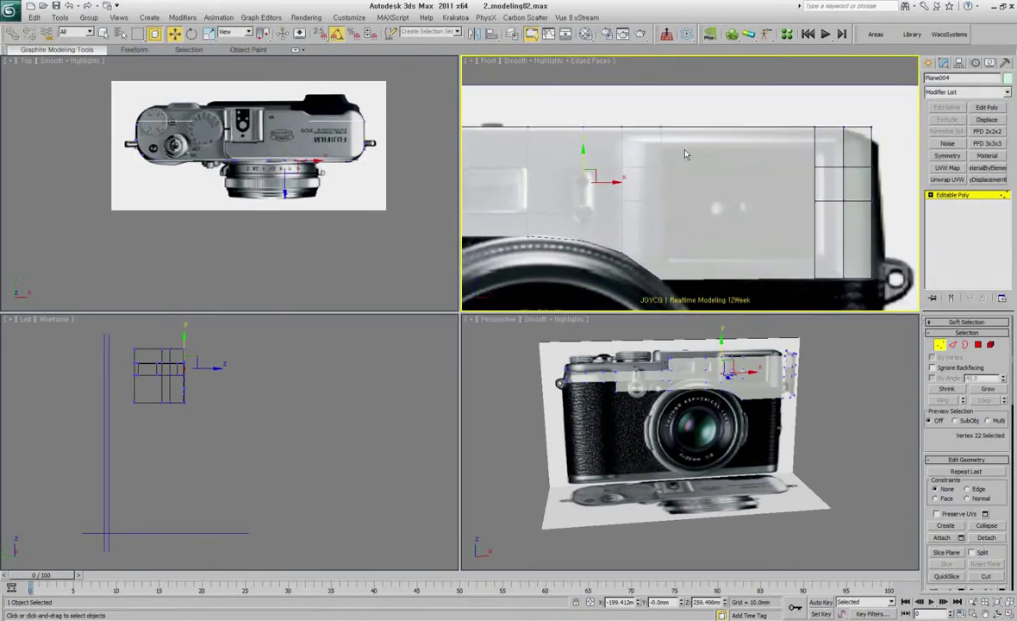
pyautogui.keyDown('alt'); pyautogui.moveTo(712, 205); pyautogui.dragTo(748, 152, button='middle'); pyautogui.keyUp('alt')
pyautogui.scroll(1, 749, 153)
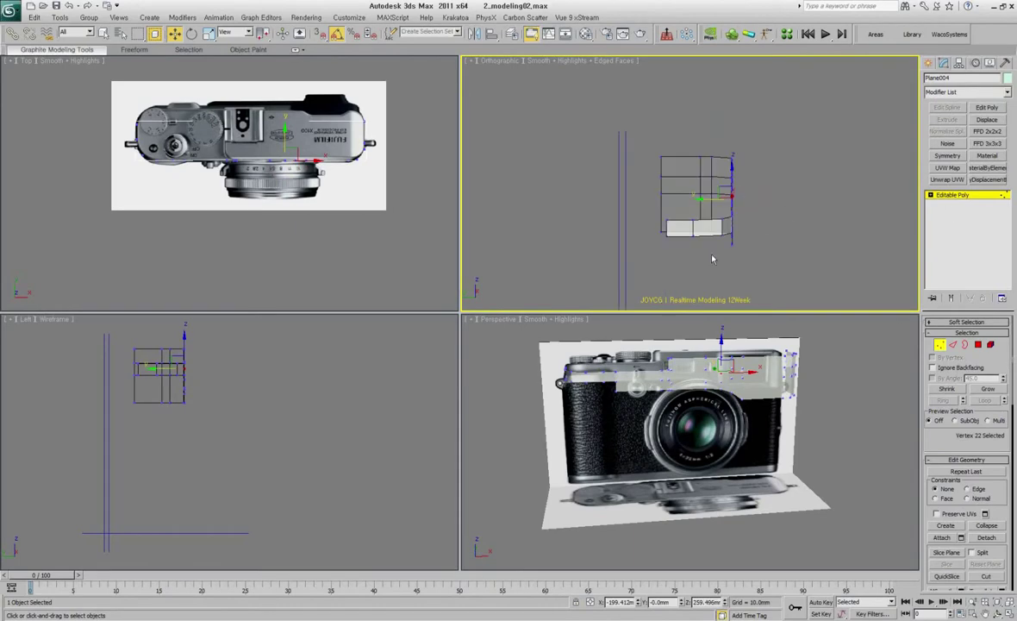
pyautogui.click(987, 131)
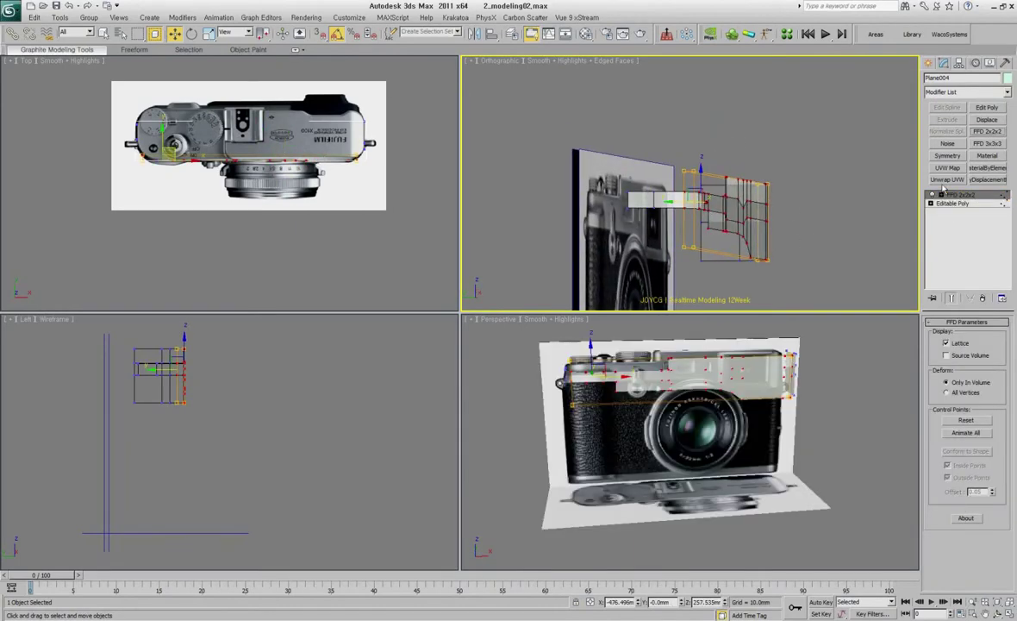
pyautogui.moveTo(681, 172)
pyautogui.keyDown('alt'); pyautogui.mouseDown(button='middle')
pyautogui.moveTo(696, 175)
pyautogui.moveTo(724, 246)
pyautogui.mouseUp(button='middle'); pyautogui.keyUp('alt')
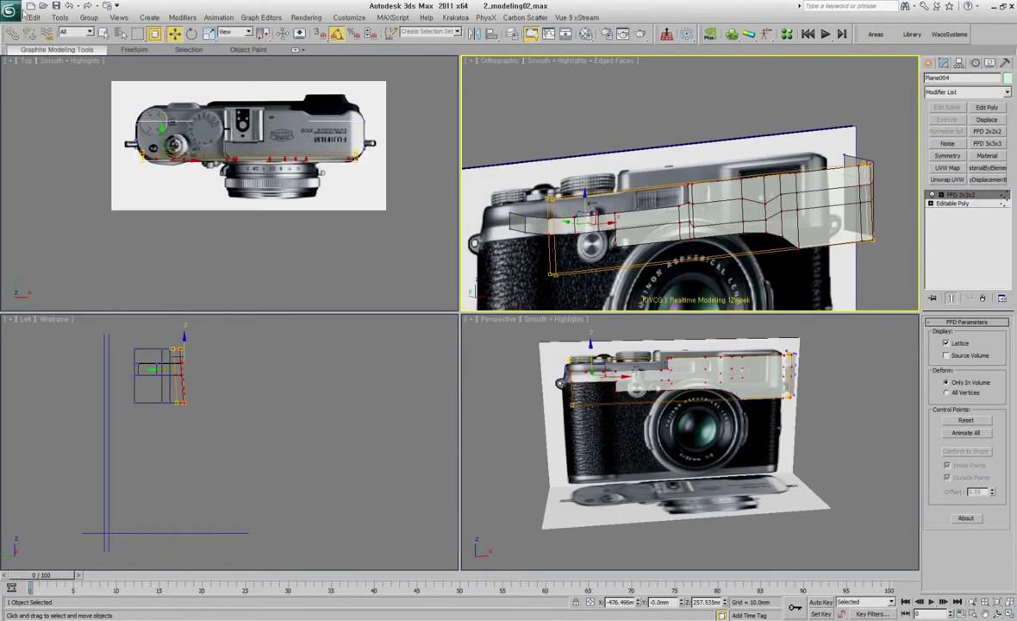
pyautogui.click(10, 9)
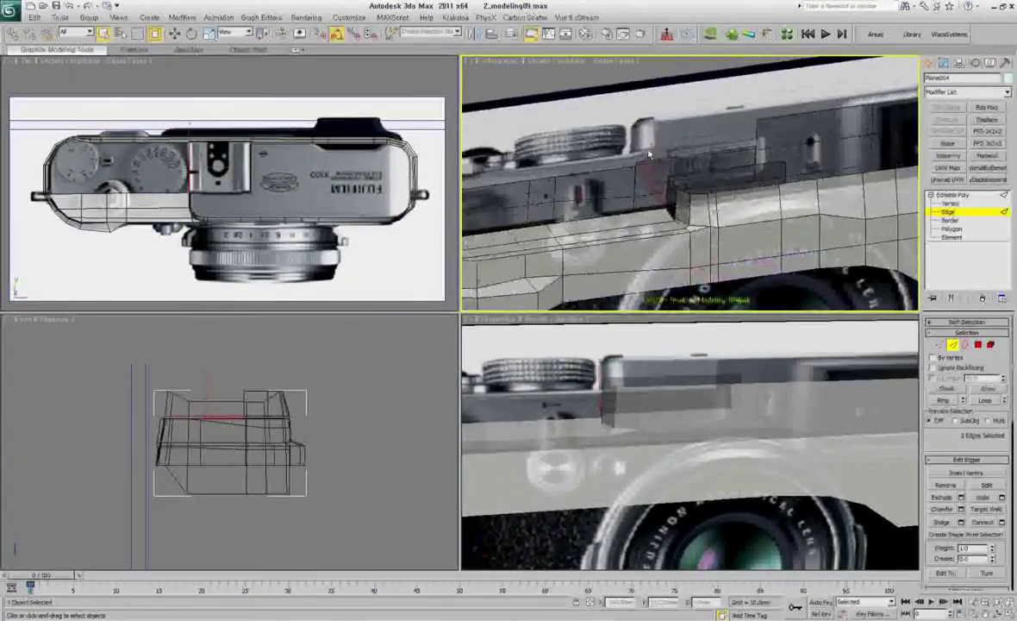
# Inspect the refined camera-top shell near its right corner at Vertex level.
pyautogui.moveTo(648, 153)
pyautogui.keyDown('alt'); pyautogui.mouseDown(button='middle')
pyautogui.moveTo(627, 144)
pyautogui.moveTo(594, 177)
pyautogui.moveTo(727, 169)
pyautogui.moveTo(690, 231)
pyautogui.moveTo(884, 165)
pyautogui.mouseUp(button='middle'); pyautogui.keyUp('alt')
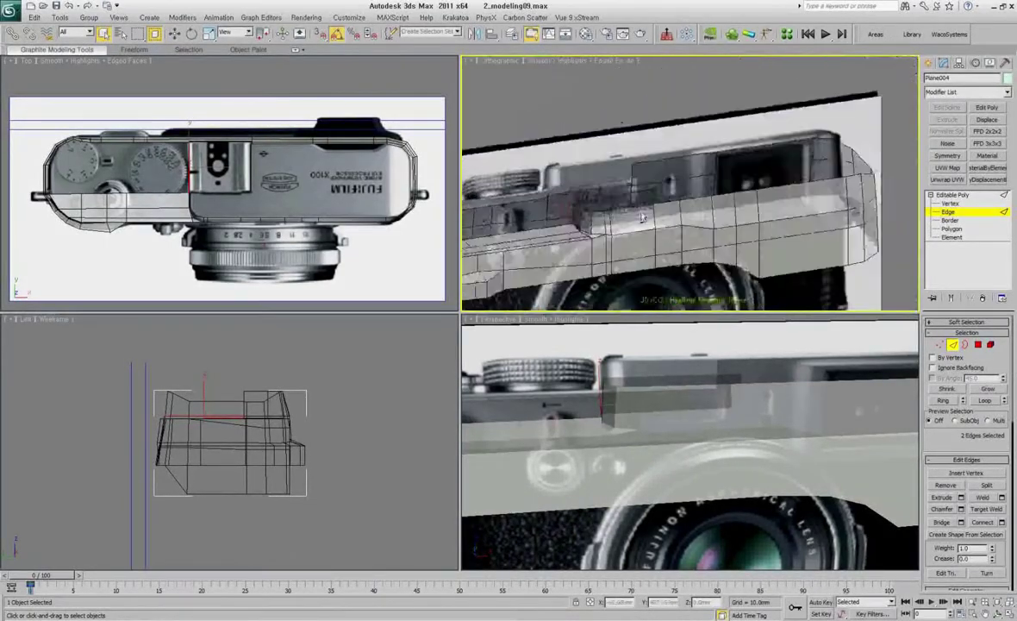
pyautogui.scroll(-2, 884, 165)
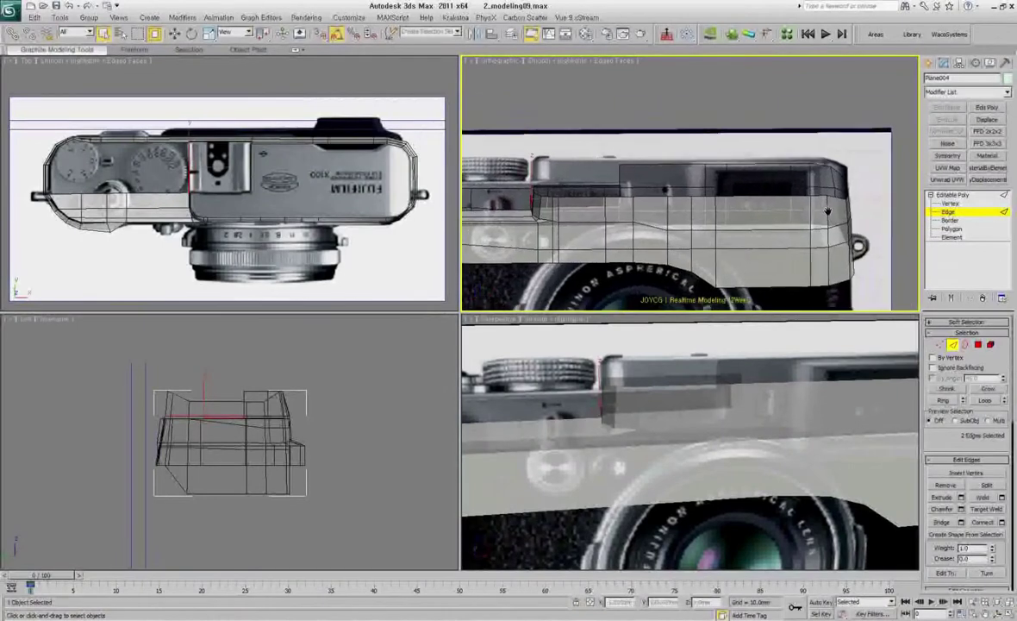
pyautogui.scroll(-1, 825, 168)
pyautogui.press('1')
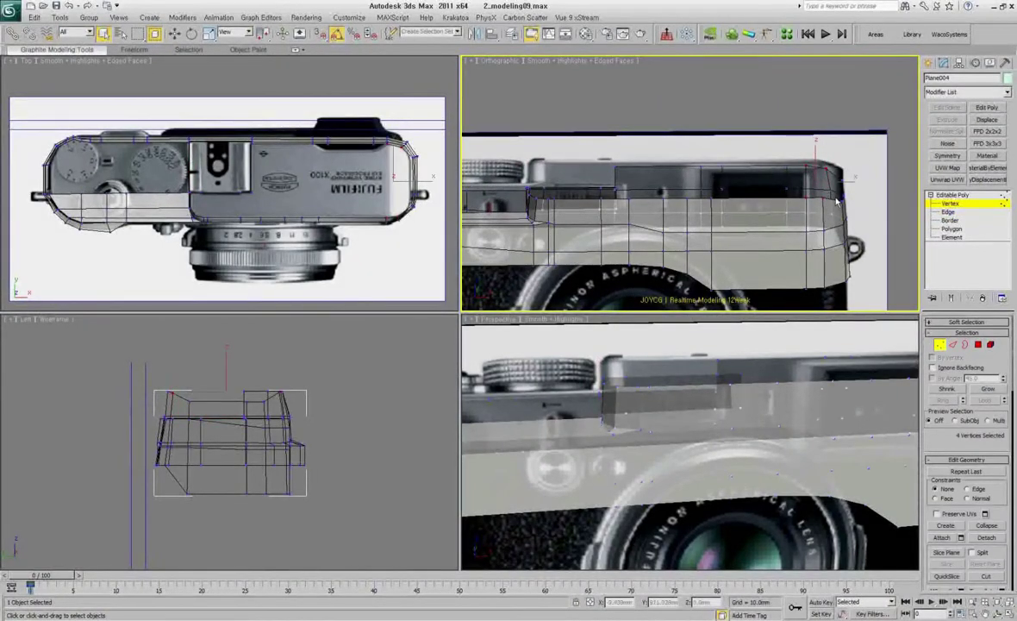
pyautogui.keyDown('alt'); pyautogui.moveTo(825, 170); pyautogui.dragTo(809, 239, button='middle'); pyautogui.keyUp('alt')
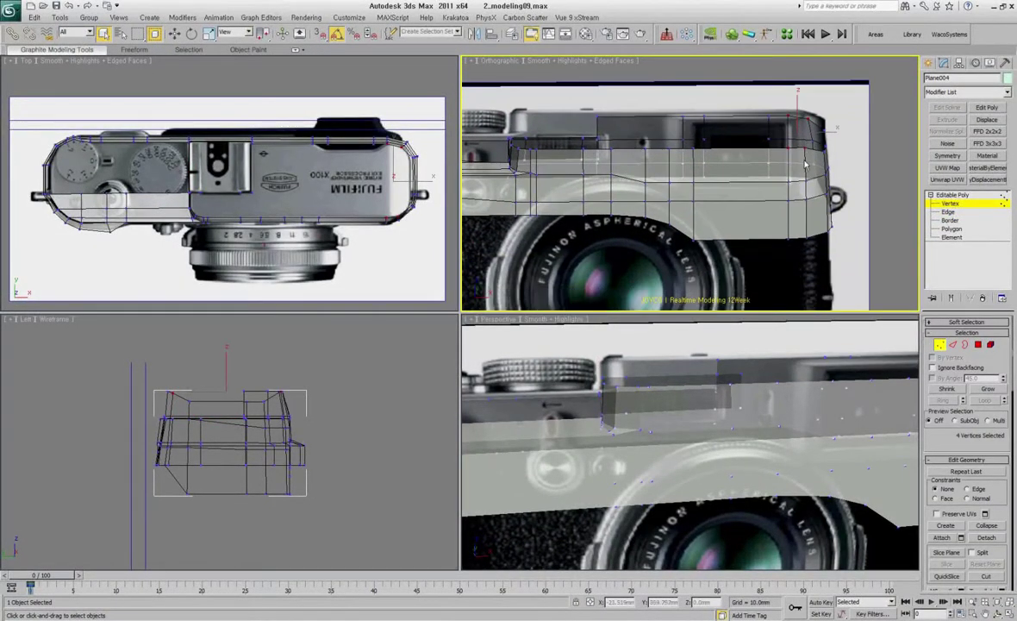
pyautogui.keyDown('alt'); pyautogui.moveTo(735, 204); pyautogui.dragTo(775, 242, button='middle'); pyautogui.keyUp('alt')
# Open 2_modeling14.max and unhide all of the camera body at Polygon level.
pyautogui.hotkey('ctrl', 'o')
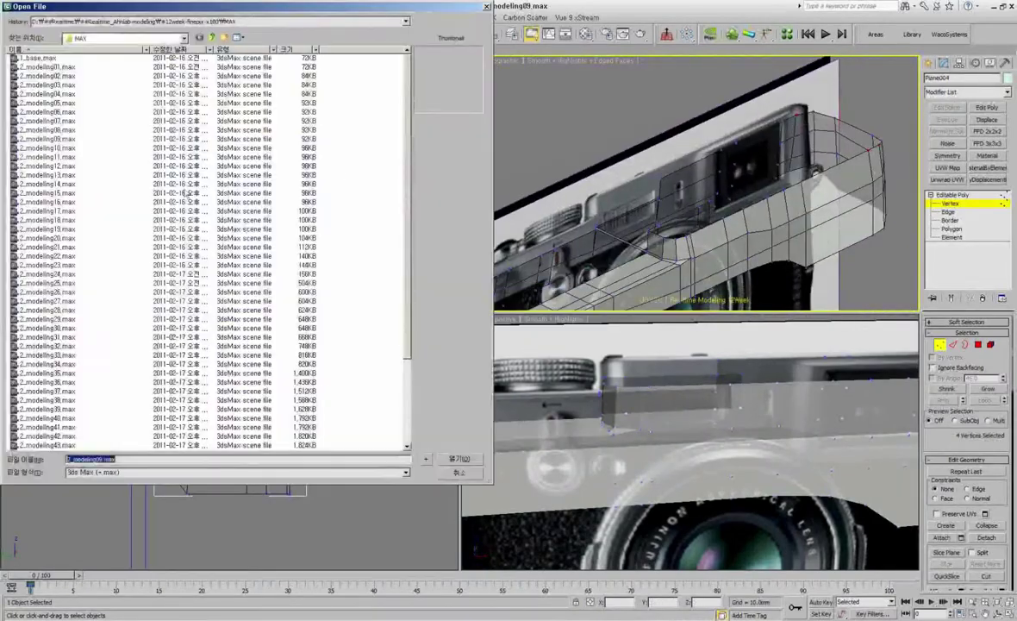
pyautogui.doubleClick(51, 184)
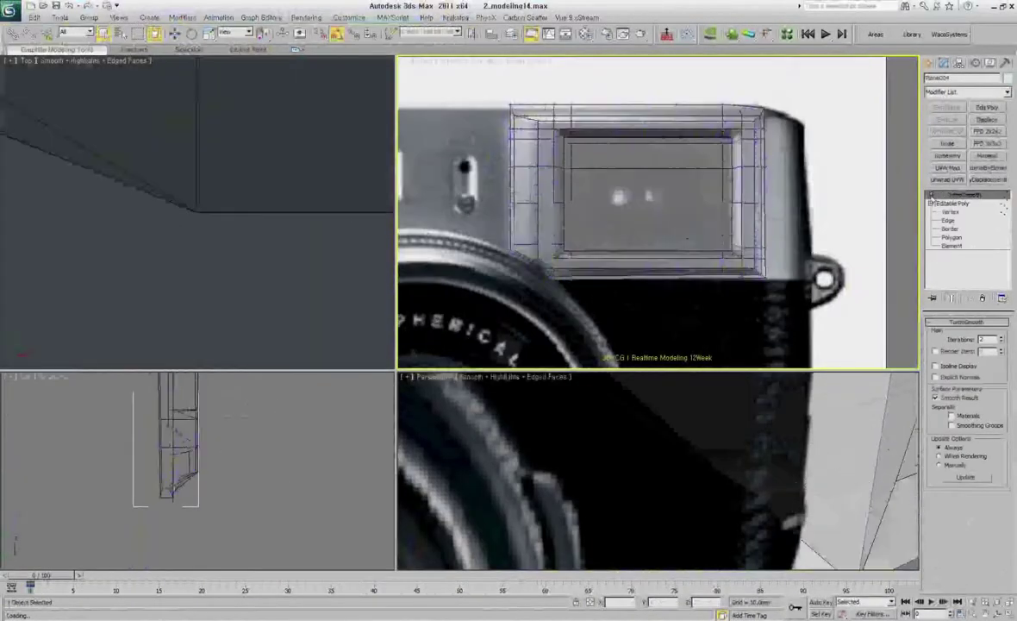
pyautogui.keyDown('alt'); pyautogui.moveTo(638, 207); pyautogui.dragTo(677, 205, button='middle'); pyautogui.keyUp('alt')
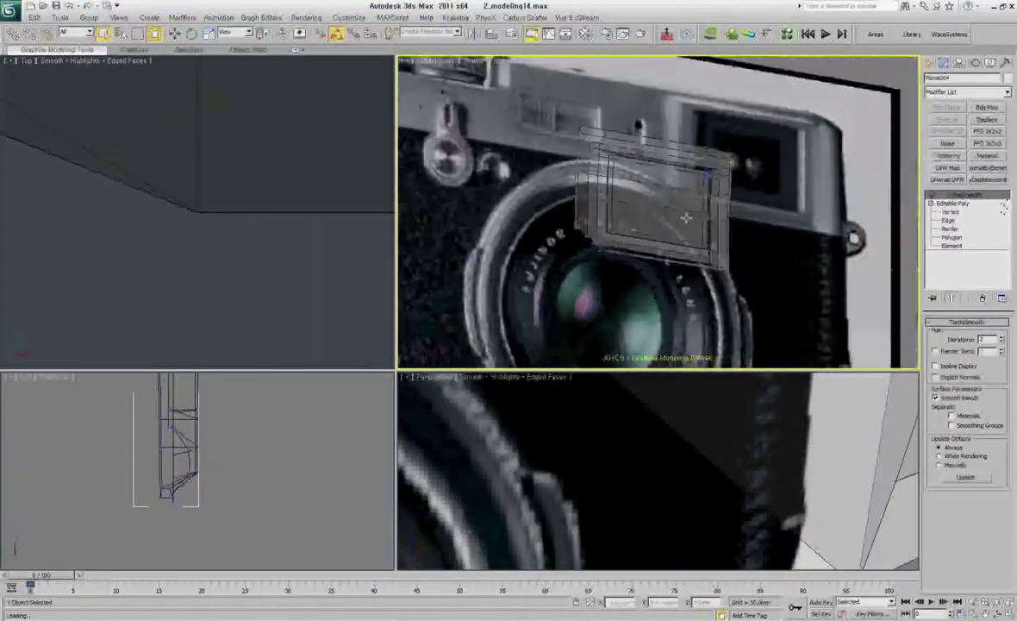
pyautogui.scroll(3, 677, 205)
pyautogui.click(951, 237)
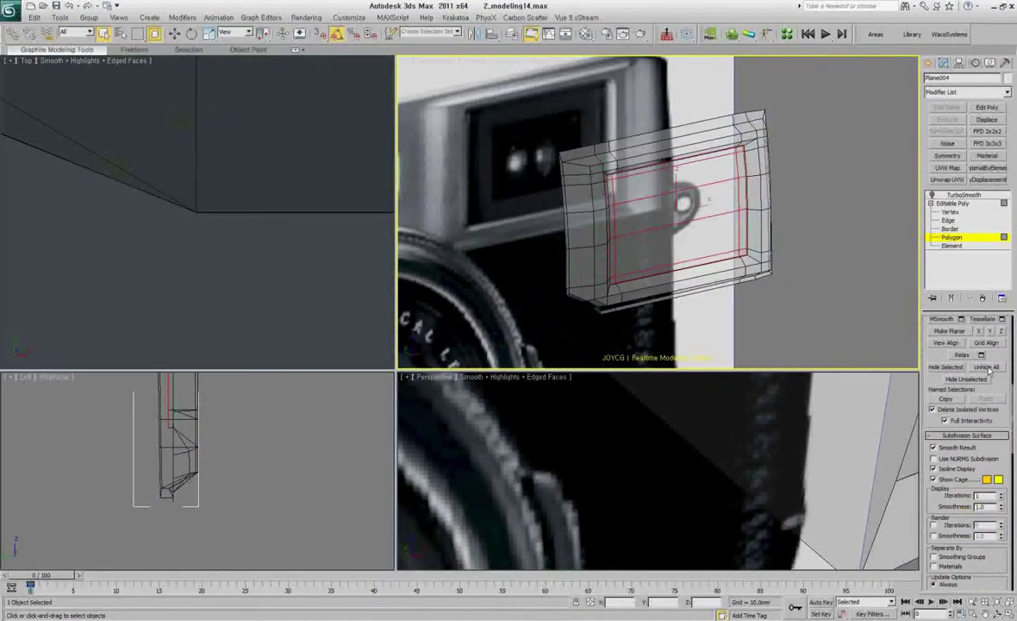
pyautogui.click(988, 367)
# View the viewfinder block on the camera front from an oblique angle, then reopen the file browser.
pyautogui.scroll(4, 819, 291)
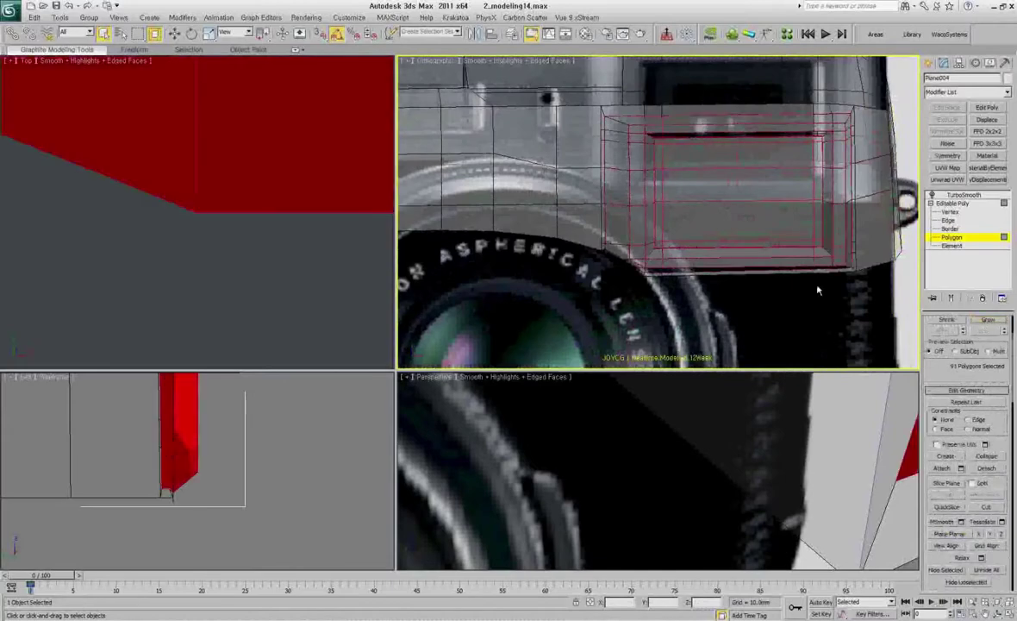
pyautogui.scroll(-2, 818, 290)
pyautogui.scroll(-3, 965, 431)
pyautogui.scroll(-2, 752, 207)
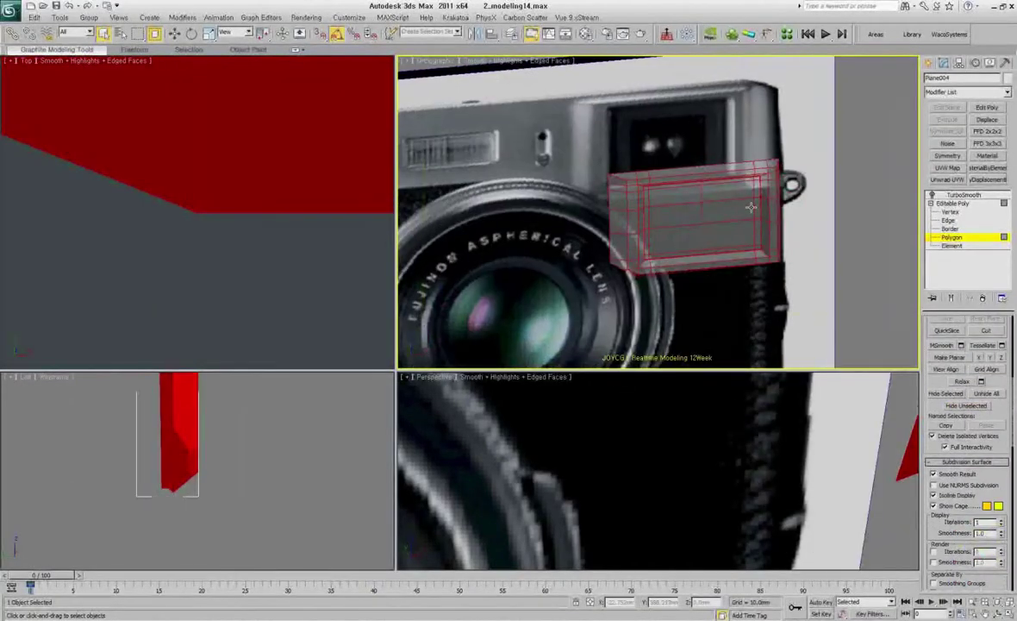
pyautogui.keyDown('alt'); pyautogui.moveTo(719, 222); pyautogui.dragTo(759, 226, button='middle'); pyautogui.keyUp('alt')
pyautogui.scroll(-2, 758, 226)
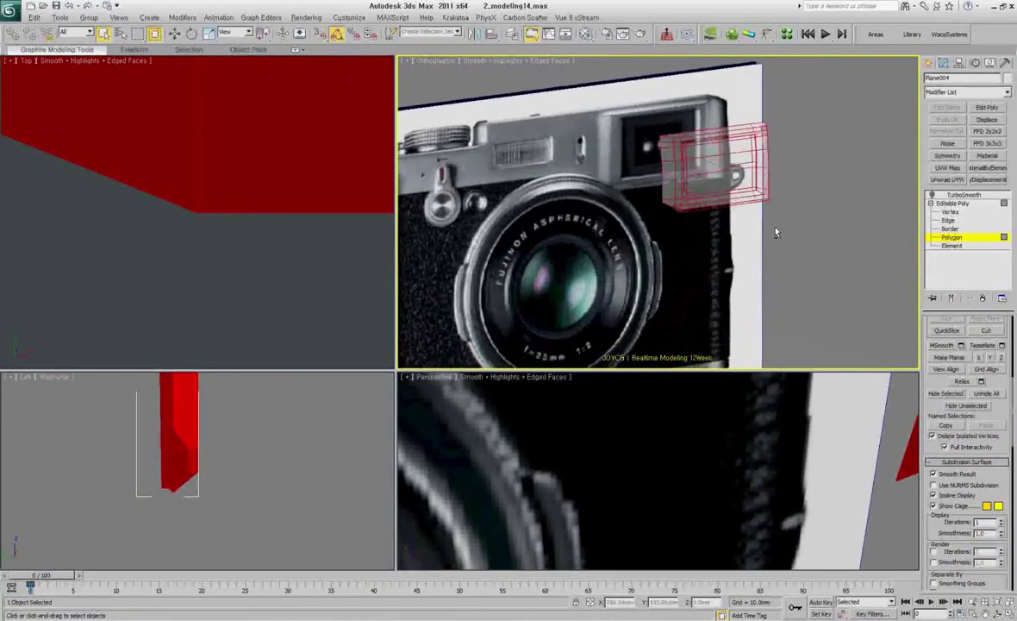
pyautogui.scroll(1, 776, 230)
pyautogui.click(11, 10)
# Open the saved scene 2_modeling27.max.
pyautogui.click(35, 82)
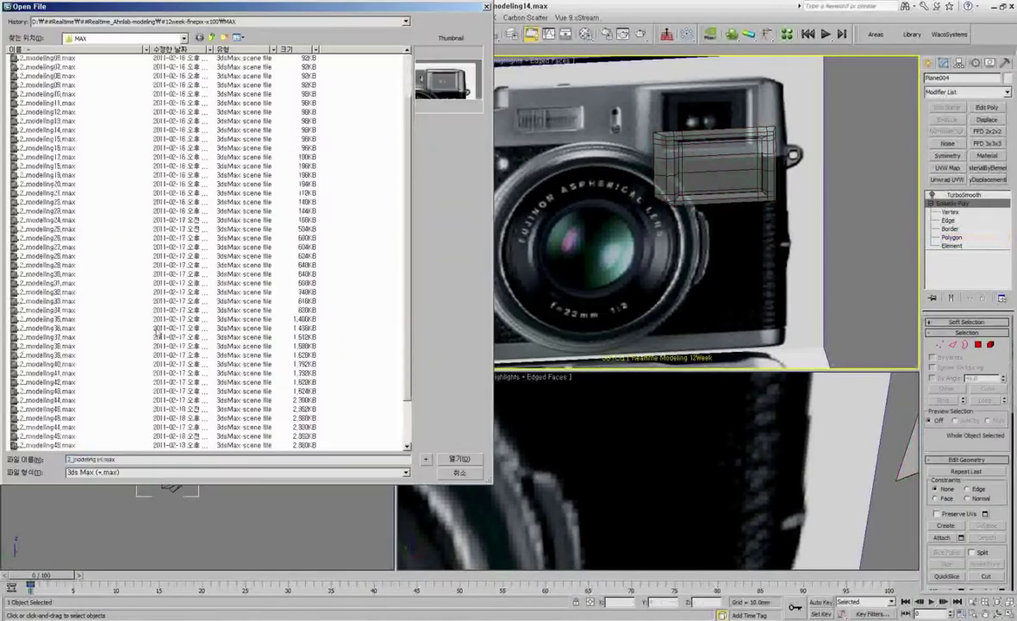
pyautogui.click(67, 184)
pyautogui.press('Down')
pyautogui.press('Down')
pyautogui.press('Down')
pyautogui.scroll(-2, 75, 268)
pyautogui.press('Down')
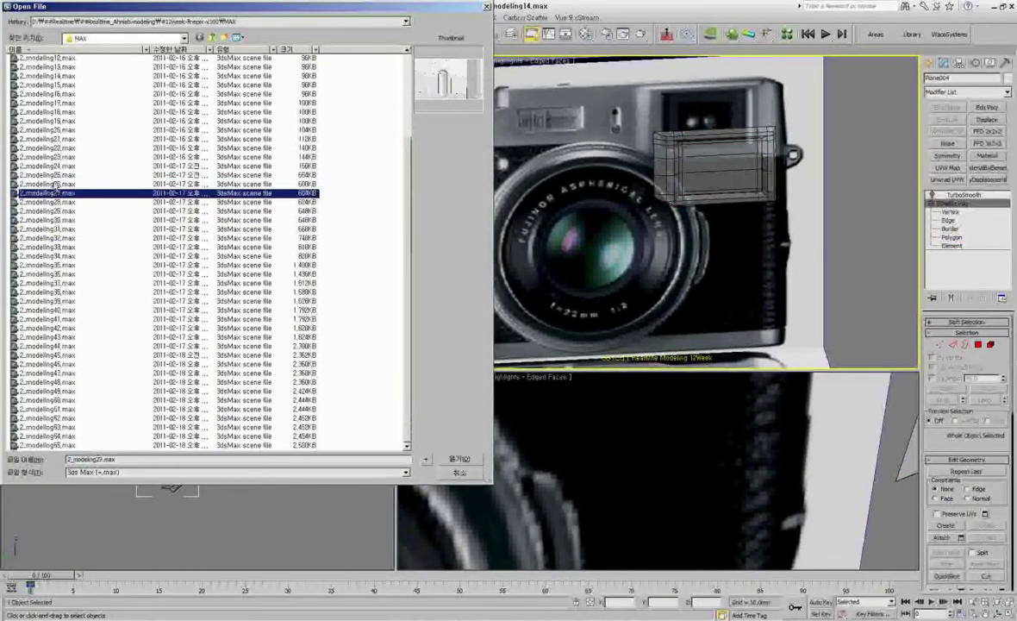
pyautogui.press('Down')
pyautogui.press('Return')
# Frame the rectangular opening and capsule slot with the Edit Poly layer at edge level.
pyautogui.scroll(-3, 681, 229)
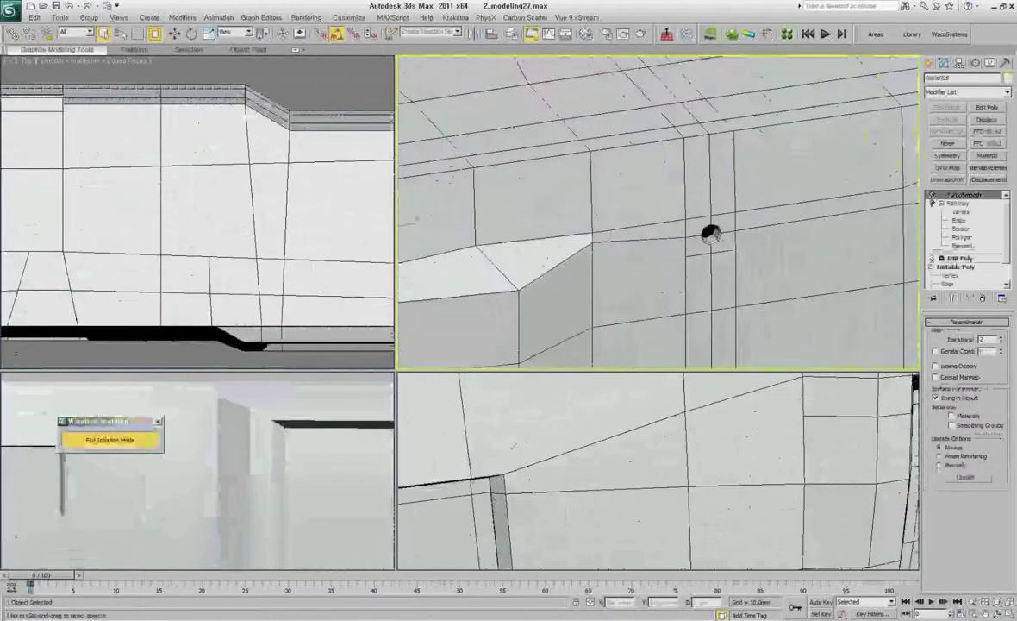
pyautogui.keyDown('alt'); pyautogui.moveTo(584, 190); pyautogui.dragTo(449, 207, button='middle'); pyautogui.keyUp('alt')
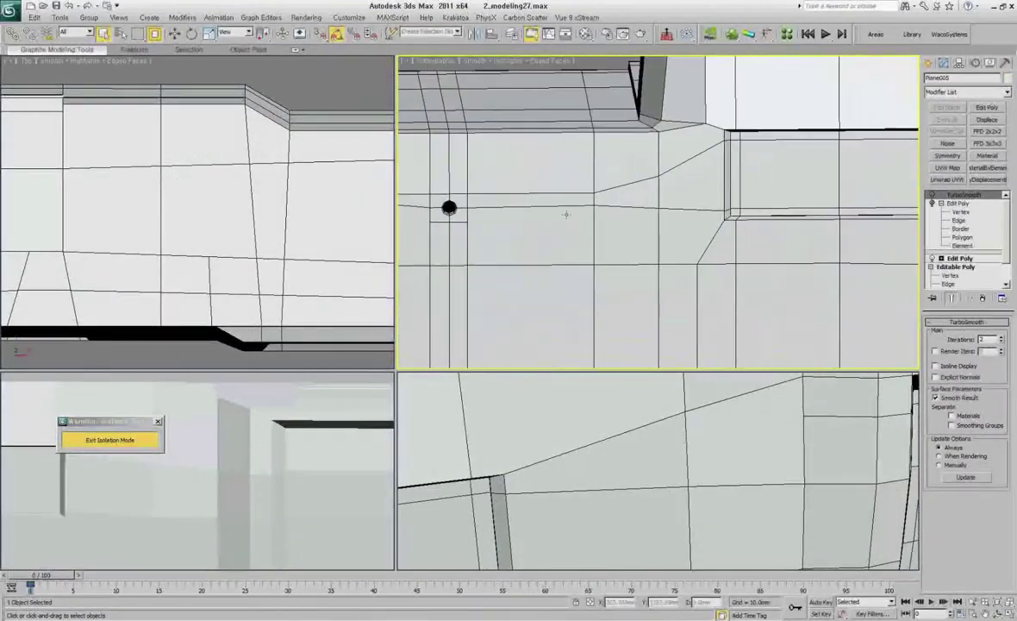
pyautogui.scroll(-3, 752, 197)
pyautogui.moveTo(751, 198); pyautogui.dragTo(839, 92, button='middle')
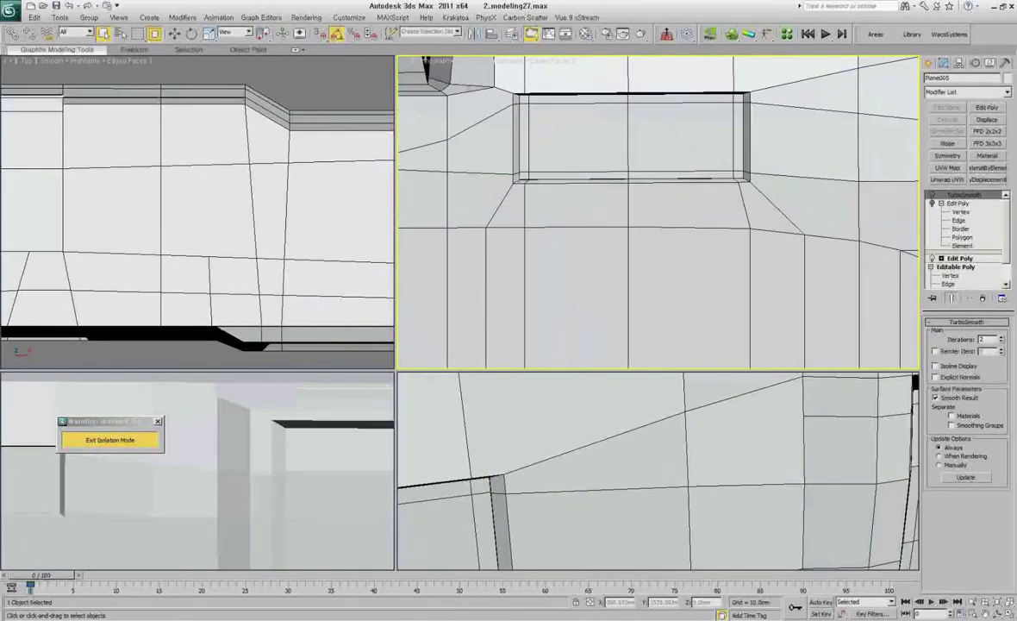
pyautogui.moveTo(739, 183)
pyautogui.mouseDown(button='middle')
pyautogui.moveTo(624, 181)
pyautogui.moveTo(765, 229)
pyautogui.mouseUp(button='middle')
pyautogui.click(959, 202)
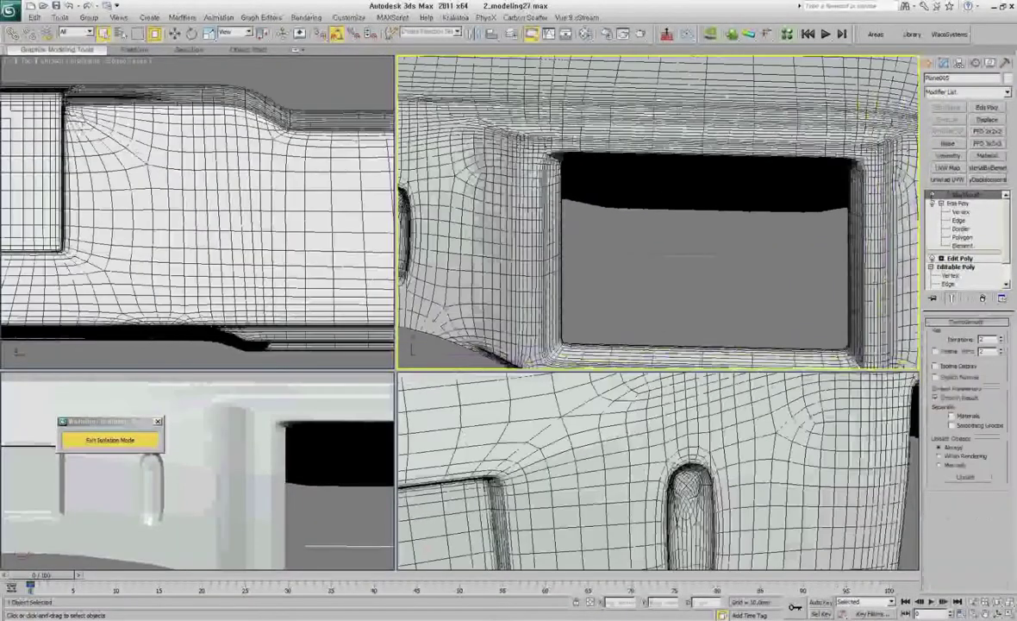
pyautogui.click(959, 220)
pyautogui.moveTo(485, 129)
pyautogui.mouseDown(button='middle')
pyautogui.moveTo(606, 147)
pyautogui.moveTo(575, 305)
pyautogui.mouseUp(button='middle')
pyautogui.keyDown('alt'); pyautogui.moveTo(573, 129); pyautogui.dragTo(573, 117, button='middle'); pyautogui.keyUp('alt')
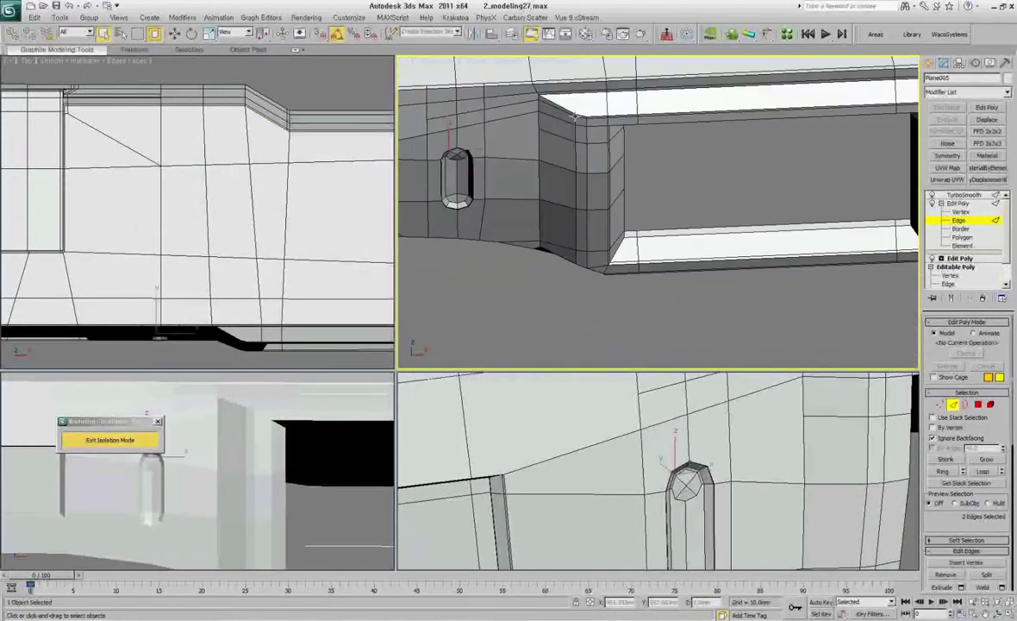
pyautogui.moveTo(593, 252)
pyautogui.keyDown('alt'); pyautogui.mouseDown(button='middle')
pyautogui.moveTo(609, 153)
pyautogui.moveTo(534, 156)
pyautogui.mouseUp(button='middle'); pyautogui.keyUp('alt')
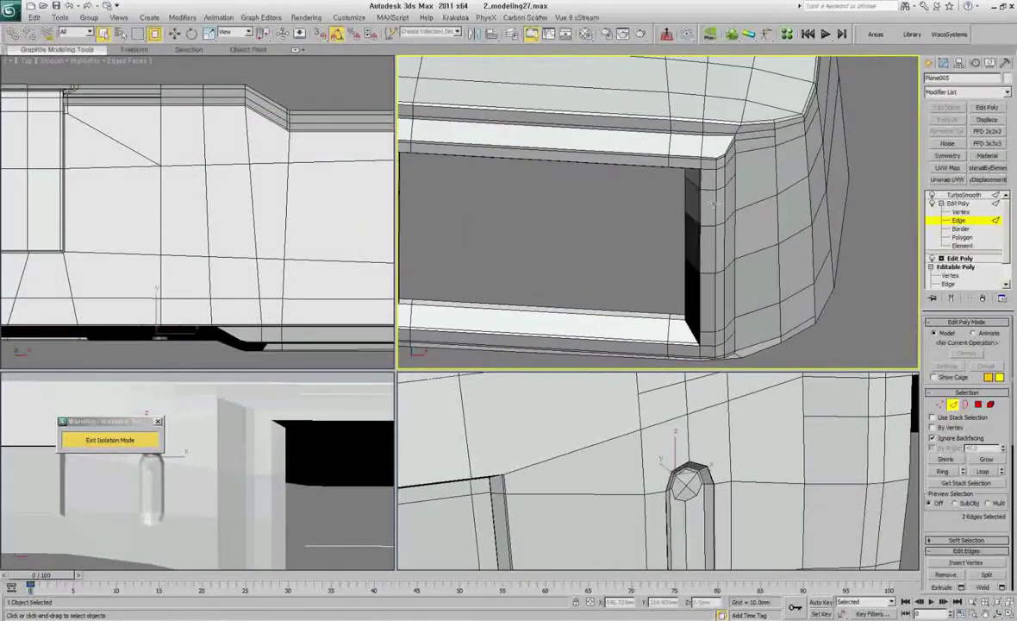
pyautogui.scroll(-3, 534, 155)
pyautogui.keyDown('alt'); pyautogui.moveTo(655, 212); pyautogui.dragTo(681, 206, button='middle'); pyautogui.keyUp('alt')
# Preview the TurboSmooth end result without edged faces and view the slot beside the opening.
pyautogui.click(951, 298)
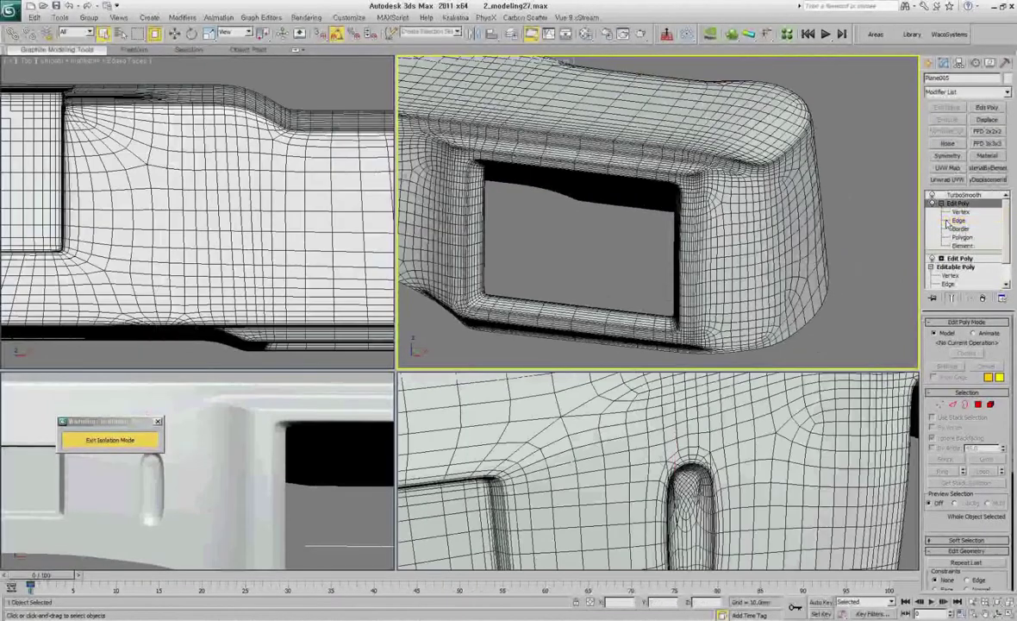
pyautogui.click(964, 195)
pyautogui.click(958, 219)
pyautogui.click(951, 298)
pyautogui.moveTo(681, 224)
pyautogui.keyDown('alt'); pyautogui.mouseDown(button='middle')
pyautogui.moveTo(709, 214)
pyautogui.moveTo(716, 141)
pyautogui.mouseUp(button='middle'); pyautogui.keyUp('alt')
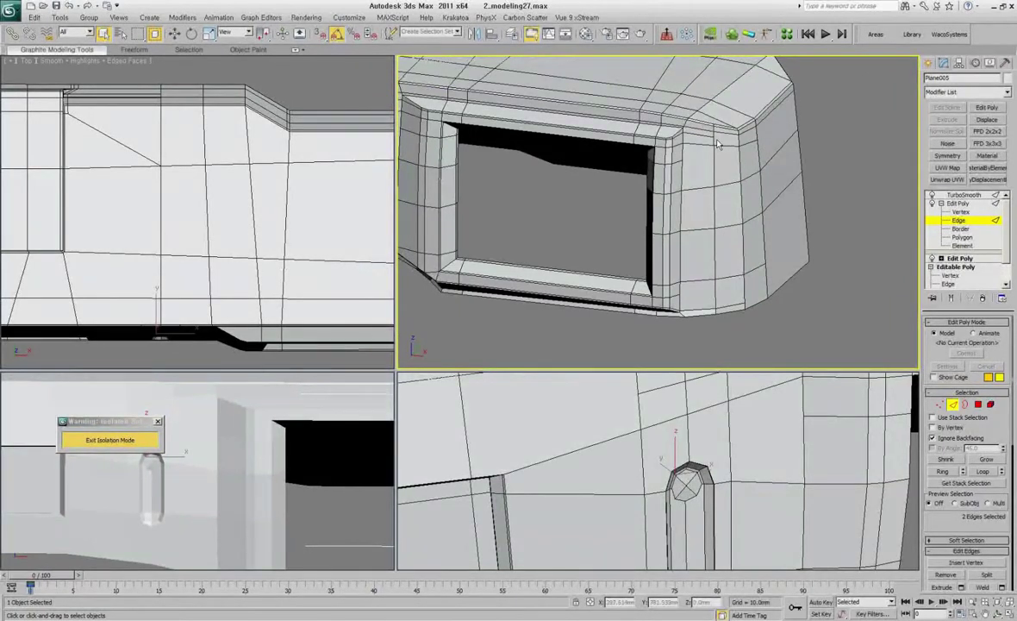
pyautogui.keyDown('alt'); pyautogui.moveTo(774, 122); pyautogui.dragTo(732, 204, button='middle'); pyautogui.keyUp('alt')
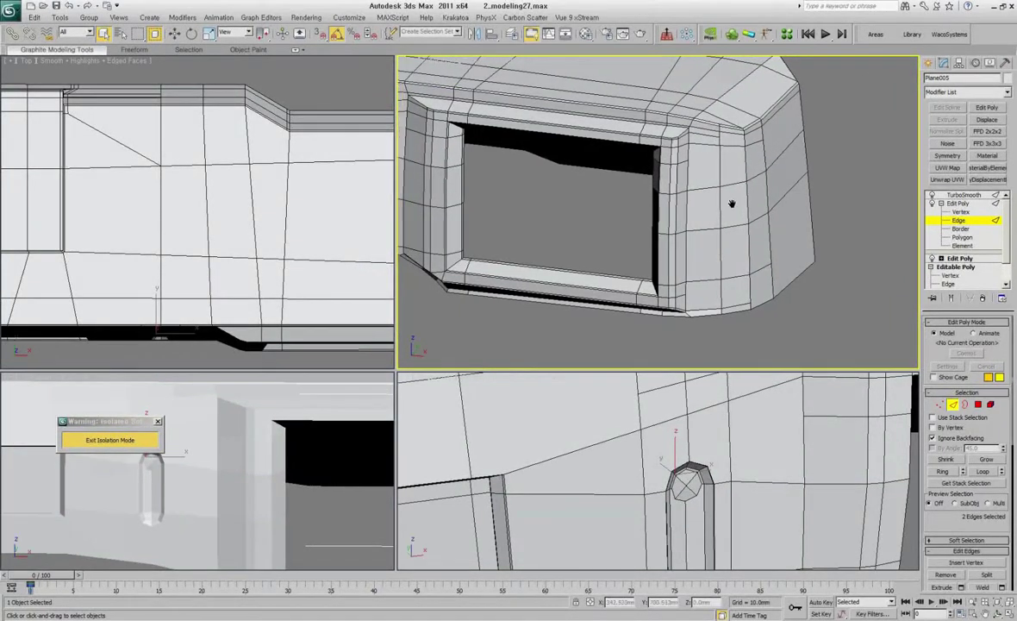
pyautogui.keyDown('alt'); pyautogui.moveTo(688, 140); pyautogui.dragTo(700, 168, button='middle'); pyautogui.keyUp('alt')
pyautogui.hotkey('ctrl', 'e')
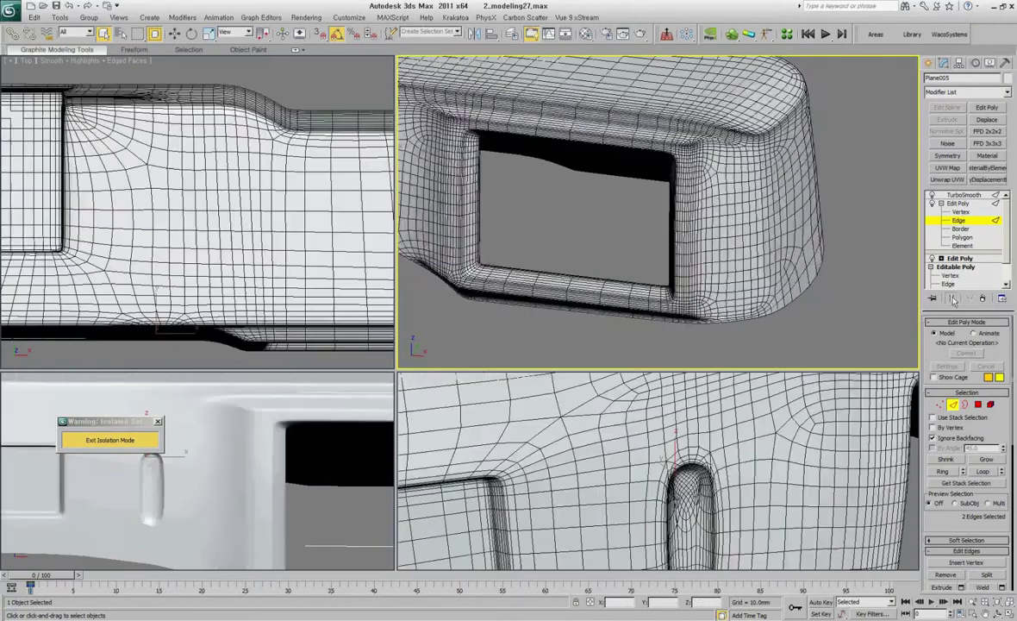
pyautogui.press('F4')
pyautogui.moveTo(760, 206)
pyautogui.keyDown('alt'); pyautogui.mouseDown(button='middle')
pyautogui.moveTo(749, 186)
pyautogui.moveTo(652, 197)
pyautogui.mouseUp(button='middle'); pyautogui.keyUp('alt')
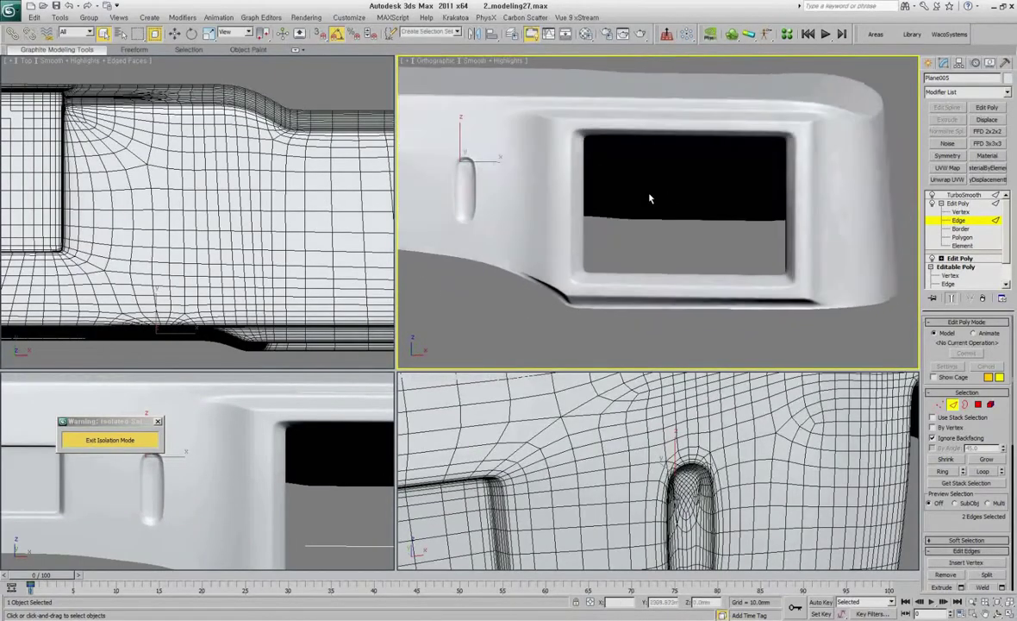
# Compare the unsmoothed cage and smoothed result around the opening's corner and slot.
pyautogui.scroll(3, 612, 190)
pyautogui.scroll(4, 613, 190)
pyautogui.hotkey('ctrl', 'e')
pyautogui.press('F4')
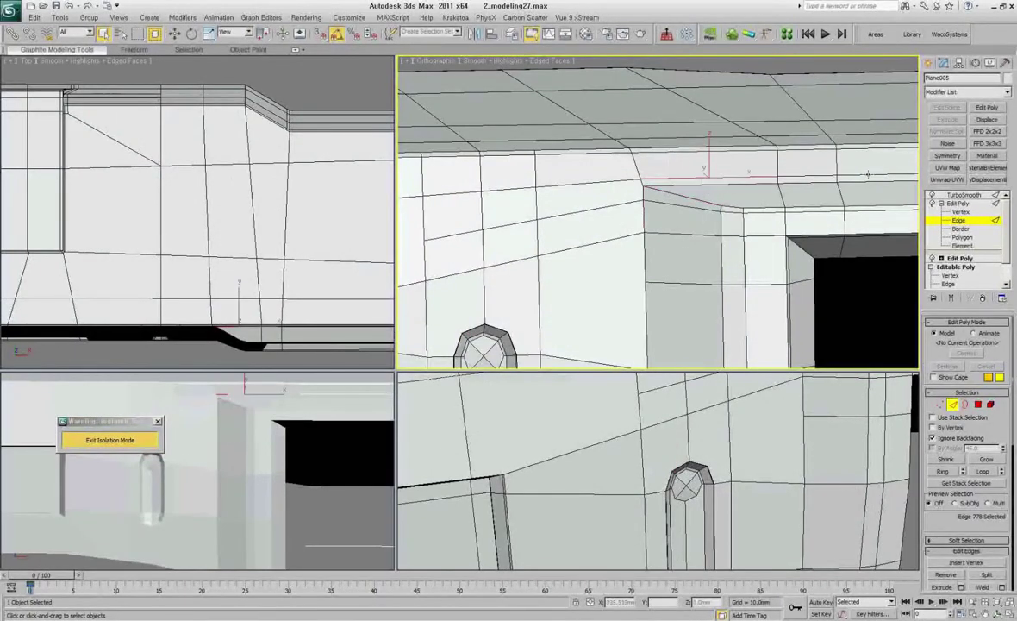
pyautogui.keyDown('alt'); pyautogui.moveTo(867, 174); pyautogui.dragTo(532, 200, button='middle'); pyautogui.keyUp('alt')
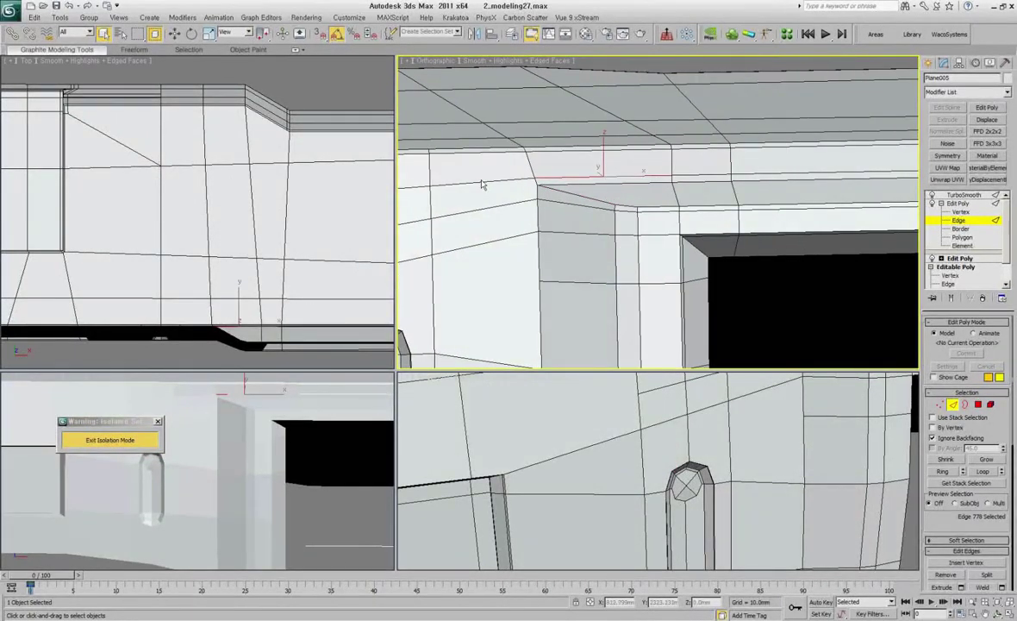
pyautogui.hotkey('ctrl', 'e')
pyautogui.press('F4')
pyautogui.keyDown('alt'); pyautogui.moveTo(523, 193); pyautogui.dragTo(574, 210, button='middle'); pyautogui.keyUp('alt')
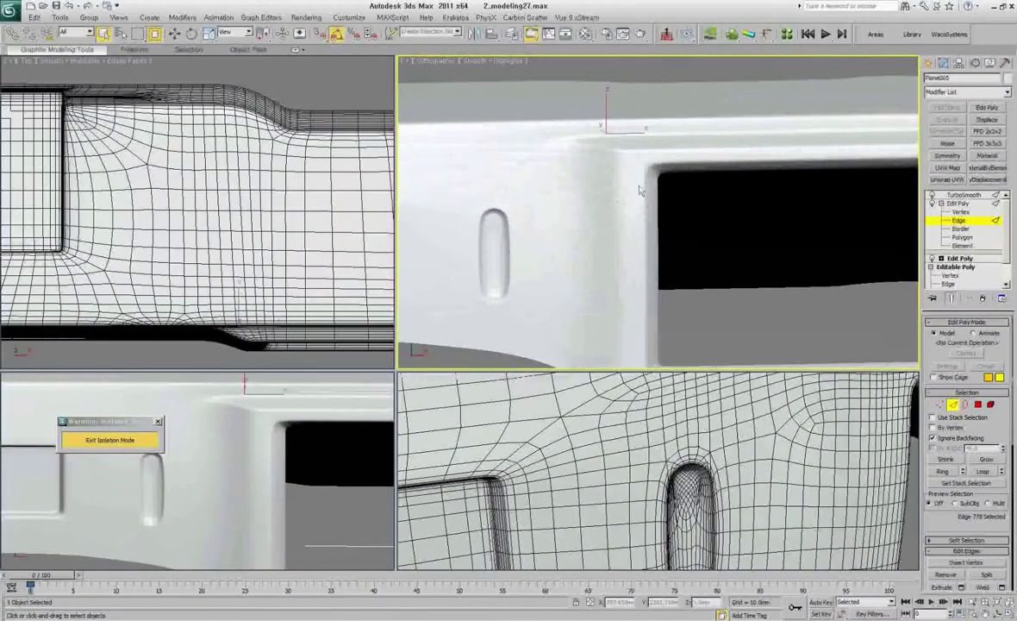
pyautogui.keyDown('alt'); pyautogui.moveTo(640, 191); pyautogui.dragTo(648, 225, button='middle'); pyautogui.keyUp('alt')
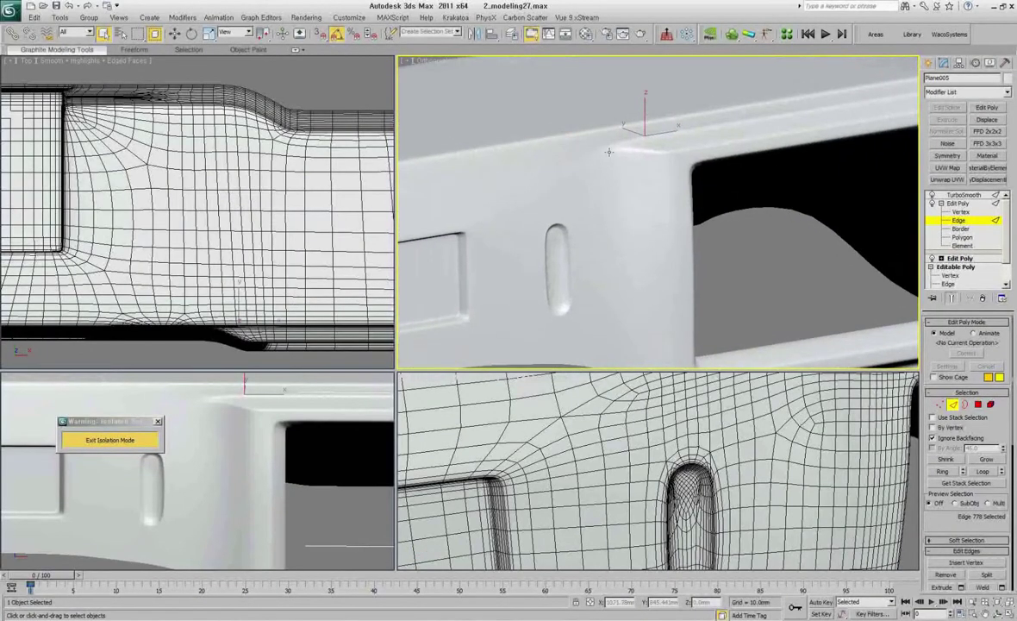
pyautogui.moveTo(609, 151)
pyautogui.keyDown('alt'); pyautogui.mouseDown(button='middle')
pyautogui.moveTo(658, 155)
pyautogui.moveTo(758, 195)
pyautogui.moveTo(745, 252)
pyautogui.mouseUp(button='middle'); pyautogui.keyUp('alt')
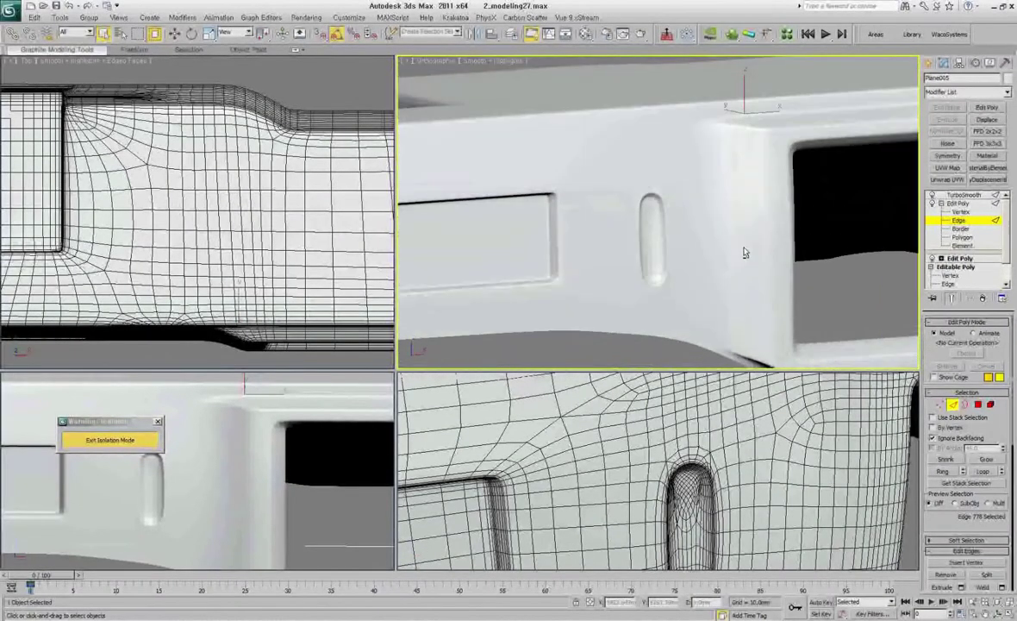
# At Vertex level with smoothing preview off, zoom in close on the small slot.
pyautogui.press('1')
pyautogui.hotkey('ctrl', 'e')
pyautogui.scroll(5, 685, 230)
pyautogui.moveTo(686, 229)
pyautogui.mouseDown(button='middle')
pyautogui.moveTo(636, 168)
pyautogui.moveTo(704, 189)
pyautogui.moveTo(784, 175)
pyautogui.moveTo(750, 162)
pyautogui.mouseUp(button='middle')
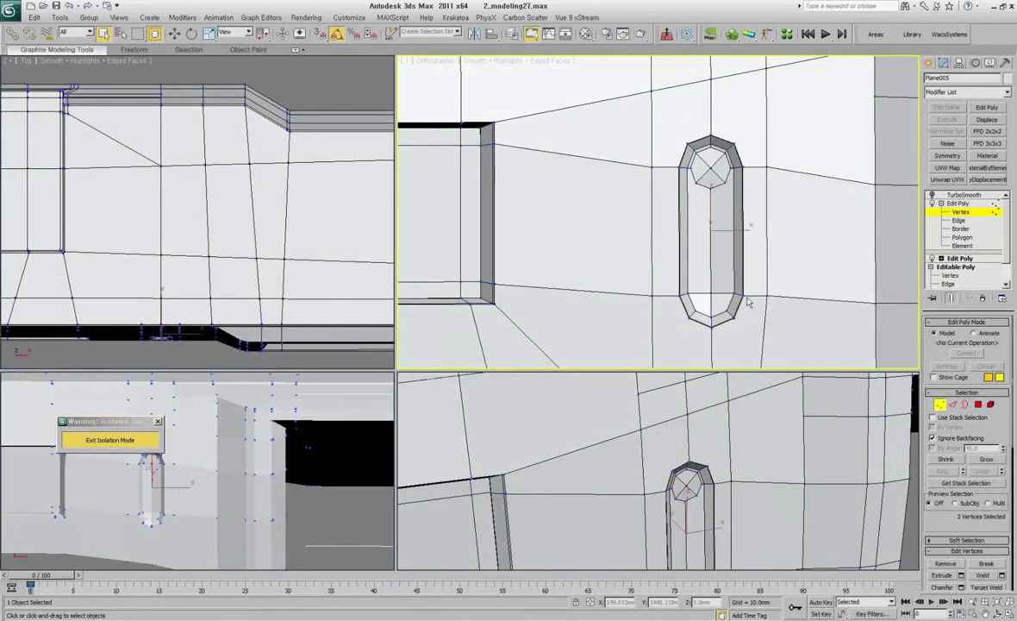
# Slide the lower-corner vertex and the vertex left of the slot along their edges.
pyautogui.moveTo(749, 302)
pyautogui.keyDown('alt'); pyautogui.mouseDown(button='middle')
pyautogui.moveTo(715, 259)
pyautogui.moveTo(743, 250)
pyautogui.mouseUp(button='middle'); pyautogui.keyUp('alt')
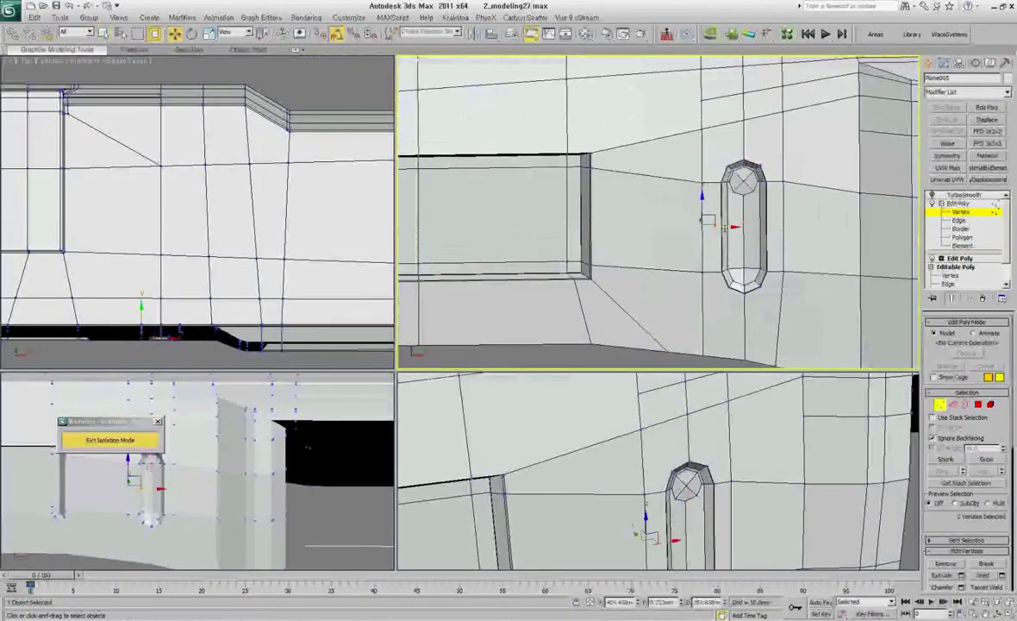
pyautogui.keyDown('alt'); pyautogui.moveTo(681, 209); pyautogui.dragTo(674, 243, button='middle'); pyautogui.keyUp('alt')
pyautogui.moveTo(674, 243); pyautogui.dragTo(672, 317)
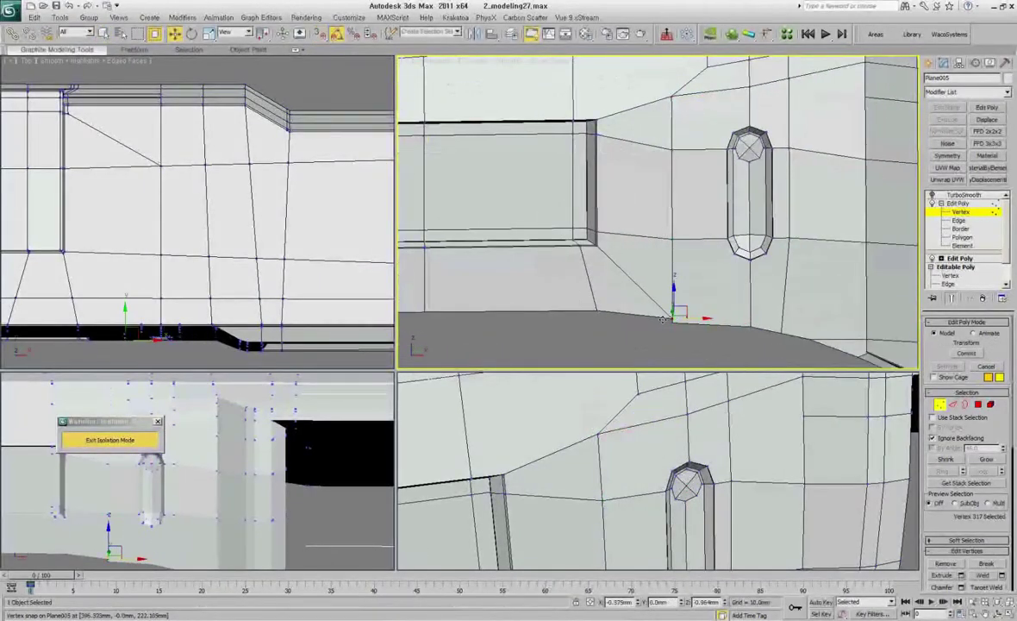
pyautogui.moveTo(663, 319)
pyautogui.keyDown('alt'); pyautogui.mouseDown(button='middle')
pyautogui.moveTo(603, 310)
pyautogui.moveTo(655, 216)
pyautogui.moveTo(693, 189)
pyautogui.mouseUp(button='middle'); pyautogui.keyUp('alt')
pyautogui.press('2')
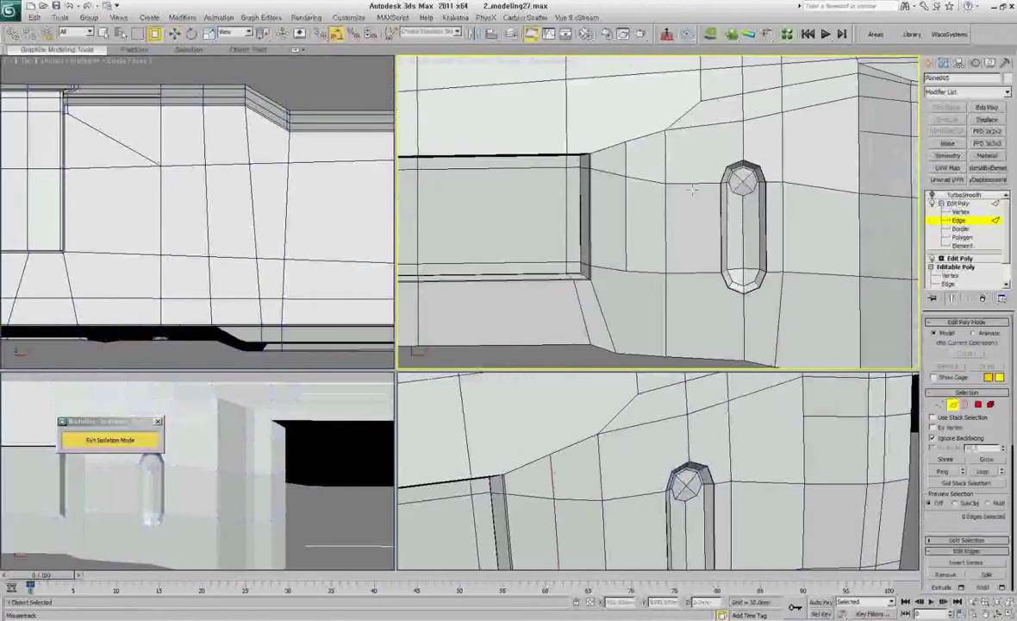
pyautogui.keyDown('alt'); pyautogui.moveTo(728, 297); pyautogui.dragTo(690, 224, button='middle'); pyautogui.keyUp('alt')
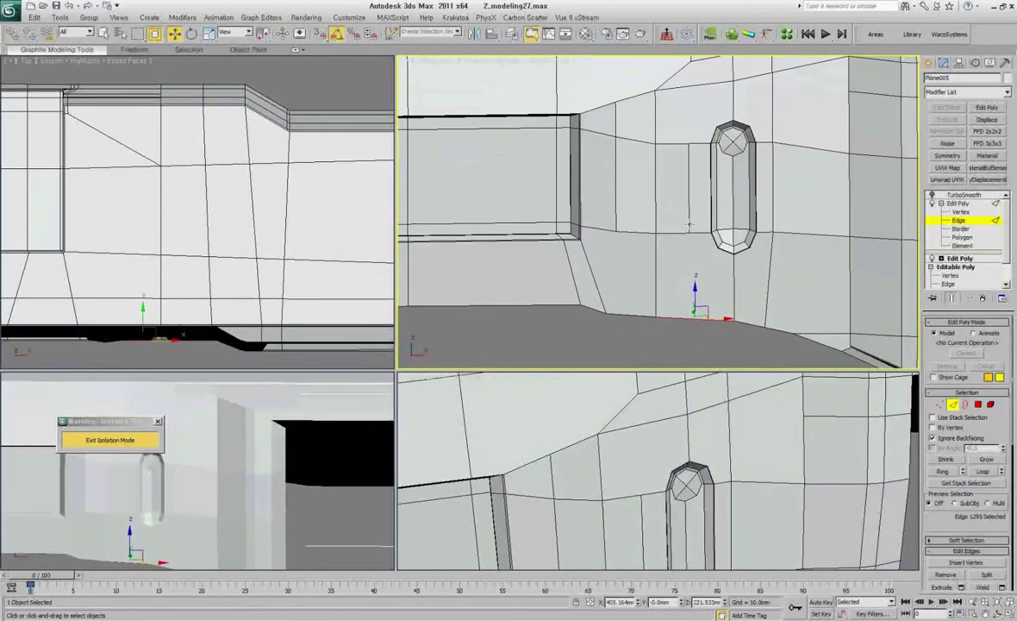
pyautogui.press('1')
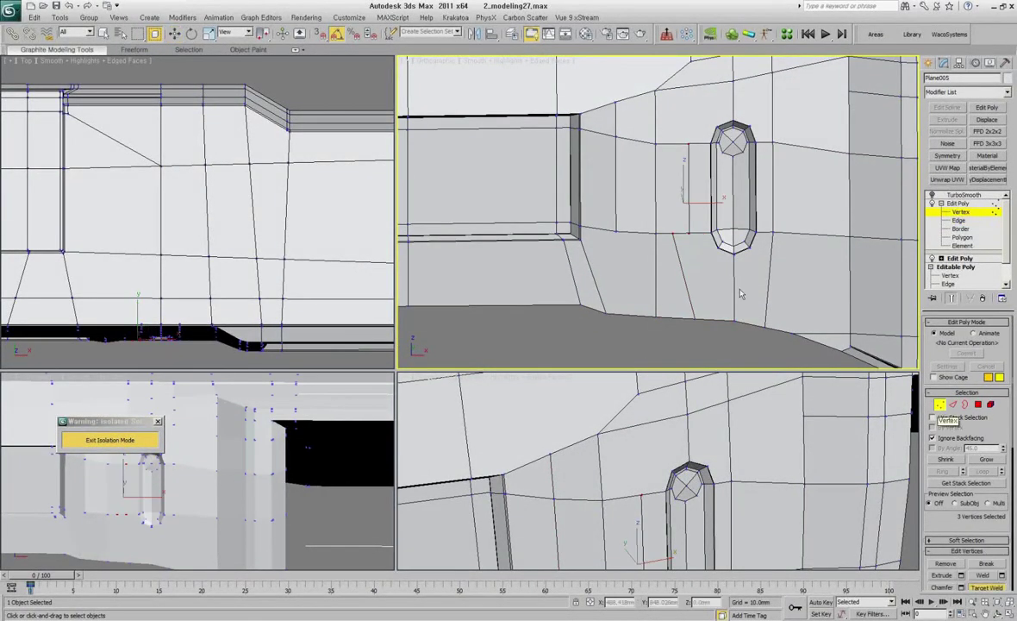
pyautogui.click(696, 314)
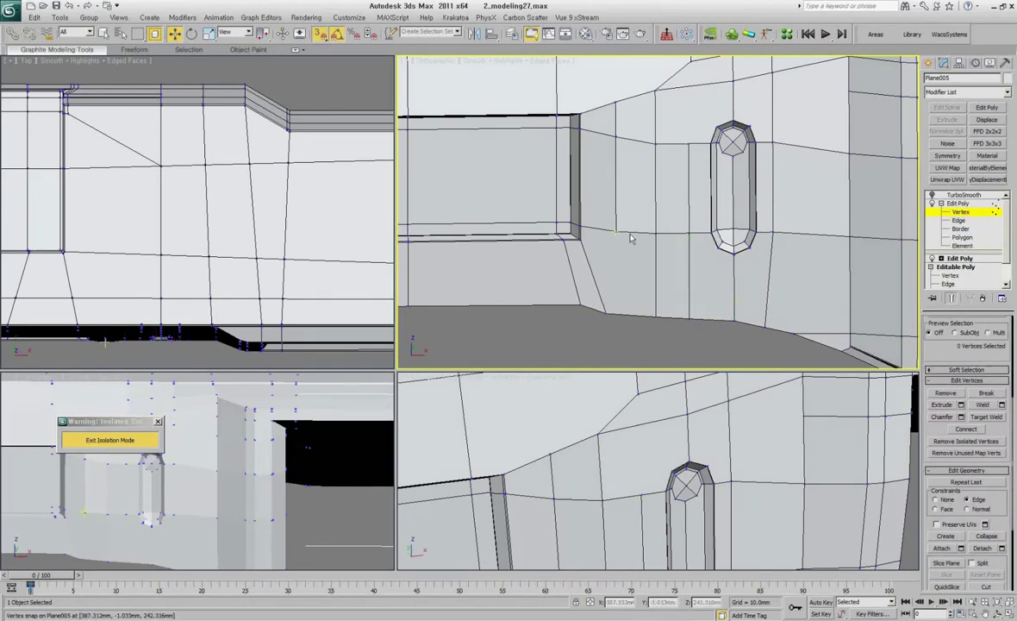
pyautogui.moveTo(630, 239); pyautogui.dragTo(642, 255)
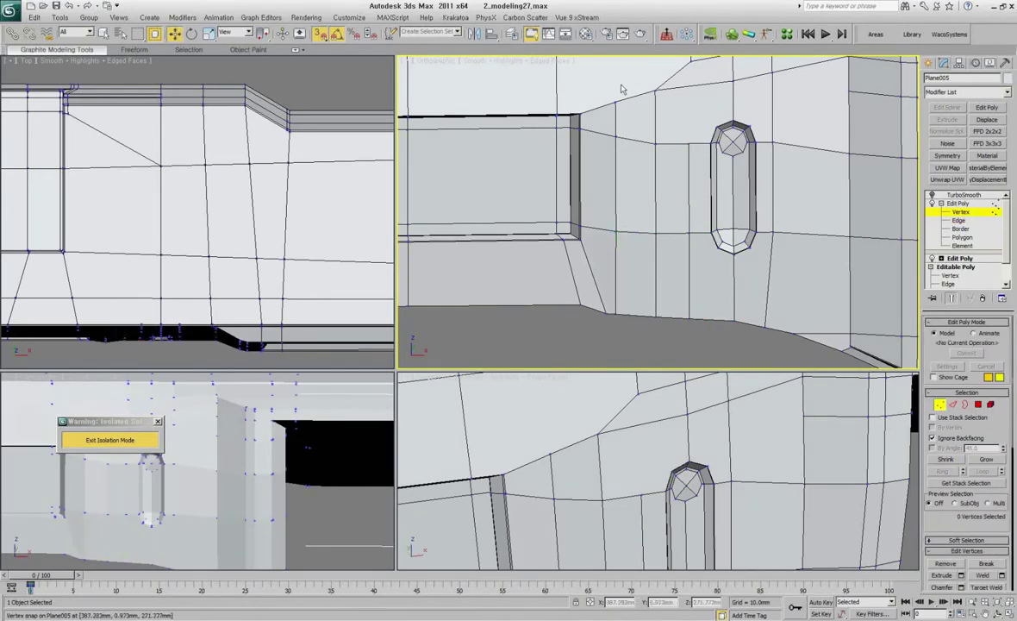
# Chamfer the two vertices left of the slot into diamond openings.
pyautogui.press('2')
pyautogui.press('z')
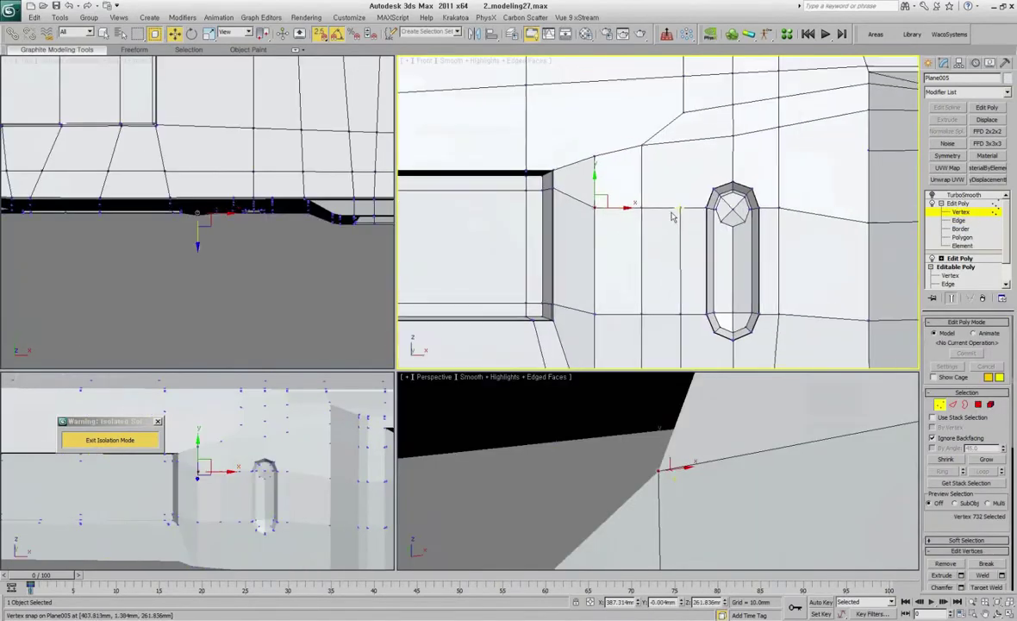
pyautogui.click(683, 141)
pyautogui.press('1')
pyautogui.scroll(-1, 686, 139)
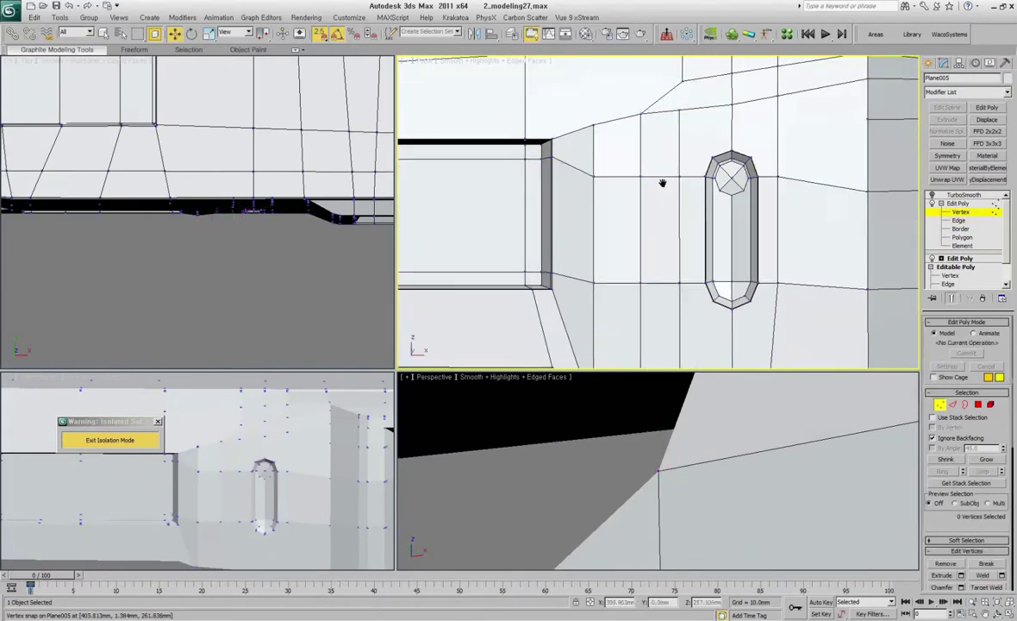
pyautogui.moveTo(629, 142); pyautogui.dragTo(663, 176)
pyautogui.scroll(2, 609, 159)
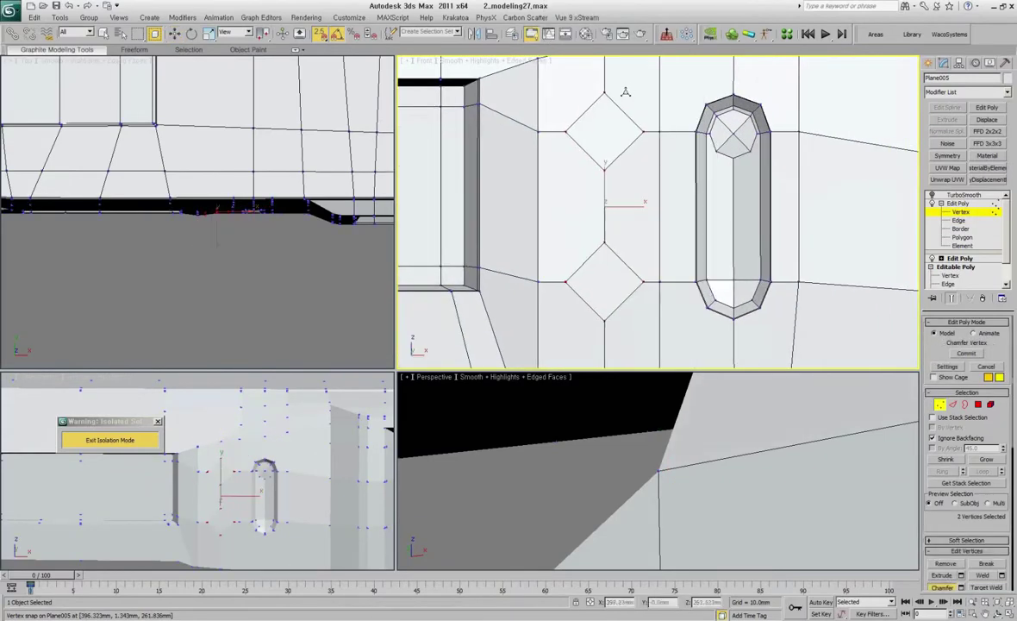
# Select the eight polygons of the two diamonds and convert them to vertices.
pyautogui.press('4')
pyautogui.moveTo(681, 218); pyautogui.dragTo(665, 228, button='middle')
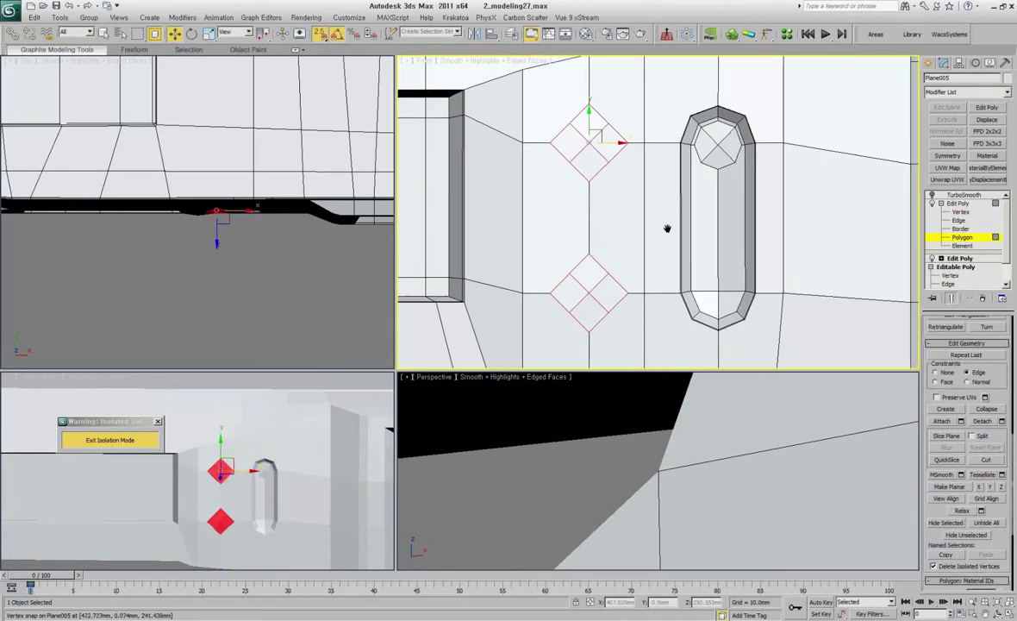
pyautogui.scroll(2, 937, 388)
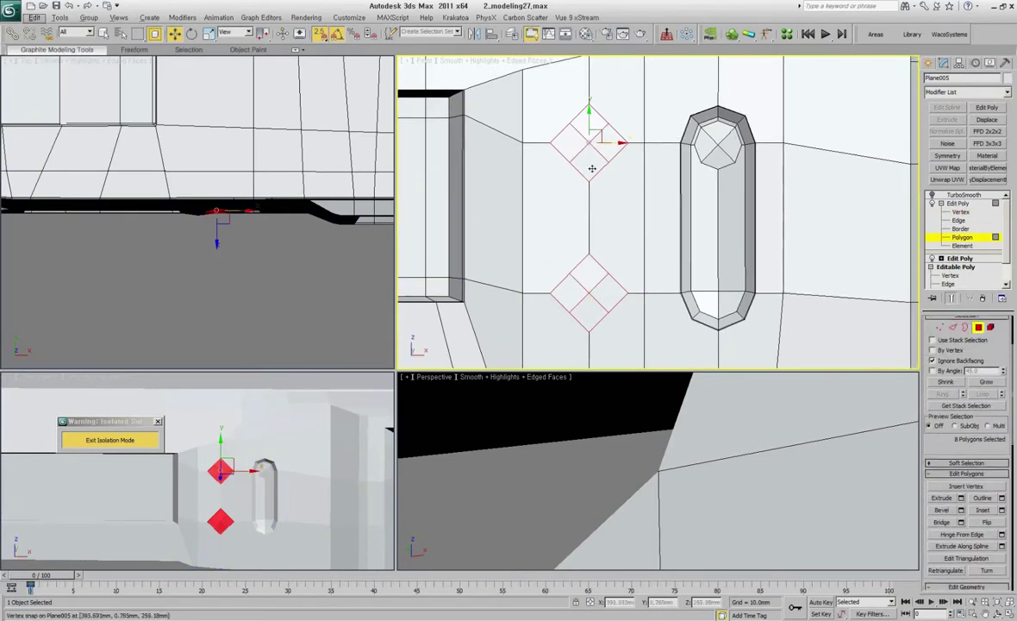
pyautogui.press('F2')
pyautogui.press('1')
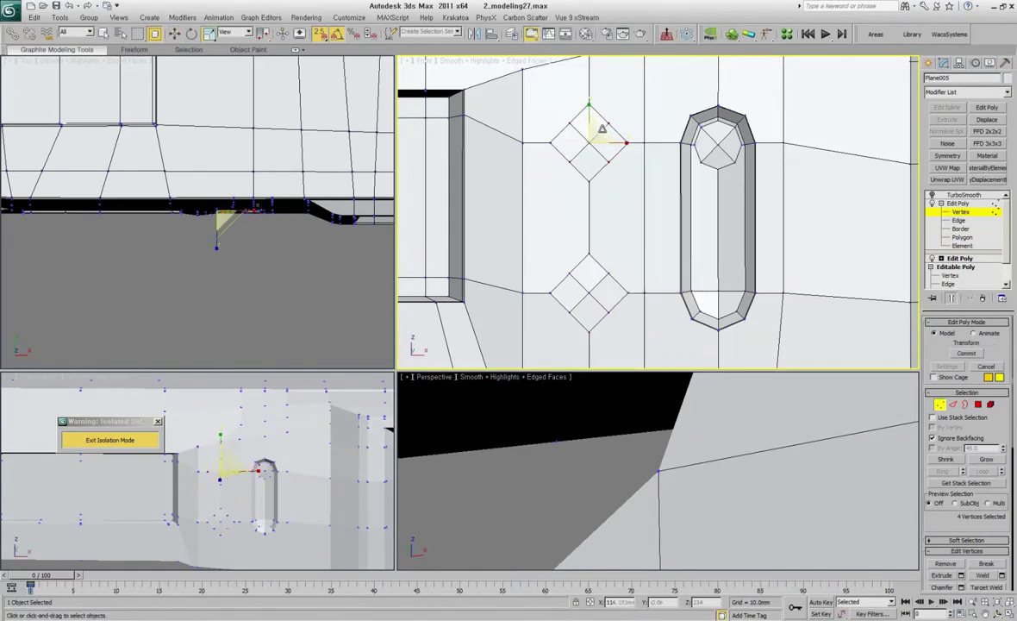
pyautogui.scroll(-6, 992, 532)
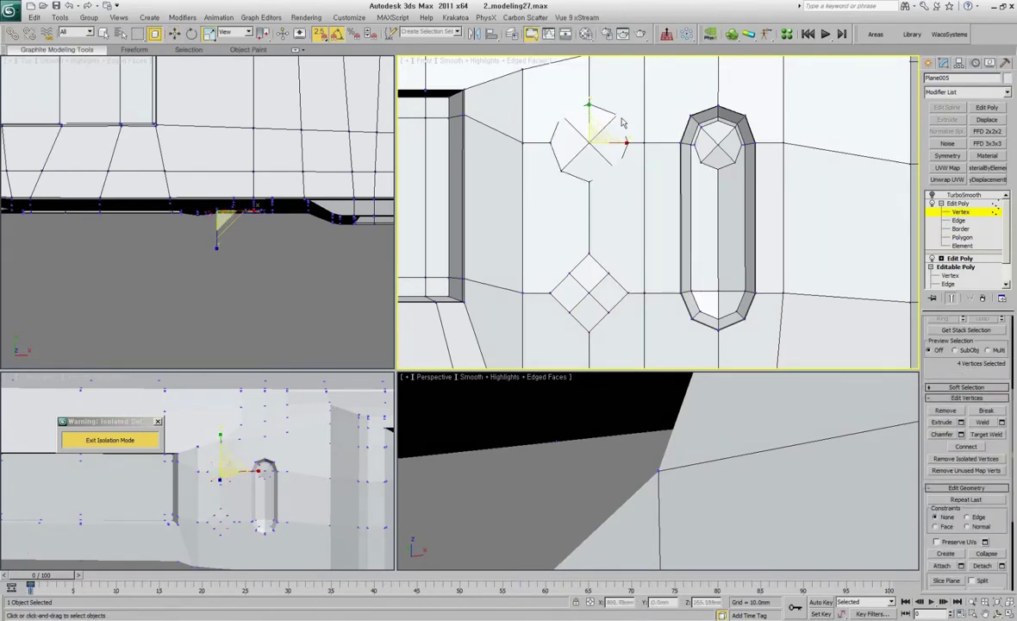
# Reshape the upper and lower diamonds into octagons by adjusting their surrounding vertices.
pyautogui.press('4')
pyautogui.click(616, 216)
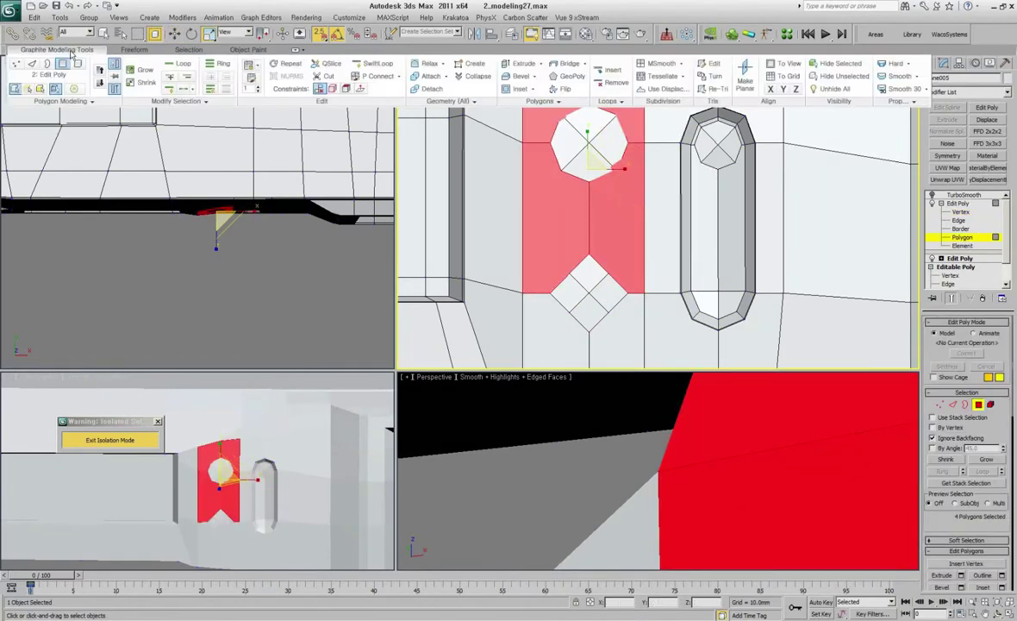
pyautogui.press('1')
pyautogui.moveTo(603, 244); pyautogui.dragTo(575, 319)
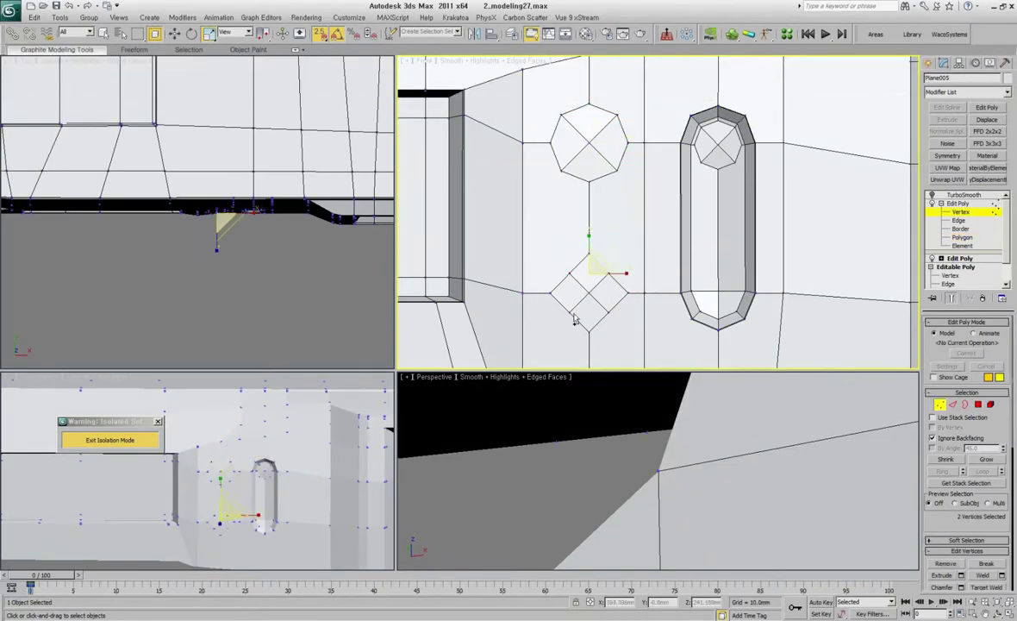
pyautogui.press('4')
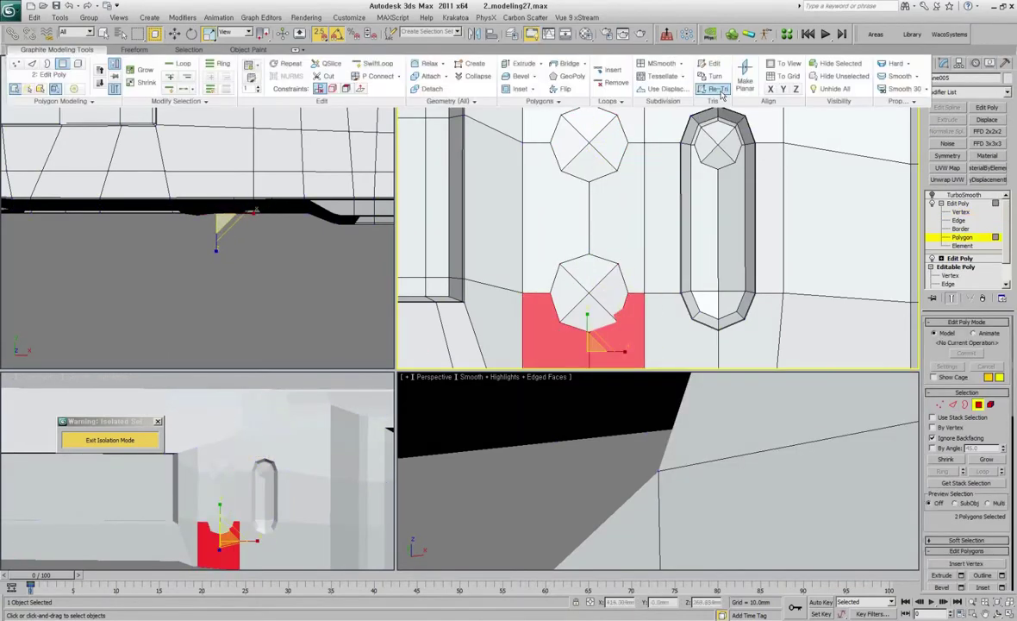
pyautogui.moveTo(760, 301); pyautogui.dragTo(752, 291, button='middle')
pyautogui.press('1')
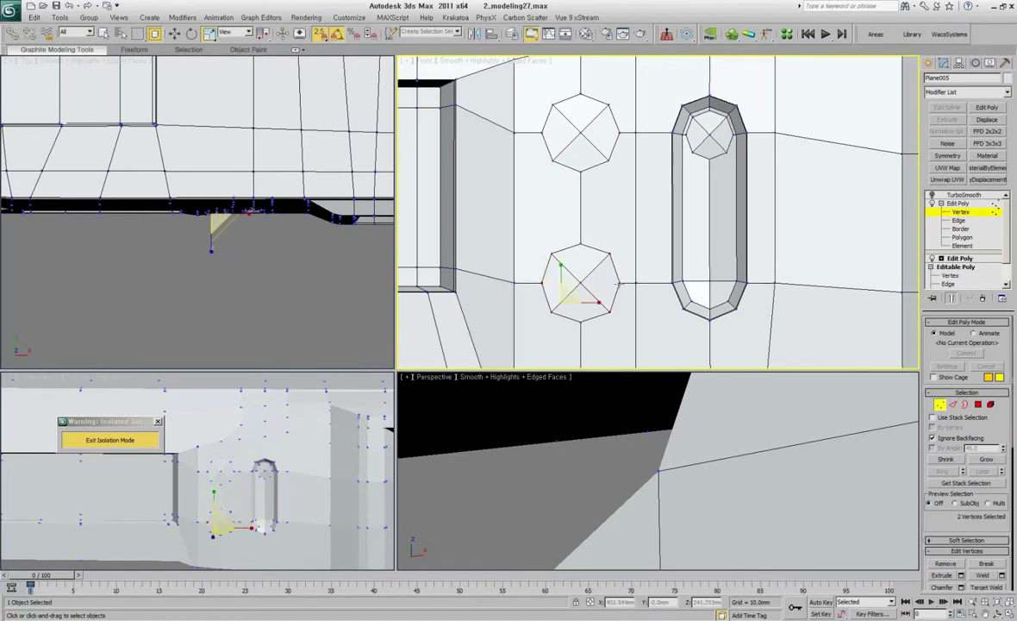
pyautogui.moveTo(627, 294); pyautogui.dragTo(604, 223, button='middle')
pyautogui.click(586, 134)
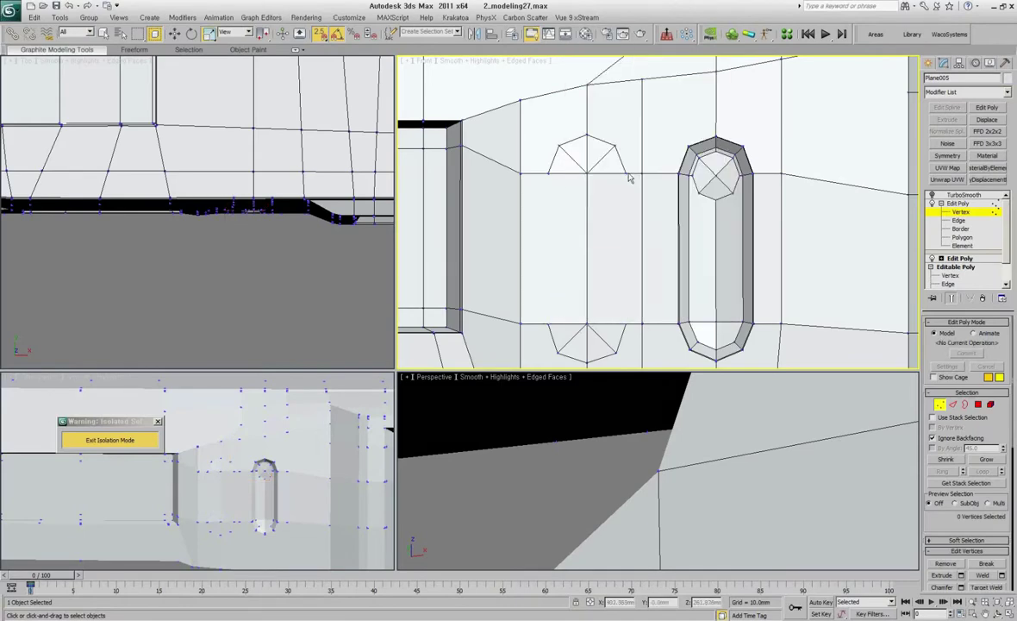
# Select the polygons inside the new capsule outline and frame them in a front view.
pyautogui.press('4')
pyautogui.click(608, 344)
pyautogui.keyDown('ctrl'); pyautogui.click(568, 160); pyautogui.keyUp('ctrl')
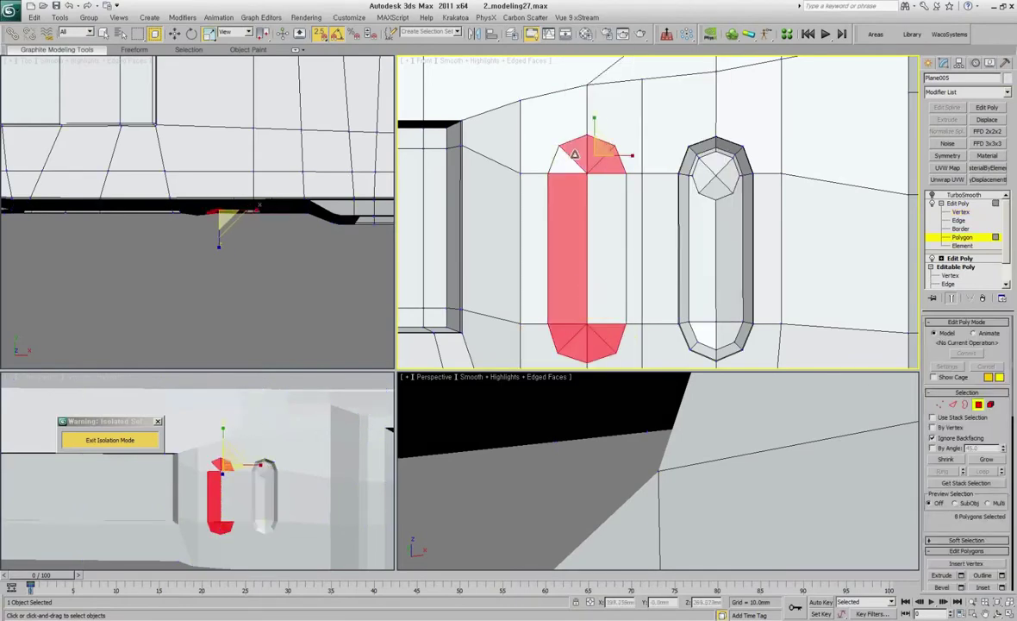
pyautogui.keyDown('ctrl'); pyautogui.click(613, 235); pyautogui.keyUp('ctrl')
pyautogui.keyDown('alt'); pyautogui.moveTo(613, 235); pyautogui.dragTo(604, 256, button='middle'); pyautogui.keyUp('alt')
pyautogui.hotkey('shift', 'z')
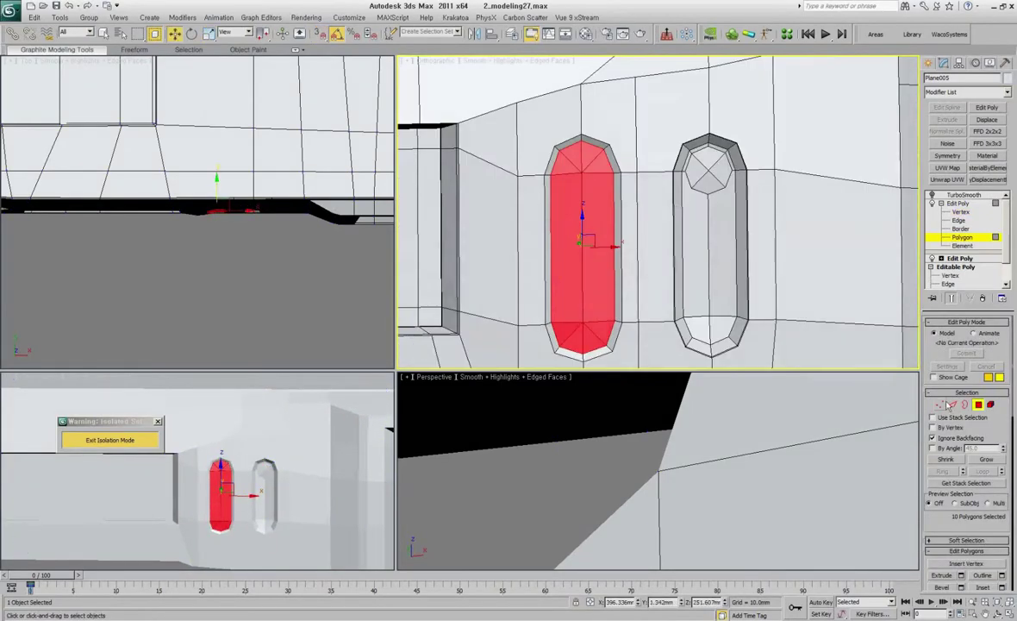
pyautogui.press('z')
# Chamfer the top vertex of the left hole.
pyautogui.press('1')
pyautogui.click(641, 164)
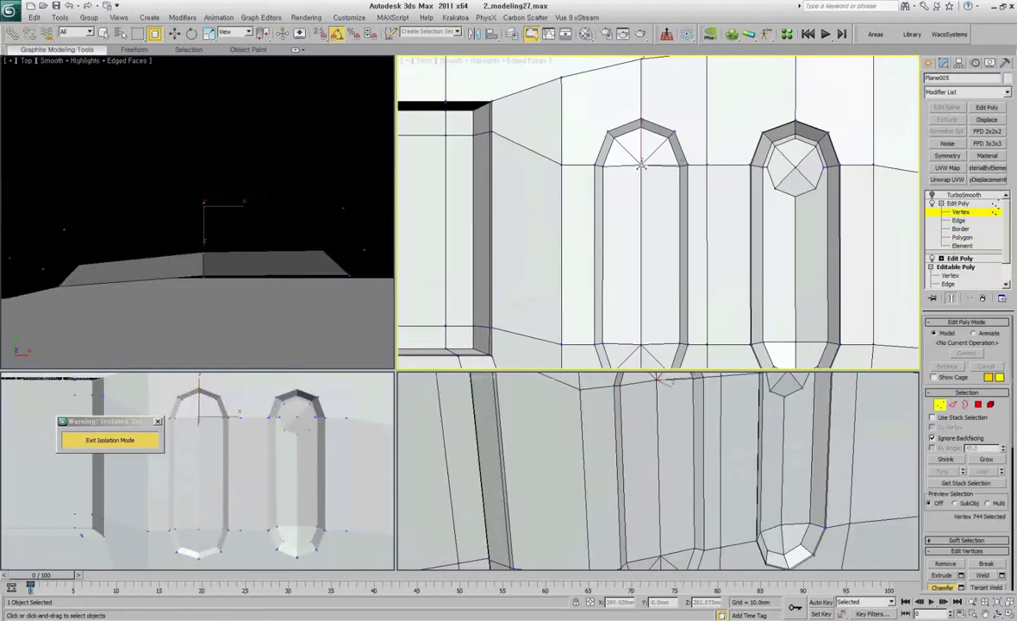
pyautogui.moveTo(652, 136); pyautogui.dragTo(655, 181)
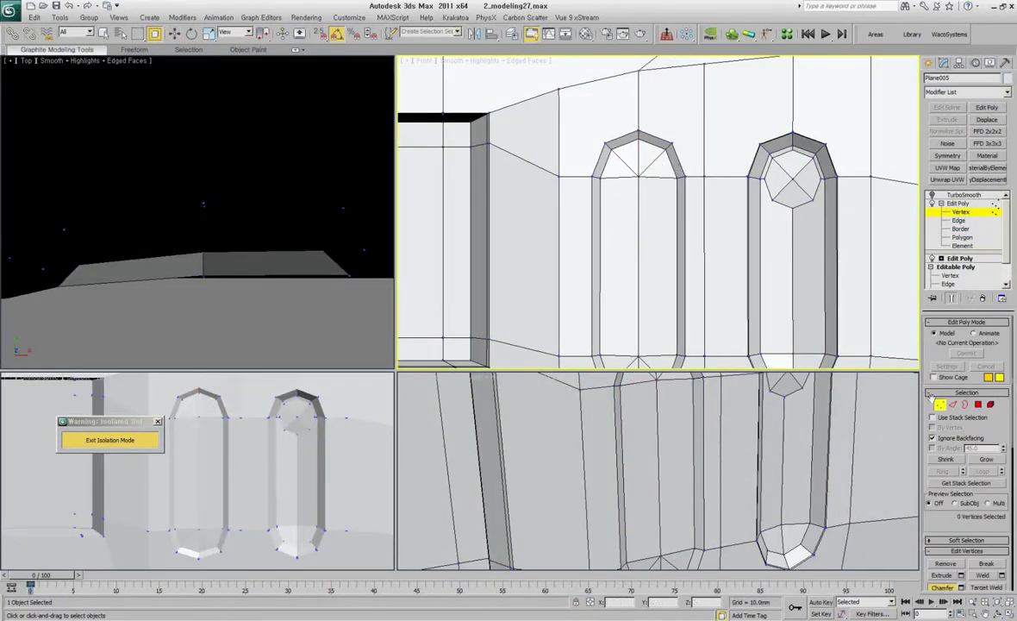
pyautogui.press('2')
pyautogui.press('4')
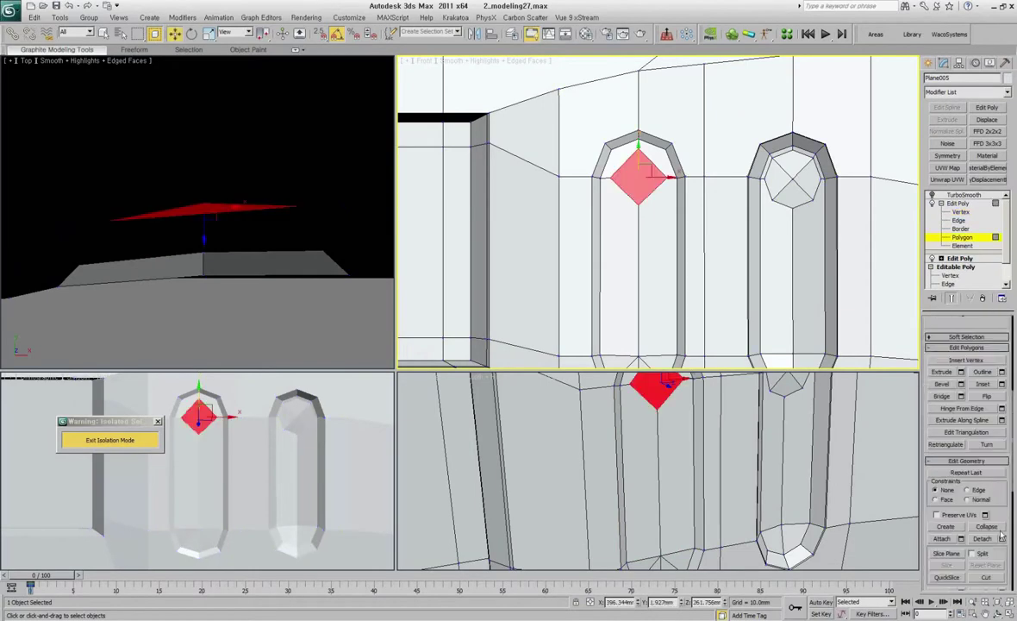
pyautogui.press('1')
pyautogui.press('w')
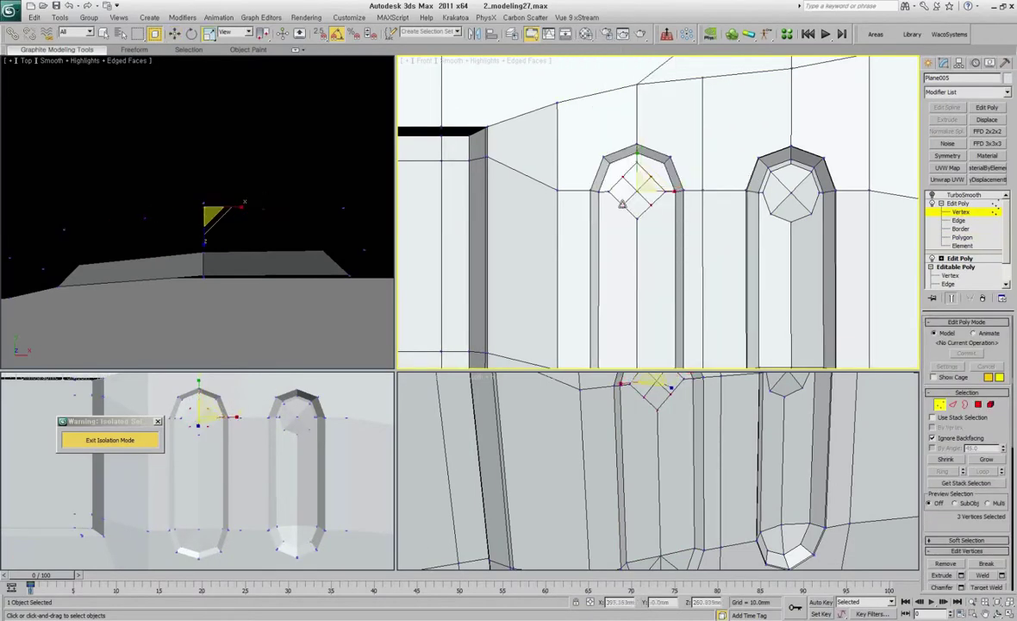
# Extend the left hole's cap faces along the hole strip and check both holes from the side.
pyautogui.press('4')
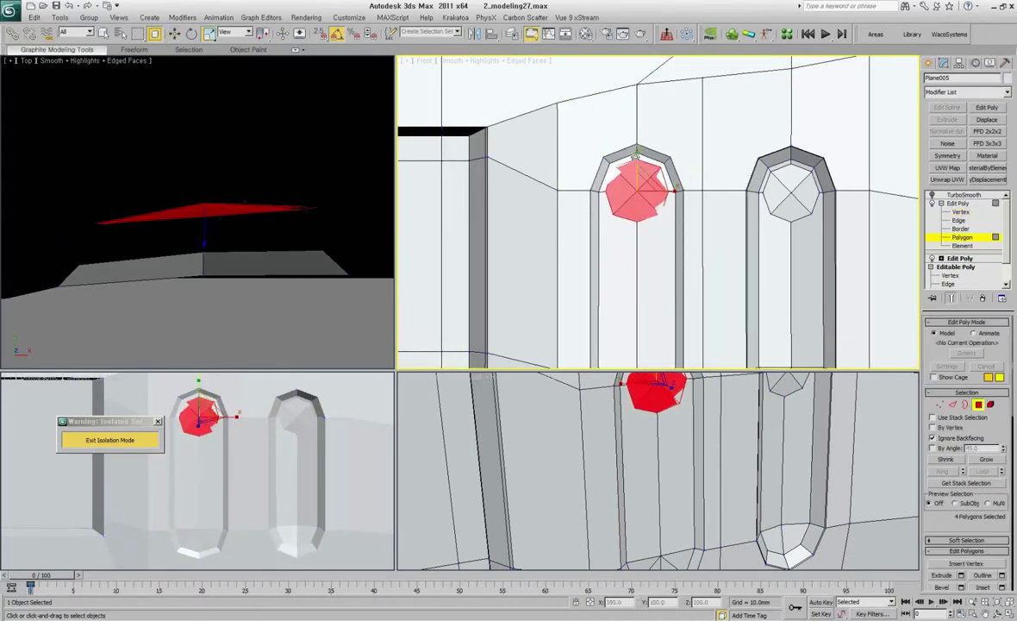
pyautogui.hotkey('alt', 'l')
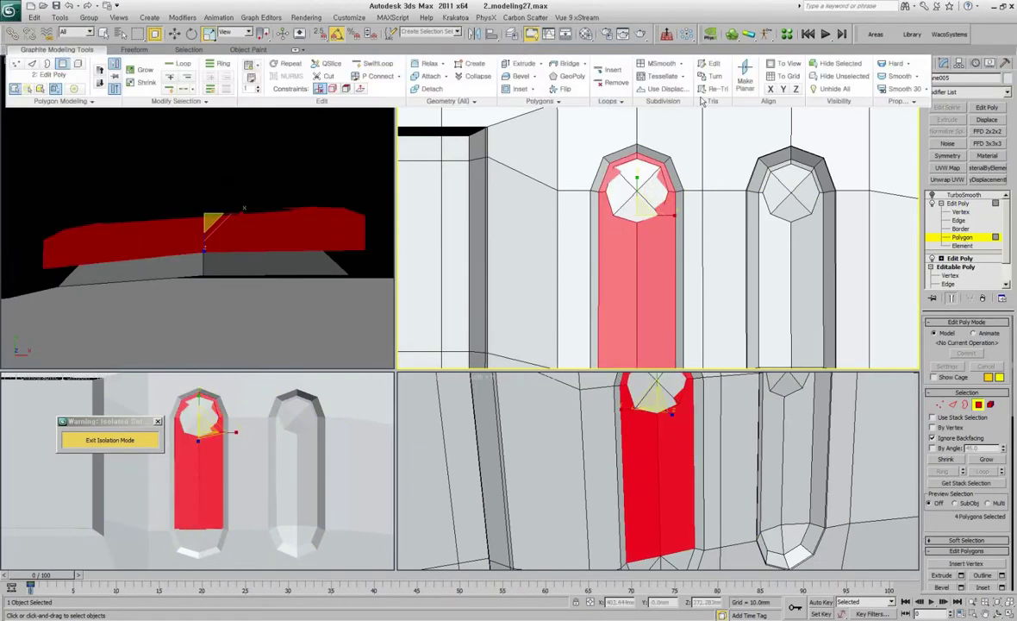
pyautogui.click(994, 211)
pyautogui.scroll(-2, 673, 212)
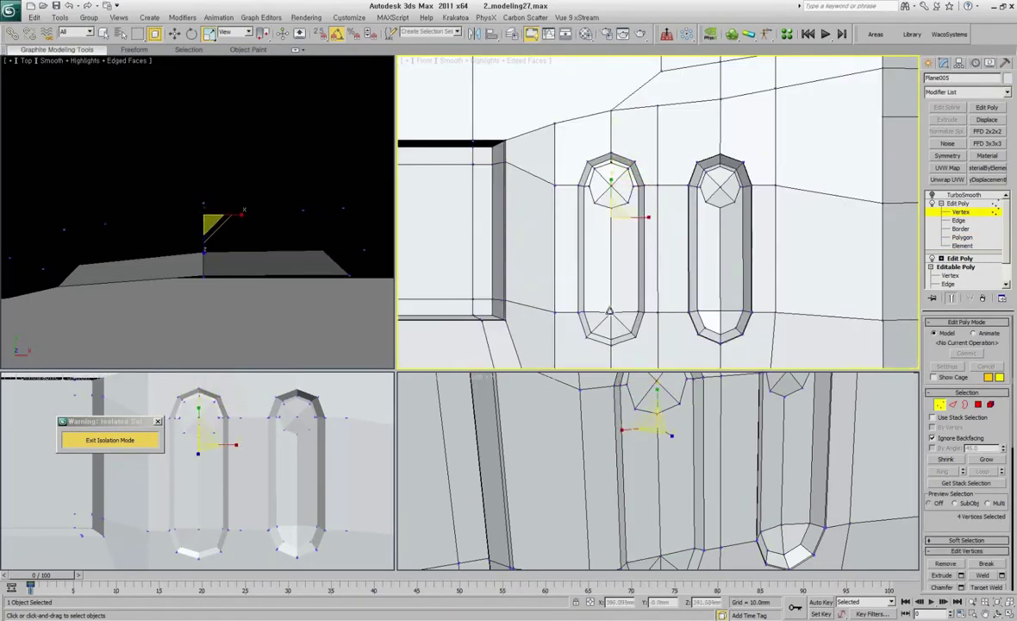
pyautogui.moveTo(608, 310)
pyautogui.keyDown('alt'); pyautogui.mouseDown(button='middle')
pyautogui.moveTo(583, 227)
pyautogui.moveTo(728, 250)
pyautogui.mouseUp(button='middle'); pyautogui.keyUp('alt')
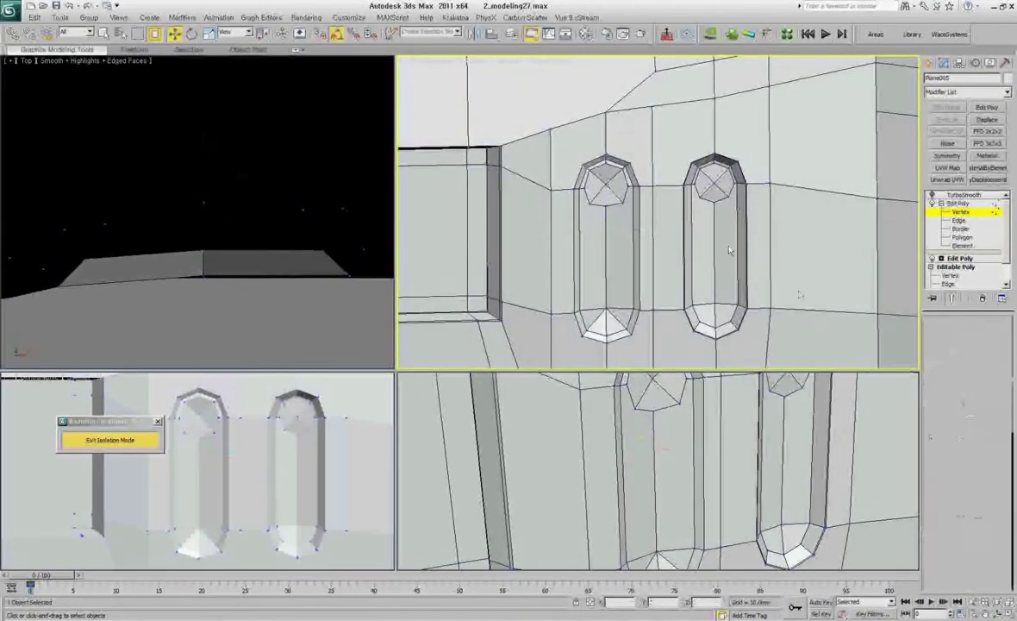
# Delete the right hole's cap polygons so its top becomes an open border.
pyautogui.press('4')
pyautogui.click(715, 183)
pyautogui.press('z')
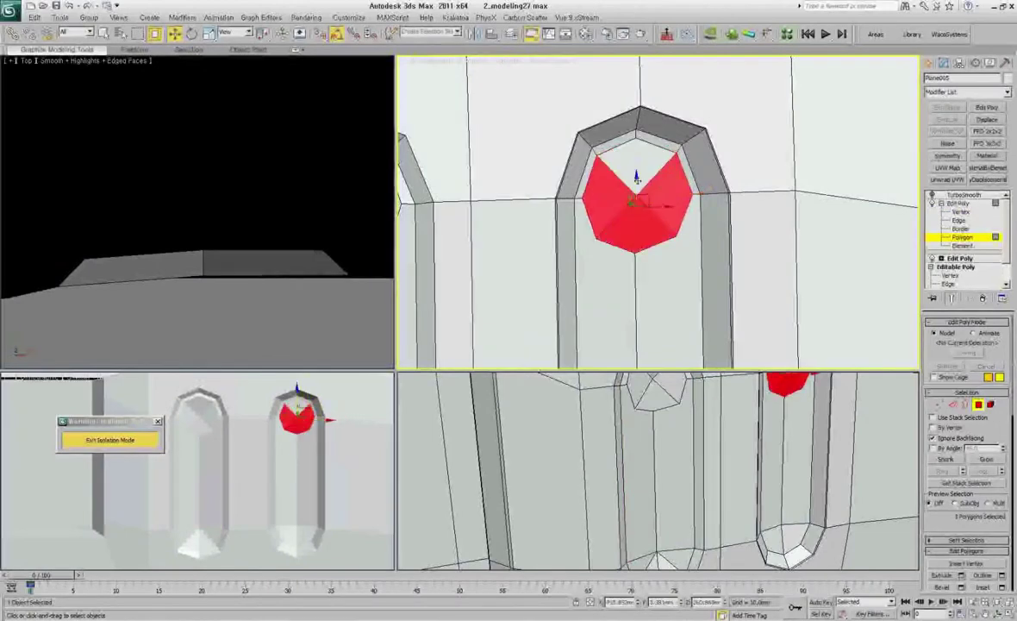
pyautogui.press('Delete')
pyautogui.moveTo(672, 216)
pyautogui.keyDown('alt'); pyautogui.mouseDown(button='middle')
pyautogui.moveTo(622, 190)
pyautogui.moveTo(623, 217)
pyautogui.moveTo(504, 114)
pyautogui.mouseUp(button='middle'); pyautogui.keyUp('alt')
pyautogui.press('3')
pyautogui.click(622, 190)
pyautogui.scroll(-3, 578, 205)
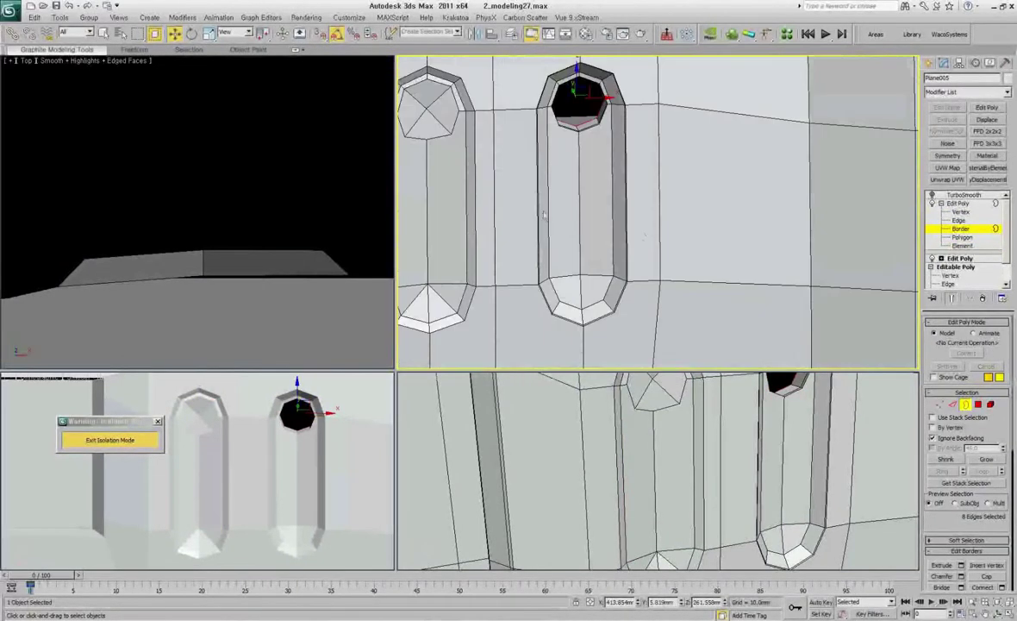
# Collapse the left capsule hole's vertices and select the slot's edge loop.
pyautogui.press('1')
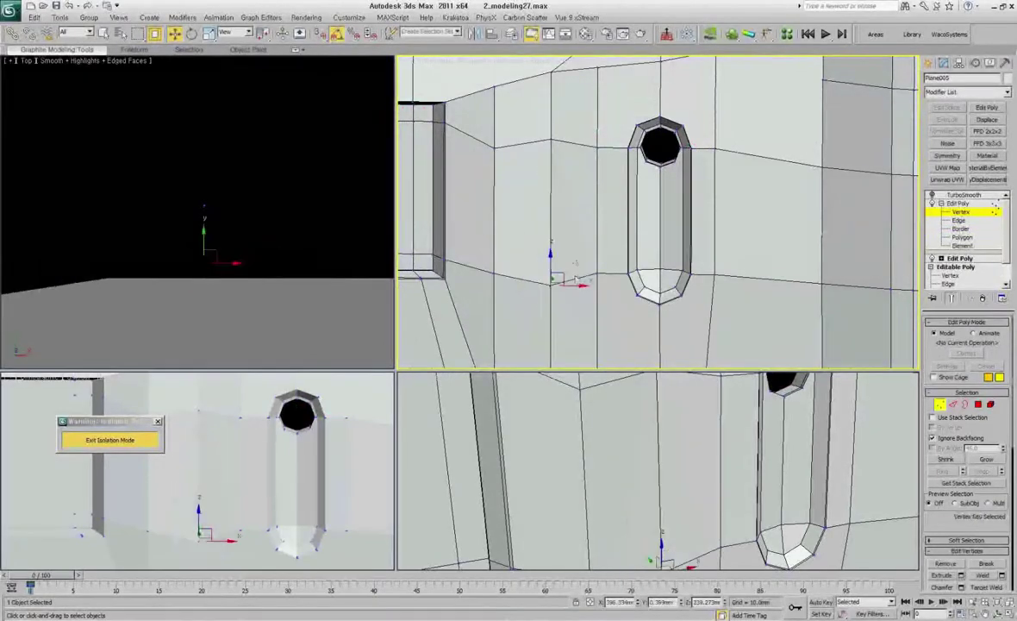
pyautogui.scroll(2, 576, 124)
pyautogui.press('1')
pyautogui.press('2')
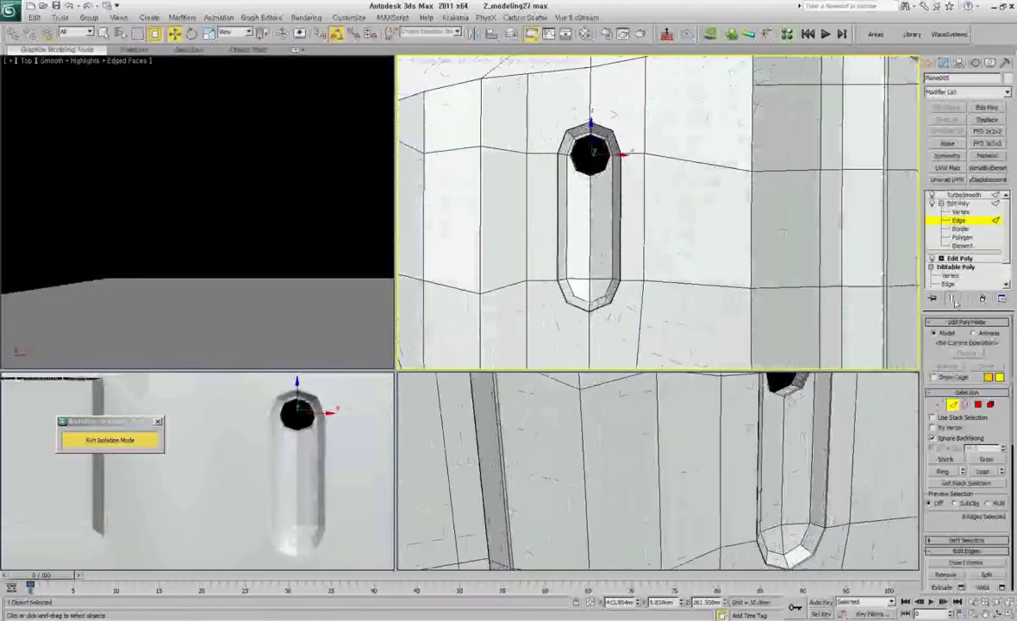
pyautogui.doubleClick(534, 217)
# Toggle the smoothed result to check the slot's rounded opening, then view the whole part.
pyautogui.press('1')
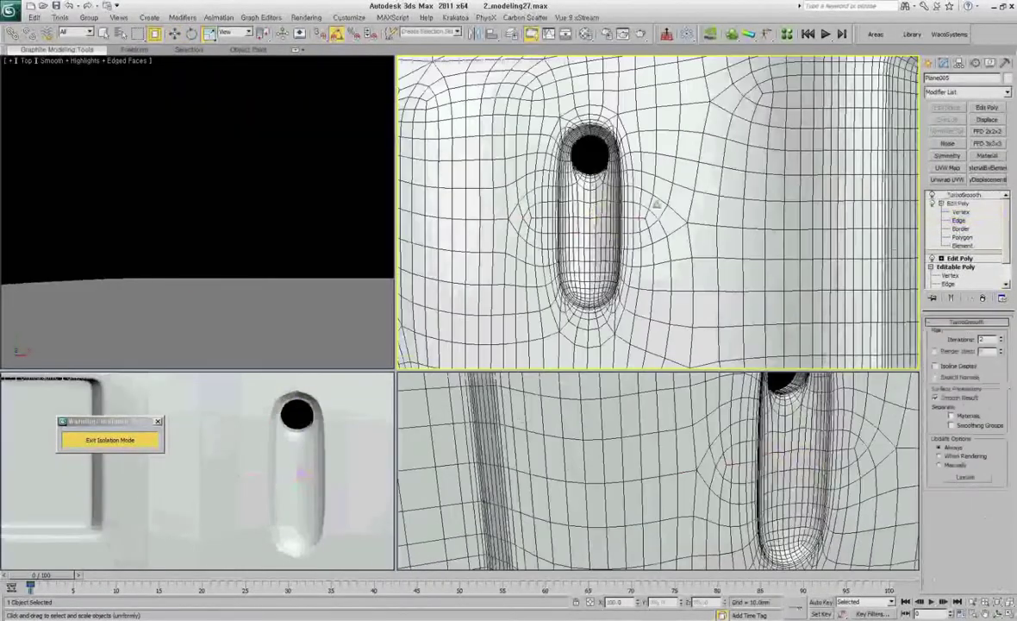
pyautogui.press('2')
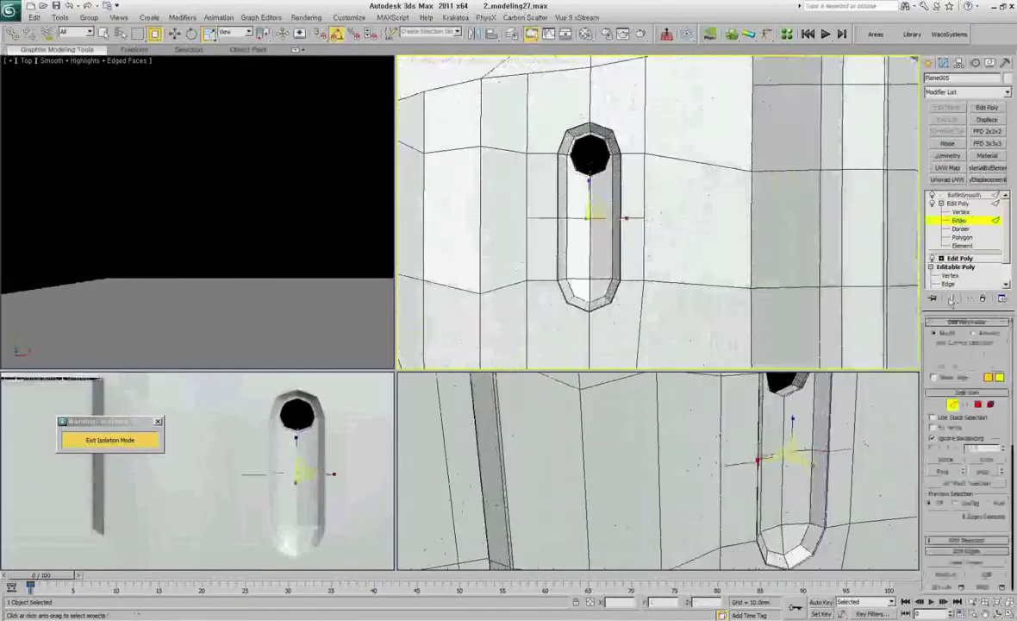
pyautogui.press('2')
pyautogui.scroll(-5, 595, 220)
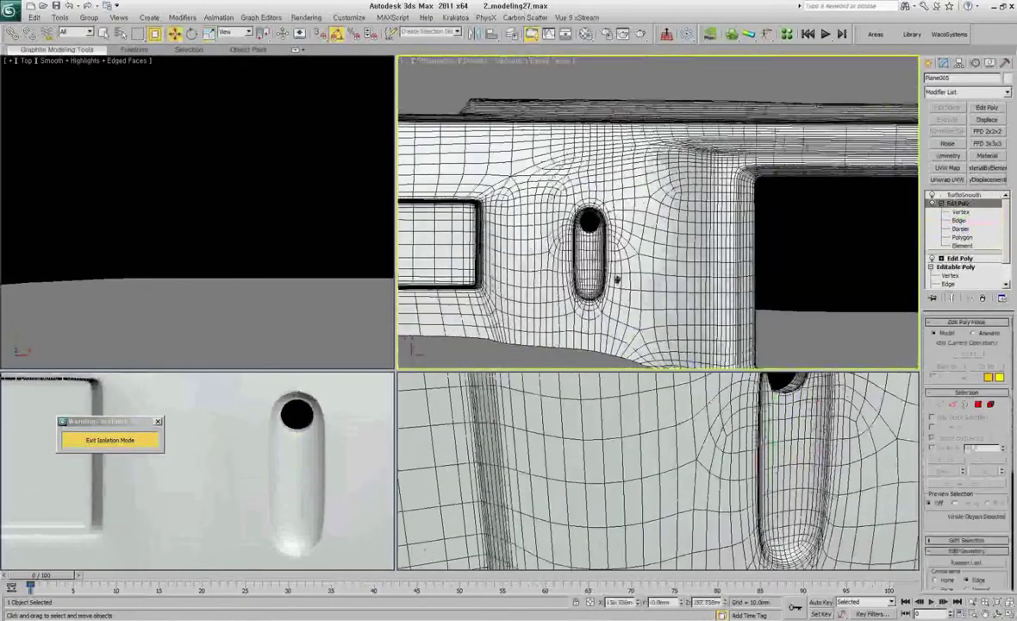
pyautogui.keyDown('alt'); pyautogui.moveTo(595, 220); pyautogui.dragTo(560, 224, button='middle'); pyautogui.keyUp('alt')
pyautogui.scroll(4, 820, 191)
# Inspect the low-poly edges around the window sill and the slotted outer wall.
pyautogui.press('2')
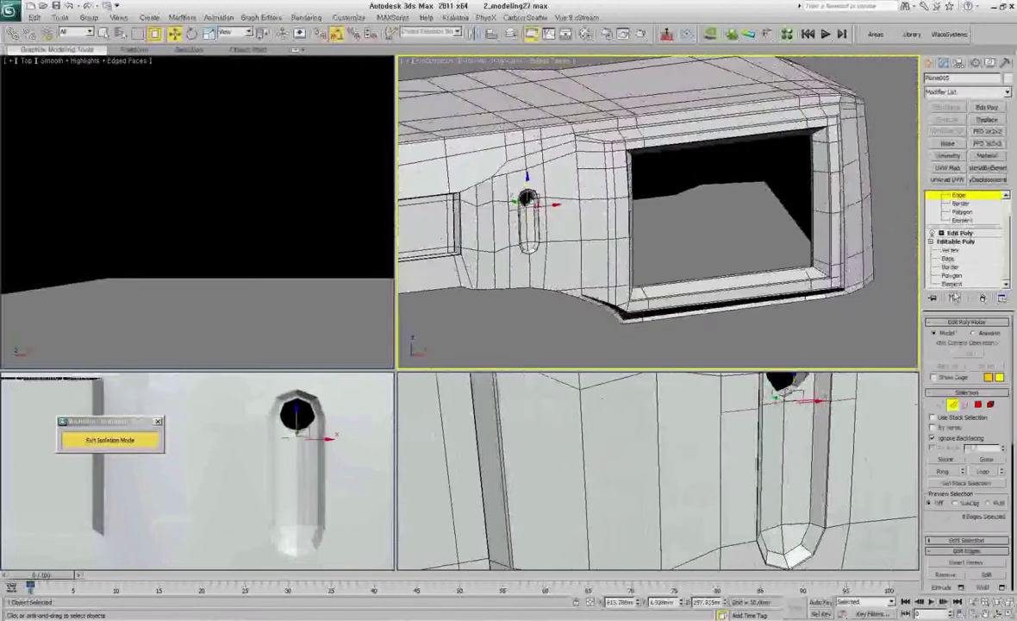
pyautogui.scroll(3, 819, 191)
pyautogui.moveTo(820, 191); pyautogui.dragTo(810, 156, button='middle')
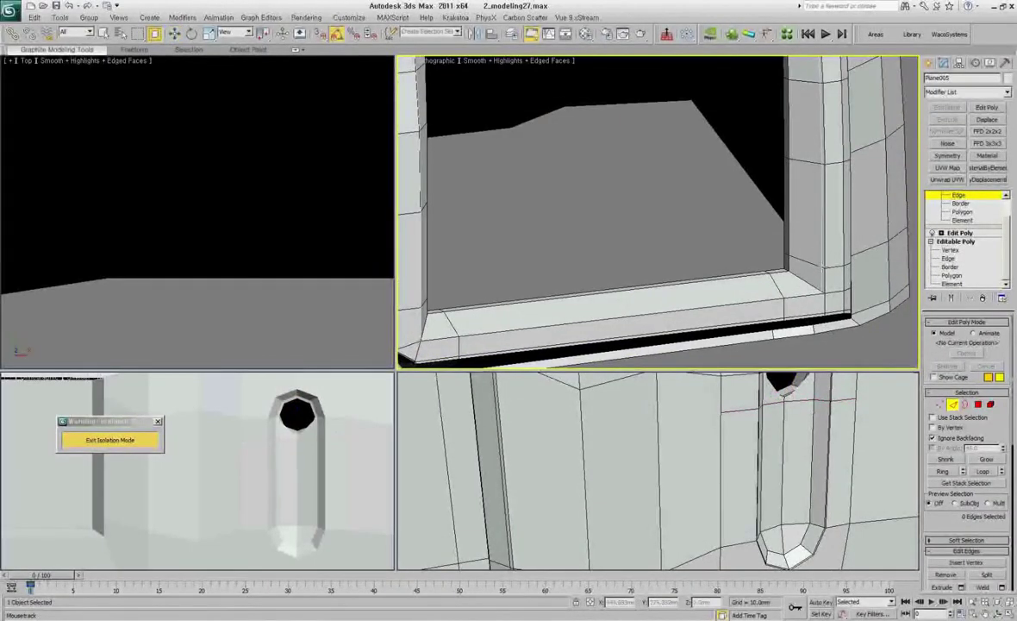
pyautogui.scroll(-3, 750, 220)
pyautogui.scroll(-2, 750, 220)
pyautogui.keyDown('alt'); pyautogui.moveTo(750, 220); pyautogui.dragTo(751, 224, button='middle'); pyautogui.keyUp('alt')
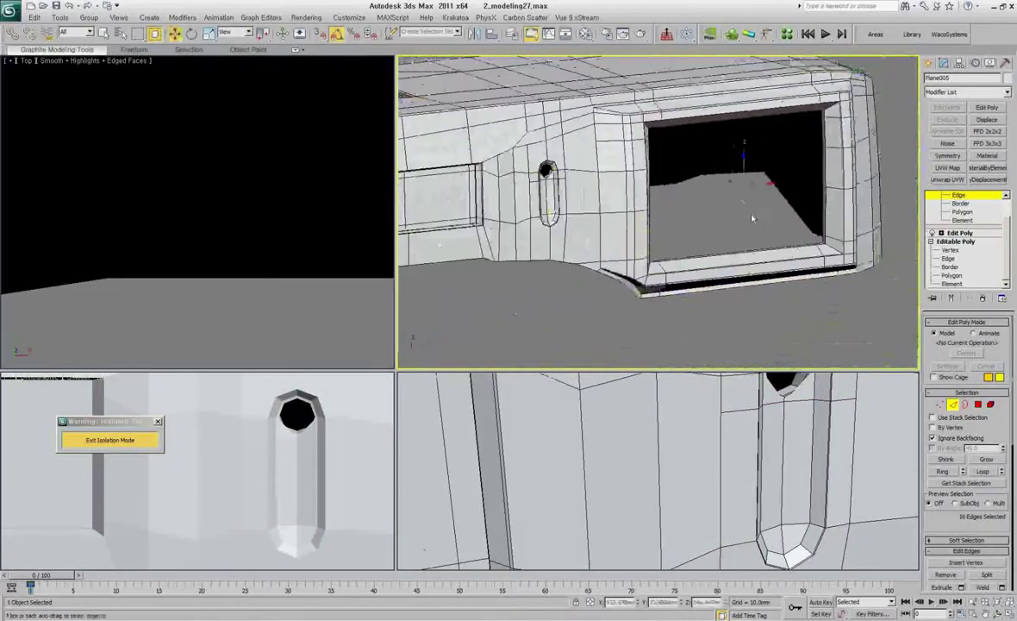
pyautogui.press('w')
pyautogui.scroll(5, 752, 224)
# Select the window-opening edges, convert them to polygons, and preview the smoothed mesh.
pyautogui.rightClick(677, 223)
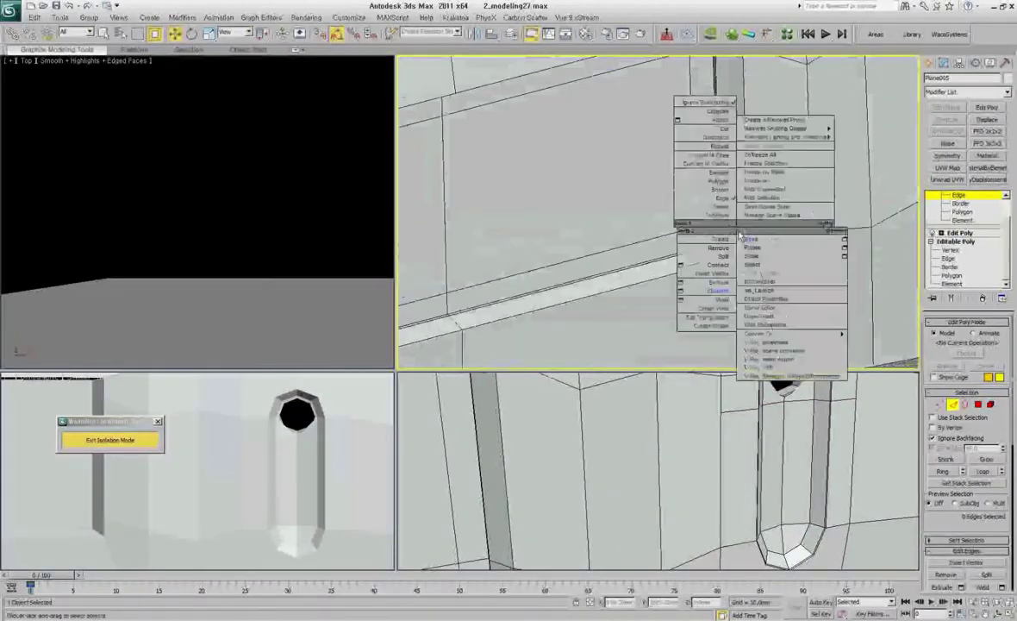
pyautogui.click(716, 259)
pyautogui.scroll(-3, 689, 224)
pyautogui.press('4')
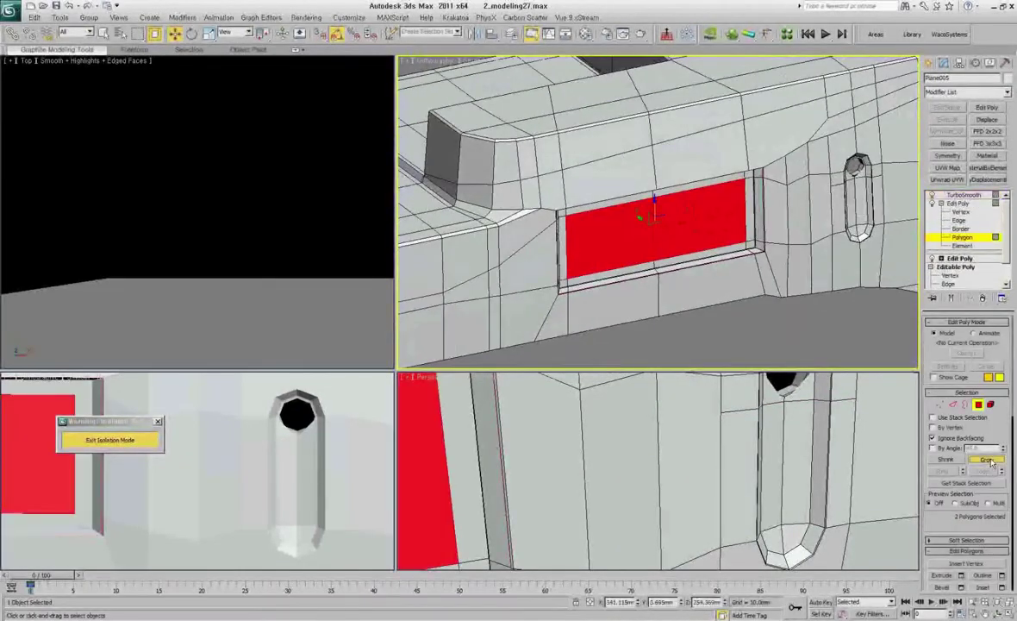
pyautogui.hotkey('ctrl', 'q')
pyautogui.press('F4')
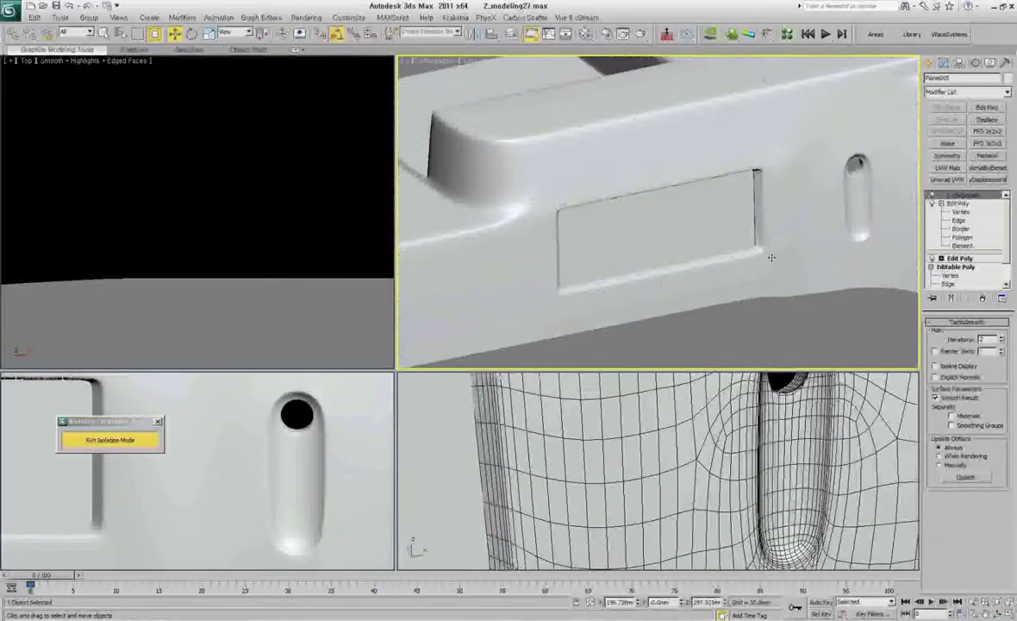
pyautogui.moveTo(677, 263)
pyautogui.keyDown('alt'); pyautogui.mouseDown(button='middle')
pyautogui.moveTo(815, 203)
pyautogui.moveTo(715, 202)
pyautogui.moveTo(657, 176)
pyautogui.mouseUp(button='middle'); pyautogui.keyUp('alt')
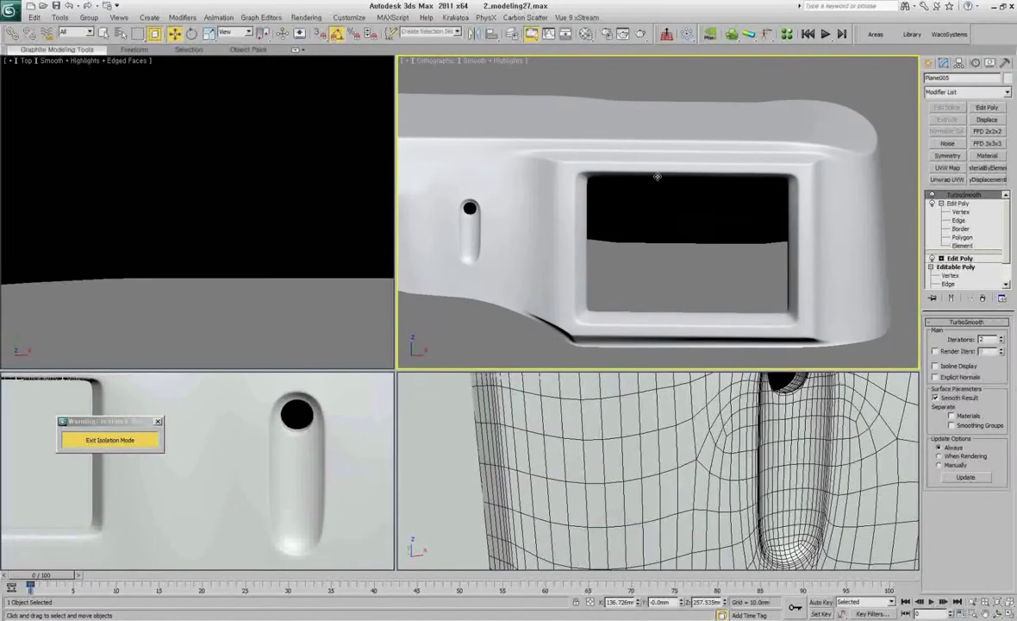
pyautogui.keyDown('alt'); pyautogui.moveTo(610, 324); pyautogui.dragTo(623, 309, button='middle'); pyautogui.keyUp('alt')
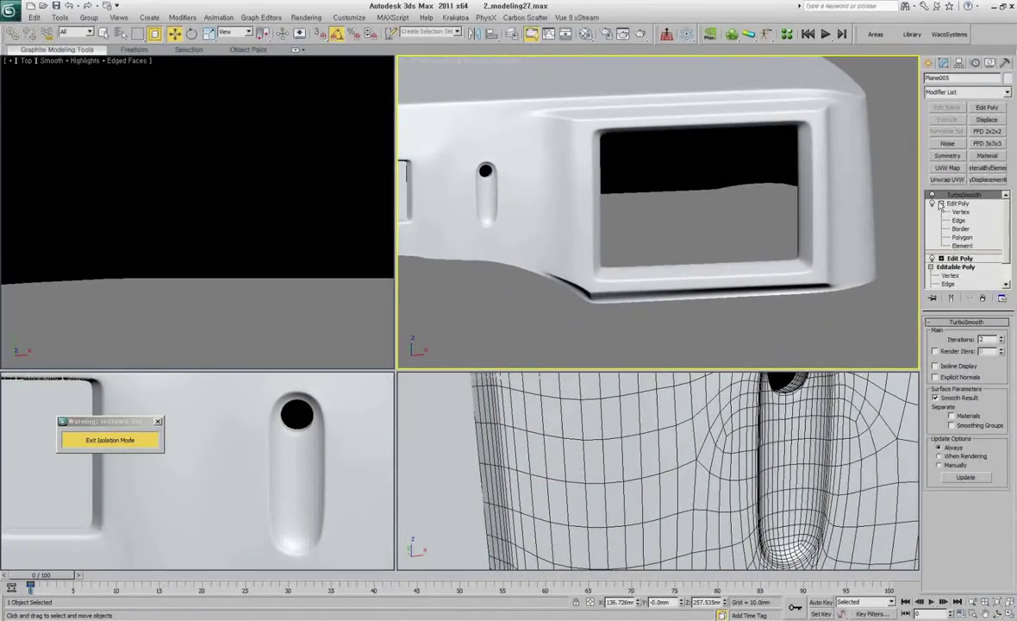
# Review the slot and rounded end at base-mesh level, then return to TurboSmooth.
pyautogui.click(941, 205)
pyautogui.keyDown('alt'); pyautogui.moveTo(569, 181); pyautogui.dragTo(544, 161, button='middle'); pyautogui.keyUp('alt')
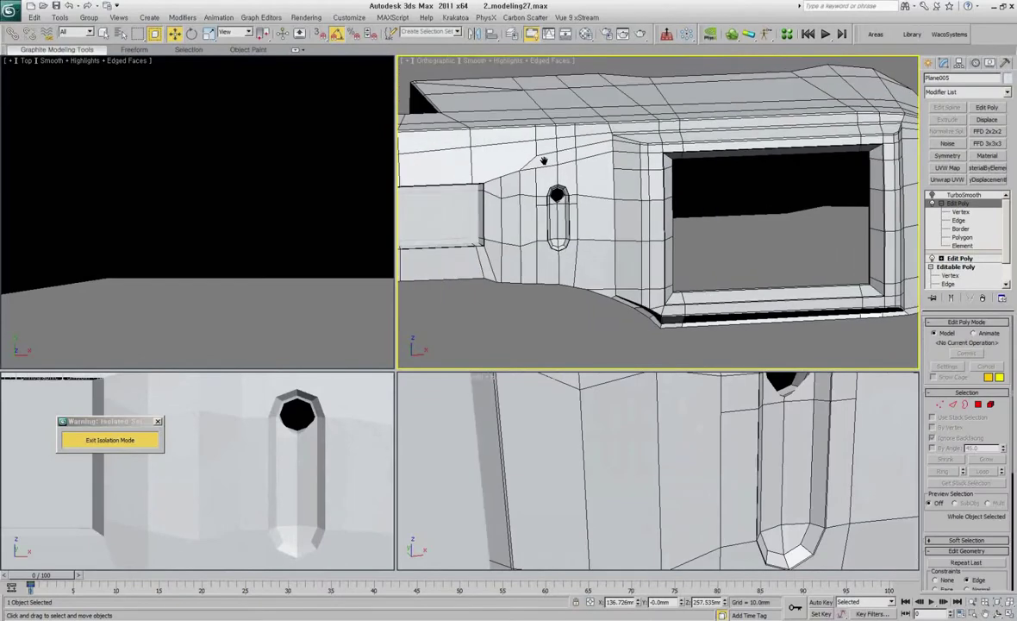
pyautogui.scroll(-5, 727, 169)
pyautogui.moveTo(656, 164)
pyautogui.keyDown('alt'); pyautogui.mouseDown(button='middle')
pyautogui.moveTo(709, 179)
pyautogui.moveTo(700, 232)
pyautogui.moveTo(590, 227)
pyautogui.moveTo(604, 215)
pyautogui.mouseUp(button='middle'); pyautogui.keyUp('alt')
pyautogui.scroll(-5, 603, 207)
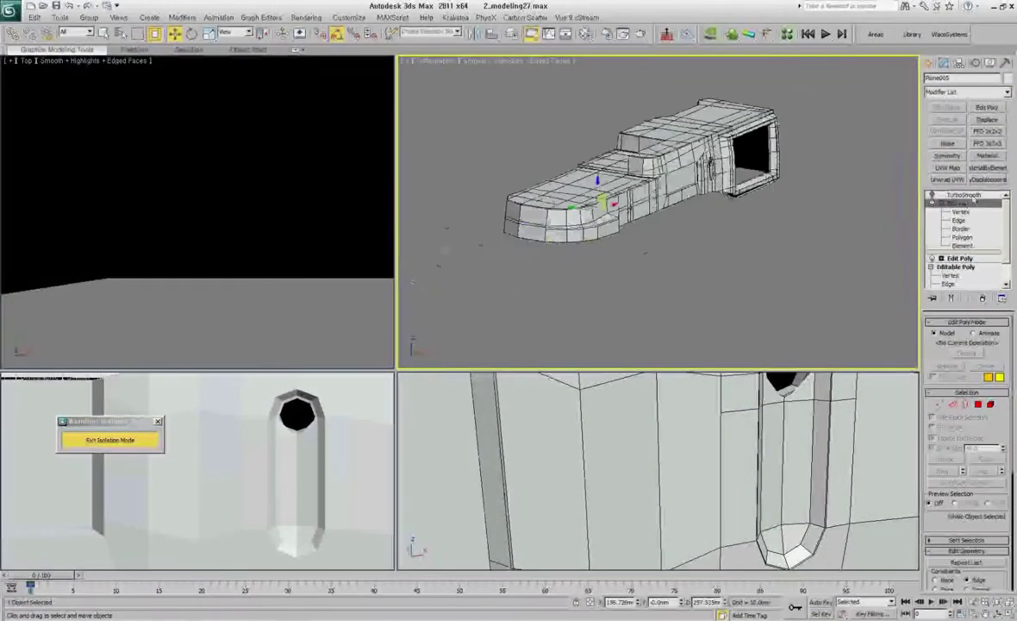
pyautogui.scroll(6, 714, 228)
pyautogui.scroll(2, 728, 222)
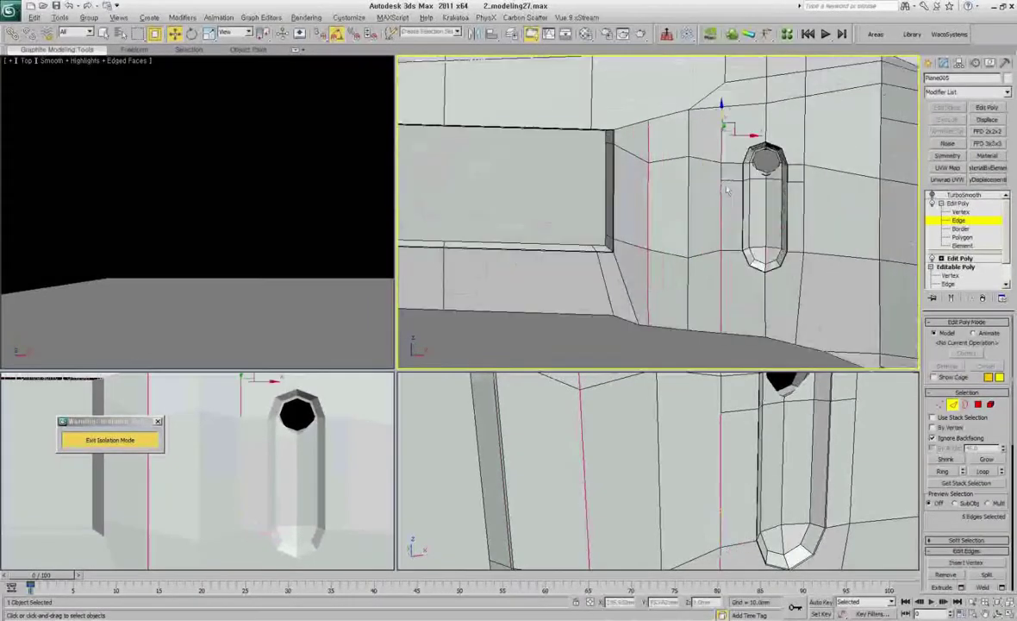
pyautogui.scroll(-6, 672, 216)
pyautogui.scroll(-3, 672, 216)
pyautogui.click(963, 195)
# Exit isolation to show the whole camera scene and select the lens circle.
pyautogui.hotkey('alt', 'q')
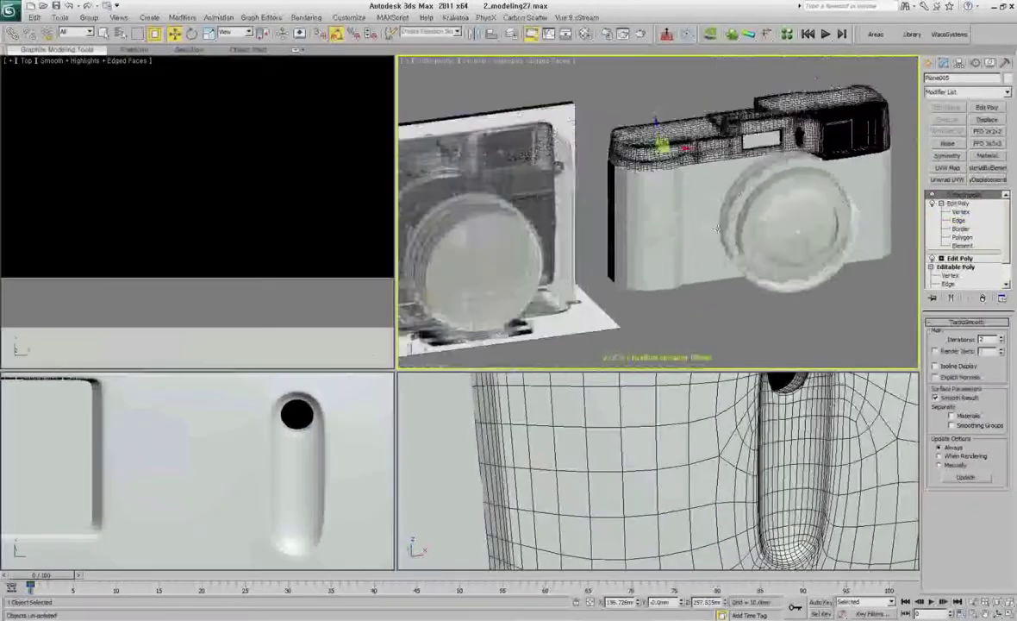
pyautogui.moveTo(638, 198)
pyautogui.keyDown('alt'); pyautogui.mouseDown(button='middle')
pyautogui.moveTo(695, 244)
pyautogui.moveTo(655, 258)
pyautogui.mouseUp(button='middle'); pyautogui.keyUp('alt')
pyautogui.click(695, 244)
pyautogui.click(630, 207)
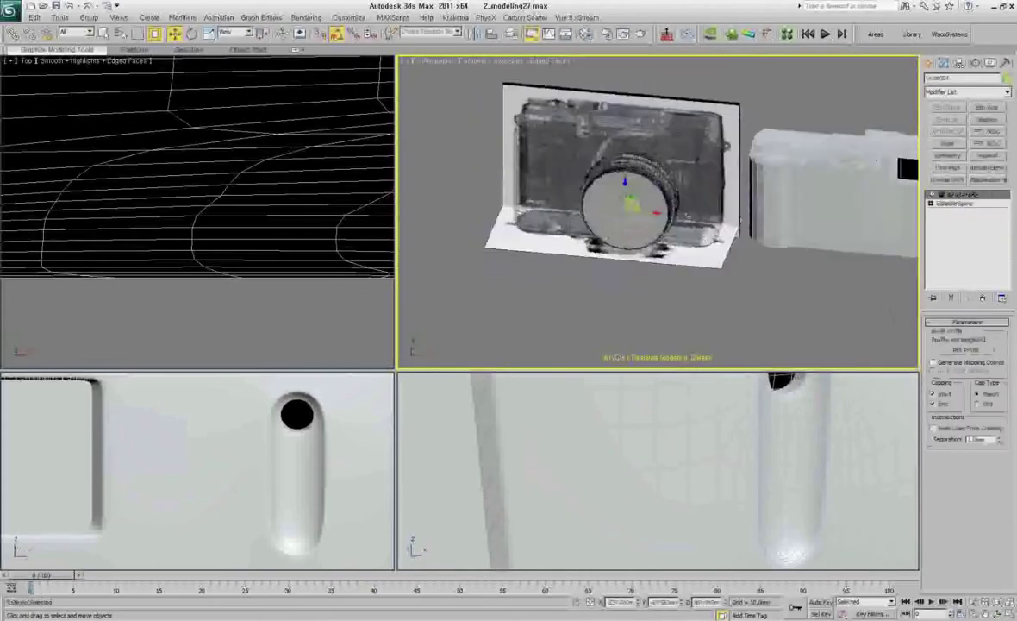
pyautogui.keyDown('alt'); pyautogui.moveTo(645, 191); pyautogui.dragTo(604, 241, button='middle'); pyautogui.keyUp('alt')
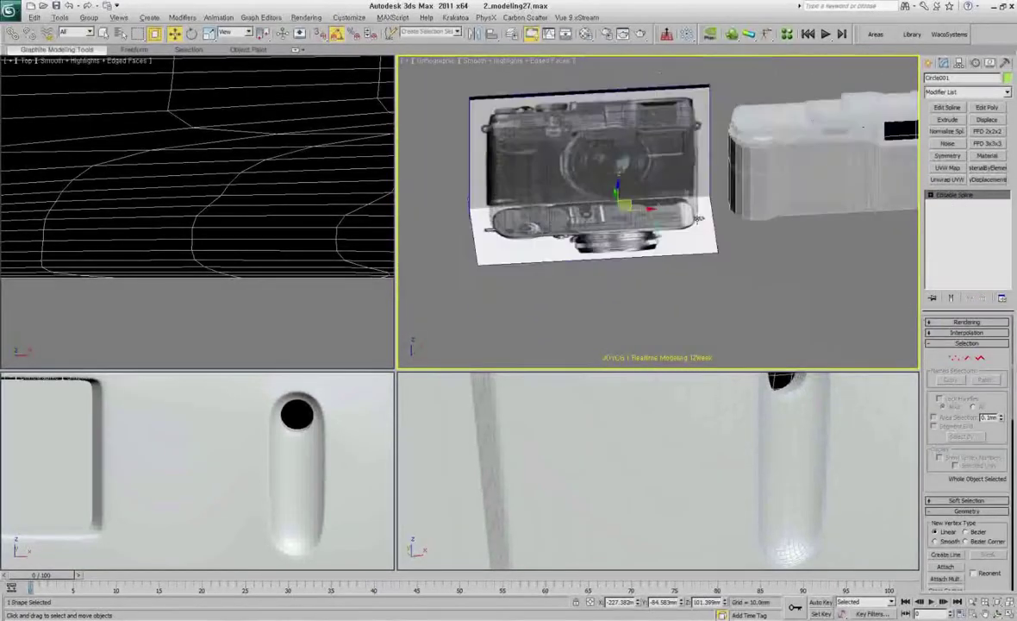
pyautogui.hotkey('ctrl', 'shift', 'z')
pyautogui.scroll(10, 593, 261)
# Adjust the vertices of the stepped Rectangle001 profile beside the lens.
pyautogui.click(688, 235)
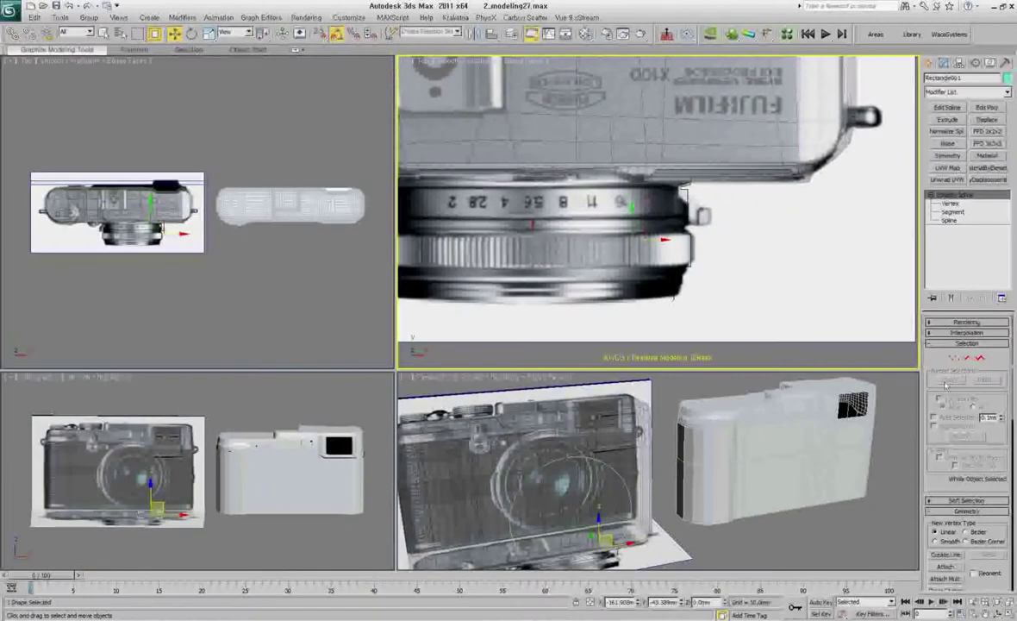
pyautogui.press('1')
pyautogui.scroll(3, 688, 235)
pyautogui.scroll(3, 702, 273)
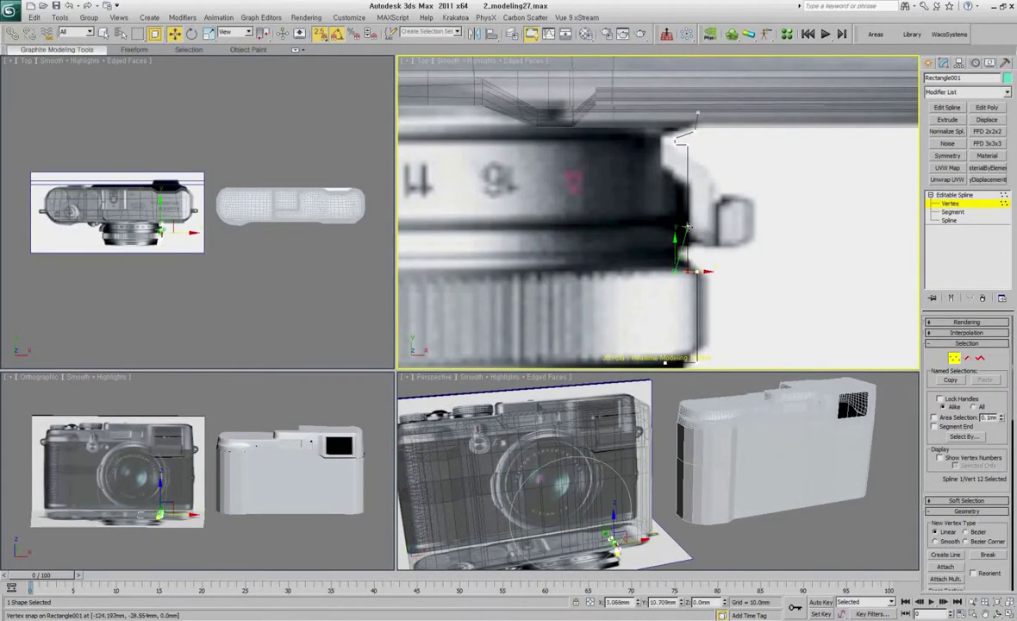
pyautogui.scroll(-2, 687, 227)
pyautogui.click(702, 218)
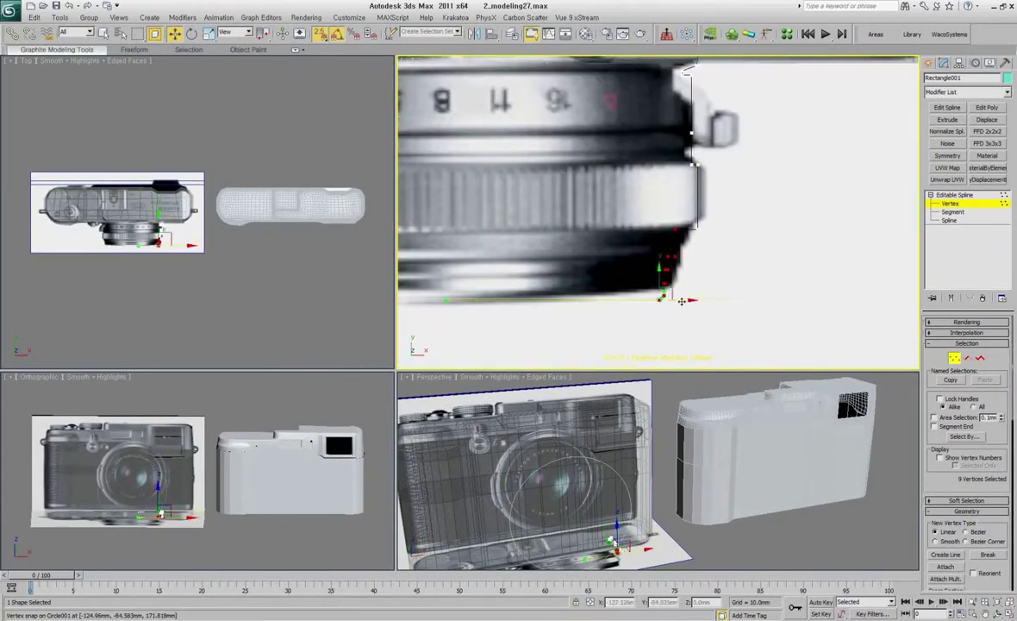
pyautogui.moveTo(681, 301); pyautogui.dragTo(686, 307, button='middle')
pyautogui.click(702, 172)
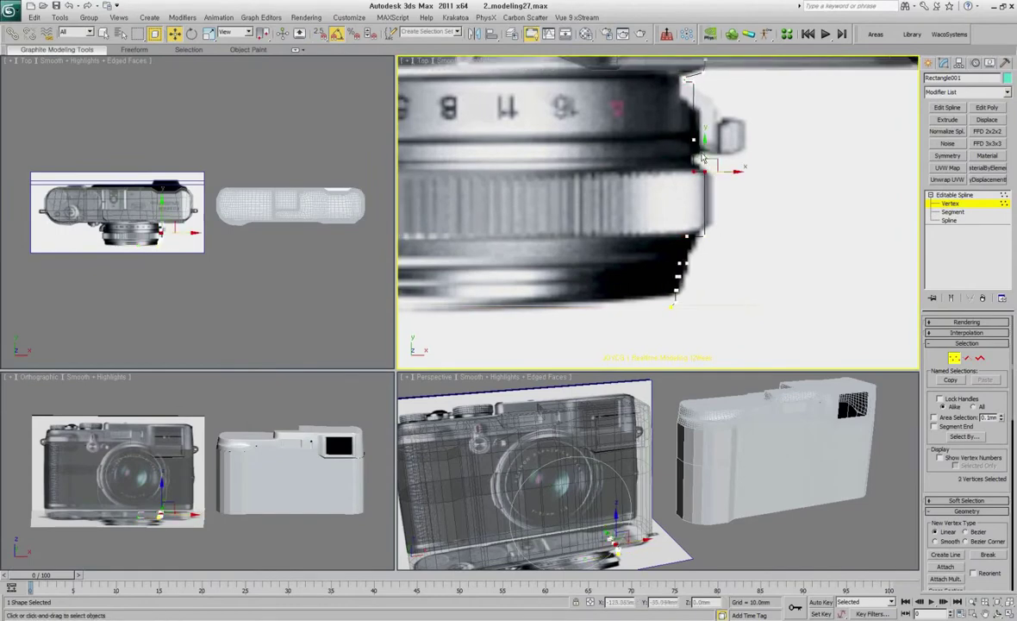
pyautogui.scroll(-2, 702, 158)
pyautogui.click(743, 92)
pyautogui.moveTo(744, 124)
pyautogui.keyDown('alt'); pyautogui.mouseDown(button='middle')
pyautogui.moveTo(733, 173)
pyautogui.moveTo(921, 153)
pyautogui.mouseUp(button='middle'); pyautogui.keyUp('alt')
pyautogui.press('z')
# Add a Bevel Profile modifier to the circle using Rectangle001 as the profile.
pyautogui.click(966, 92)
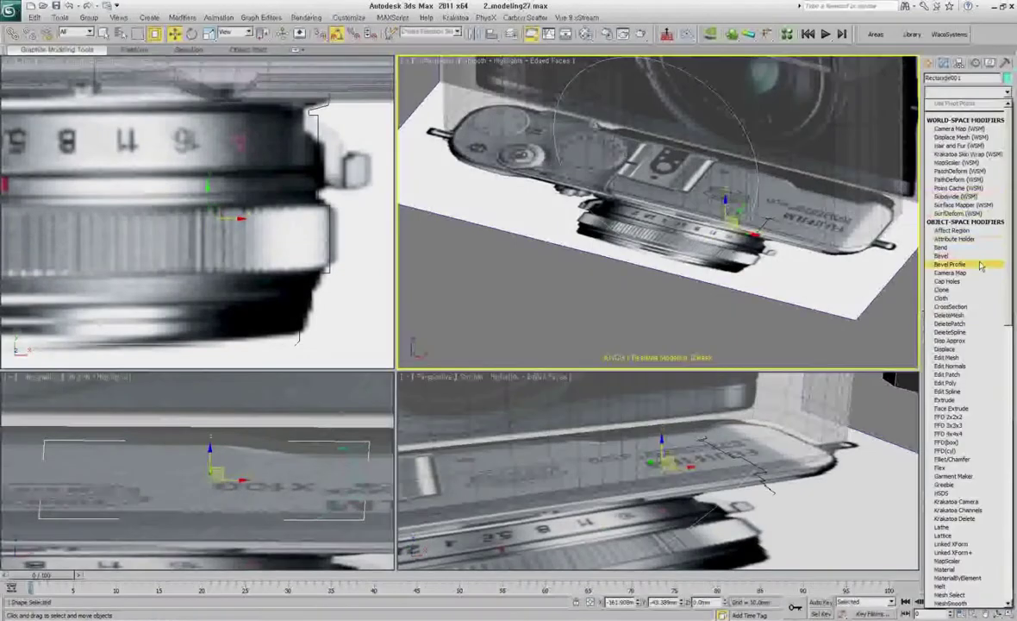
pyautogui.click(938, 259)
pyautogui.keyDown('alt'); pyautogui.moveTo(862, 275); pyautogui.dragTo(784, 301, button='middle'); pyautogui.keyUp('alt')
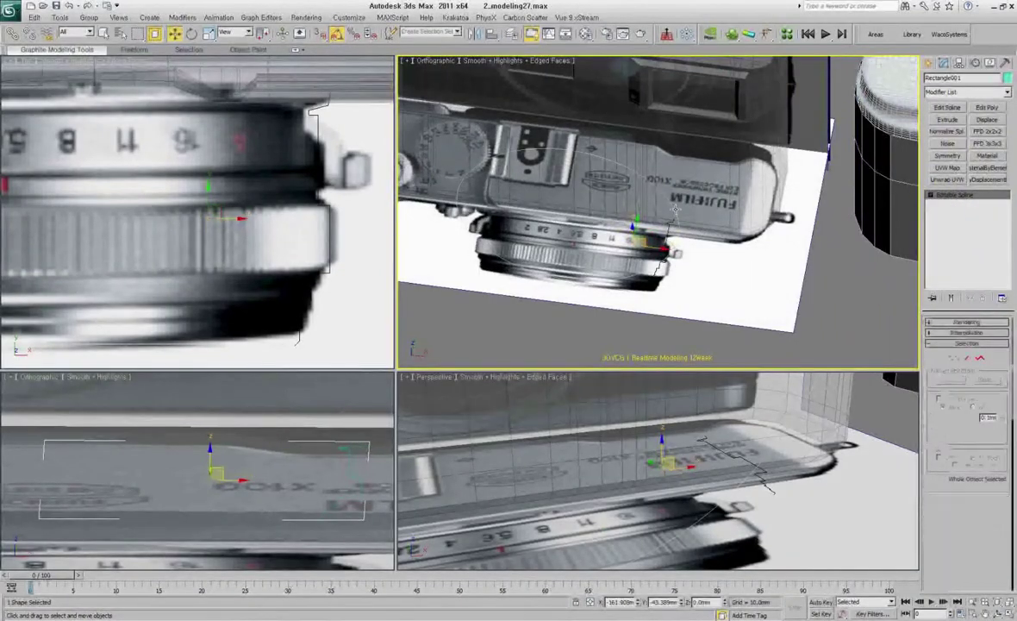
pyautogui.click(966, 92)
pyautogui.click(940, 261)
# Inspect the new ringed lens barrel from front, overhead and underside views.
pyautogui.moveTo(675, 210)
pyautogui.keyDown('alt'); pyautogui.mouseDown(button='middle')
pyautogui.moveTo(732, 224)
pyautogui.moveTo(690, 238)
pyautogui.mouseUp(button='middle'); pyautogui.keyUp('alt')
pyautogui.keyDown('alt'); pyautogui.moveTo(475, 272); pyautogui.dragTo(729, 241, button='middle'); pyautogui.keyUp('alt')
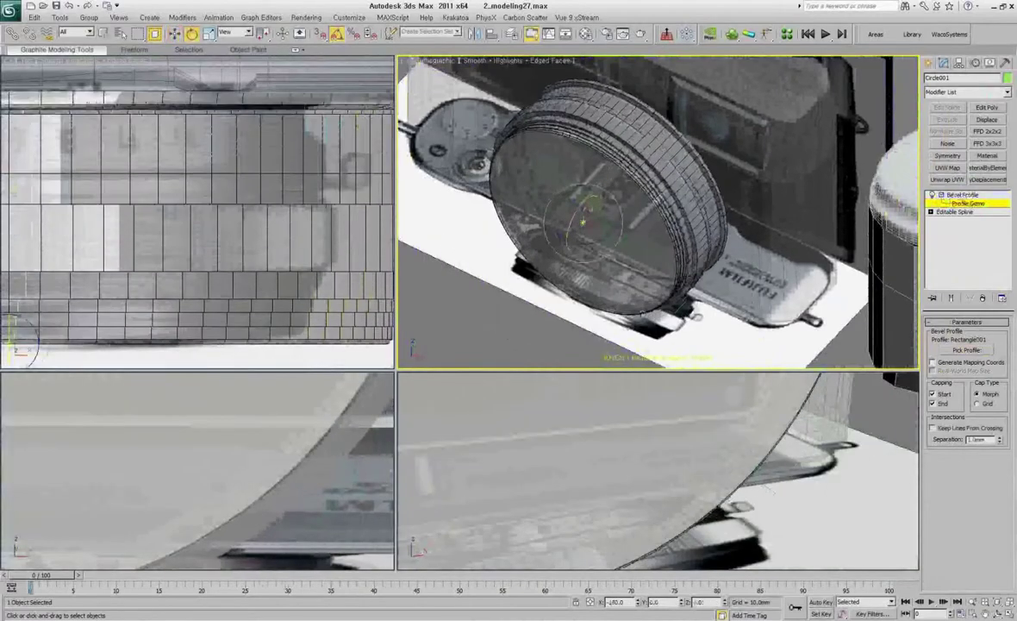
pyautogui.press('f')
pyautogui.press('z')
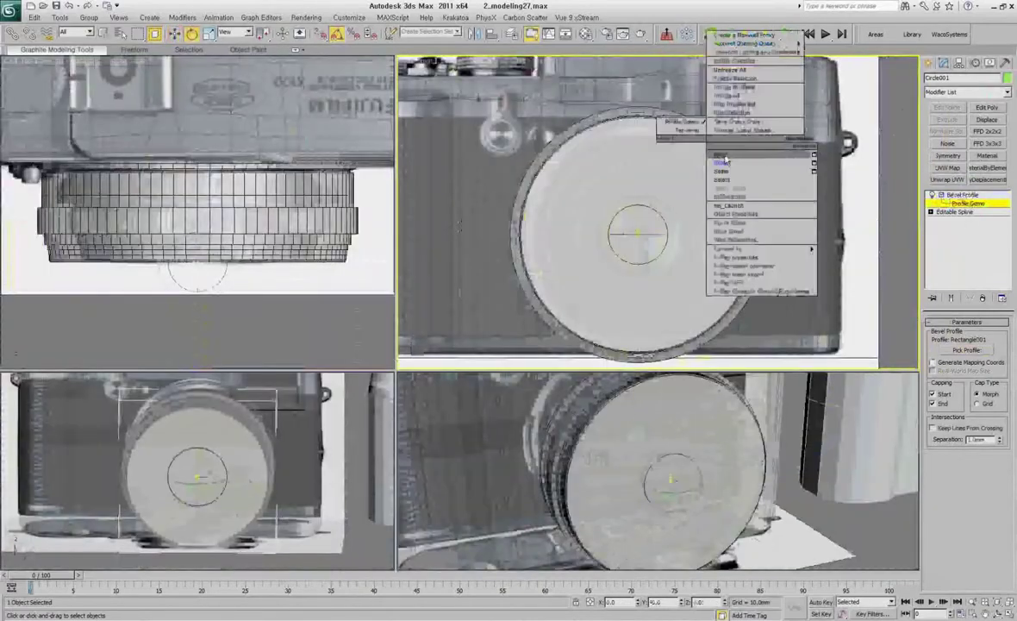
pyautogui.moveTo(704, 261)
pyautogui.keyDown('alt'); pyautogui.mouseDown(button='middle')
pyautogui.moveTo(571, 285)
pyautogui.moveTo(655, 259)
pyautogui.moveTo(603, 275)
pyautogui.mouseUp(button='middle'); pyautogui.keyUp('alt')
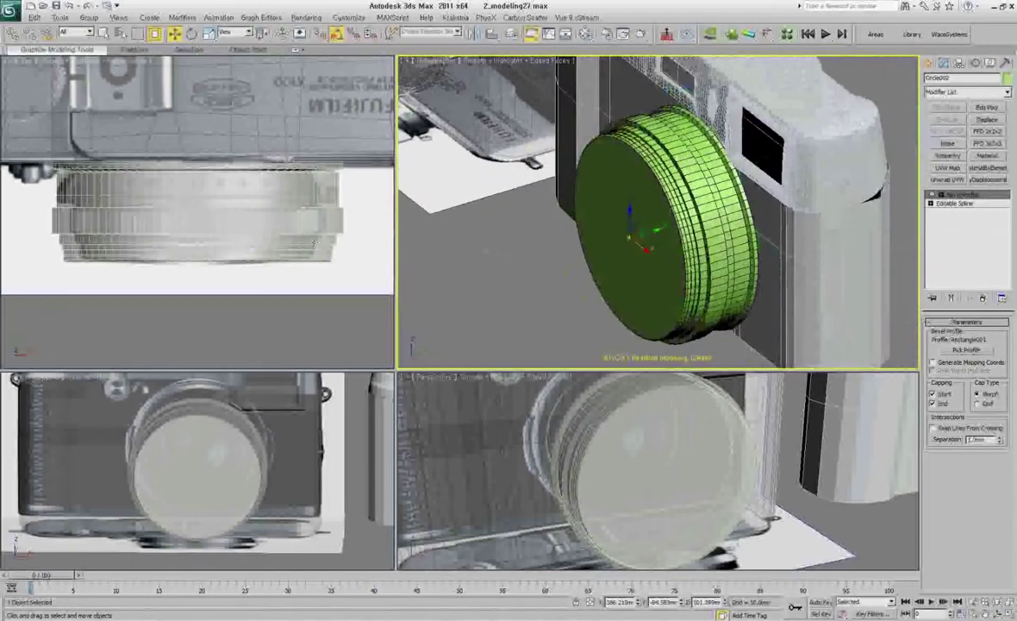
pyautogui.moveTo(662, 263)
pyautogui.keyDown('alt'); pyautogui.mouseDown(button='middle')
pyautogui.moveTo(565, 272)
pyautogui.moveTo(544, 264)
pyautogui.mouseUp(button='middle'); pyautogui.keyUp('alt')
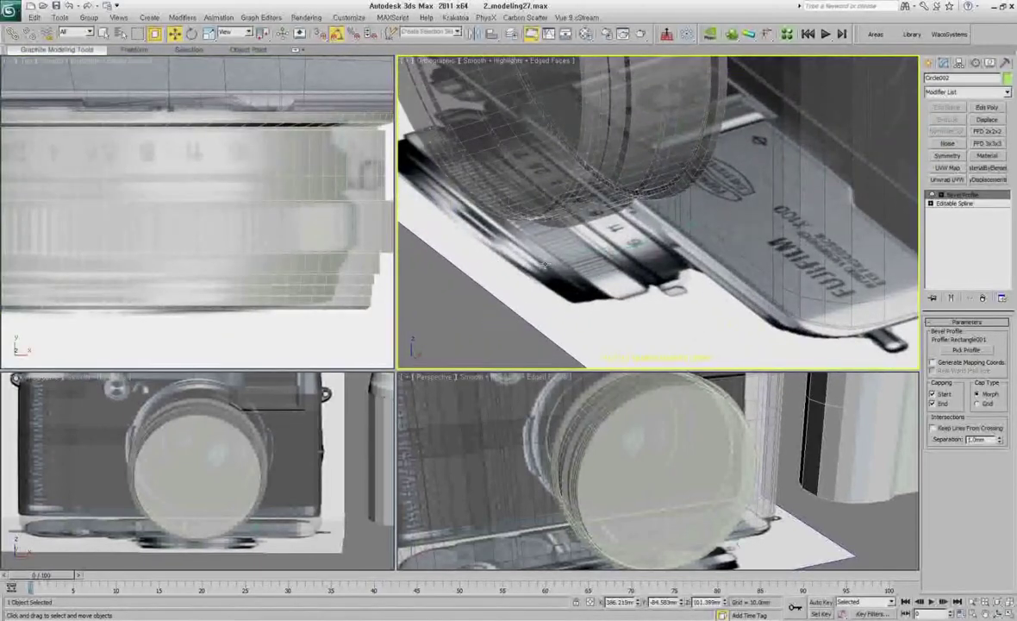
pyautogui.keyDown('alt'); pyautogui.moveTo(627, 233); pyautogui.dragTo(605, 268, button='middle'); pyautogui.keyUp('alt')
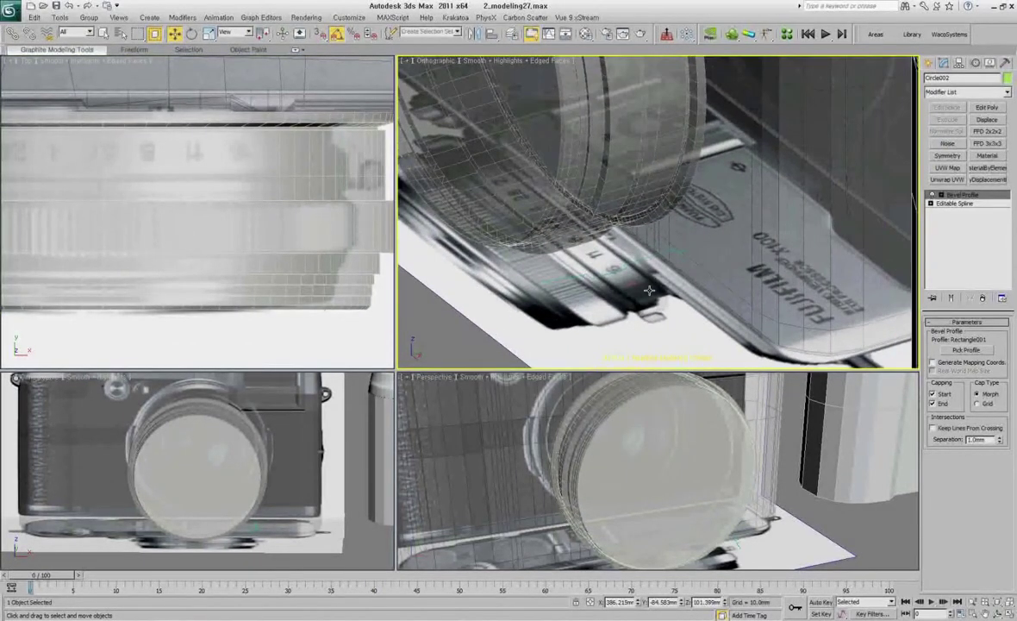
pyautogui.hotkey('shift', 'z')
pyautogui.hotkey('shift', 'z')
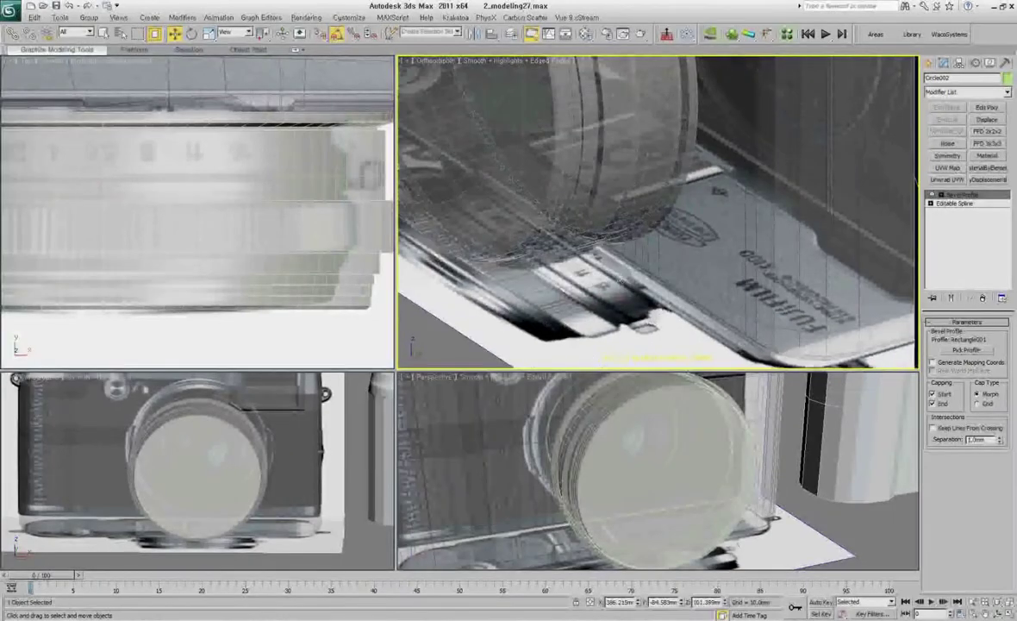
# Convert the lens barrel to Editable Poly and select ringed edges and polygons on it.
pyautogui.hotkey('shift', 'z')
pyautogui.hotkey('shift', 'z')
pyautogui.hotkey('shift', 'z')
pyautogui.hotkey('ctrl', 'z')
pyautogui.hotkey('shift', 'z')
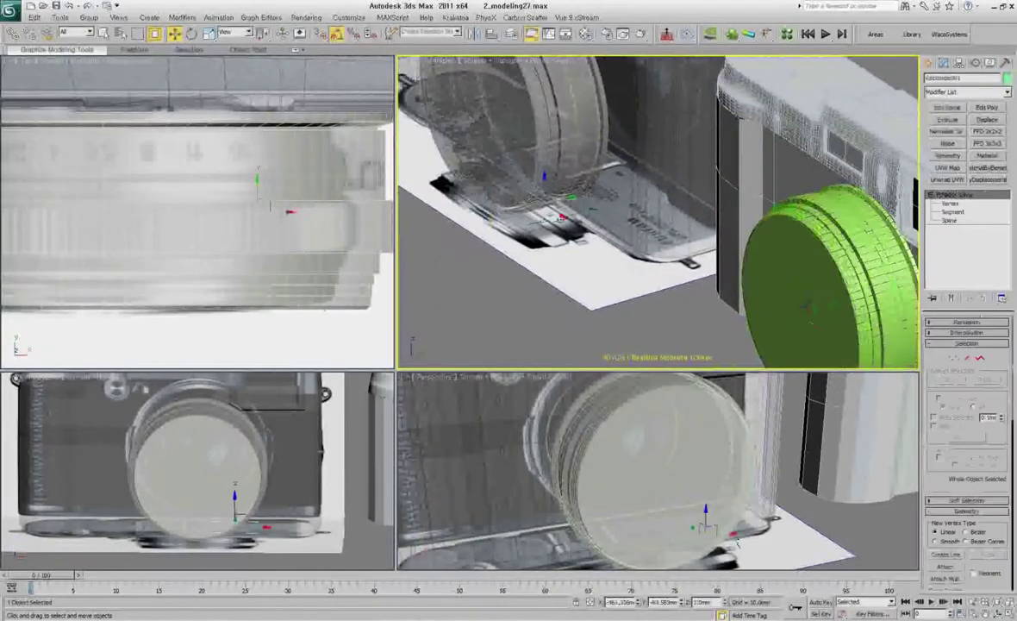
pyautogui.hotkey('shift', 'z')
pyautogui.hotkey('ctrl', 'z')
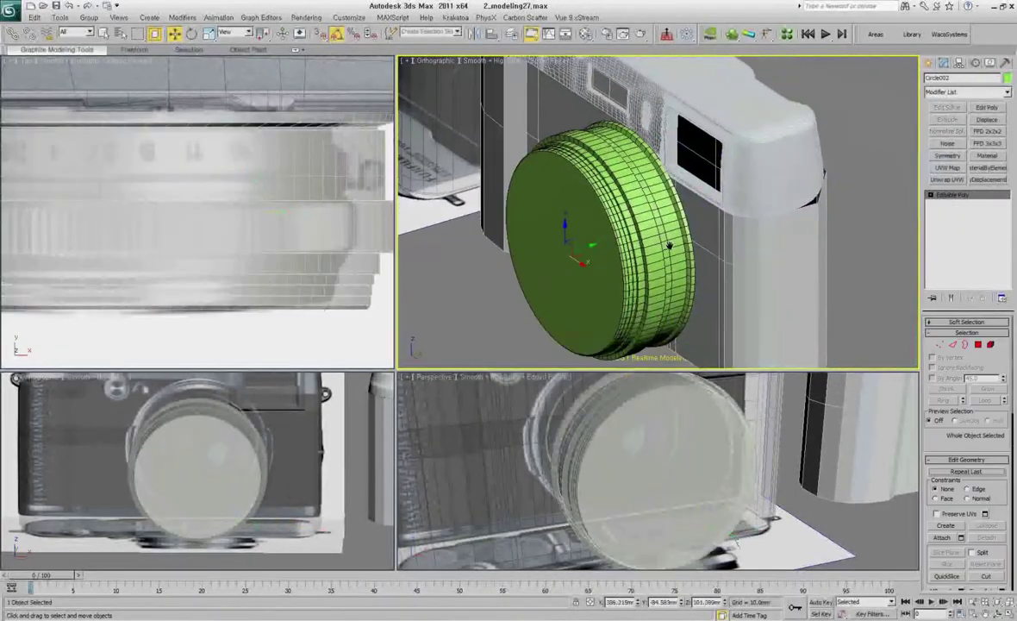
pyautogui.hotkey('shift', 'z')
pyautogui.hotkey('shift', 'z')
pyautogui.hotkey('shift', 'z')
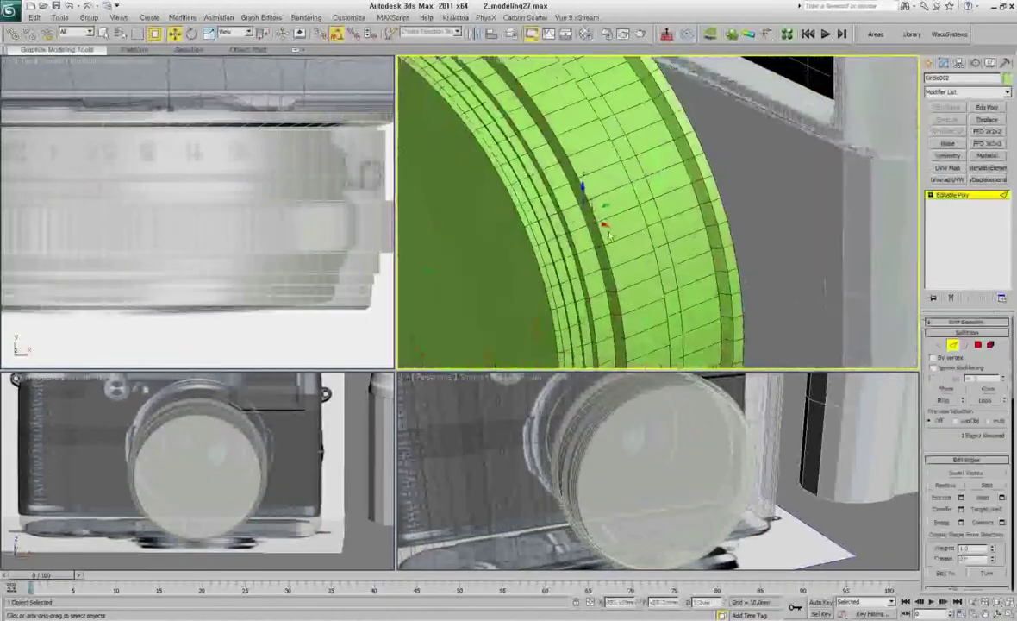
pyautogui.hotkey('shift', 'z')
pyautogui.hotkey('ctrl', 'z')
pyautogui.hotkey('ctrl', 'z')
pyautogui.hotkey('shift', 'z')
pyautogui.hotkey('ctrl', 'z')
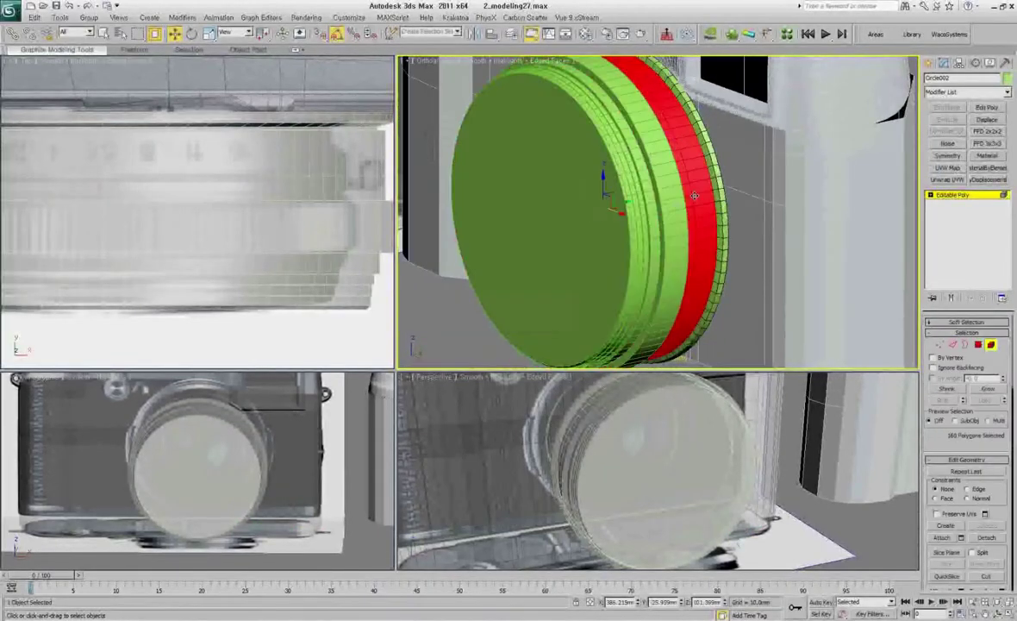
pyautogui.hotkey('shift', 'z')
pyautogui.hotkey('ctrl', 'z')
pyautogui.hotkey('ctrl', 'z')
# Group the lens parts under the name 'lens' and isolate the group.
pyautogui.hotkey('shift', 'z')
pyautogui.hotkey('shift', 'z')
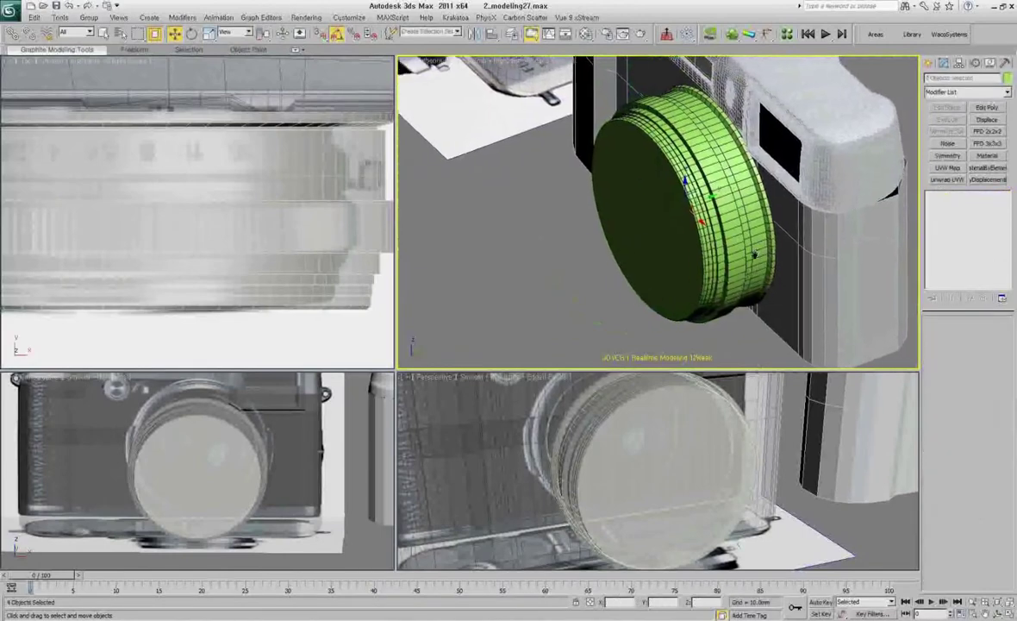
pyautogui.hotkey('shift', 'z')
pyautogui.write('ns')
pyautogui.press('Return')
pyautogui.hotkey('alt', 'q')
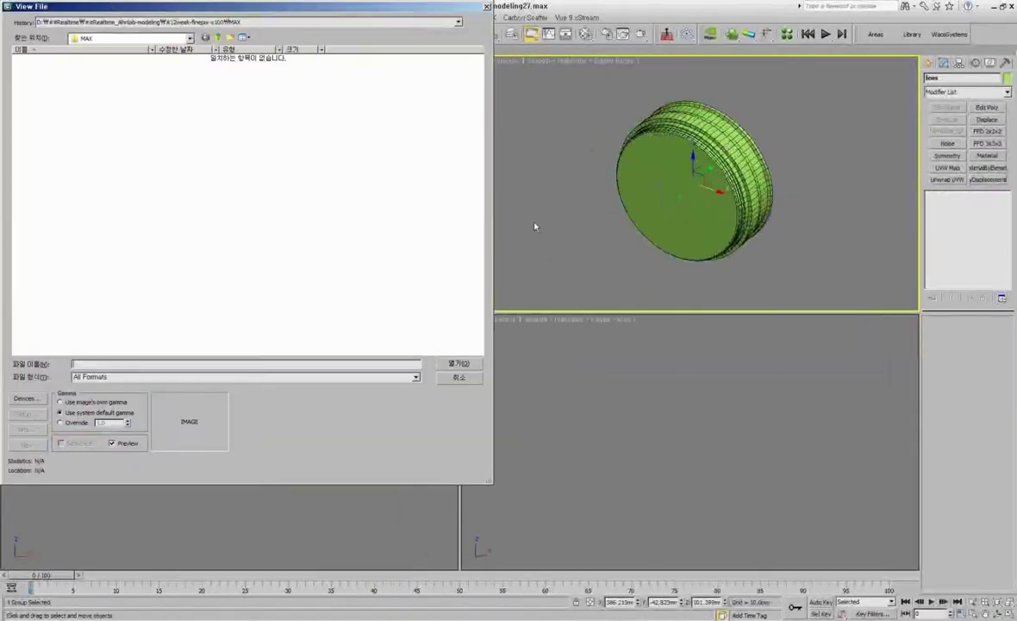
# Browse up to the reference folder and open frontpage.jpg.
pyautogui.click(218, 39)
pyautogui.doubleClick(434, 85)
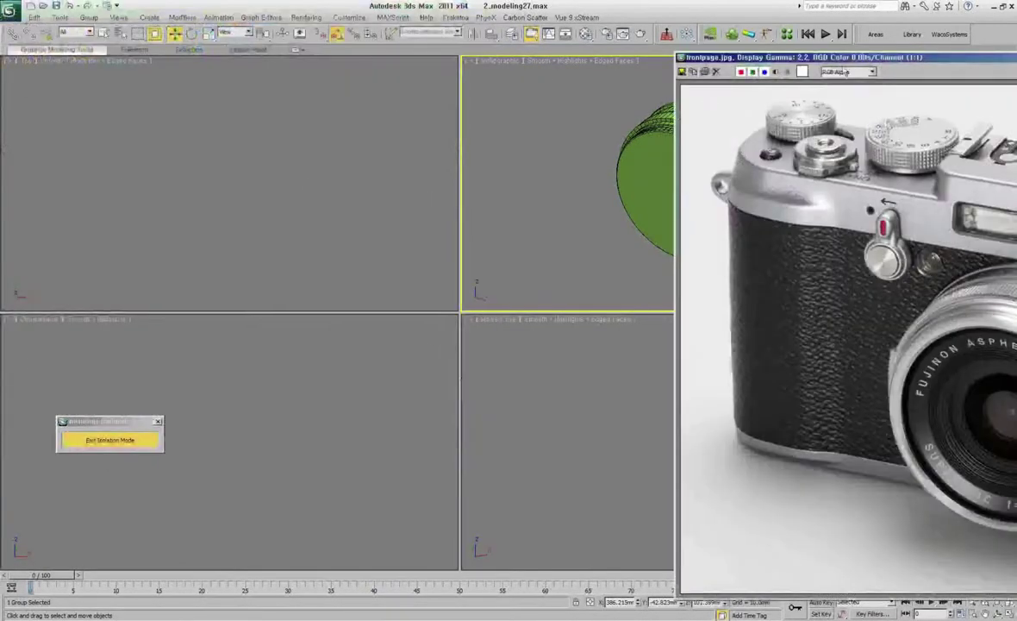
pyautogui.scroll(2, 312, 220)
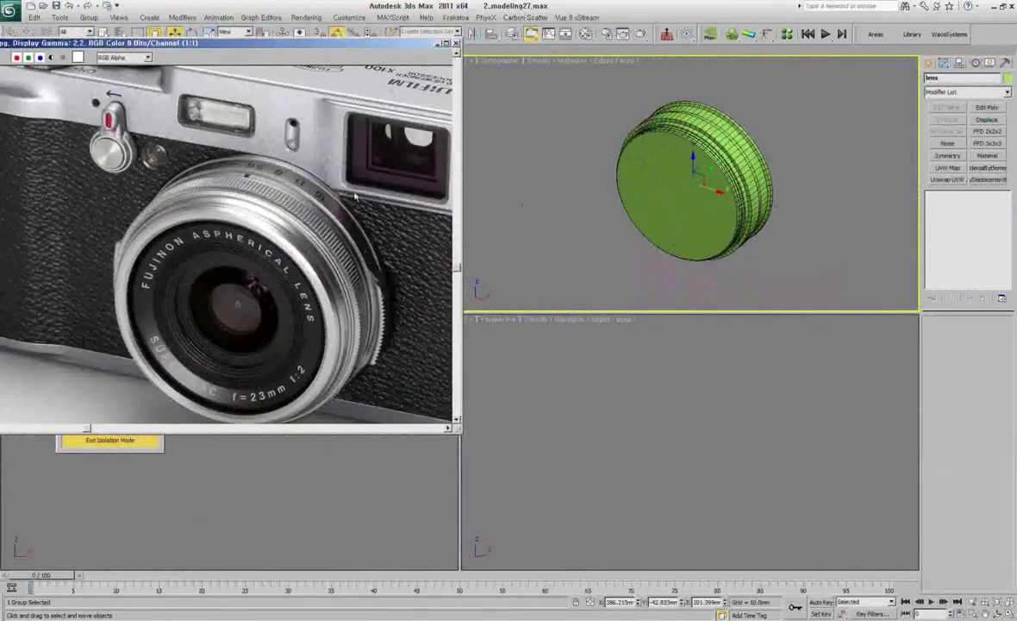
pyautogui.scroll(5, 707, 181)
pyautogui.scroll(2, 731, 193)
# Select the lens barrel and view its rim square-on from the top.
pyautogui.click(730, 193)
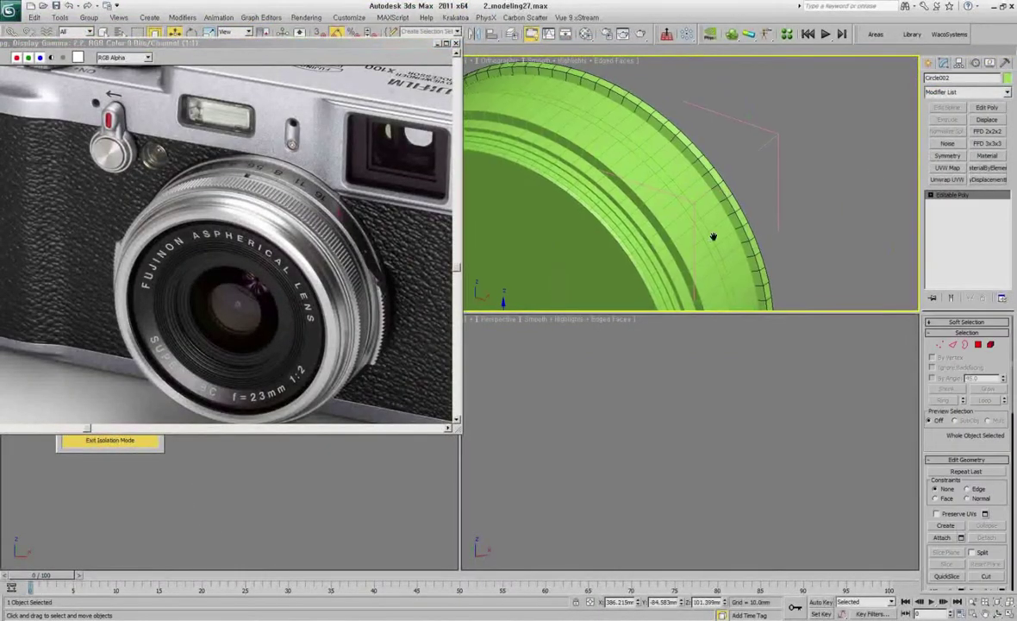
pyautogui.moveTo(713, 236); pyautogui.dragTo(734, 230, button='middle')
pyautogui.keyDown('alt'); pyautogui.moveTo(741, 189); pyautogui.dragTo(722, 240, button='middle'); pyautogui.keyUp('alt')
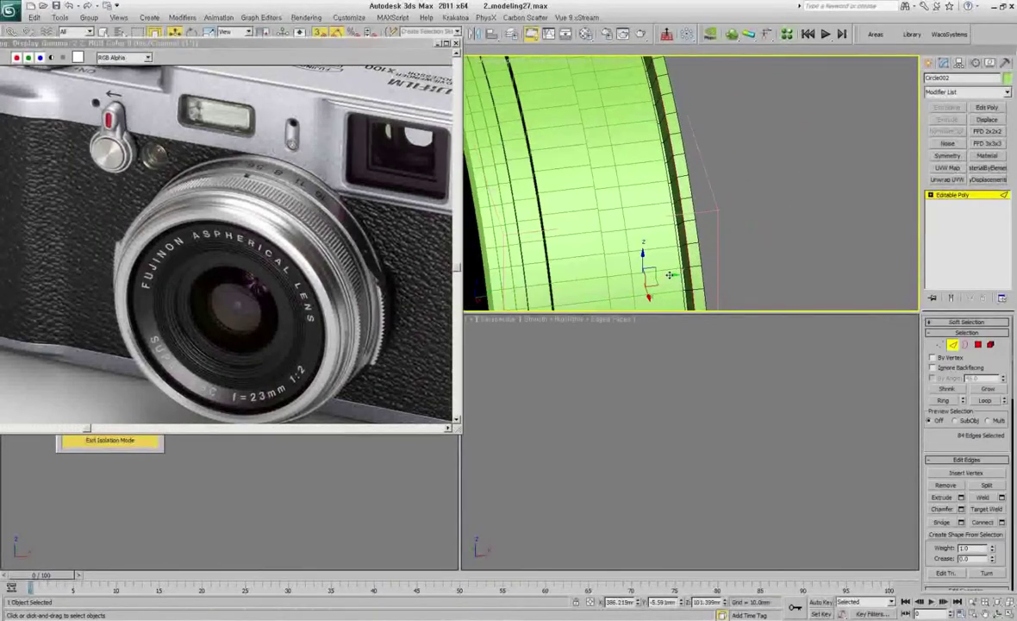
pyautogui.press('t')
pyautogui.scroll(-5, 739, 243)
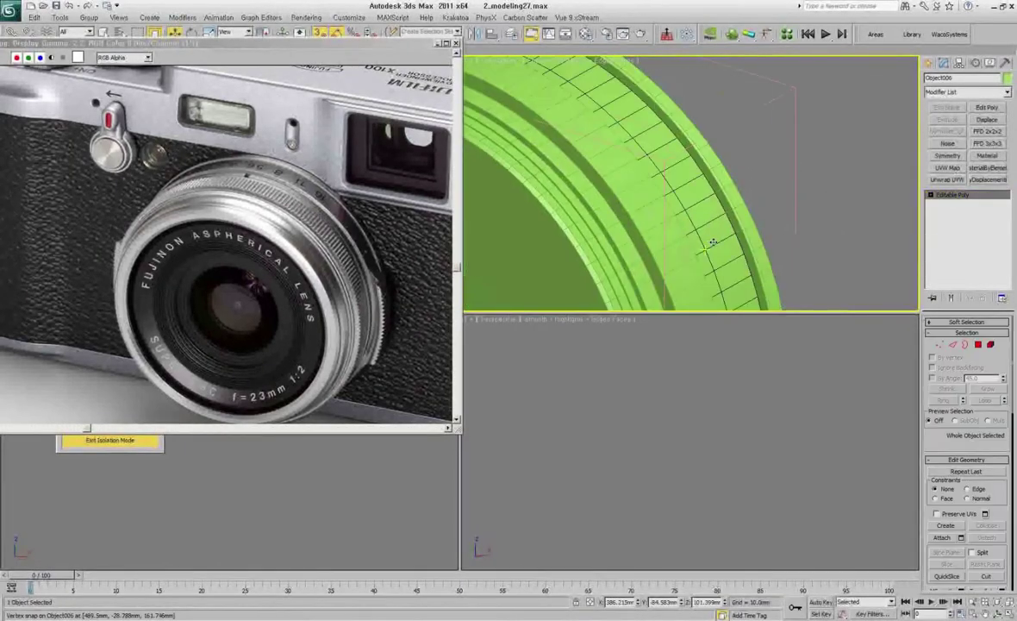
# Return to object level, then select an edge loop around the lens barrel's rim.
pyautogui.rightClick(681, 245)
pyautogui.click(694, 237)
pyautogui.moveTo(694, 237)
pyautogui.keyDown('alt'); pyautogui.mouseDown(button='middle')
pyautogui.moveTo(681, 242)
pyautogui.moveTo(635, 157)
pyautogui.mouseUp(button='middle'); pyautogui.keyUp('alt')
pyautogui.moveTo(678, 114)
pyautogui.keyDown('alt'); pyautogui.mouseDown(button='middle')
pyautogui.moveTo(545, 128)
pyautogui.moveTo(624, 183)
pyautogui.moveTo(681, 186)
pyautogui.mouseUp(button='middle'); pyautogui.keyUp('alt')
pyautogui.press('2')
pyautogui.scroll(5, 706, 188)
pyautogui.doubleClick(729, 221)
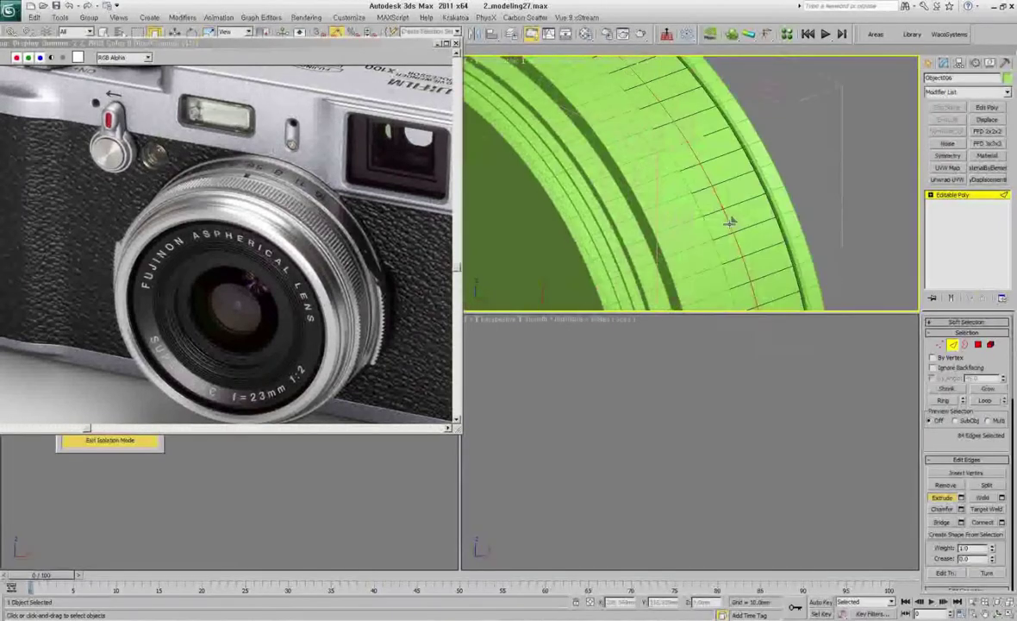
pyautogui.moveTo(732, 231)
pyautogui.keyDown('alt'); pyautogui.mouseDown(button='middle')
pyautogui.moveTo(732, 205)
pyautogui.moveTo(695, 215)
pyautogui.moveTo(724, 225)
pyautogui.moveTo(766, 212)
pyautogui.moveTo(623, 201)
pyautogui.moveTo(731, 164)
pyautogui.moveTo(742, 183)
pyautogui.mouseUp(button='middle'); pyautogui.keyUp('alt')
pyautogui.scroll(-3, 694, 216)
pyautogui.scroll(3, 725, 226)
# Work the rim band in Border and Polygon modes, add TurboSmooth, then return to Edge level.
pyautogui.press('3')
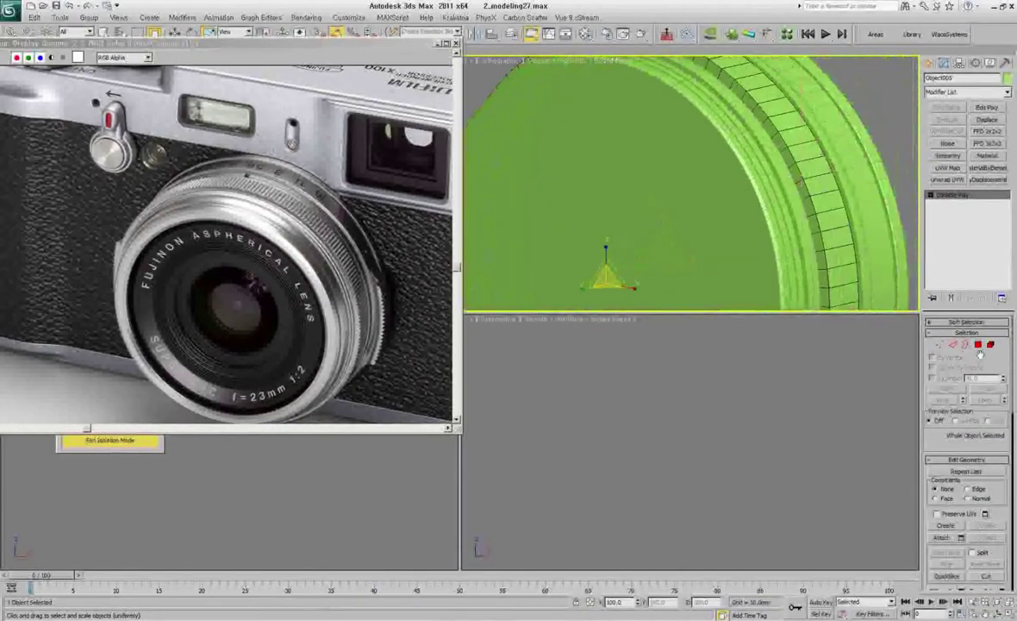
pyautogui.click(979, 344)
pyautogui.moveTo(838, 211)
pyautogui.keyDown('alt'); pyautogui.mouseDown(button='middle')
pyautogui.moveTo(604, 161)
pyautogui.moveTo(747, 146)
pyautogui.mouseUp(button='middle'); pyautogui.keyUp('alt')
pyautogui.hotkey('ctrl', 't')
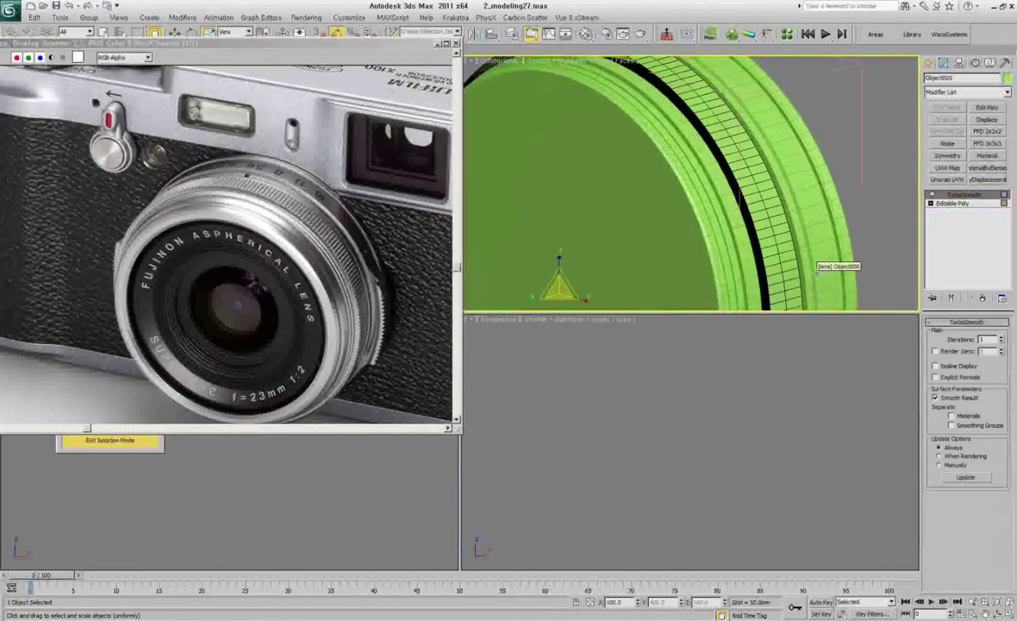
pyautogui.press('2')
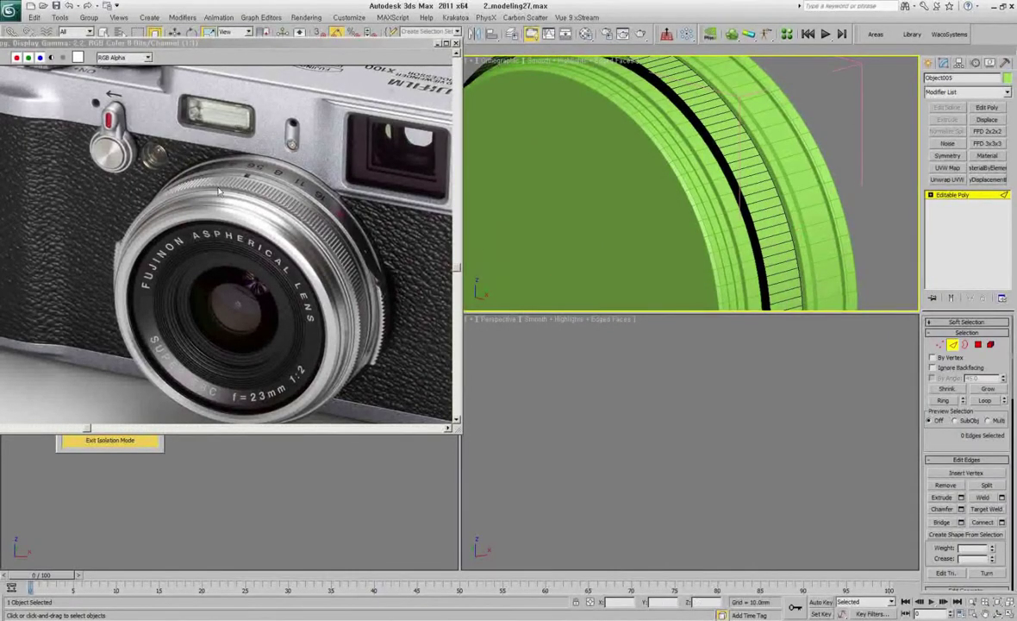
# Select the grip band's polygon ring and bevel the teeth to about 1.4 mm.
pyautogui.click(782, 234)
pyautogui.keyDown('shift'); pyautogui.click(807, 170); pyautogui.keyUp('shift')
pyautogui.moveTo(806, 170); pyautogui.dragTo(728, 230, button='middle')
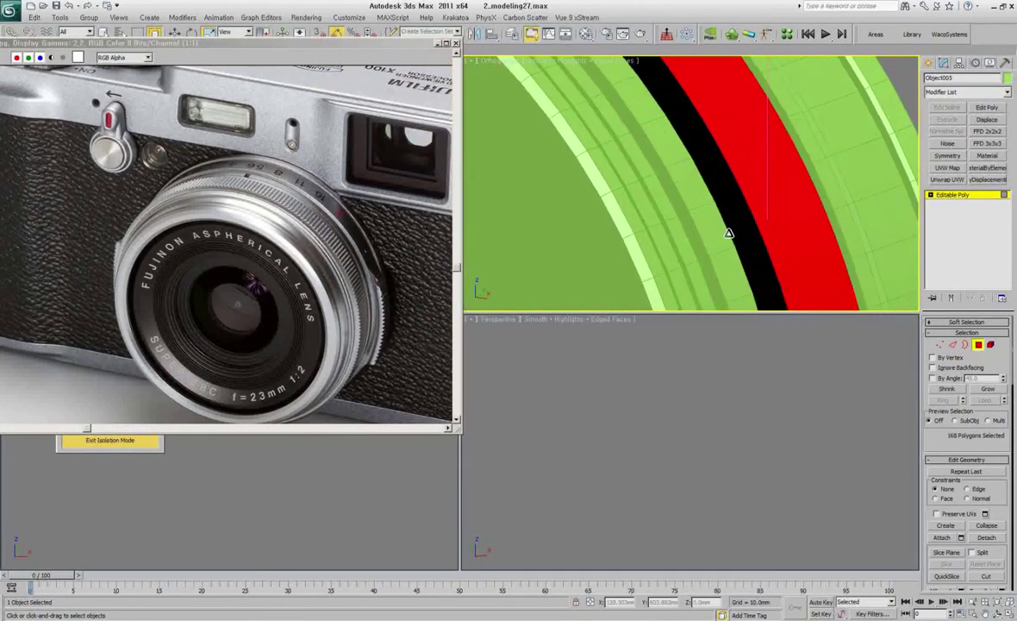
pyautogui.moveTo(705, 93); pyautogui.dragTo(659, 174, button='middle')
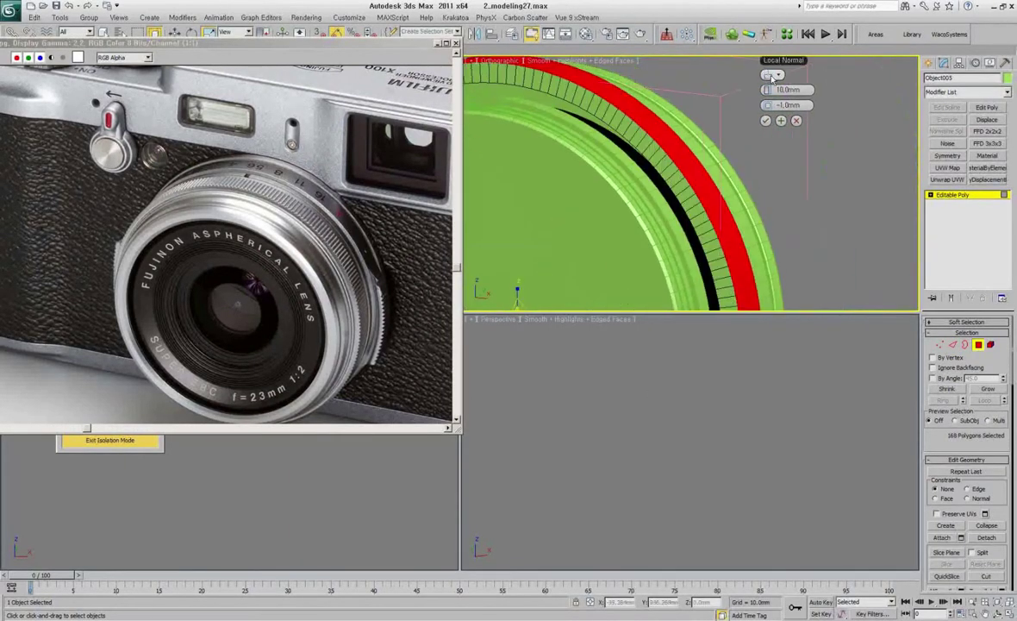
pyautogui.moveTo(770, 92); pyautogui.dragTo(752, 98)
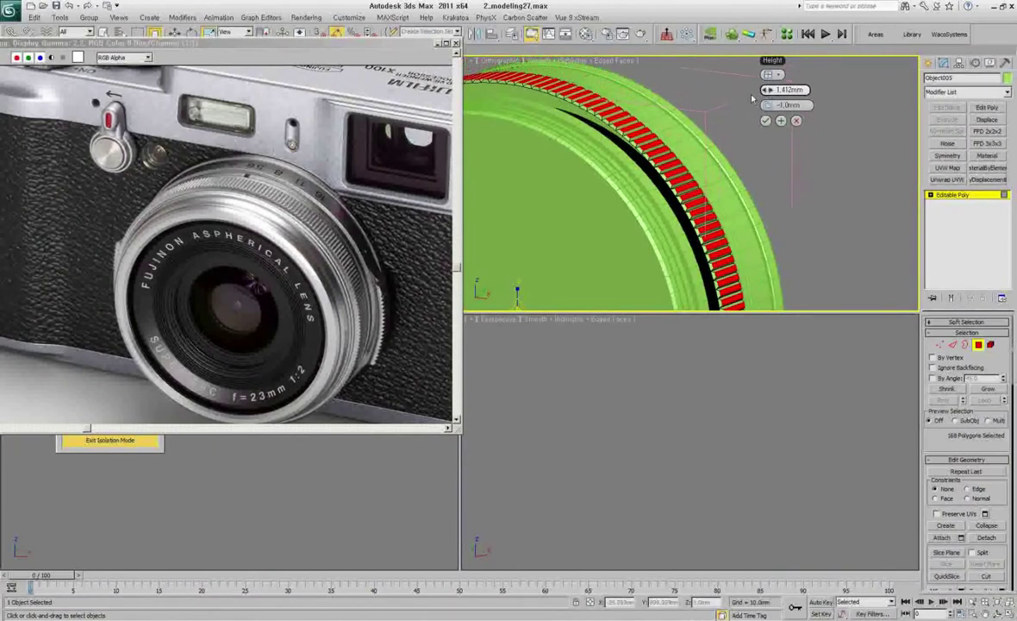
pyautogui.scroll(2, 626, 246)
pyautogui.click(642, 243)
pyautogui.scroll(-3, 641, 243)
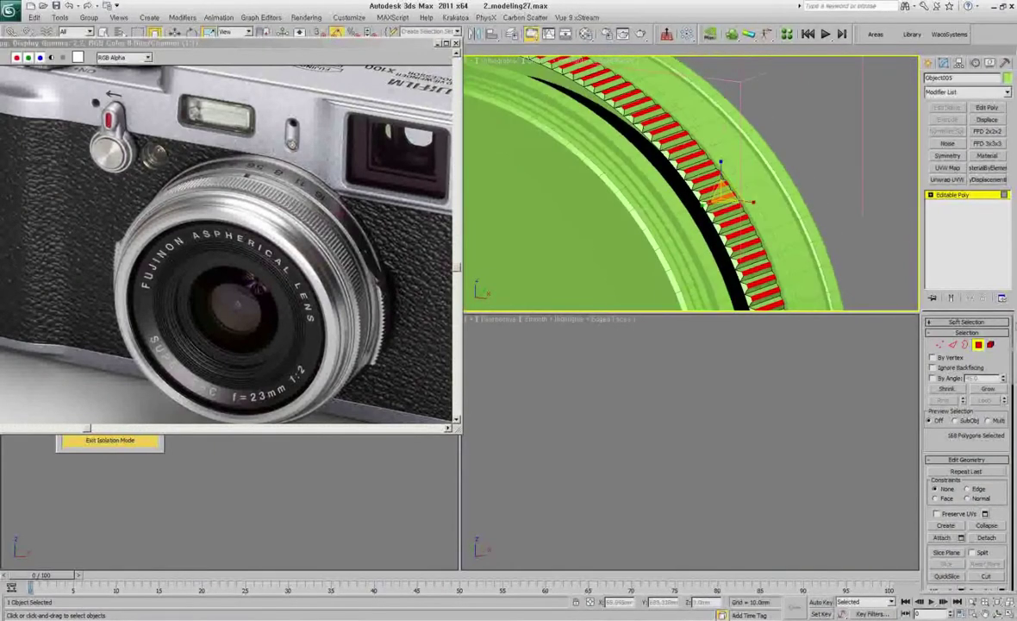
# Extrude the band's polygons via the quad menu's Extrude at 10.0mm and inspect the ridges.
pyautogui.press('2')
pyautogui.moveTo(655, 207)
pyautogui.keyDown('alt'); pyautogui.mouseDown(button='middle')
pyautogui.moveTo(702, 175)
pyautogui.moveTo(662, 215)
pyautogui.mouseUp(button='middle'); pyautogui.keyUp('alt')
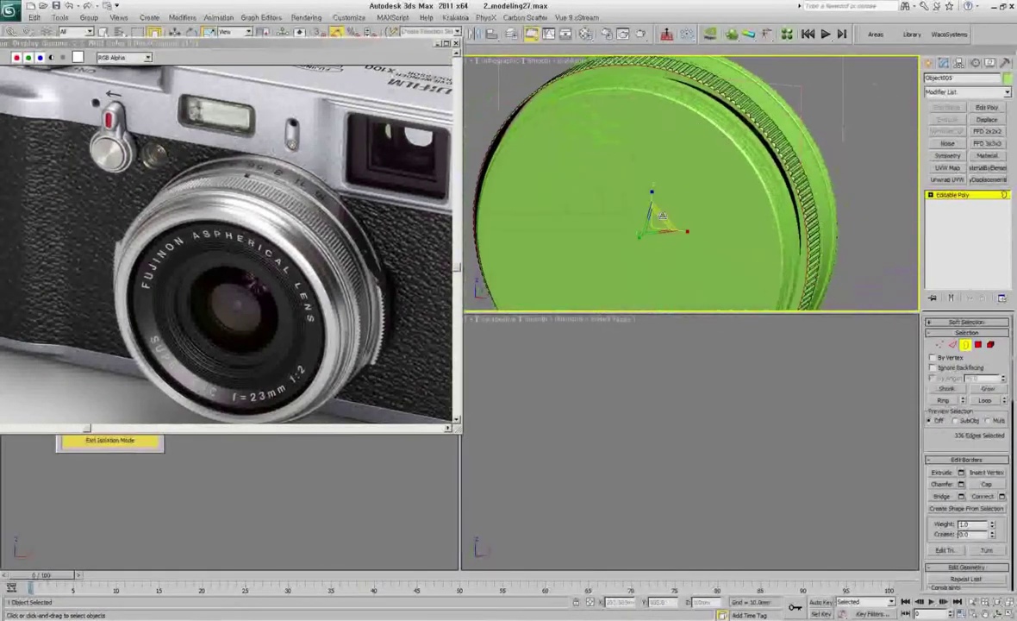
pyautogui.keyDown('alt'); pyautogui.moveTo(785, 156); pyautogui.dragTo(742, 186, button='middle'); pyautogui.keyUp('alt')
pyautogui.scroll(3, 366, 242)
pyautogui.scroll(-1, 367, 241)
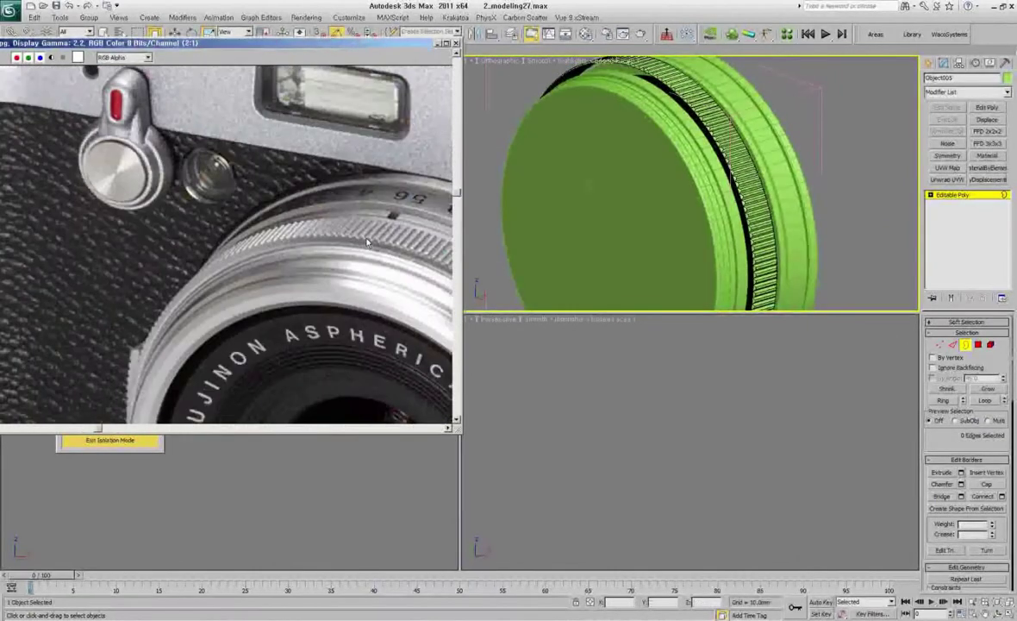
pyautogui.scroll(3, 690, 172)
pyautogui.press('4')
pyautogui.rightClick(750, 181)
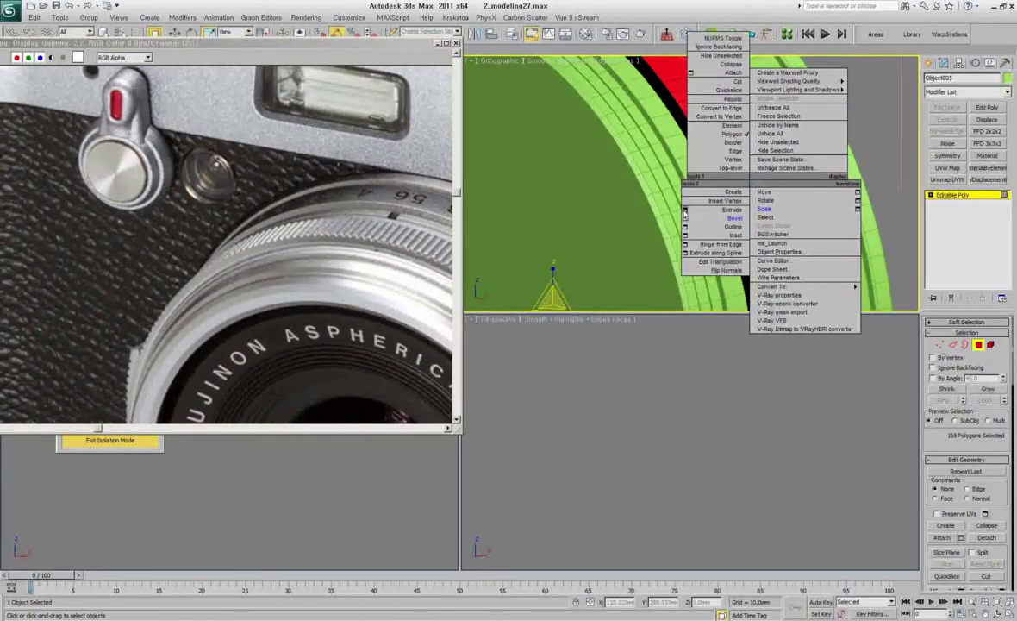
pyautogui.click(686, 210)
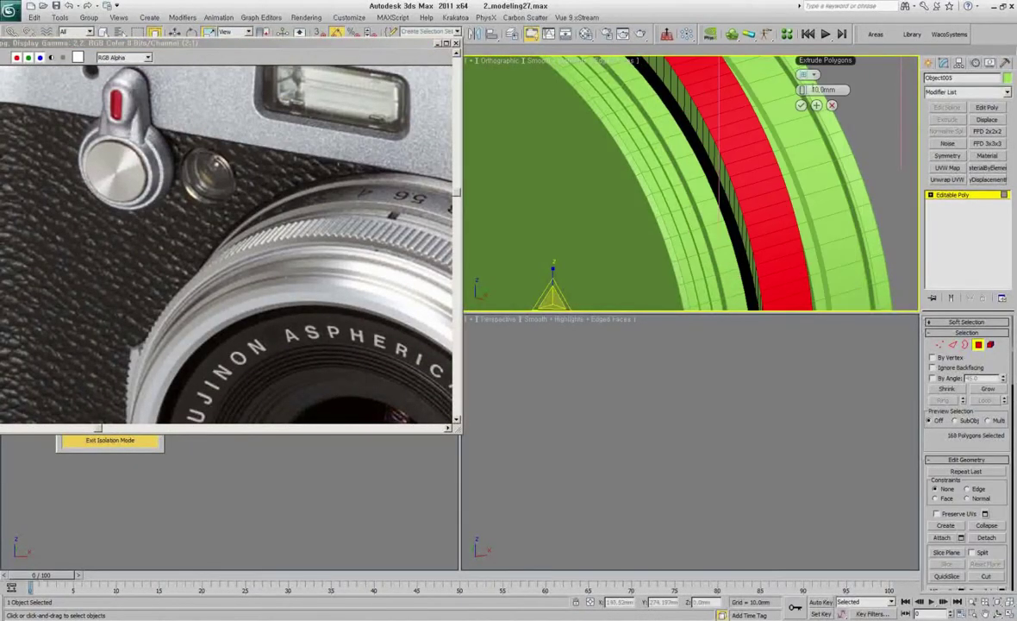
pyautogui.click(802, 105)
pyautogui.moveTo(802, 112)
pyautogui.keyDown('alt'); pyautogui.mouseDown(button='middle')
pyautogui.moveTo(770, 214)
pyautogui.moveTo(700, 200)
pyautogui.mouseUp(button='middle'); pyautogui.keyUp('alt')
pyautogui.click(233, 32)
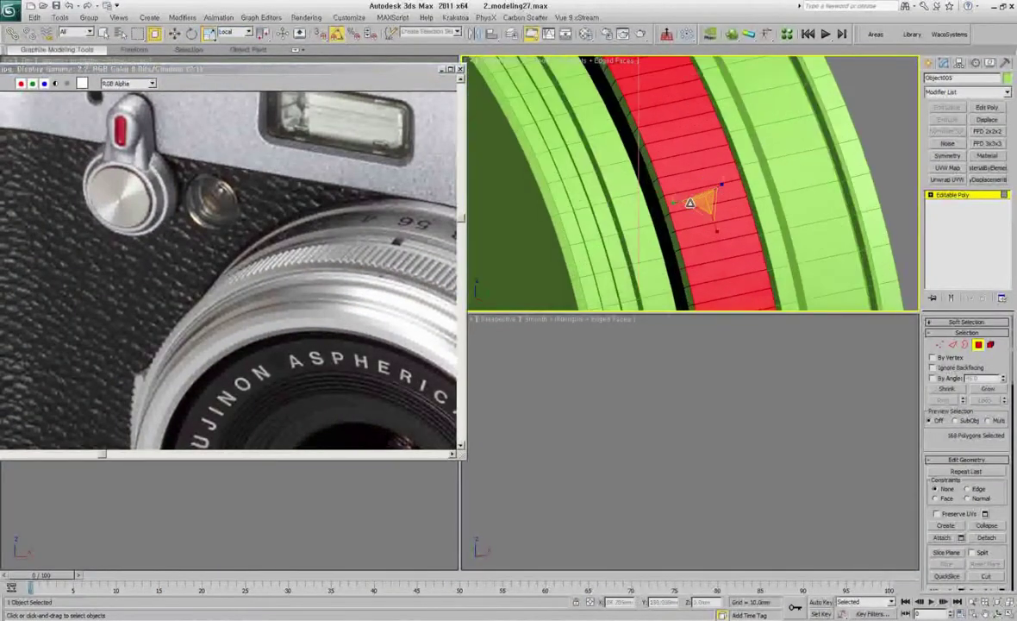
# Switch to the Move tool and zoom and pan the view onto the lens ring.
pyautogui.click(953, 345)
pyautogui.scroll(-5, 675, 132)
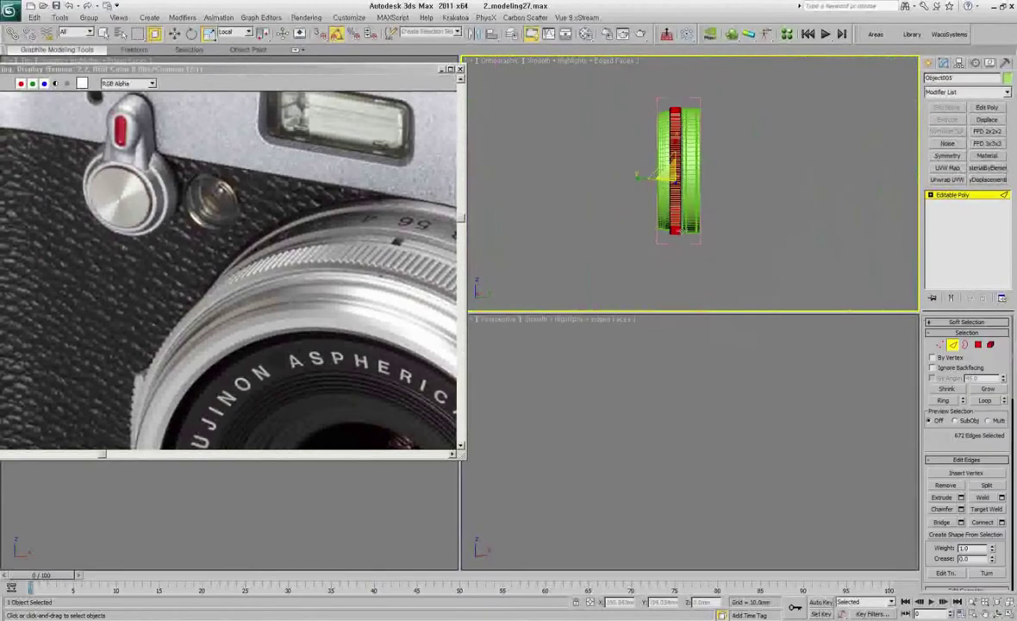
pyautogui.press('w')
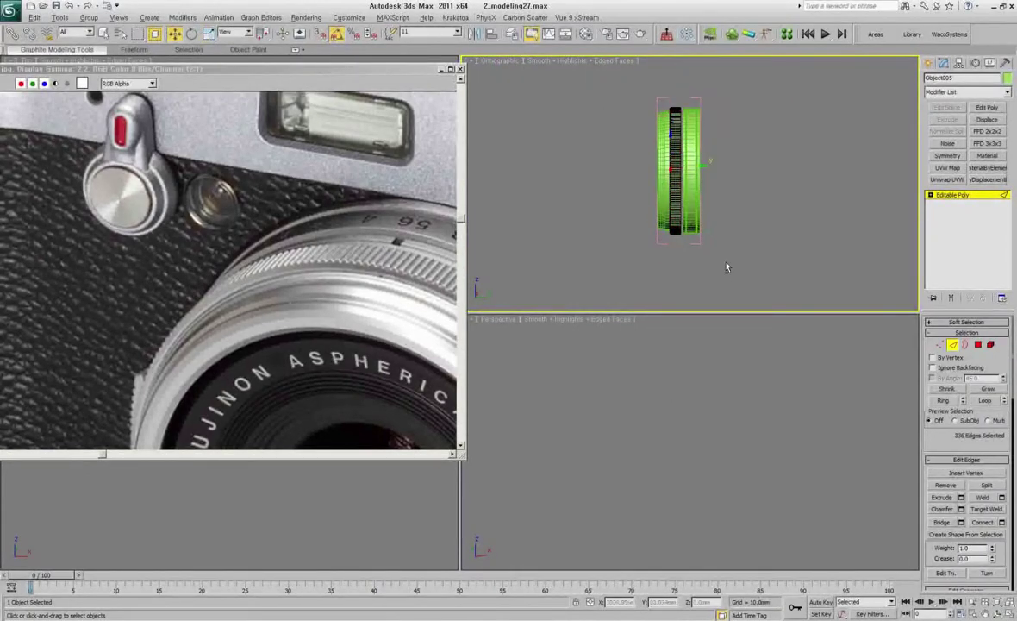
pyautogui.press('z')
pyautogui.moveTo(674, 205); pyautogui.dragTo(552, 190, button='middle')
pyautogui.scroll(-5, 586, 172)
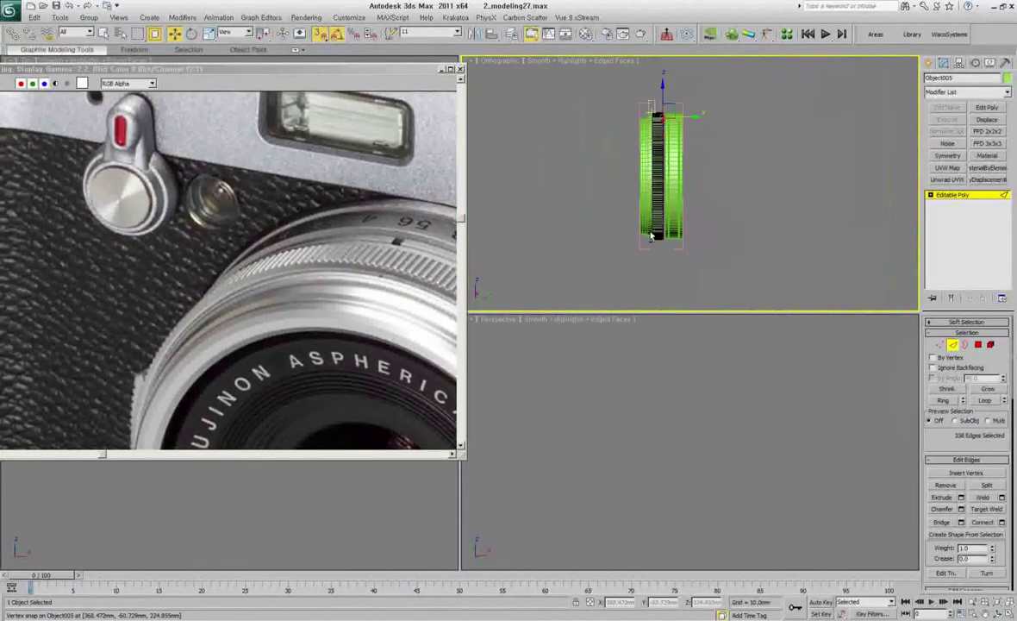
pyautogui.scroll(5, 595, 163)
pyautogui.scroll(2, 608, 154)
pyautogui.scroll(-5, 609, 154)
pyautogui.scroll(-3, 609, 153)
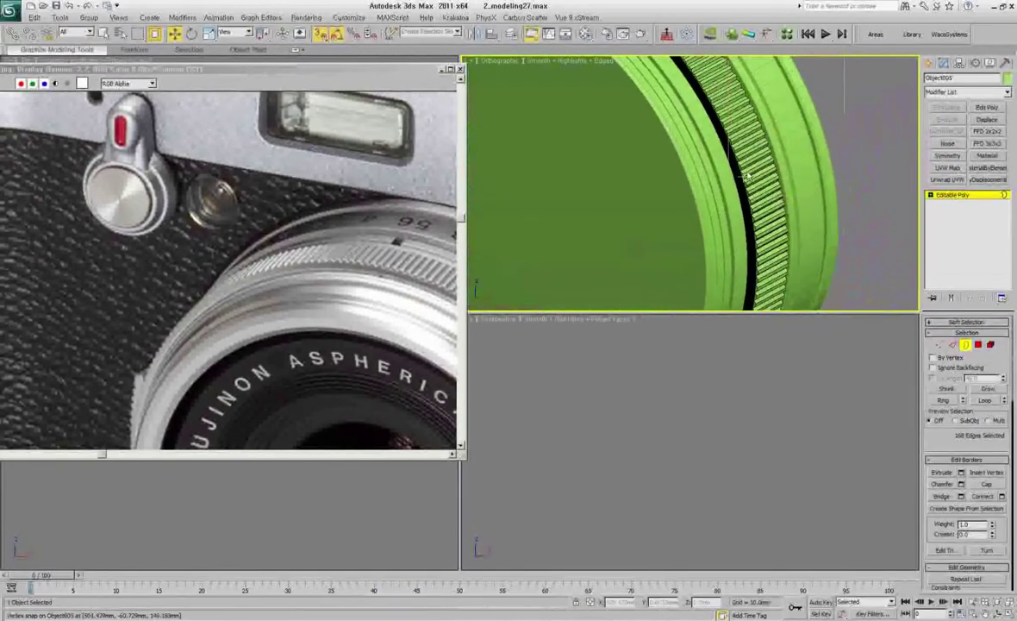
# Enter Border mode and set the reference coordinate system to View.
pyautogui.press('3')
pyautogui.scroll(-5, 609, 153)
pyautogui.scroll(2, 672, 189)
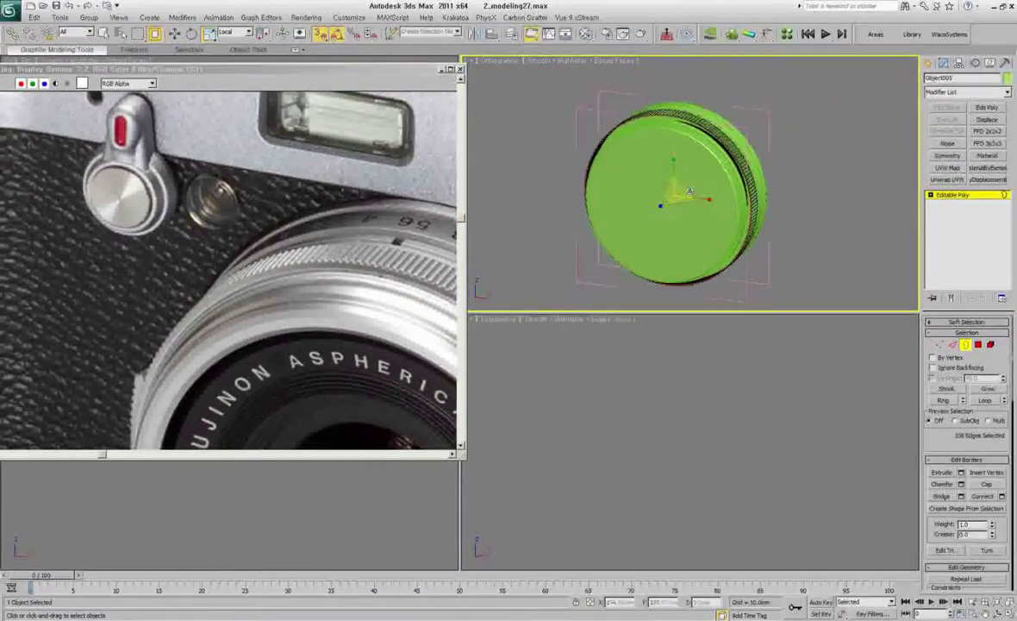
pyautogui.scroll(5, 683, 193)
pyautogui.scroll(-5, 683, 194)
pyautogui.rightClick(586, 200)
pyautogui.click(227, 32)
pyautogui.click(235, 39)
pyautogui.click(235, 39)
pyautogui.keyDown('alt'); pyautogui.moveTo(616, 173); pyautogui.dragTo(669, 194, button='middle'); pyautogui.keyUp('alt')
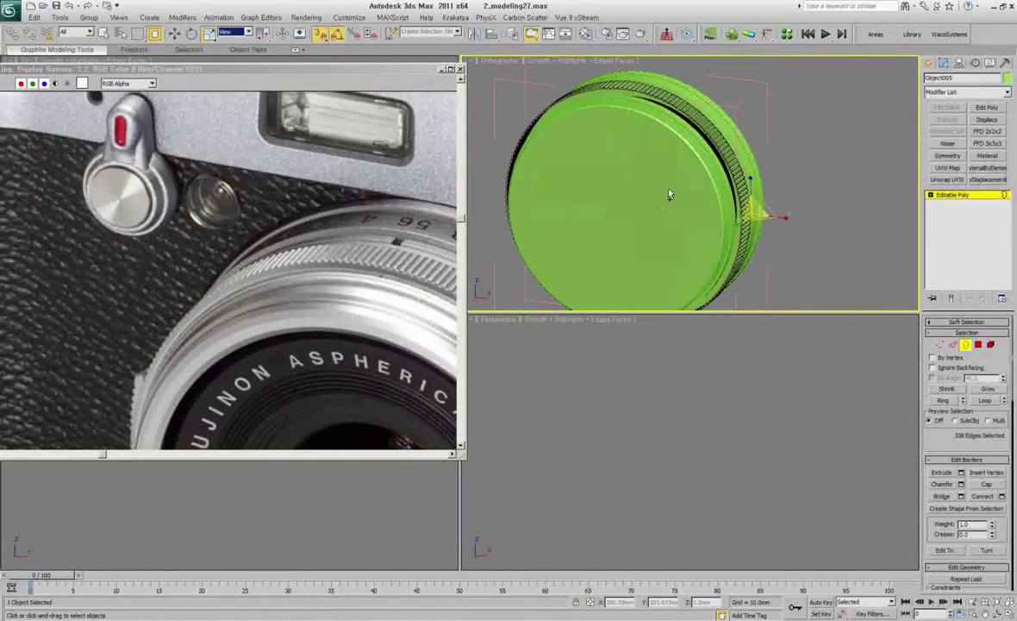
# Inspect the lens disc in wireframe from several angles, then return to shaded display.
pyautogui.press('F3')
pyautogui.keyDown('alt'); pyautogui.moveTo(746, 205); pyautogui.dragTo(701, 182, button='middle'); pyautogui.keyUp('alt')
pyautogui.scroll(5, 773, 169)
pyautogui.scroll(-5, 754, 250)
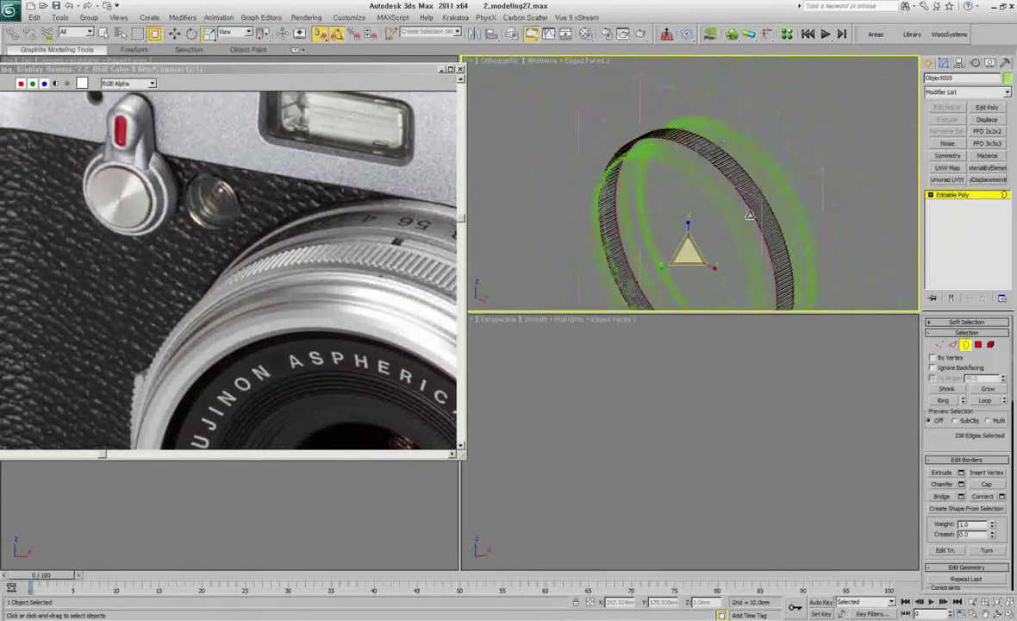
pyautogui.scroll(5, 776, 241)
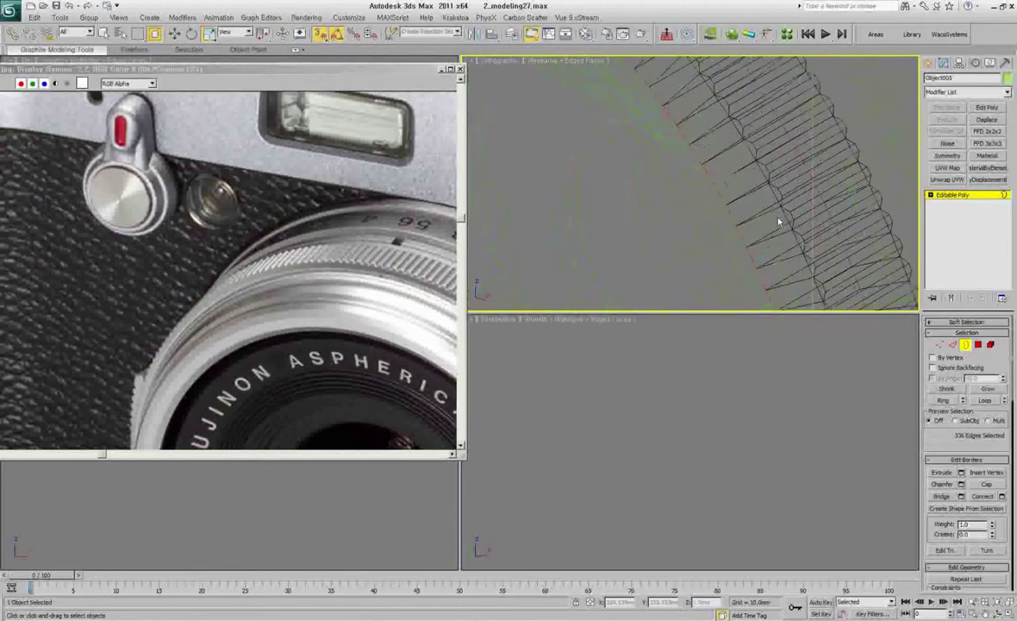
pyautogui.scroll(3, 717, 199)
pyautogui.press('F3')
# In Polygon mode, pick a ribbed polygon and loop-select the whole band around the ring.
pyautogui.press('4')
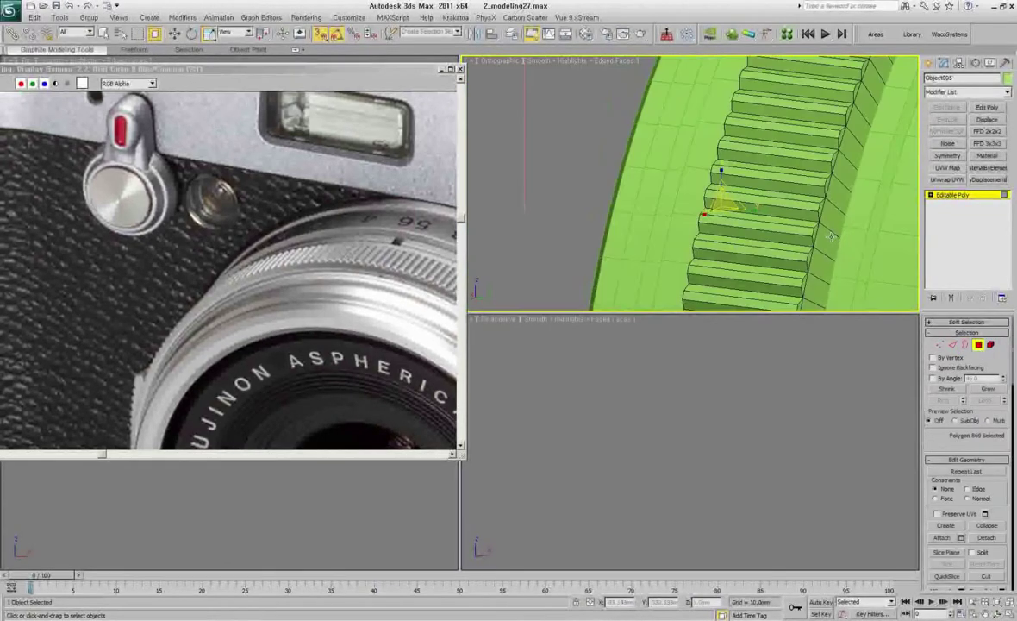
pyautogui.click(708, 228)
pyautogui.keyDown('shift'); pyautogui.click(705, 244); pyautogui.keyUp('shift')
pyautogui.scroll(-5, 706, 243)
pyautogui.keyDown('alt'); pyautogui.moveTo(705, 244); pyautogui.dragTo(733, 216, button='middle'); pyautogui.keyUp('alt')
pyautogui.scroll(-3, 733, 215)
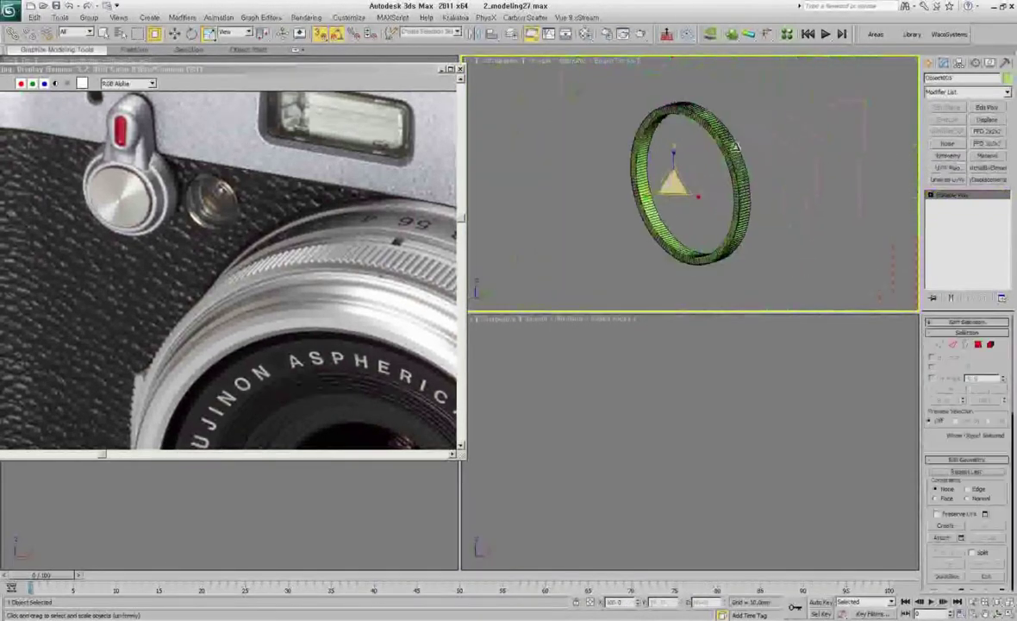
pyautogui.scroll(5, 760, 189)
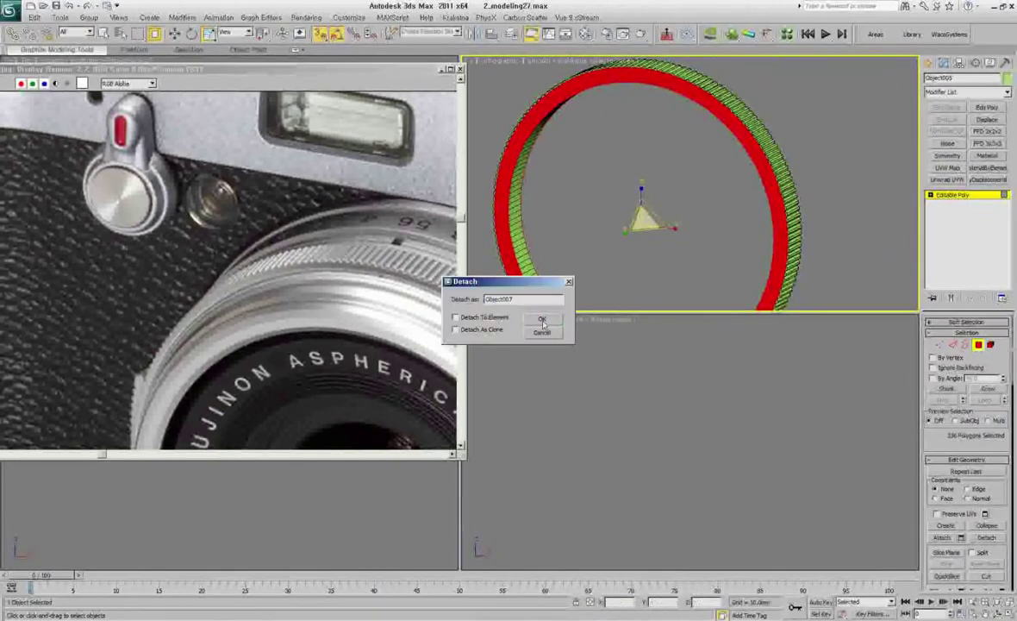
# Detach the ribbed band as Object007 and select its open borders.
pyautogui.click(542, 320)
pyautogui.scroll(3, 798, 213)
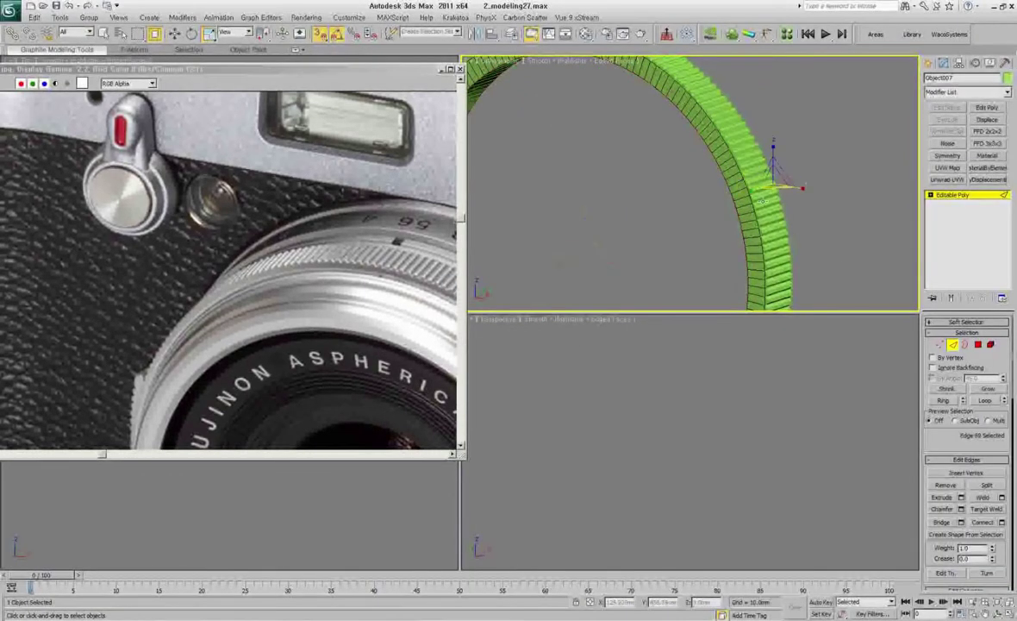
pyautogui.press('3')
pyautogui.moveTo(762, 200)
pyautogui.keyDown('alt'); pyautogui.mouseDown(button='middle')
pyautogui.moveTo(734, 220)
pyautogui.moveTo(627, 215)
pyautogui.moveTo(650, 204)
pyautogui.mouseUp(button='middle'); pyautogui.keyUp('alt')
pyautogui.click(734, 220)
pyautogui.scroll(2, 627, 215)
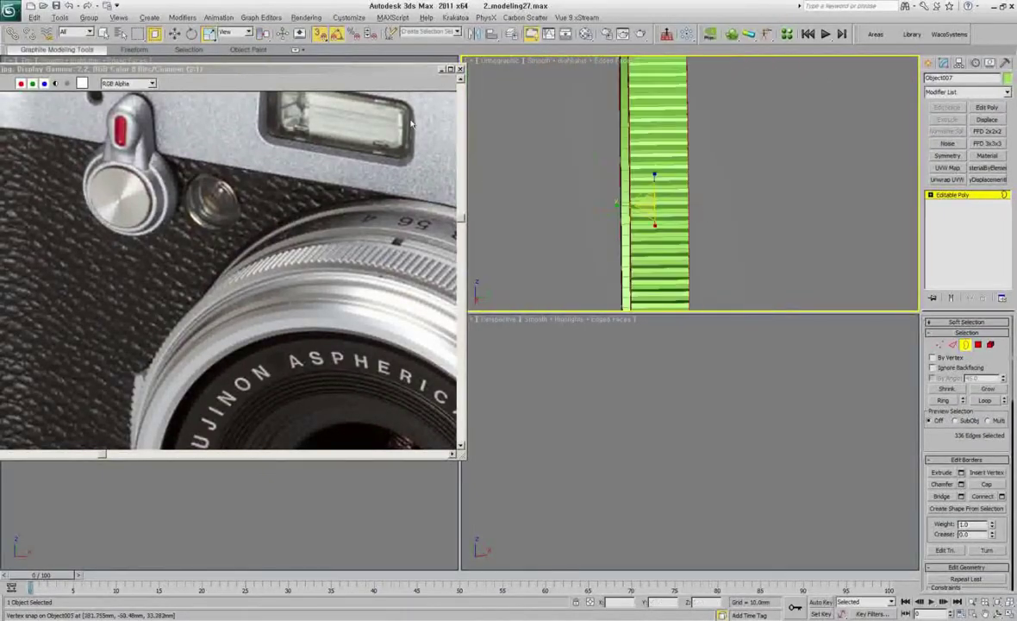
# Switch to the Top view, zoom to the ring and orbit to see it tilted.
pyautogui.press('t')
pyautogui.press('z')
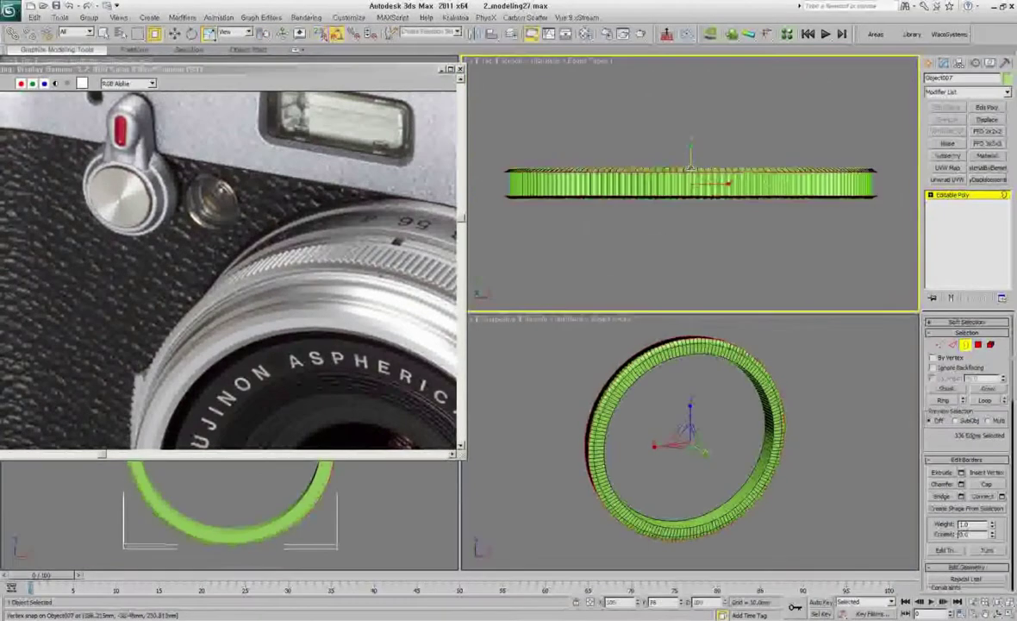
pyautogui.moveTo(691, 170)
pyautogui.keyDown('alt'); pyautogui.mouseDown(button='middle')
pyautogui.moveTo(734, 228)
pyautogui.moveTo(623, 270)
pyautogui.mouseUp(button='middle'); pyautogui.keyUp('alt')
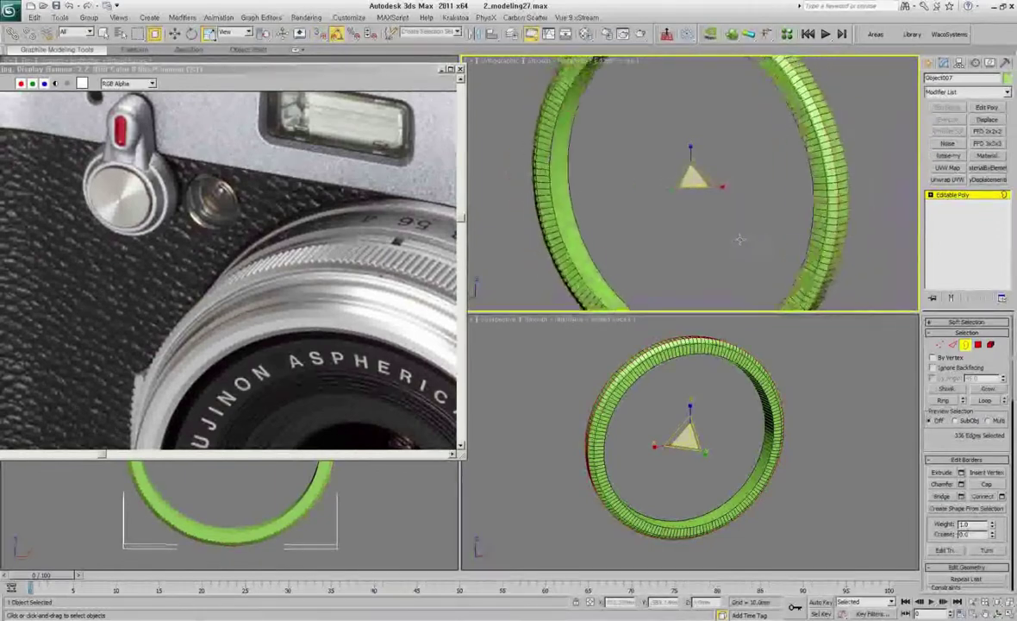
pyautogui.moveTo(826, 204)
pyautogui.keyDown('alt'); pyautogui.mouseDown(button='middle')
pyautogui.moveTo(692, 243)
pyautogui.moveTo(804, 207)
pyautogui.mouseUp(button='middle'); pyautogui.keyUp('alt')
# Select every polygon of the detached ring.
pyautogui.press('2')
pyautogui.click(804, 207)
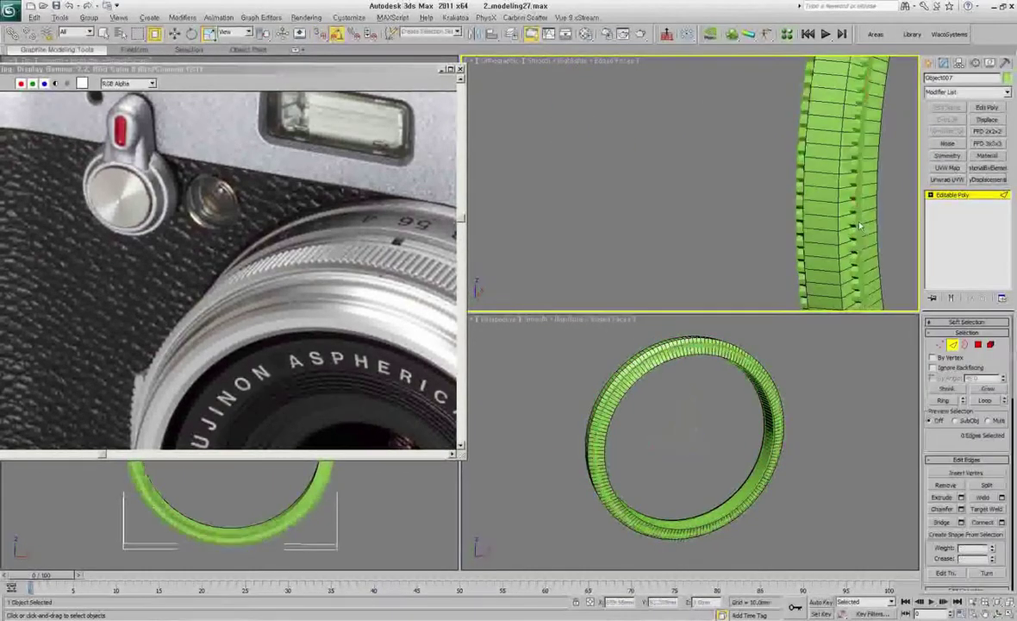
pyautogui.scroll(-5, 859, 226)
pyautogui.keyDown('alt'); pyautogui.moveTo(859, 225); pyautogui.dragTo(738, 212, button='middle'); pyautogui.keyUp('alt')
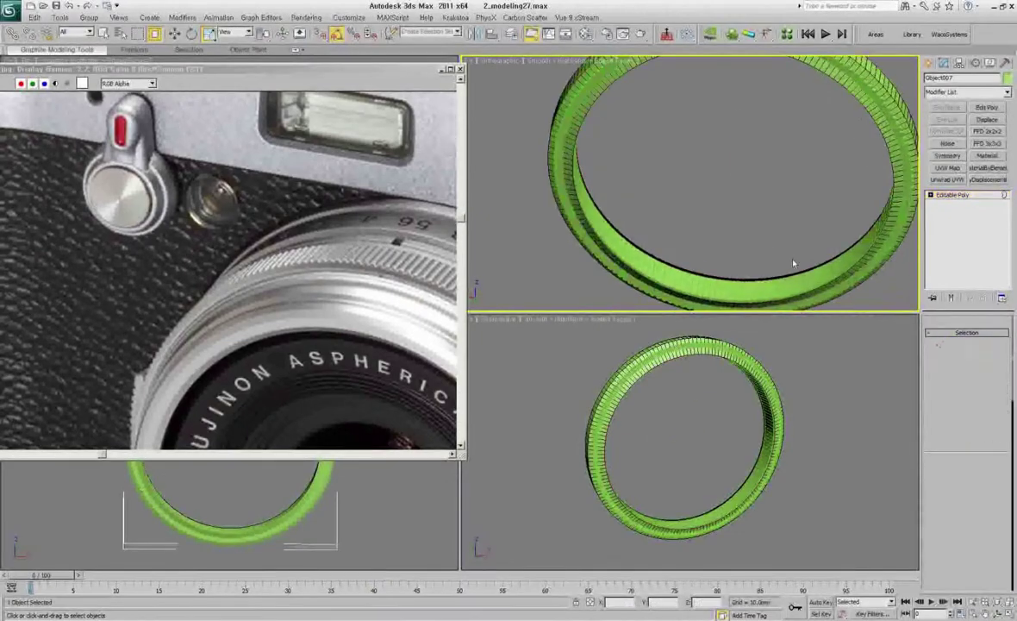
pyautogui.press('4')
pyautogui.keyDown('alt'); pyautogui.moveTo(793, 263); pyautogui.dragTo(740, 190, button='middle'); pyautogui.keyUp('alt')
pyautogui.hotkey('ctrl', 'a')
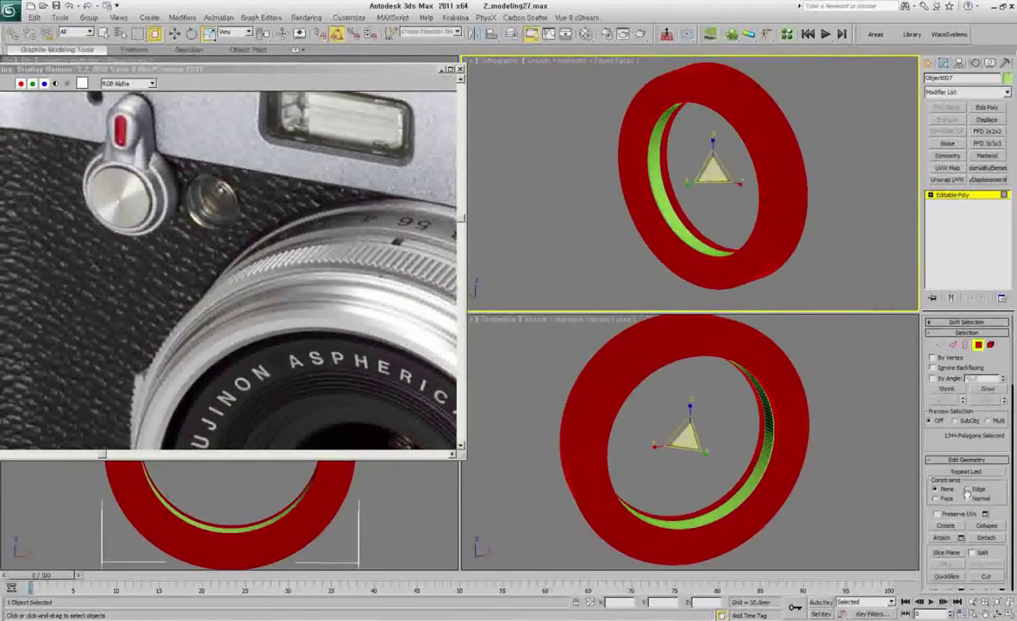
# Create a ProBoolean compound object from the ring and lens barrel.
pyautogui.click(953, 195)
pyautogui.click(930, 63)
pyautogui.click(967, 95)
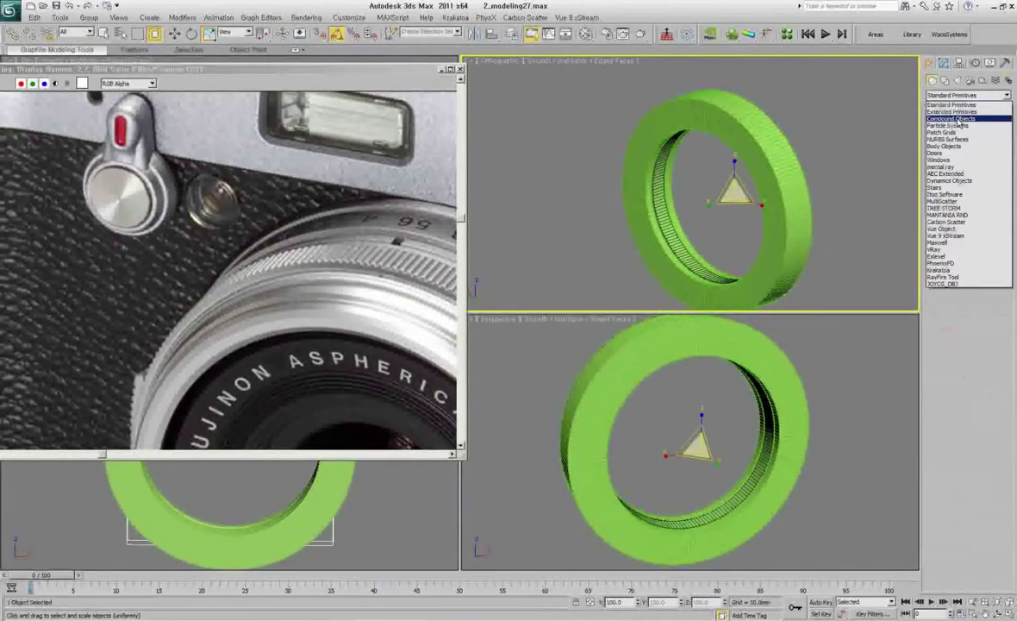
pyautogui.click(956, 120)
pyautogui.click(947, 186)
# Convert the result to Editable Poly and exit isolation to show the whole camera.
pyautogui.keyDown('alt'); pyautogui.moveTo(797, 293); pyautogui.dragTo(854, 224, button='middle'); pyautogui.keyUp('alt')
pyautogui.rightClick(853, 224)
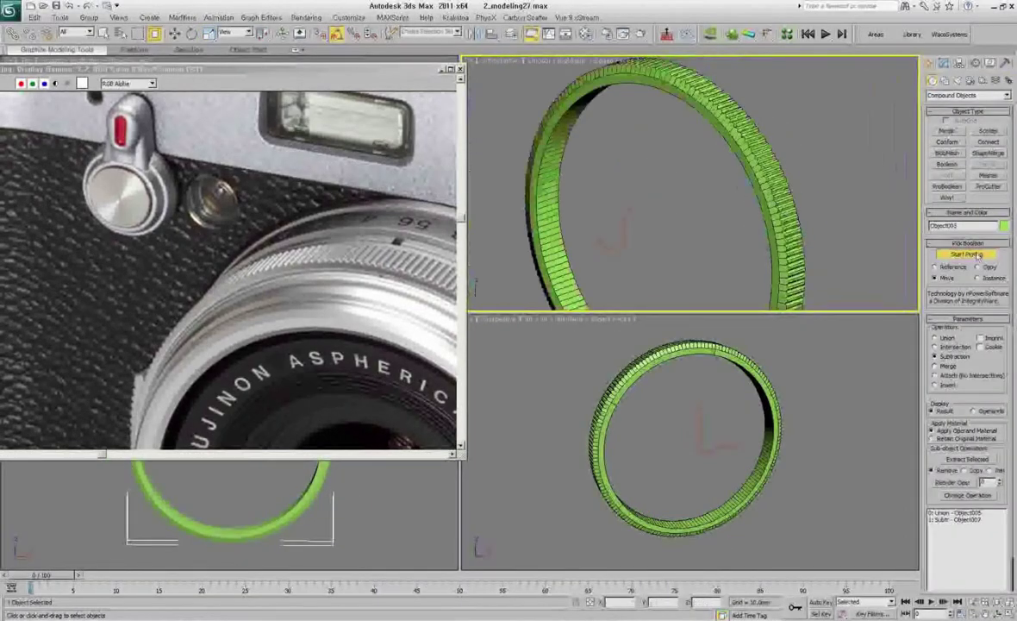
pyautogui.click(904, 237)
pyautogui.hotkey('alt', 'q')
pyautogui.click(128, 439)
# Select a border of the knurled ring with the Move tool and orbit the Perspective view.
pyautogui.scroll(3, 774, 422)
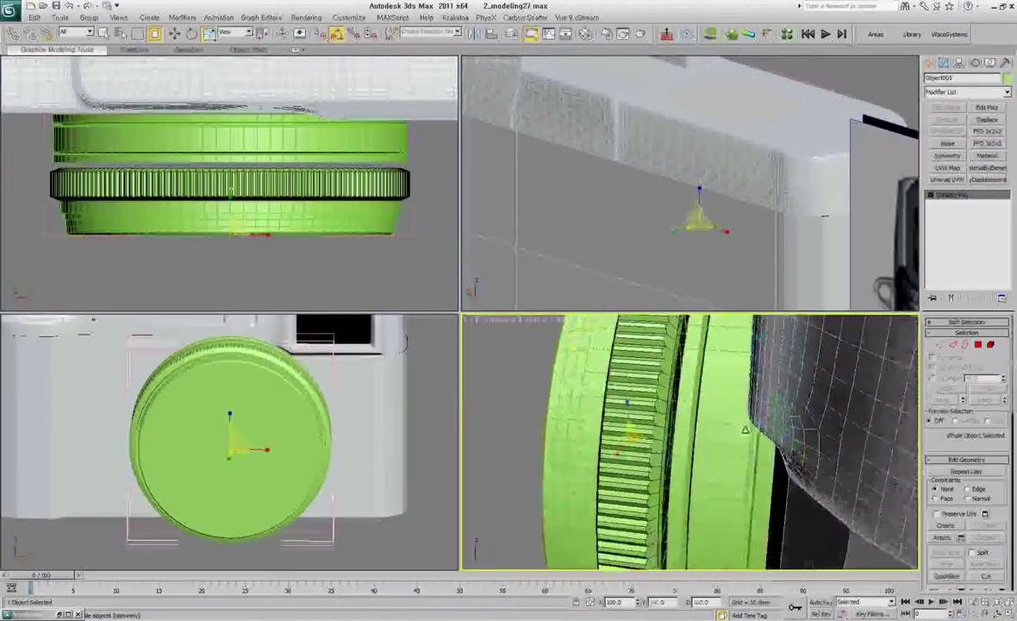
pyautogui.scroll(3, 774, 423)
pyautogui.click(965, 345)
pyautogui.rightClick(781, 392)
pyautogui.click(798, 405)
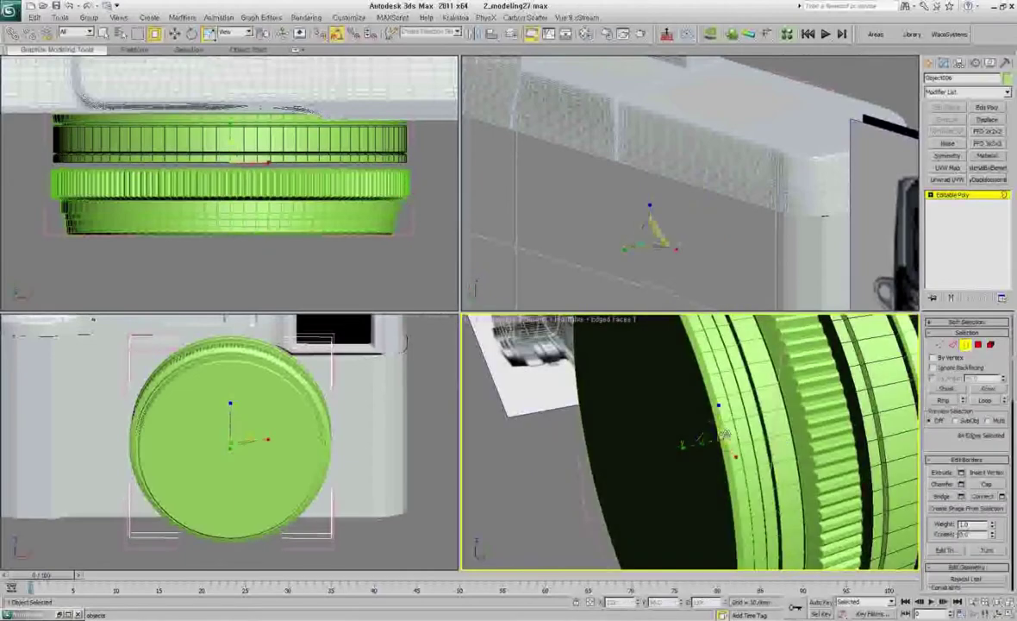
pyautogui.keyDown('alt'); pyautogui.moveTo(797, 405); pyautogui.dragTo(731, 441, button='middle'); pyautogui.keyUp('alt')
pyautogui.click(731, 441)
# Leave sub-object editing and zoom extents so the whole camera fills every view.
pyautogui.press('3')
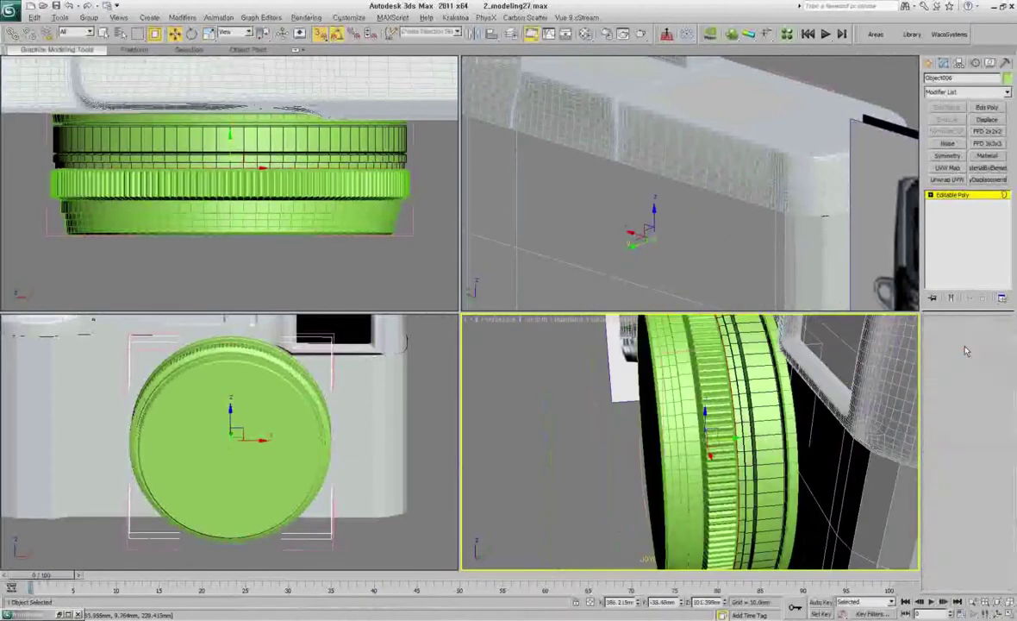
pyautogui.scroll(-4, 733, 416)
pyautogui.moveTo(734, 417)
pyautogui.keyDown('alt'); pyautogui.mouseDown(button='middle')
pyautogui.moveTo(657, 426)
pyautogui.moveTo(732, 448)
pyautogui.mouseUp(button='middle'); pyautogui.keyUp('alt')
pyautogui.press('z')
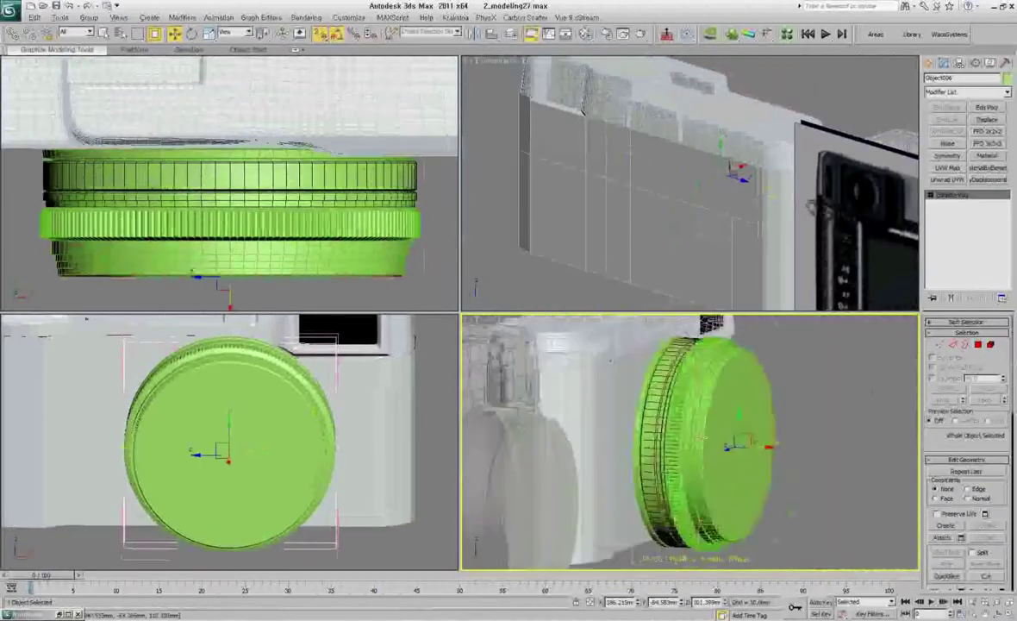
pyautogui.scroll(-4, 732, 448)
# Select the lens ring and a strip of its polygons, viewed from the right side.
pyautogui.press('f')
pyautogui.press('z')
pyautogui.press('l')
pyautogui.scroll(5, 771, 460)
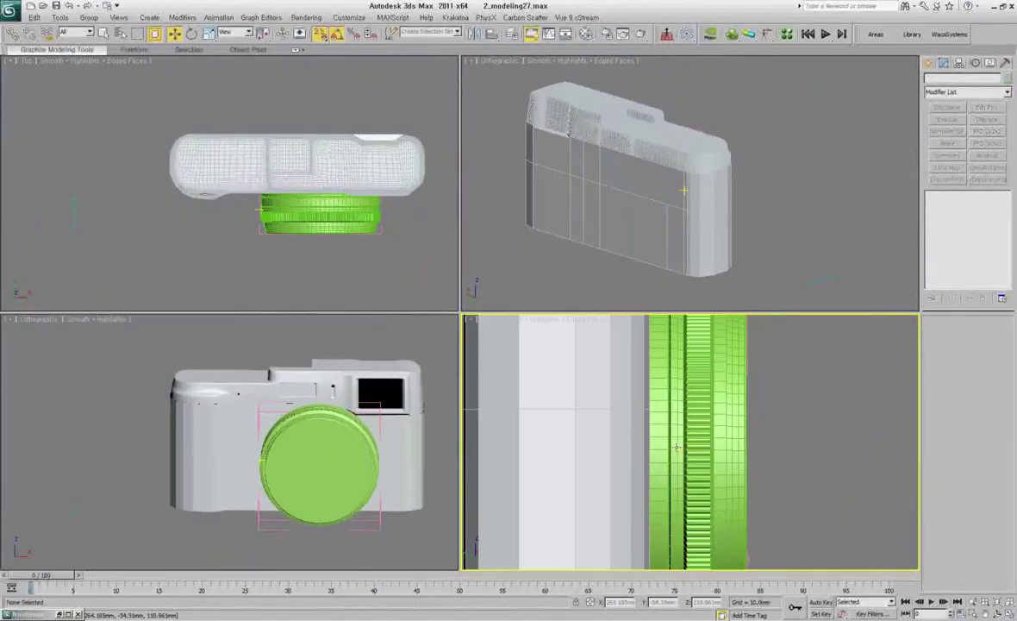
pyautogui.click(662, 362)
pyautogui.click(659, 430)
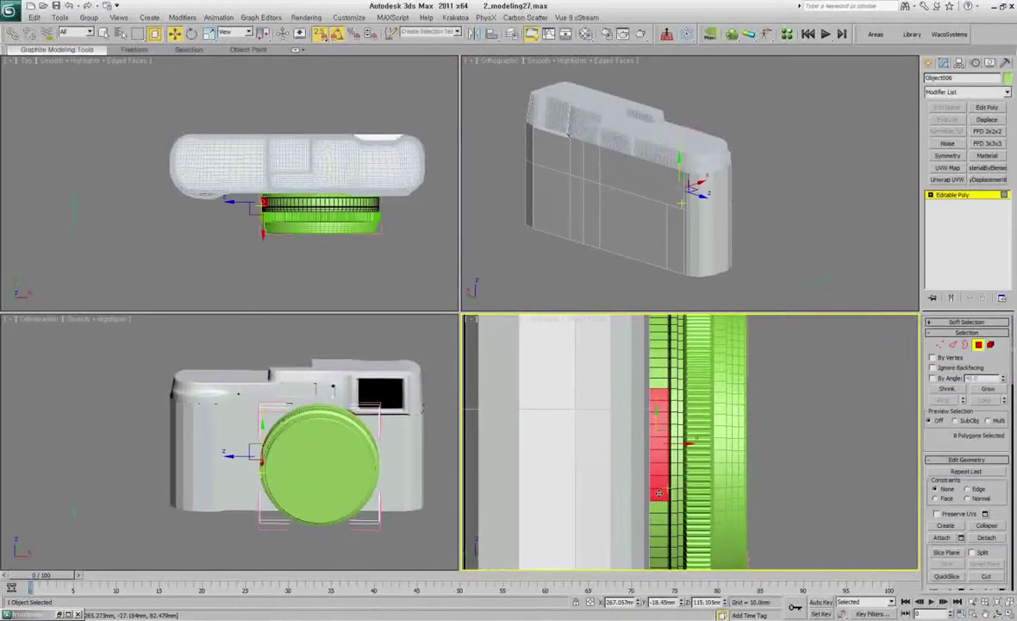
pyautogui.keyDown('alt'); pyautogui.moveTo(659, 493); pyautogui.dragTo(612, 552, button='middle'); pyautogui.keyUp('alt')
pyautogui.click(487, 319)
pyautogui.click(521, 482)
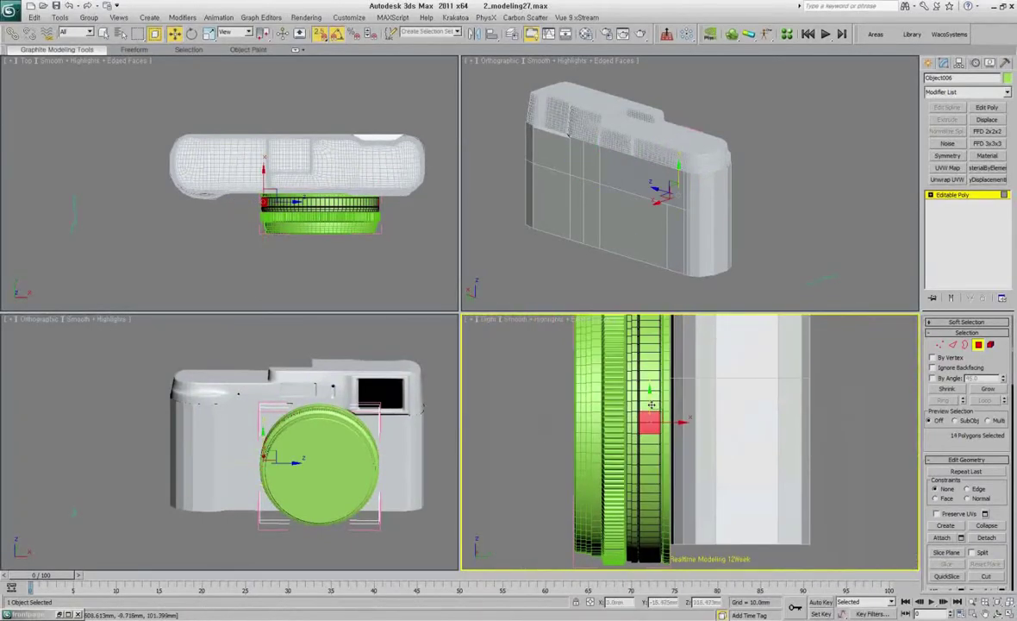
# Detach the selected ring faces into their own object, Object007.
pyautogui.keyDown('alt'); pyautogui.moveTo(651, 470); pyautogui.dragTo(621, 449, button='middle'); pyautogui.keyUp('alt')
pyautogui.click(986, 537)
pyautogui.click(545, 321)
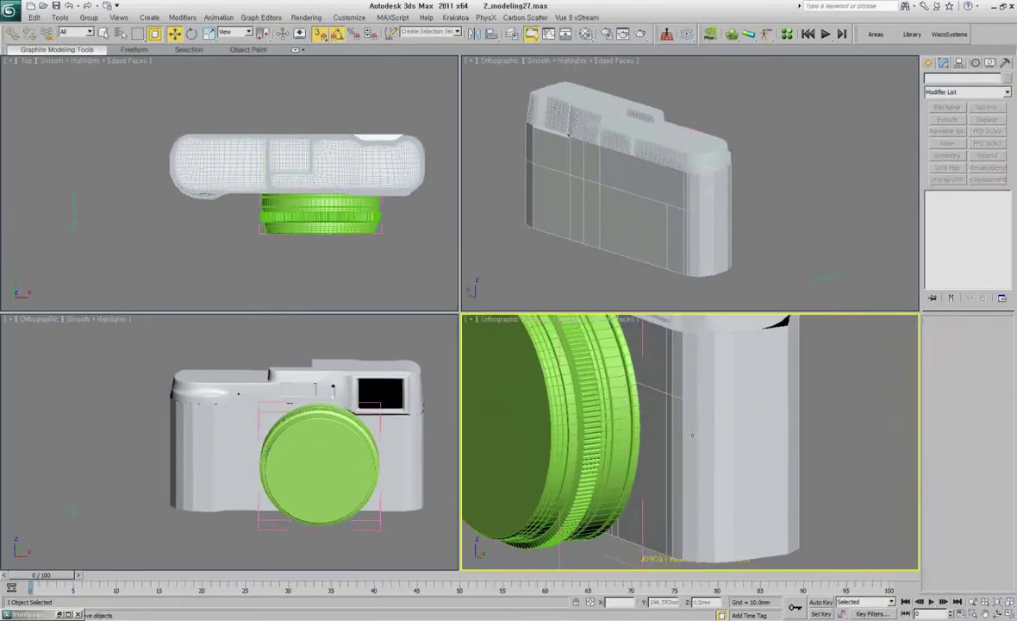
pyautogui.moveTo(690, 431)
pyautogui.keyDown('alt'); pyautogui.mouseDown(button='middle')
pyautogui.moveTo(655, 449)
pyautogui.moveTo(638, 431)
pyautogui.mouseUp(button='middle'); pyautogui.keyUp('alt')
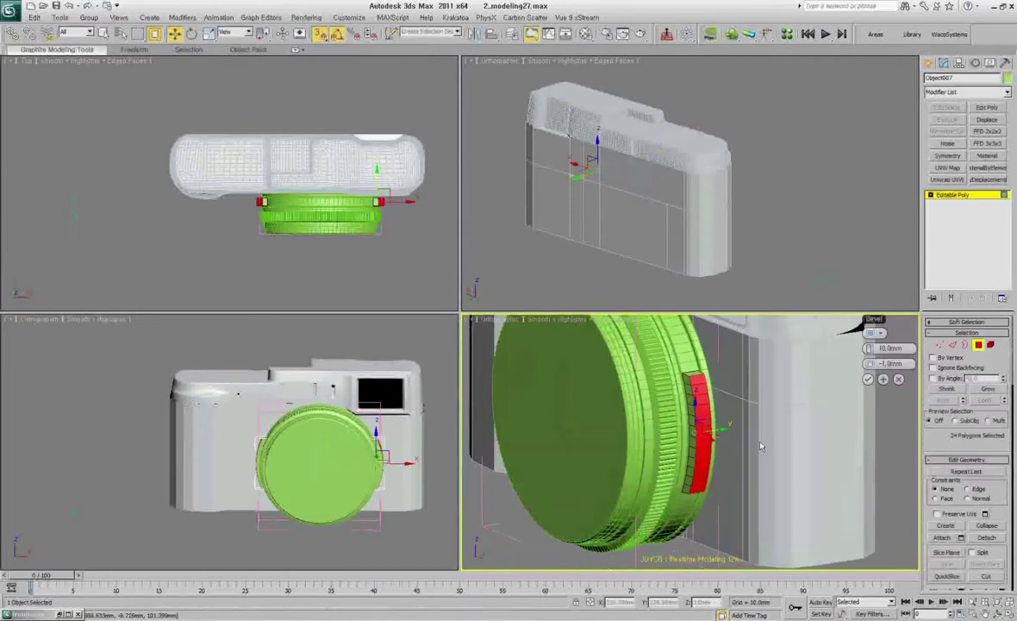
# Bevel the selected strip with 10.0mm height and -1.0mm outline.
pyautogui.hotkey('shift', 'b')
pyautogui.click(868, 378)
pyautogui.moveTo(862, 387)
pyautogui.keyDown('alt'); pyautogui.mouseDown(button='middle')
pyautogui.moveTo(727, 510)
pyautogui.moveTo(678, 425)
pyautogui.moveTo(529, 392)
pyautogui.moveTo(724, 399)
pyautogui.moveTo(928, 384)
pyautogui.mouseUp(button='middle'); pyautogui.keyUp('alt')
pyautogui.hotkey('ctrl', 'b')
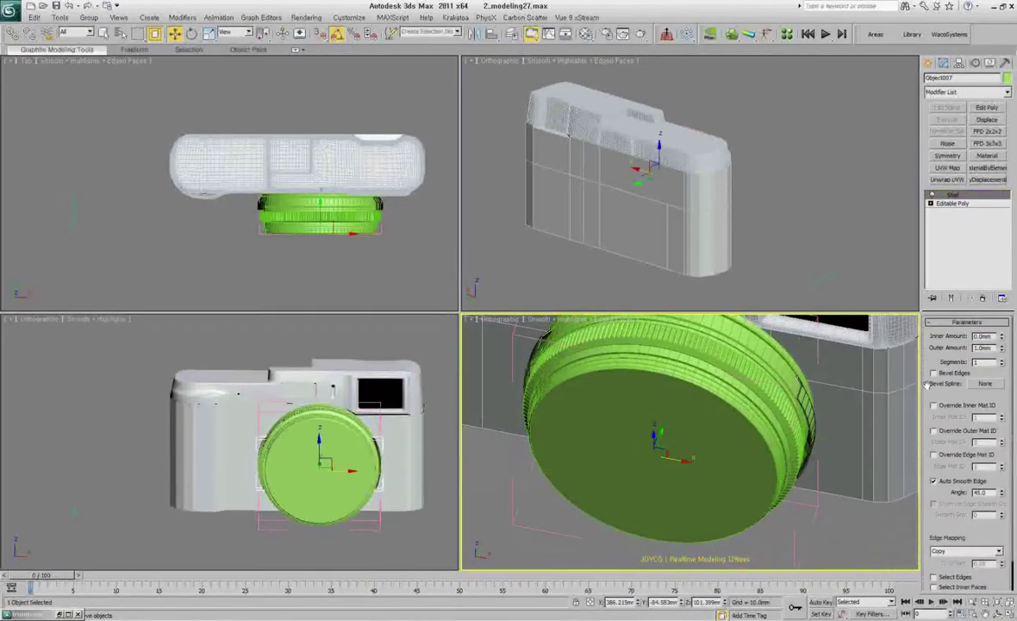
# Reselect the lens ring's faces and add an FFD 3x3x3 modifier to Object007.
pyautogui.keyDown('alt'); pyautogui.moveTo(545, 338); pyautogui.dragTo(911, 332, button='middle'); pyautogui.keyUp('alt')
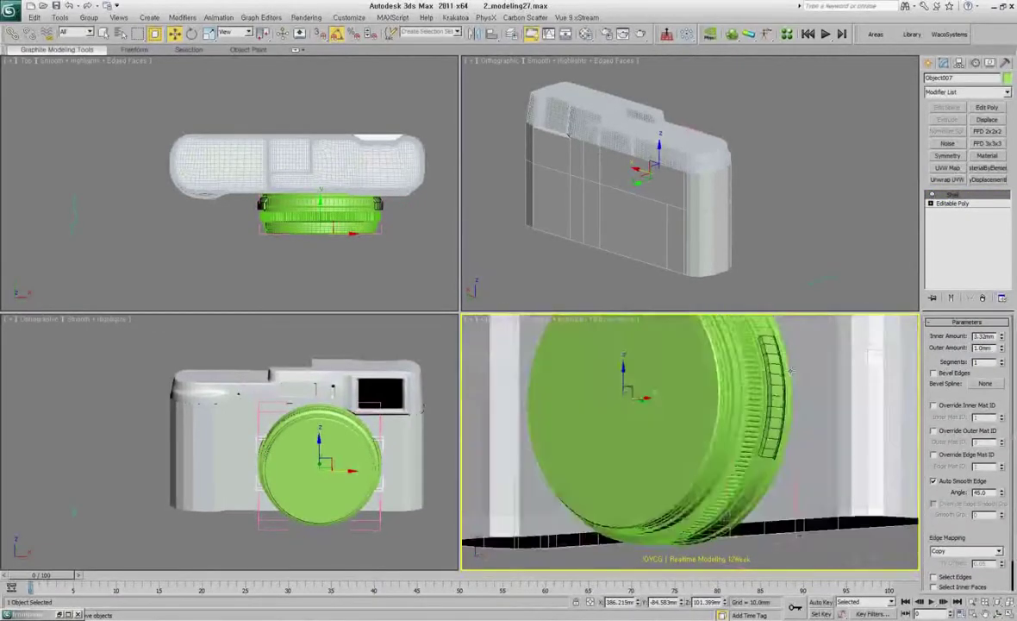
pyautogui.press('4')
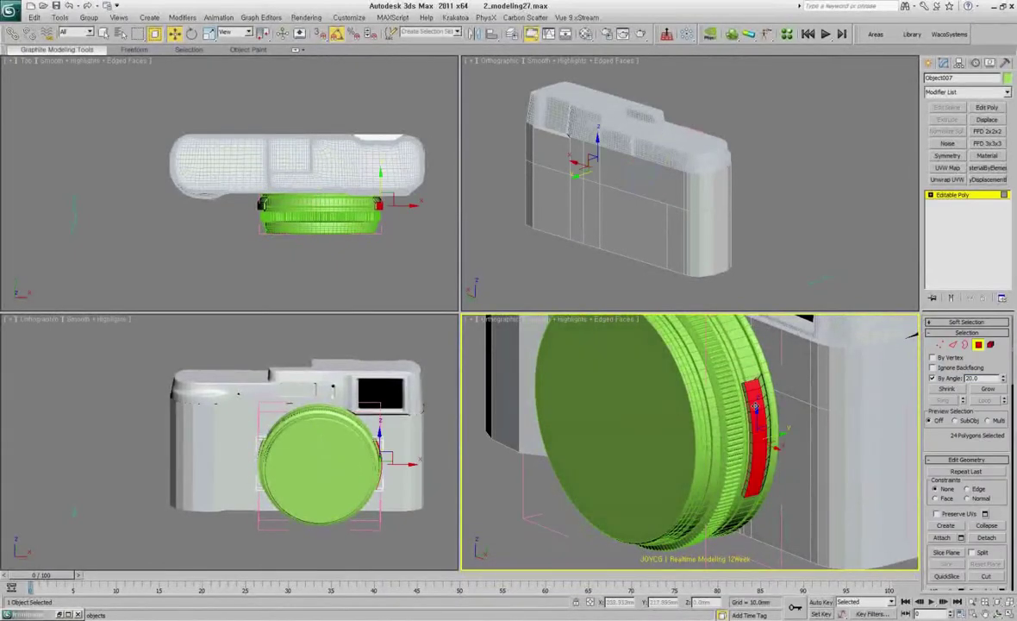
pyautogui.scroll(3, 795, 495)
pyautogui.keyDown('alt'); pyautogui.moveTo(779, 412); pyautogui.dragTo(758, 377, button='middle'); pyautogui.keyUp('alt')
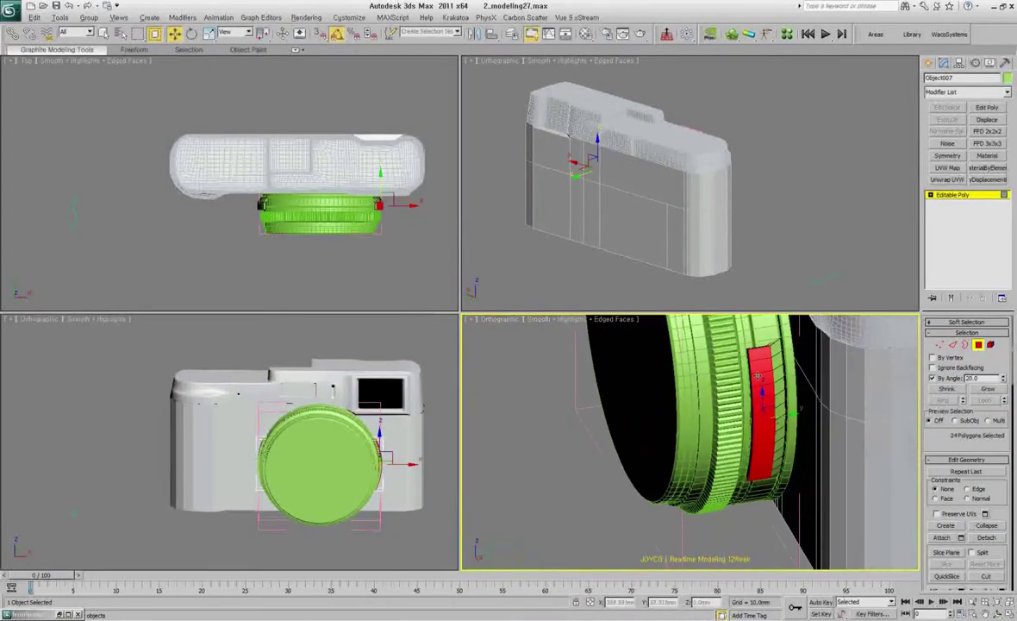
pyautogui.keyDown('alt'); pyautogui.moveTo(706, 352); pyautogui.dragTo(738, 367, button='middle'); pyautogui.keyUp('alt')
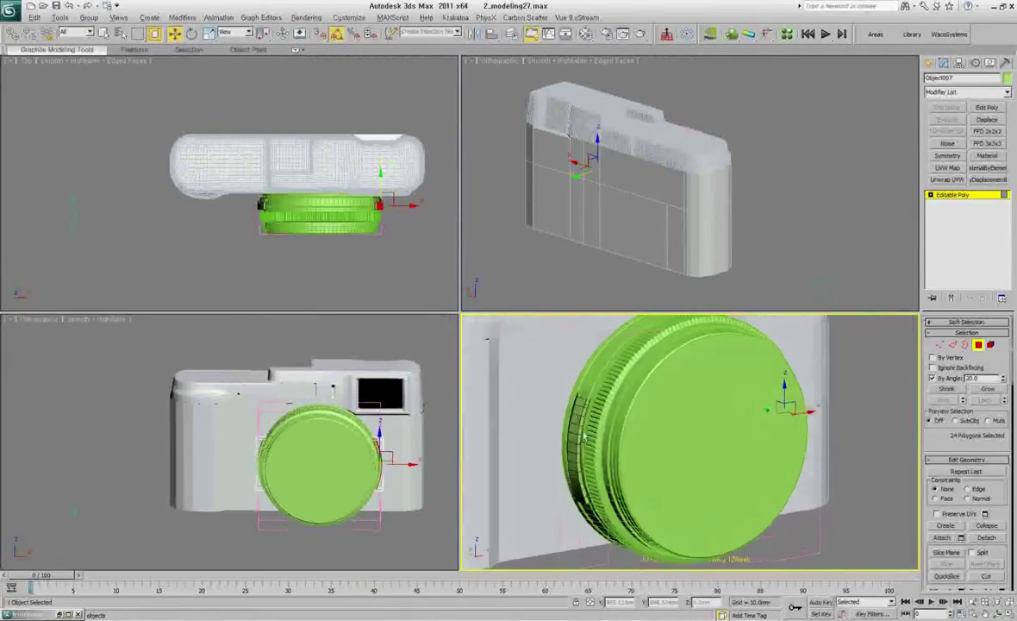
pyautogui.moveTo(707, 413)
pyautogui.keyDown('alt'); pyautogui.mouseDown(button='middle')
pyautogui.moveTo(732, 388)
pyautogui.moveTo(715, 379)
pyautogui.mouseUp(button='middle'); pyautogui.keyUp('alt')
pyautogui.click(987, 143)
pyautogui.keyDown('alt'); pyautogui.moveTo(508, 405); pyautogui.dragTo(480, 425, button='middle'); pyautogui.keyUp('alt')
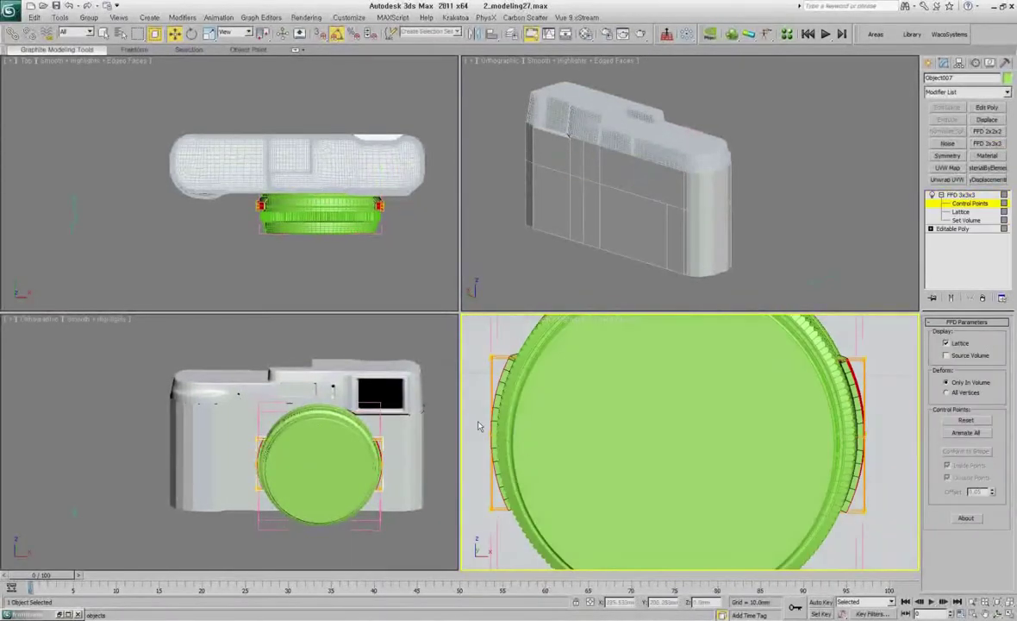
# Orbit out over the lens cap and return to Polygon mode on the ring.
pyautogui.moveTo(775, 431)
pyautogui.keyDown('alt'); pyautogui.mouseDown(button='middle')
pyautogui.moveTo(808, 424)
pyautogui.moveTo(776, 405)
pyautogui.mouseUp(button='middle'); pyautogui.keyUp('alt')
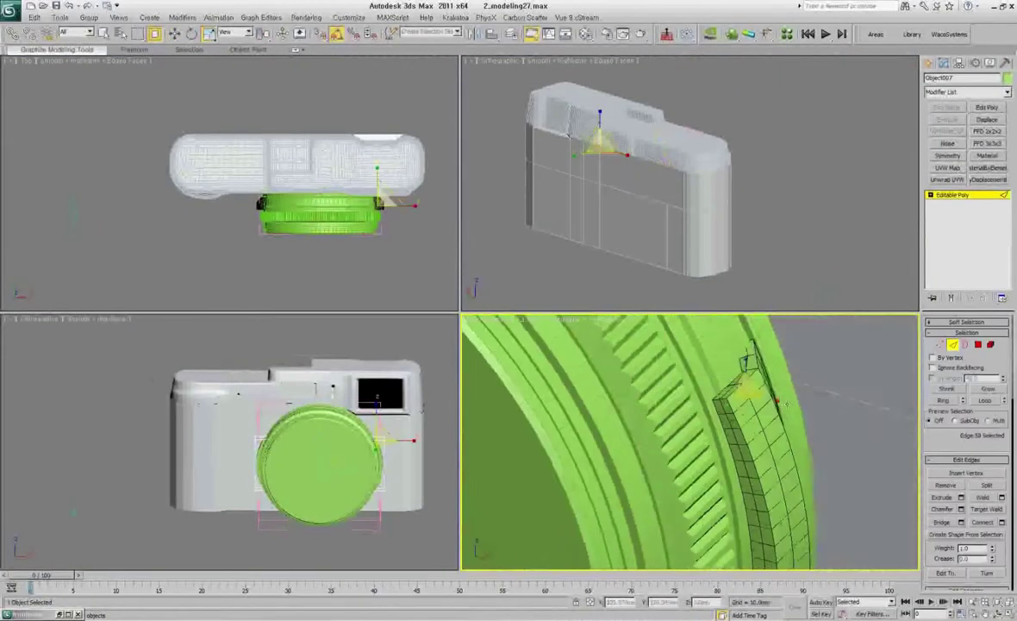
pyautogui.scroll(3, 776, 405)
pyautogui.moveTo(782, 468)
pyautogui.keyDown('alt'); pyautogui.mouseDown(button='middle')
pyautogui.moveTo(877, 485)
pyautogui.moveTo(880, 374)
pyautogui.mouseUp(button='middle'); pyautogui.keyUp('alt')
pyautogui.press('2')
pyautogui.press('4')
pyautogui.scroll(3, 724, 405)
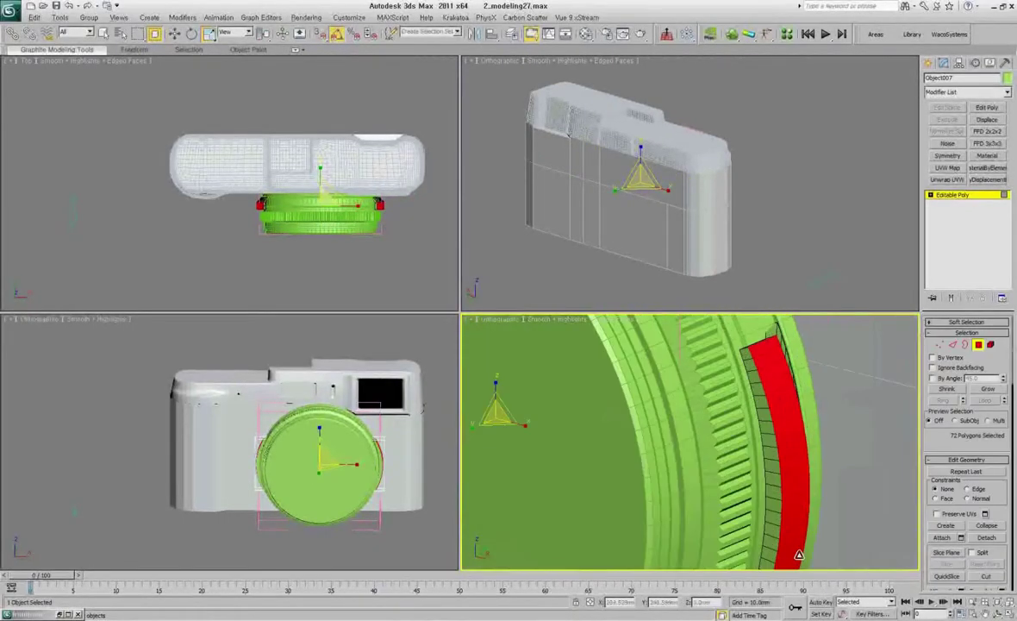
pyautogui.scroll(3, 724, 405)
# Extrude the band of 72 ring polygons into raised ridges using the caddy.
pyautogui.rightClick(724, 404)
pyautogui.click(715, 345)
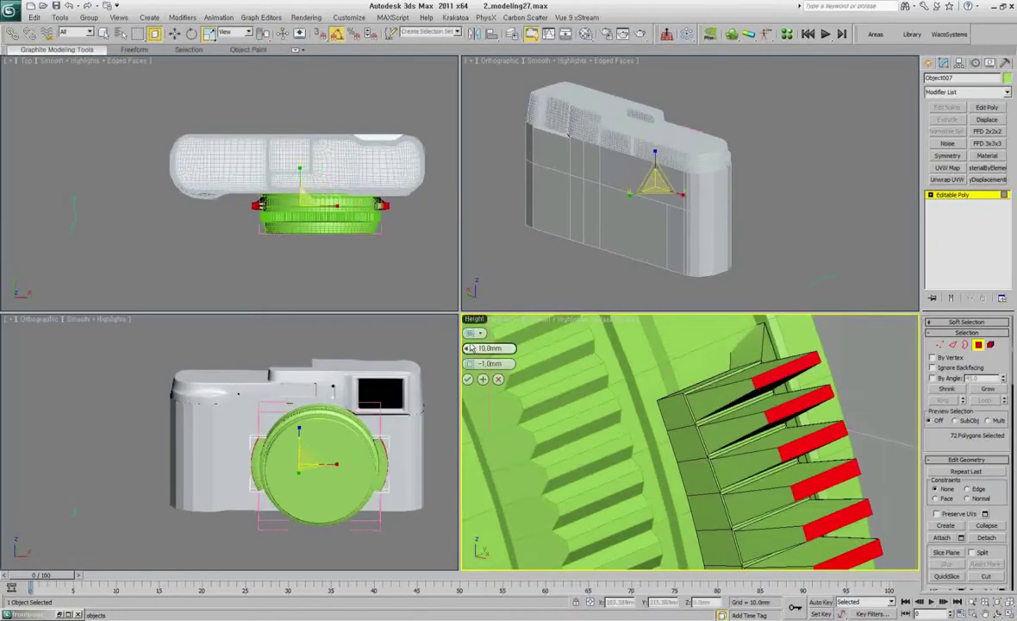
pyautogui.click(468, 379)
pyautogui.scroll(-5, 468, 380)
pyautogui.keyDown('alt'); pyautogui.moveTo(468, 379); pyautogui.dragTo(449, 395, button='middle'); pyautogui.keyUp('alt')
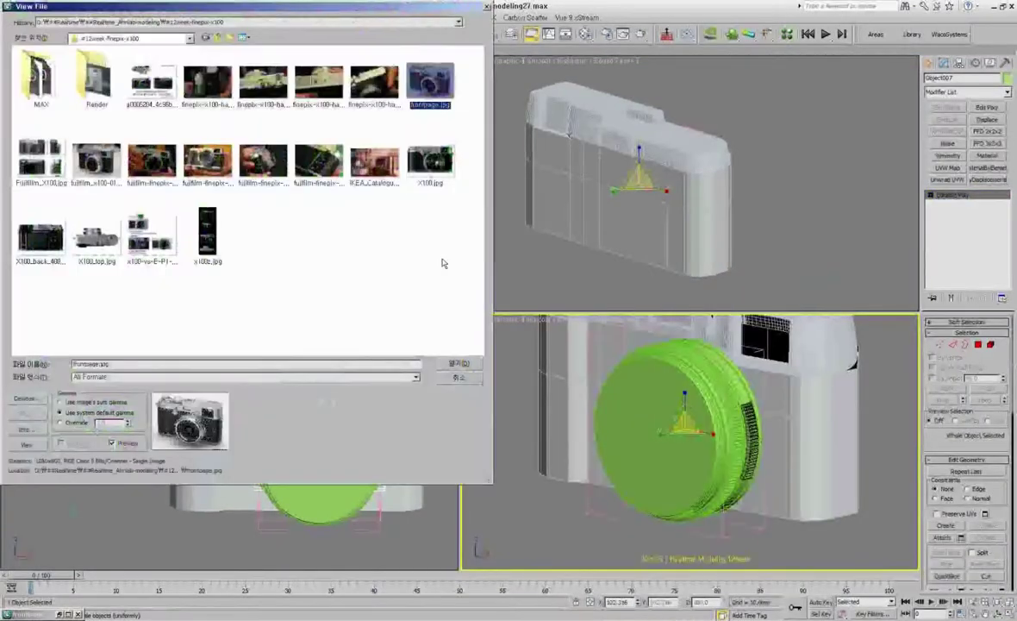
# Open the camera reference photo and place its window beside the model.
pyautogui.doubleClick(431, 84)
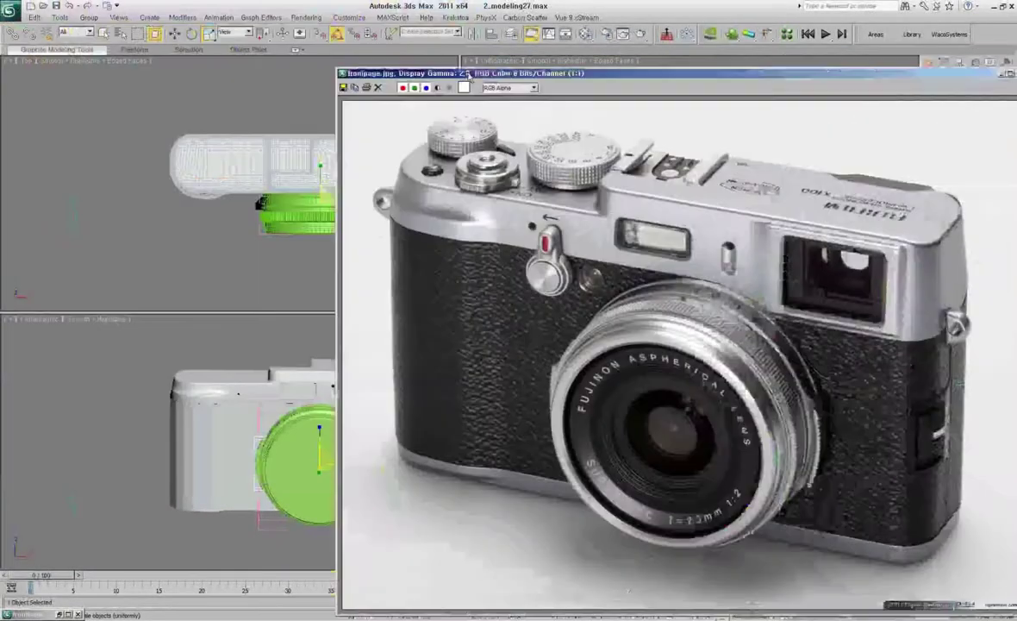
pyautogui.moveTo(647, 59); pyautogui.dragTo(303, 64)
pyautogui.scroll(1, 259, 259)
pyautogui.scroll(1, 258, 258)
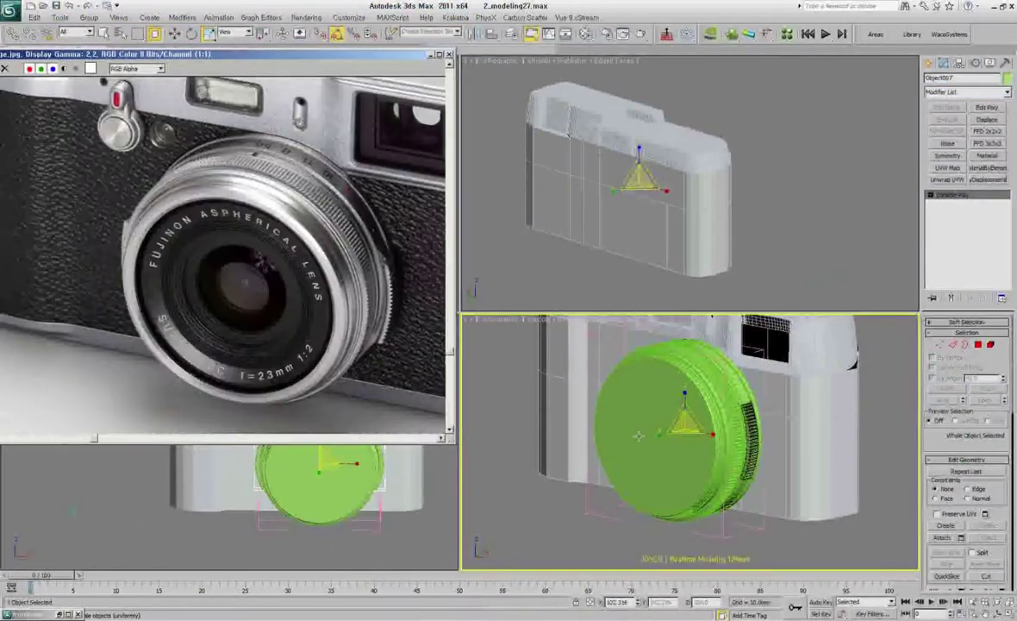
pyautogui.keyDown('alt'); pyautogui.moveTo(742, 454); pyautogui.dragTo(730, 442, button='middle'); pyautogui.keyUp('alt')
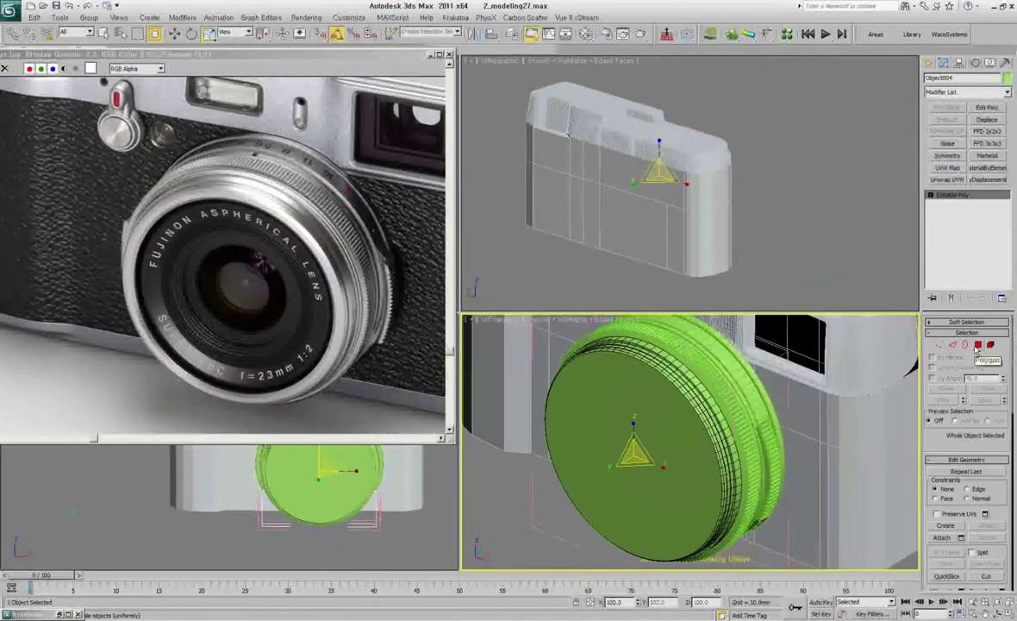
pyautogui.scroll(2, 695, 452)
pyautogui.scroll(3, 695, 452)
pyautogui.scroll(2, 694, 452)
# Zoom onto the lens and select its flat front face in Polygon mode.
pyautogui.press('3')
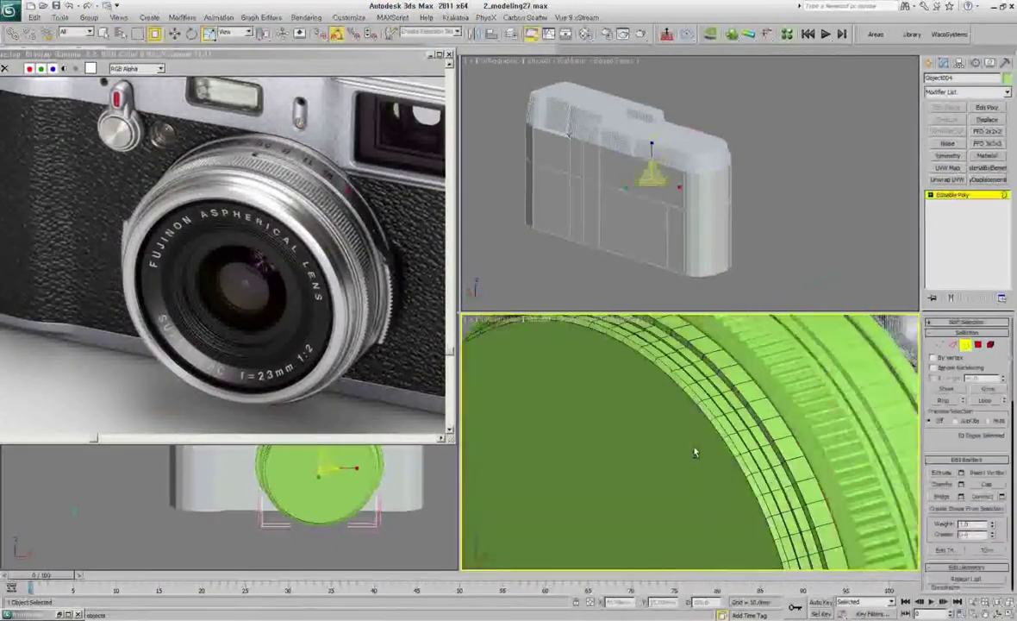
pyautogui.scroll(-3, 694, 452)
pyautogui.scroll(-2, 695, 451)
pyautogui.scroll(5, 695, 451)
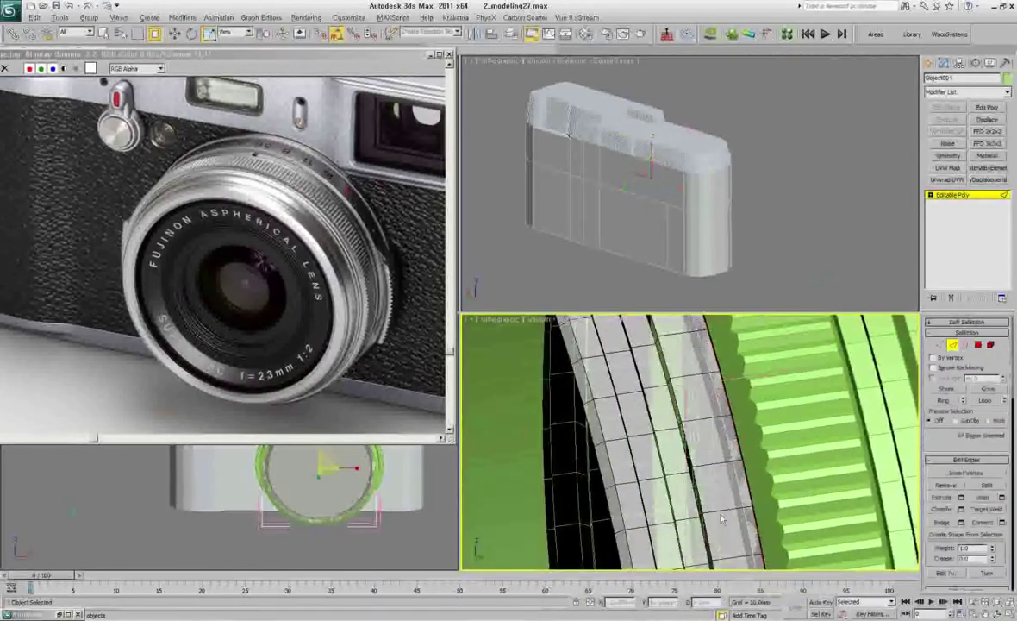
pyautogui.scroll(2, 718, 463)
pyautogui.press('w')
pyautogui.scroll(-3, 719, 462)
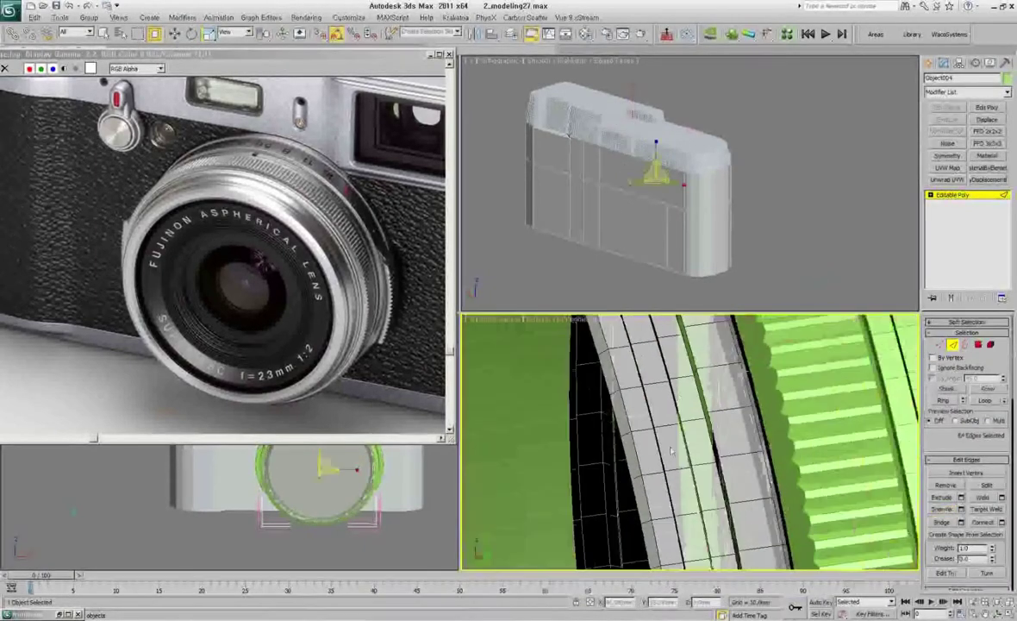
pyautogui.scroll(-2, 718, 463)
pyautogui.scroll(1, 689, 441)
pyautogui.scroll(2, 690, 442)
pyautogui.scroll(-2, 690, 442)
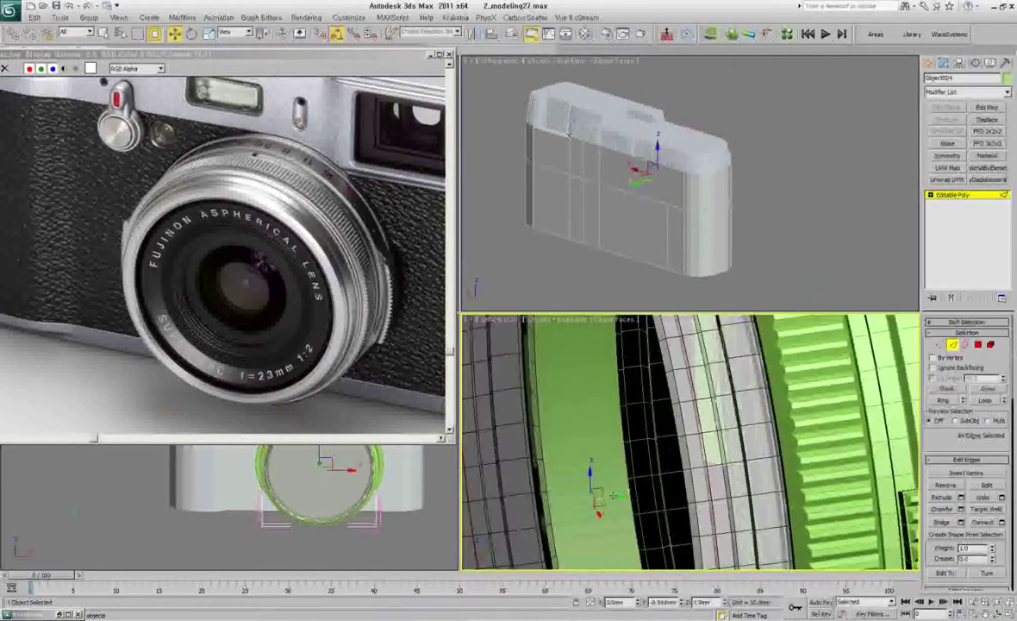
pyautogui.scroll(-4, 690, 441)
pyautogui.click(978, 345)
pyautogui.click(708, 468)
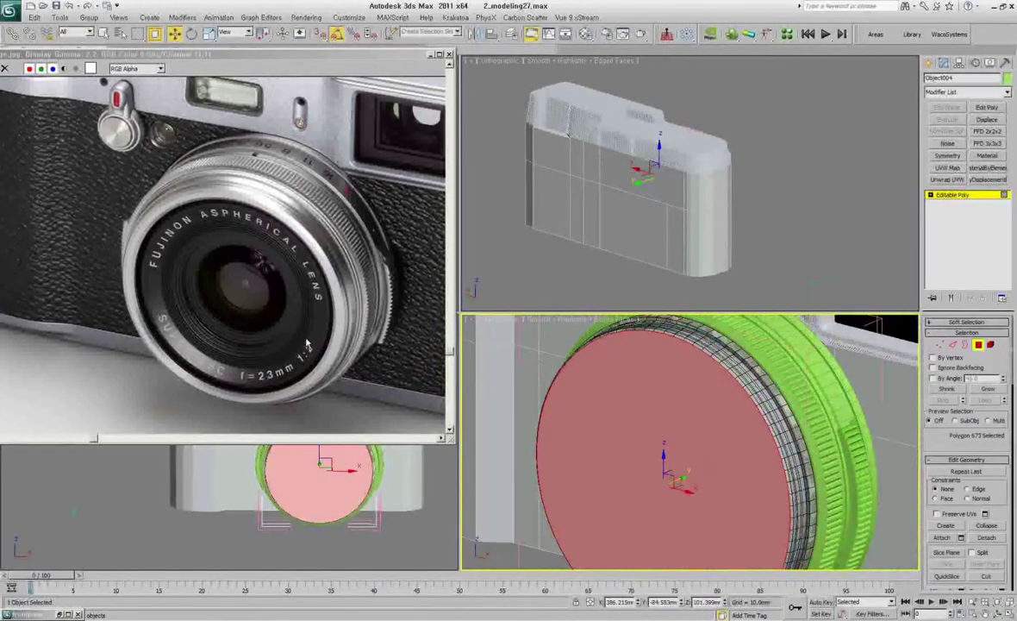
# Inset the lens front face into a smaller circle and delete it to open a hole.
pyautogui.rightClick(720, 362)
pyautogui.click(731, 413)
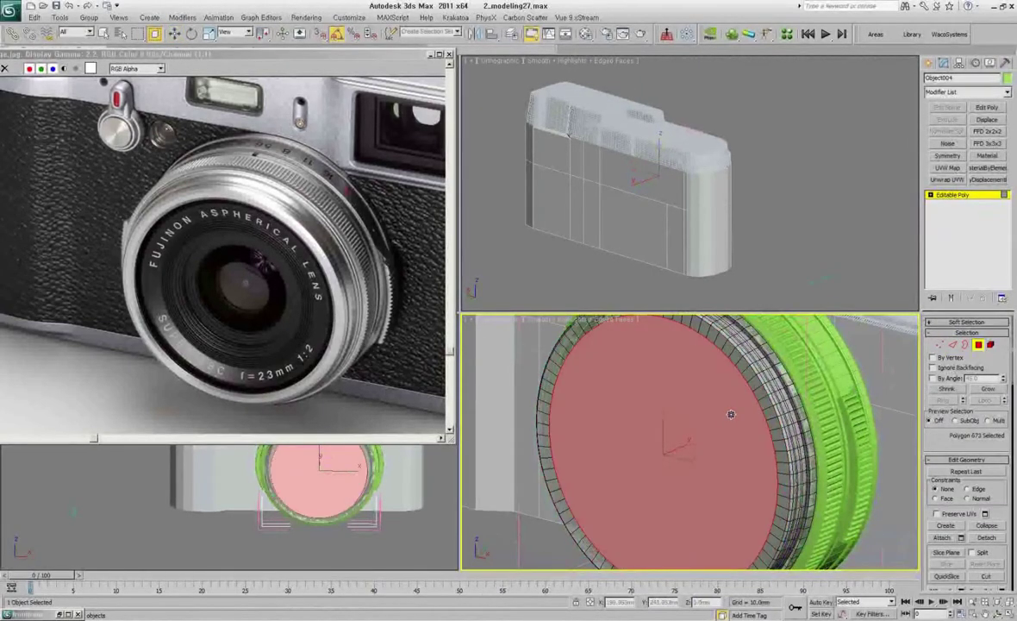
pyautogui.moveTo(731, 413); pyautogui.dragTo(720, 432)
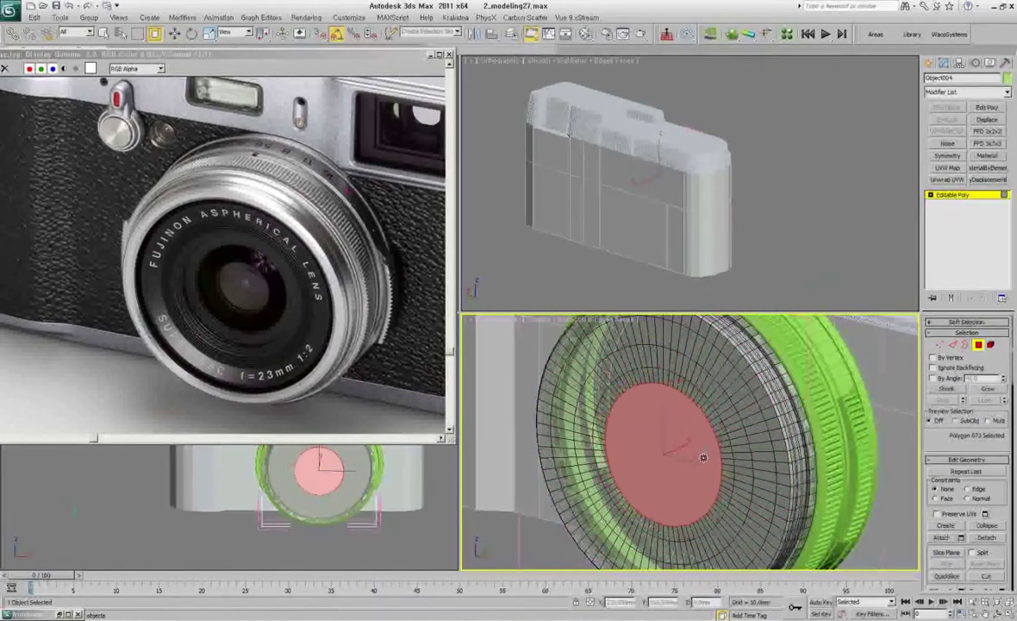
pyautogui.press('Delete')
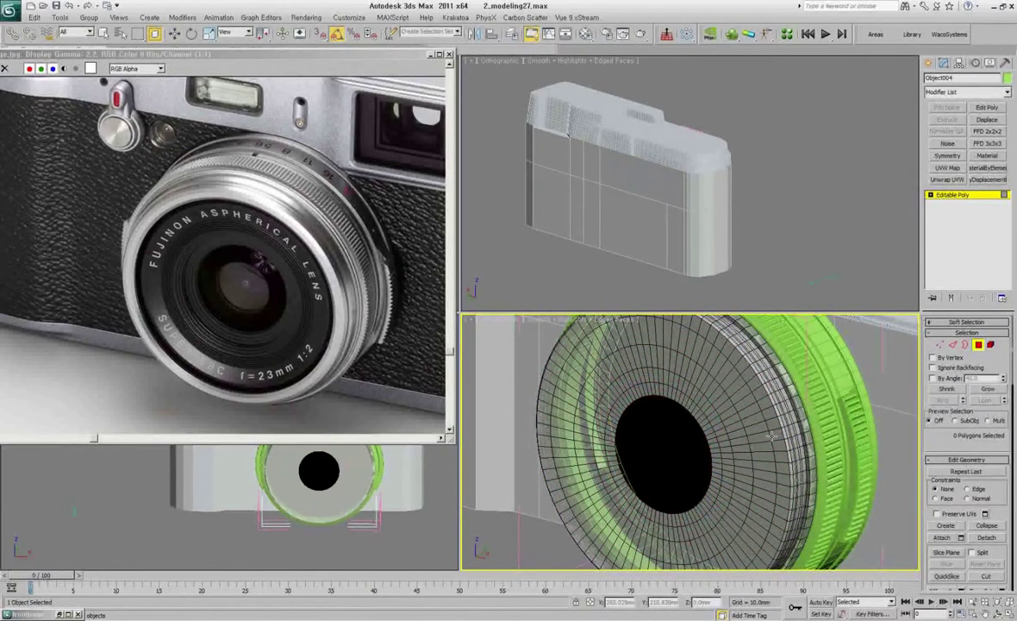
# Chamfer the surrounding edges by 0.28mm and select the inner ring element.
pyautogui.press('2')
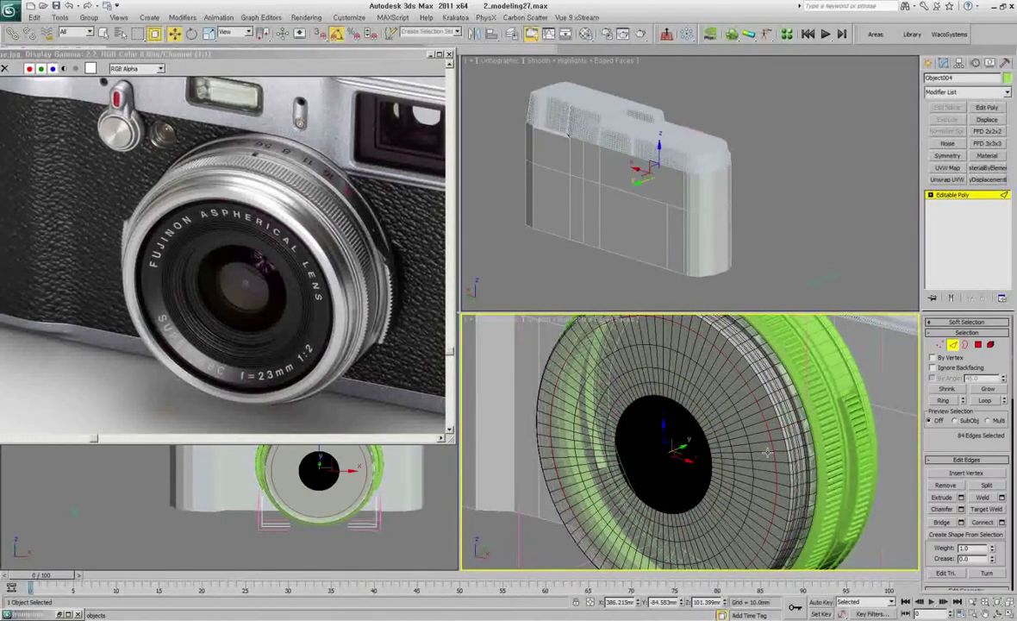
pyautogui.hotkey('ctrl', 'shift', 'c')
pyautogui.scroll(3, 750, 444)
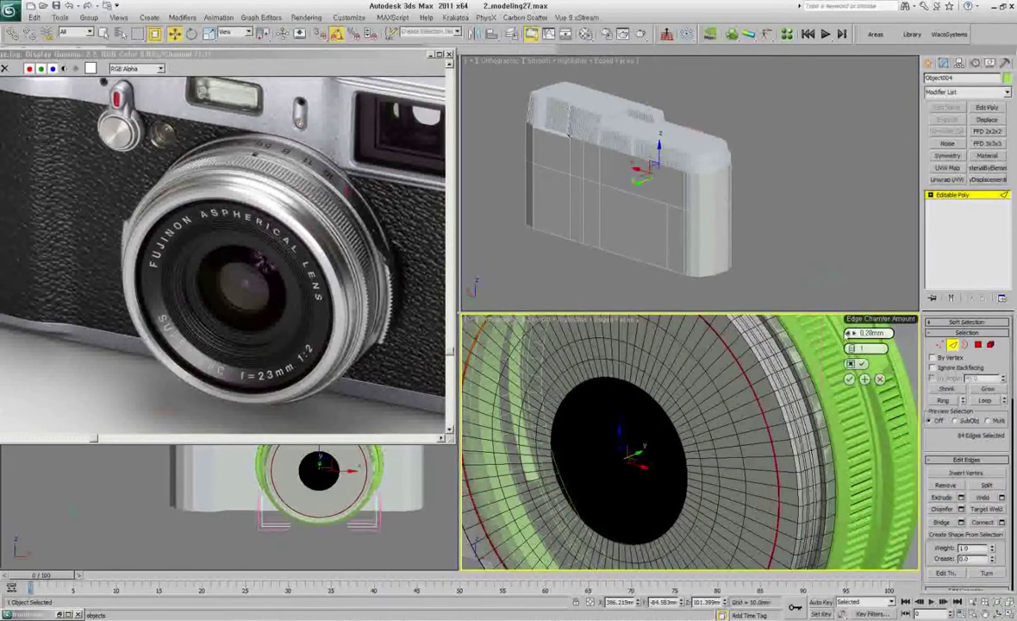
pyautogui.click(849, 380)
pyautogui.press('5')
pyautogui.moveTo(604, 431)
pyautogui.keyDown('alt'); pyautogui.mouseDown(button='middle')
pyautogui.moveTo(681, 439)
pyautogui.moveTo(638, 431)
pyautogui.moveTo(664, 436)
pyautogui.mouseUp(button='middle'); pyautogui.keyUp('alt')
pyautogui.click(681, 439)
# Chamfer the 64 border edges around the lens opening.
pyautogui.press('3')
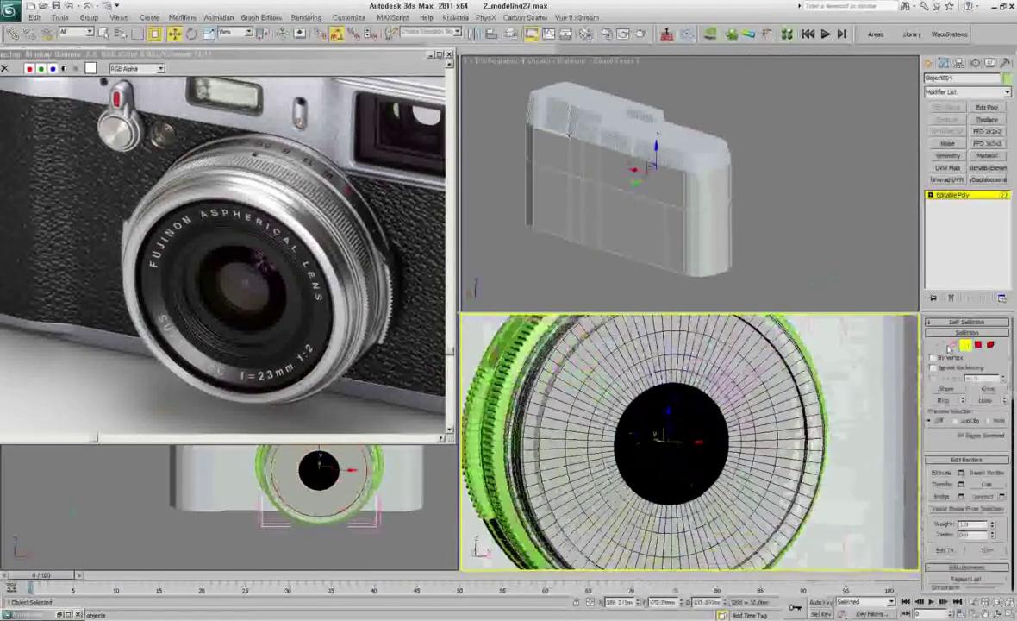
pyautogui.scroll(3, 828, 461)
pyautogui.rightClick(645, 421)
pyautogui.click(681, 413)
pyautogui.hotkey('ctrl', 'shift', 'c')
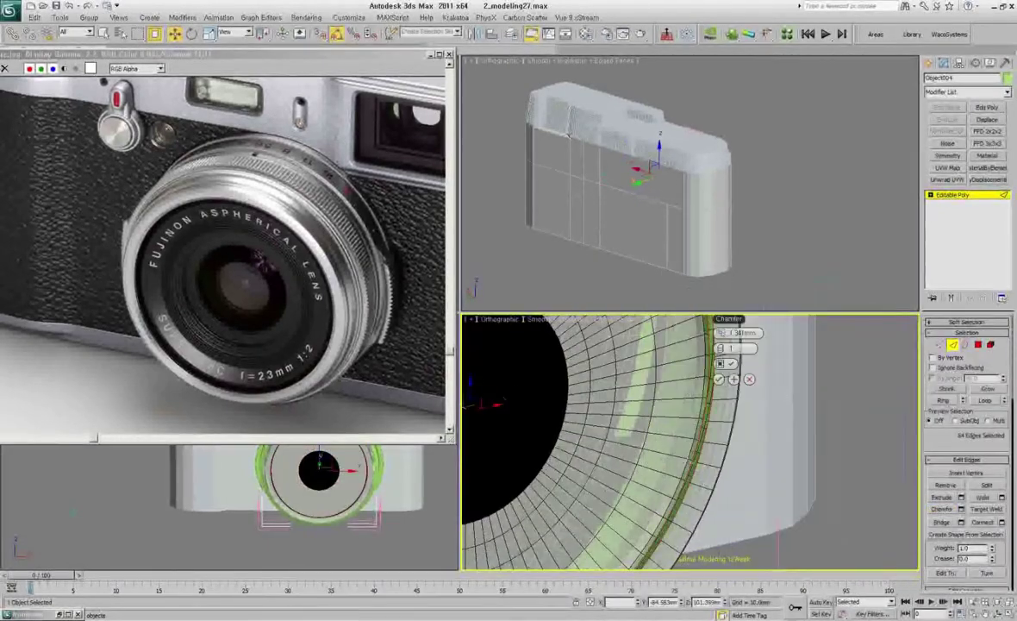
pyautogui.click(720, 380)
pyautogui.scroll(-3, 710, 455)
pyautogui.moveTo(673, 431)
pyautogui.keyDown('alt'); pyautogui.mouseDown(button='middle')
pyautogui.moveTo(709, 456)
pyautogui.moveTo(763, 449)
pyautogui.mouseUp(button='middle'); pyautogui.keyUp('alt')
# Select the inner lens ring faces and check them from the front and at an angle.
pyautogui.click(977, 346)
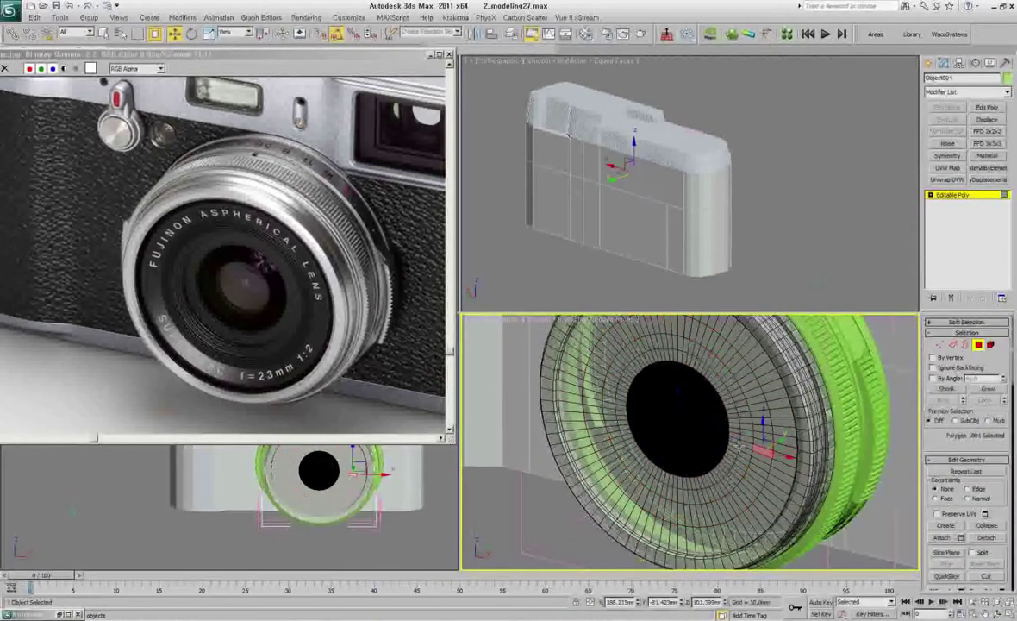
pyautogui.click(643, 405)
pyautogui.keyDown('alt'); pyautogui.moveTo(642, 405); pyautogui.dragTo(707, 431, button='middle'); pyautogui.keyUp('alt')
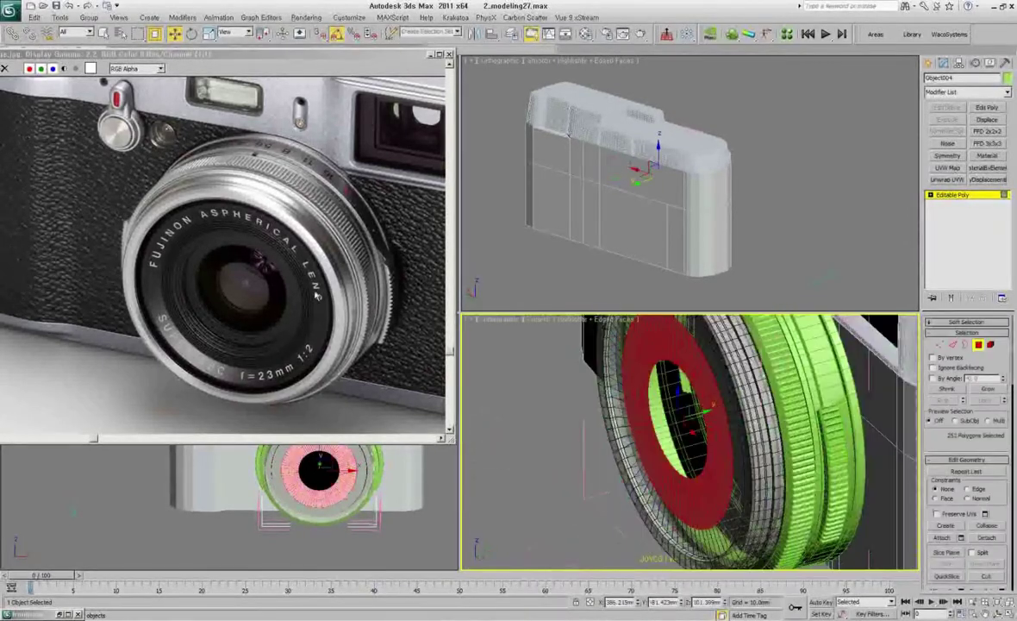
pyautogui.press('f')
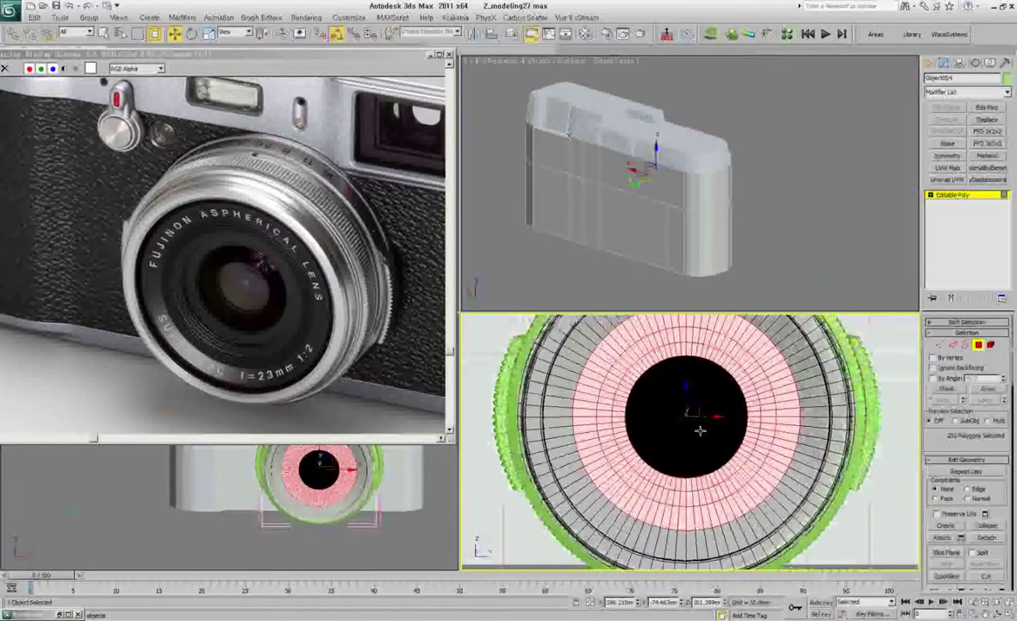
pyautogui.keyDown('alt'); pyautogui.moveTo(738, 460); pyautogui.dragTo(632, 454, button='middle'); pyautogui.keyUp('alt')
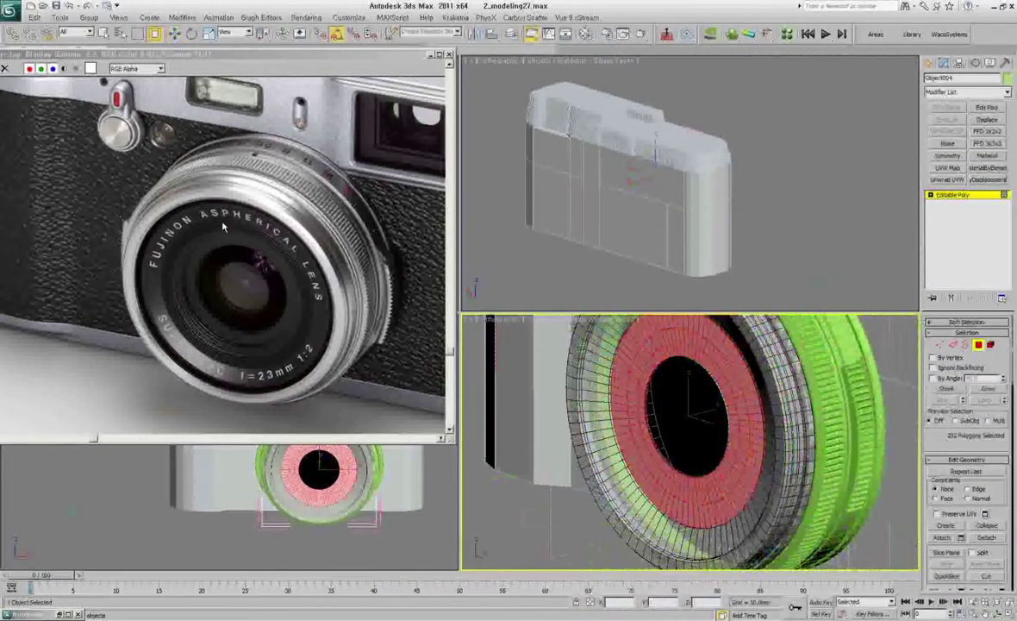
pyautogui.scroll(5, 668, 482)
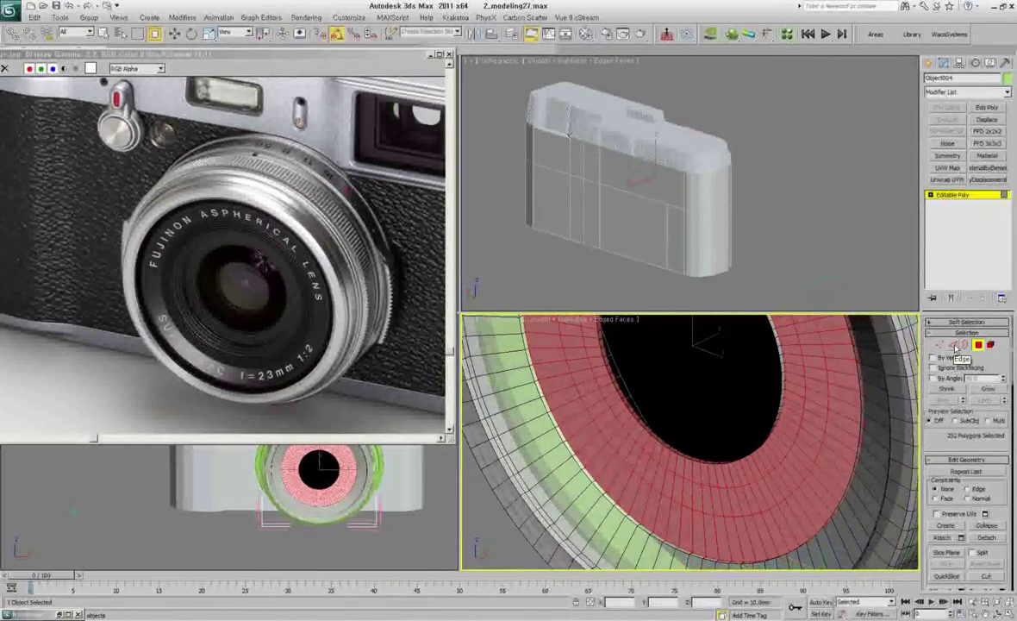
pyautogui.press('2')
pyautogui.keyDown('alt'); pyautogui.moveTo(791, 428); pyautogui.dragTo(732, 405, button='middle'); pyautogui.keyUp('alt')
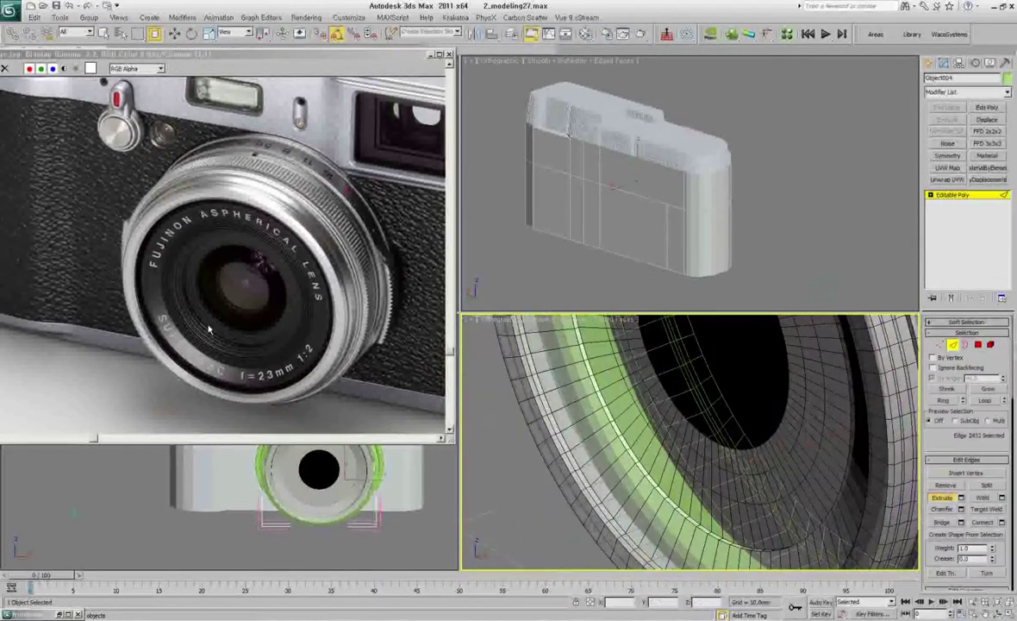
# Add connecting edges across the selected lens ring.
pyautogui.click(980, 346)
pyautogui.press('2')
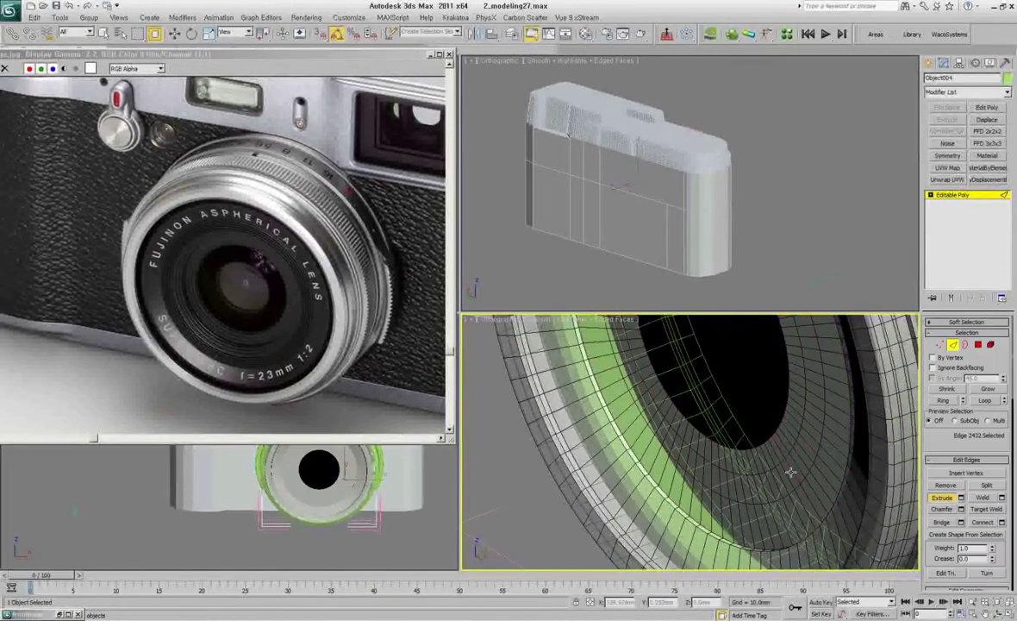
pyautogui.click(979, 346)
pyautogui.moveTo(750, 448)
pyautogui.keyDown('alt'); pyautogui.mouseDown(button='middle')
pyautogui.moveTo(705, 461)
pyautogui.moveTo(801, 466)
pyautogui.mouseUp(button='middle'); pyautogui.keyUp('alt')
pyautogui.rightClick(811, 465)
pyautogui.click(862, 517)
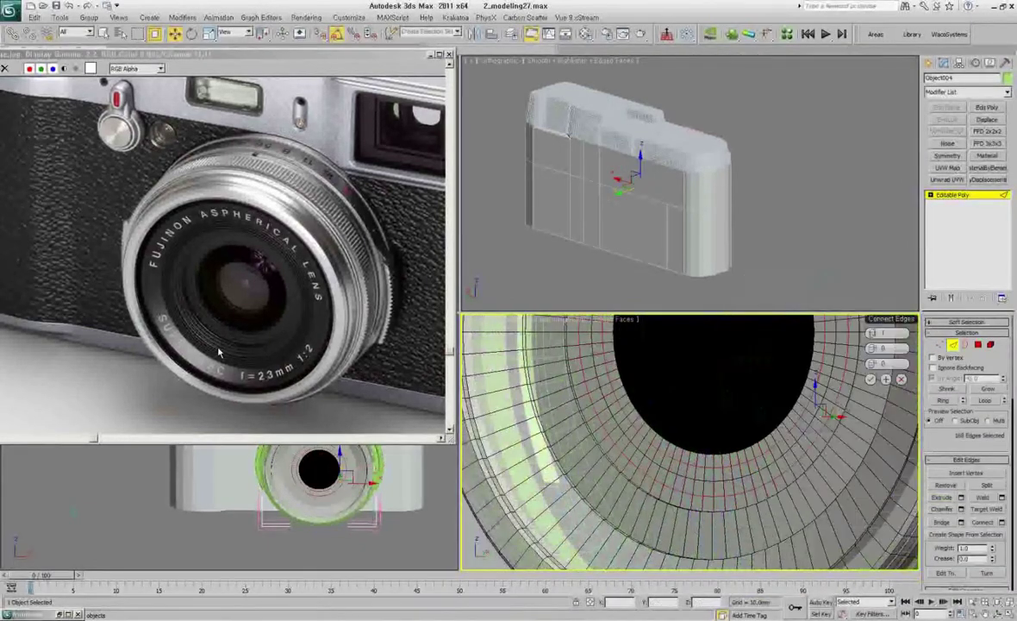
pyautogui.click(879, 379)
# Extrude the selected polygon rings to build stepped rings on the barrel.
pyautogui.moveTo(879, 379)
pyautogui.keyDown('alt'); pyautogui.mouseDown(button='middle')
pyautogui.moveTo(849, 383)
pyautogui.moveTo(784, 458)
pyautogui.mouseUp(button='middle'); pyautogui.keyUp('alt')
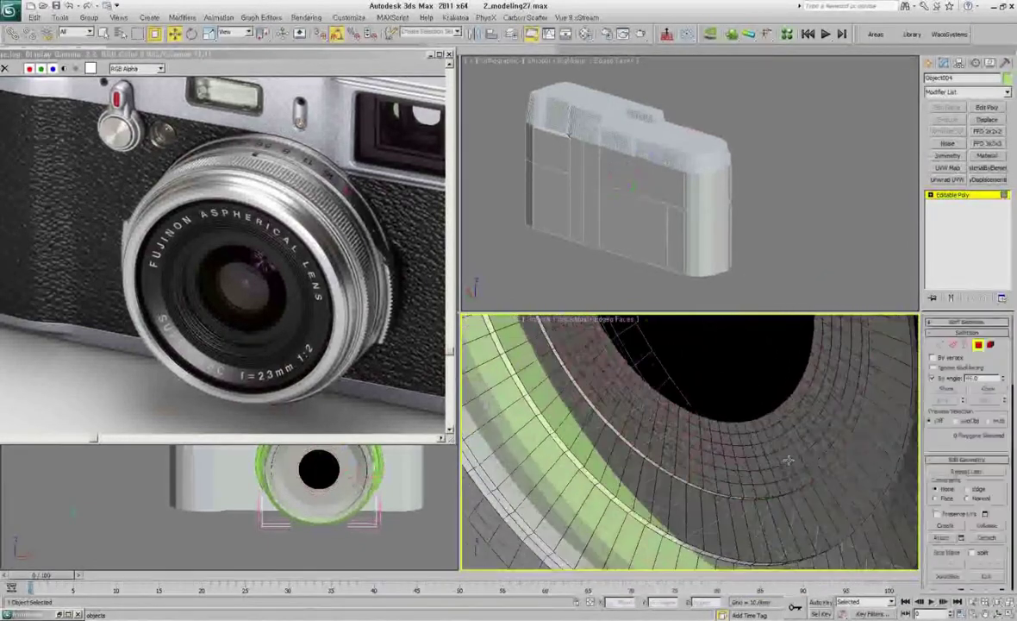
pyautogui.press('4')
pyautogui.hotkey('shift', 'e')
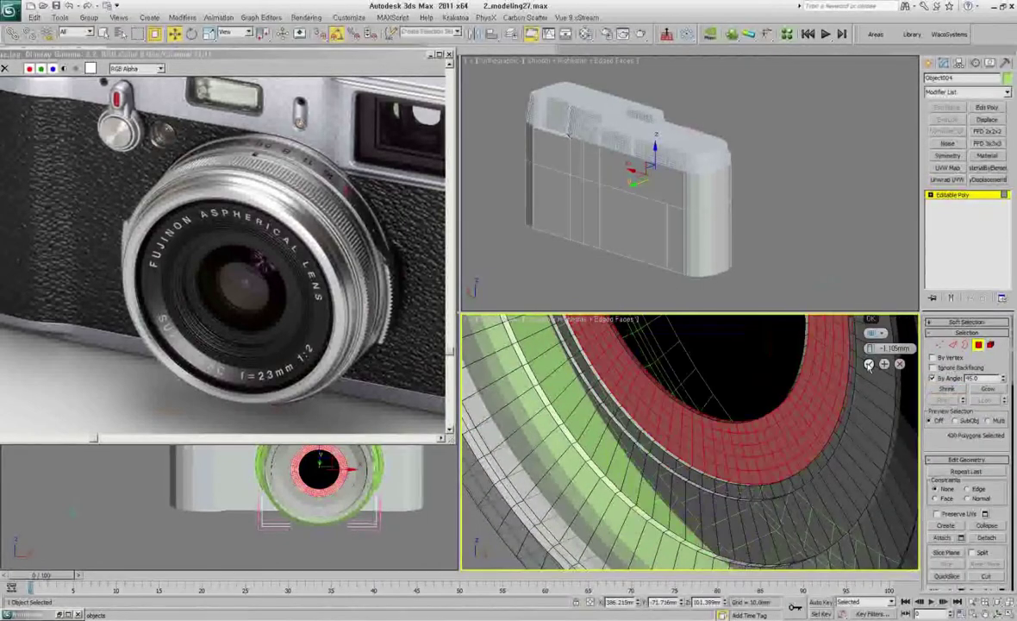
pyautogui.keyDown('alt'); pyautogui.moveTo(776, 431); pyautogui.dragTo(722, 416, button='middle'); pyautogui.keyUp('alt')
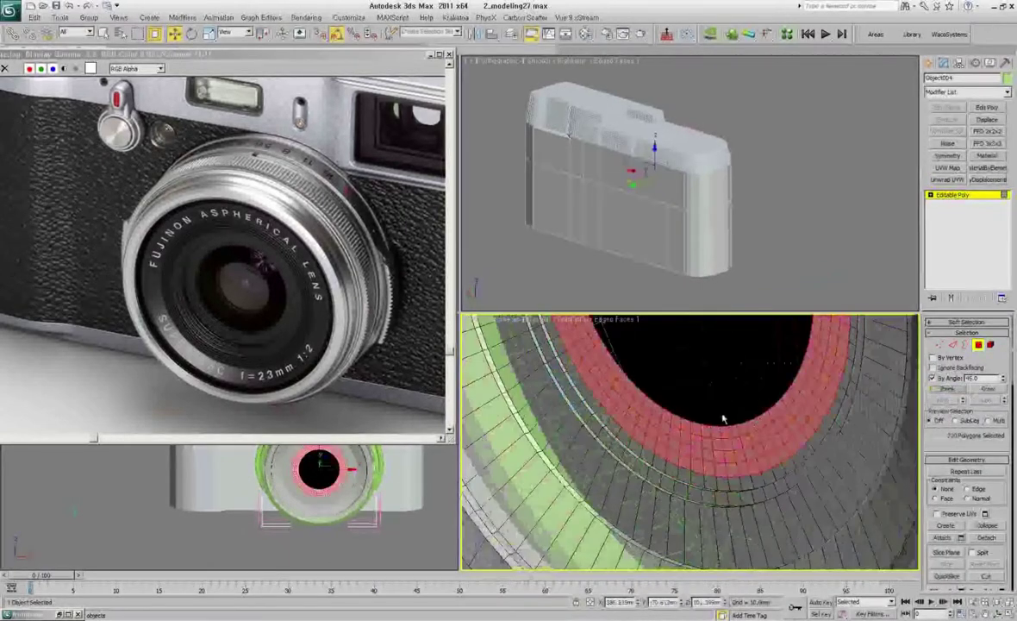
pyautogui.hotkey('shift', 'e')
pyautogui.click(946, 393)
pyautogui.keyDown('alt'); pyautogui.moveTo(862, 431); pyautogui.dragTo(667, 436, button='middle'); pyautogui.keyUp('alt')
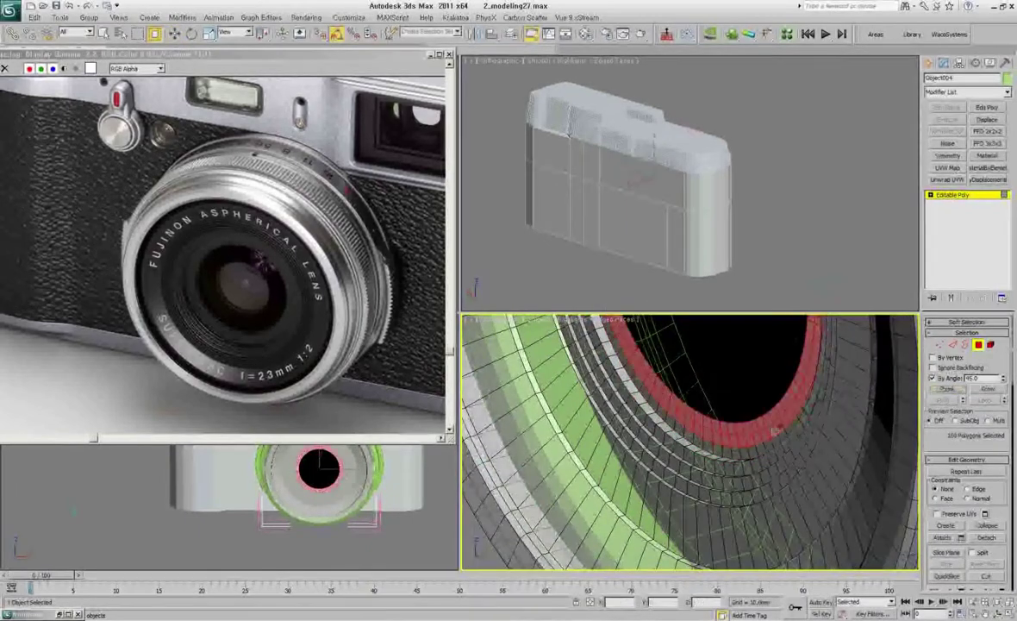
pyautogui.hotkey('shift', 'e')
pyautogui.click(858, 363)
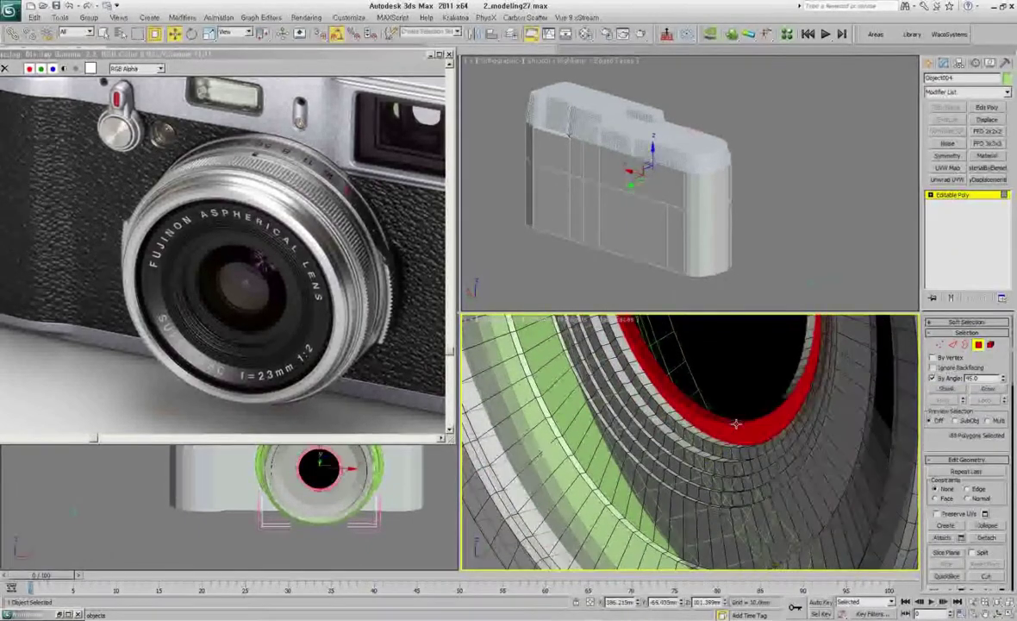
pyautogui.keyDown('alt'); pyautogui.moveTo(736, 423); pyautogui.dragTo(710, 430, button='middle'); pyautogui.keyUp('alt')
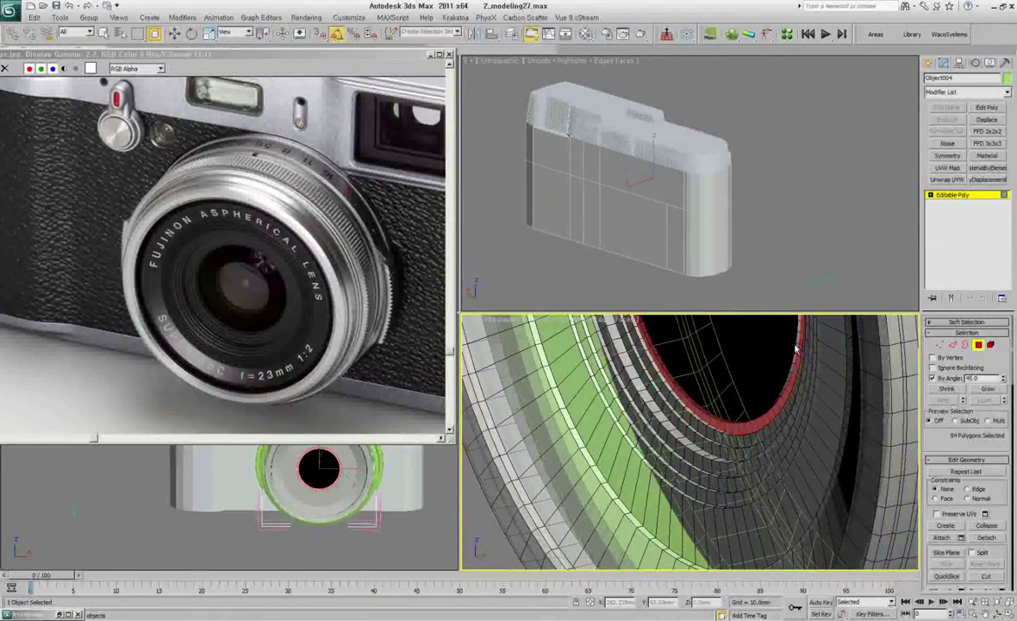
pyautogui.keyDown('alt'); pyautogui.moveTo(797, 349); pyautogui.dragTo(739, 415, button='middle'); pyautogui.keyUp('alt')
# Extrude the inner polygon ring inward by -1.042mm to form a groove.
pyautogui.press('2')
pyautogui.press('w')
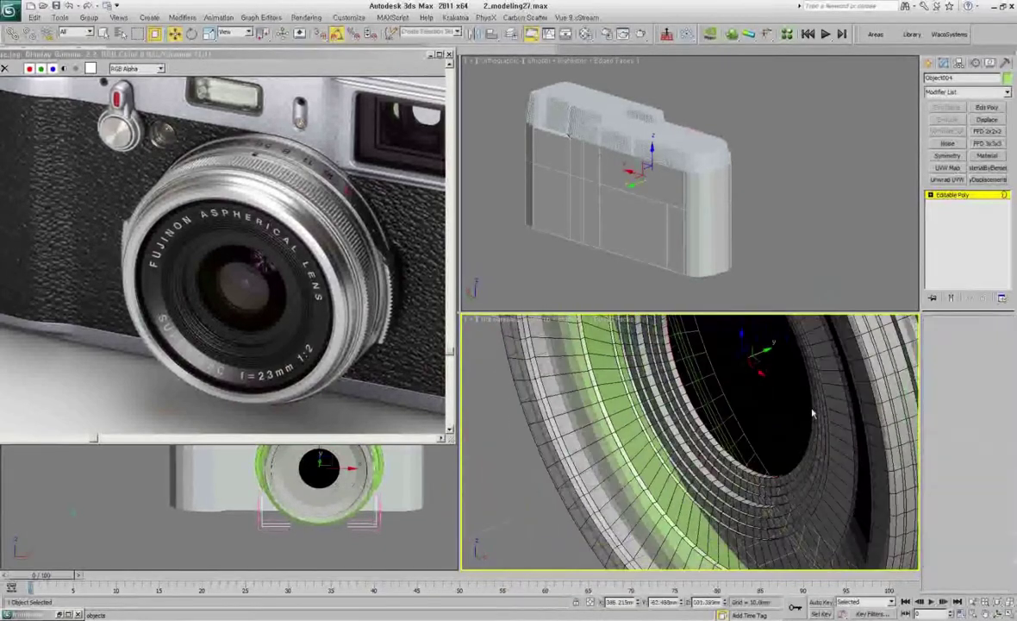
pyautogui.scroll(4, 734, 447)
pyautogui.scroll(2, 691, 453)
pyautogui.press('4')
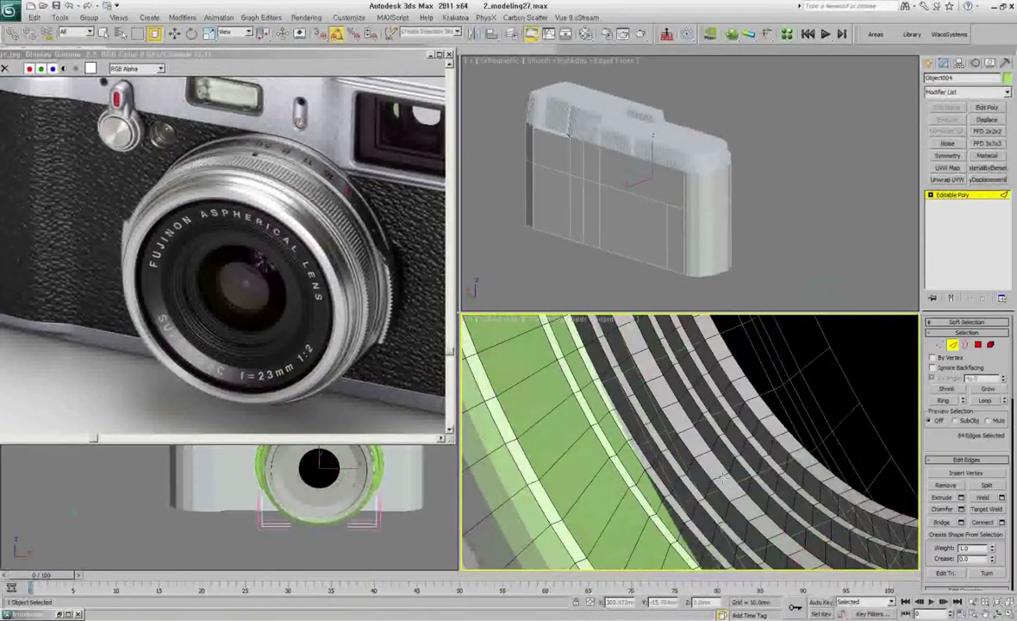
pyautogui.press('4')
pyautogui.rightClick(733, 485)
pyautogui.click(872, 356)
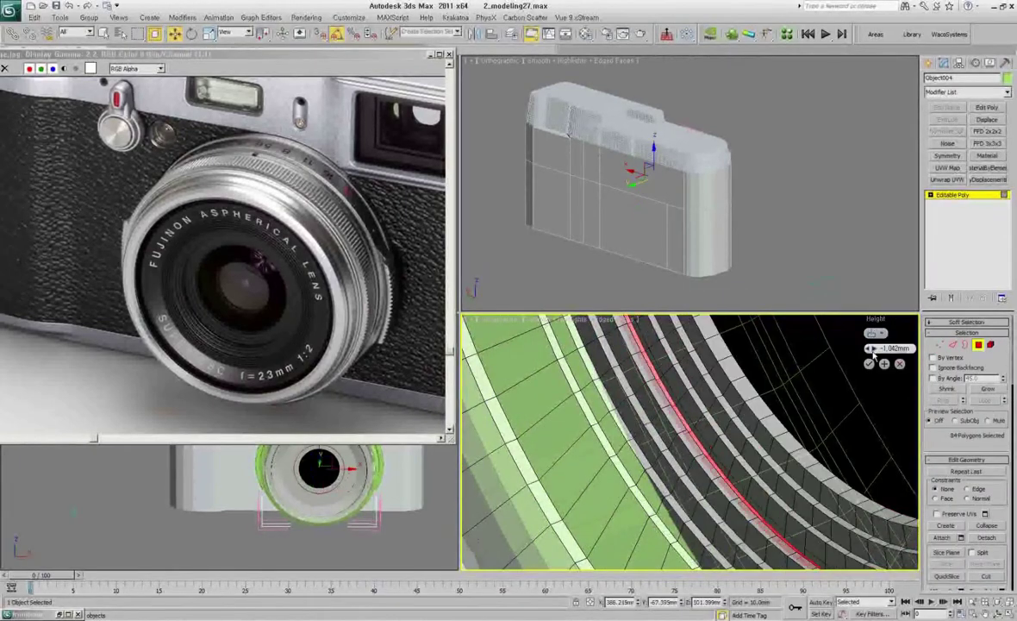
pyautogui.click(869, 364)
pyautogui.scroll(-3, 689, 440)
pyautogui.scroll(2, 690, 439)
# Add two connecting edge loops around the inner ring.
pyautogui.press('2')
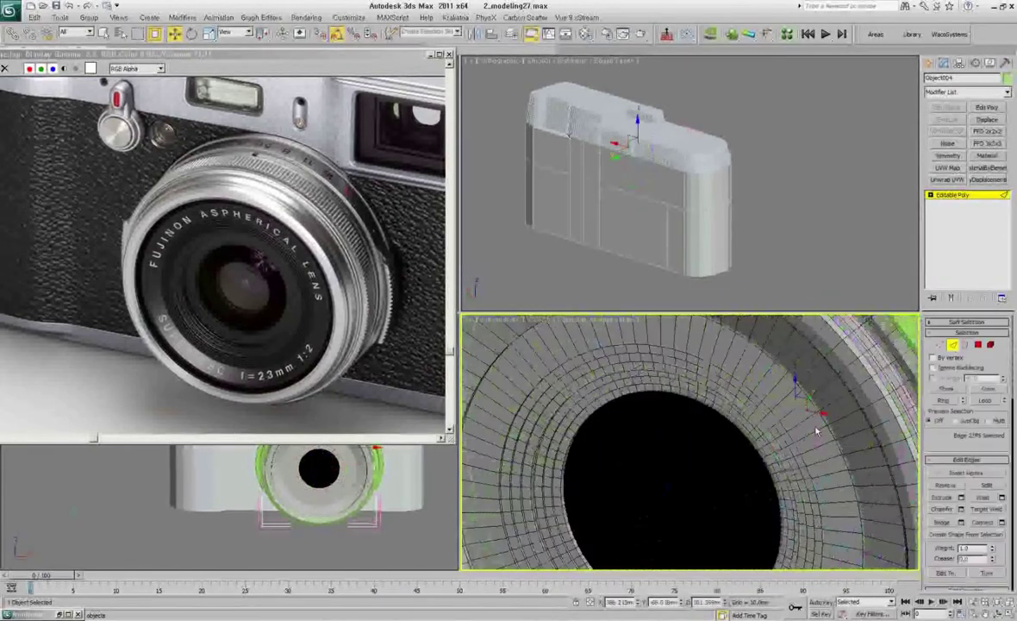
pyautogui.rightClick(746, 457)
pyautogui.click(753, 445)
pyautogui.click(871, 378)
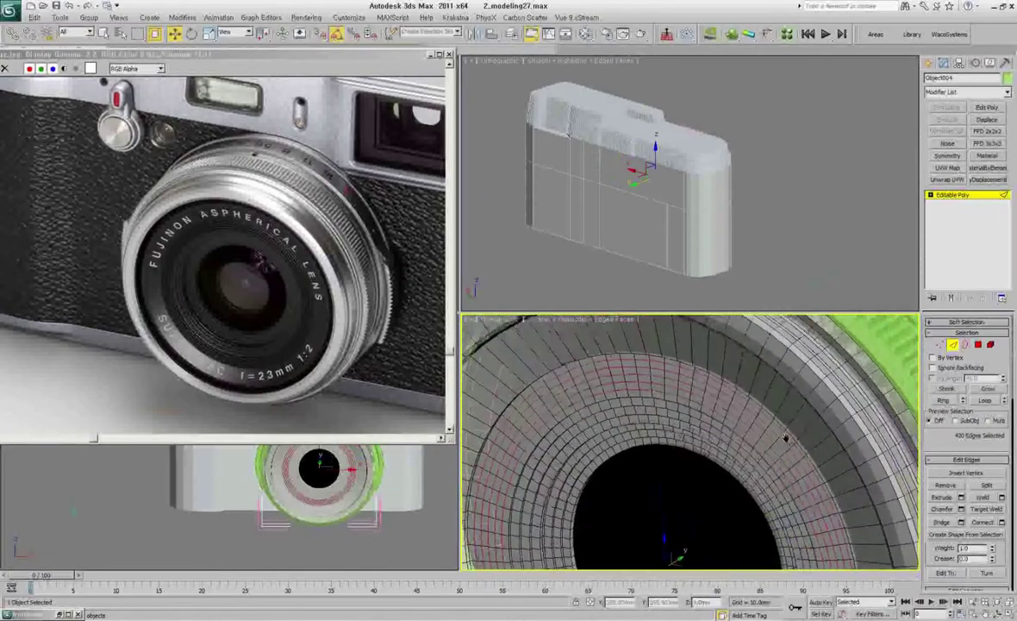
pyautogui.scroll(3, 689, 439)
pyautogui.hotkey('shift', 'e')
pyautogui.press('3')
pyautogui.scroll(-3, 645, 422)
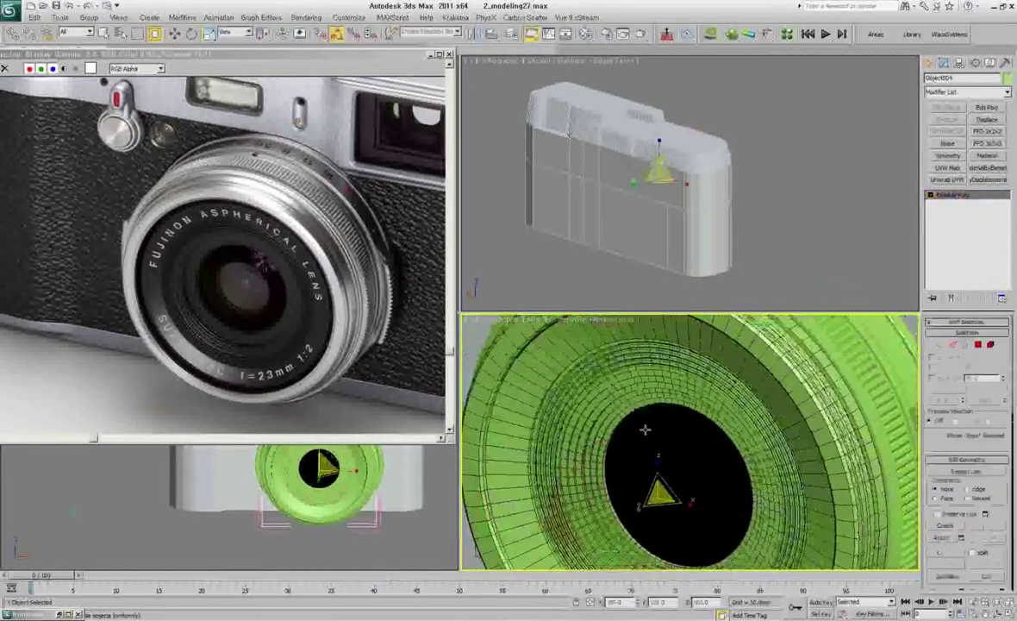
pyautogui.moveTo(818, 463)
pyautogui.keyDown('alt'); pyautogui.mouseDown(button='middle')
pyautogui.moveTo(720, 457)
pyautogui.moveTo(690, 431)
pyautogui.mouseUp(button='middle'); pyautogui.keyUp('alt')
# Chamfer the selected edge loop and return the lens to object level.
pyautogui.press('w')
pyautogui.scroll(-2, 690, 431)
pyautogui.press('2')
pyautogui.rightClick(569, 406)
pyautogui.click(552, 431)
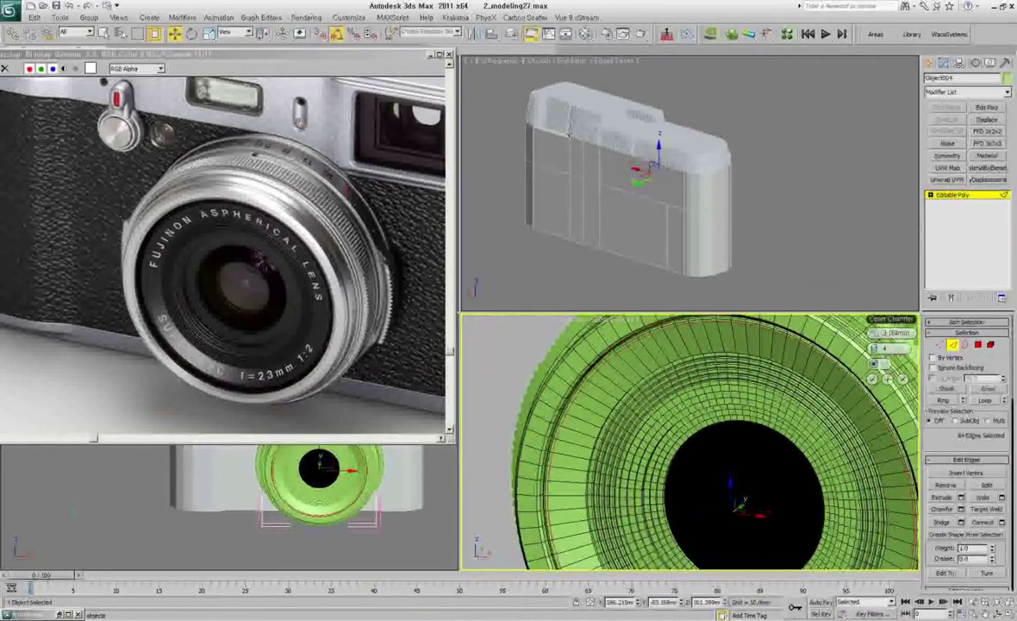
pyautogui.click(874, 379)
pyautogui.press('4')
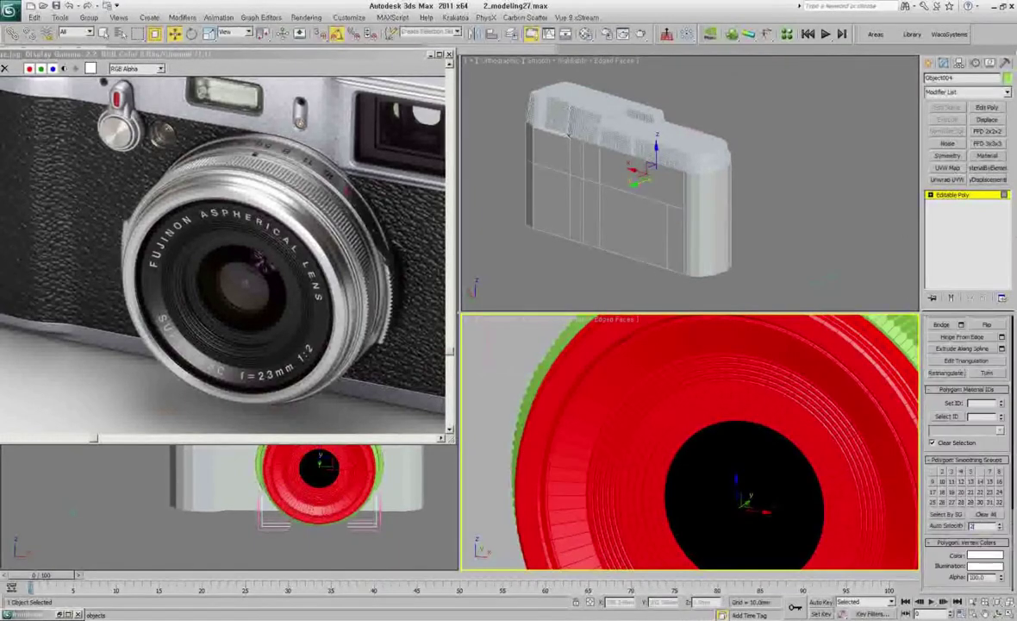
pyautogui.press('4')
pyautogui.press('z')
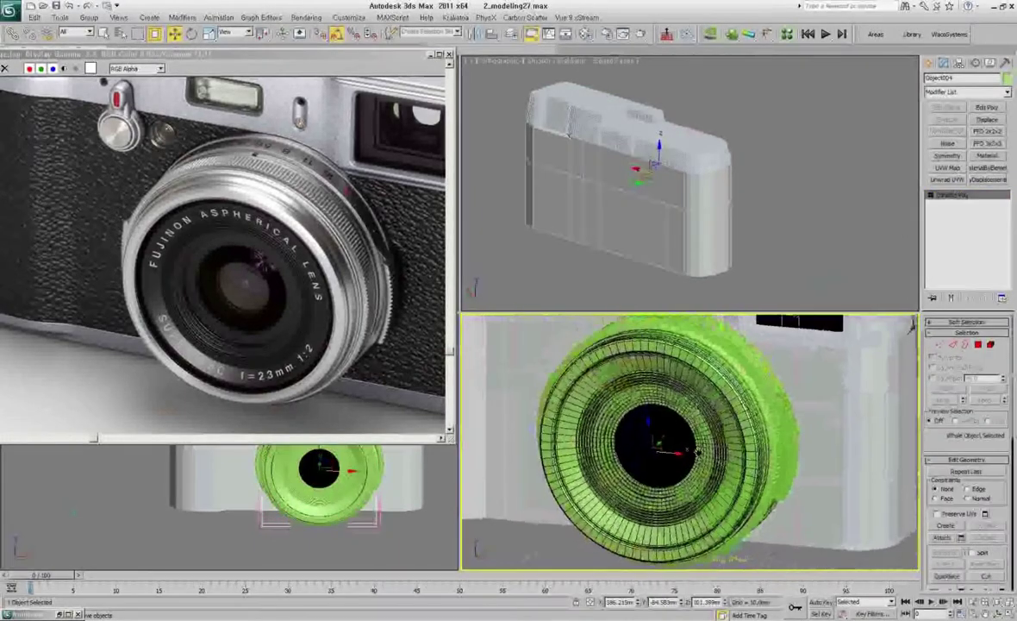
pyautogui.click(932, 63)
# Create a sphere in the lens opening and scale it flat into a glass disc.
pyautogui.click(947, 142)
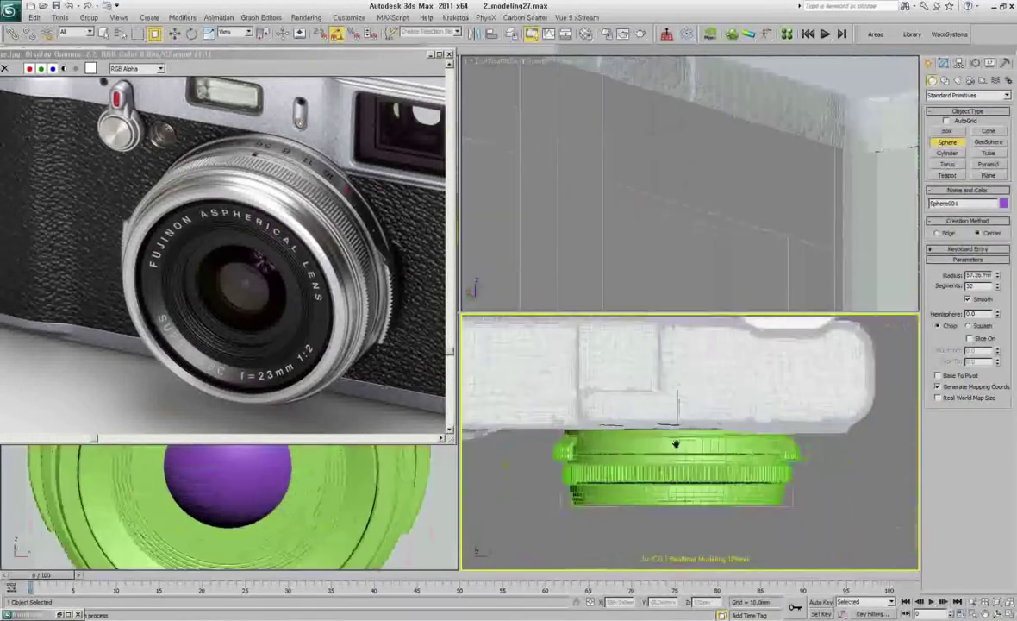
pyautogui.rightClick(693, 392)
pyautogui.click(715, 427)
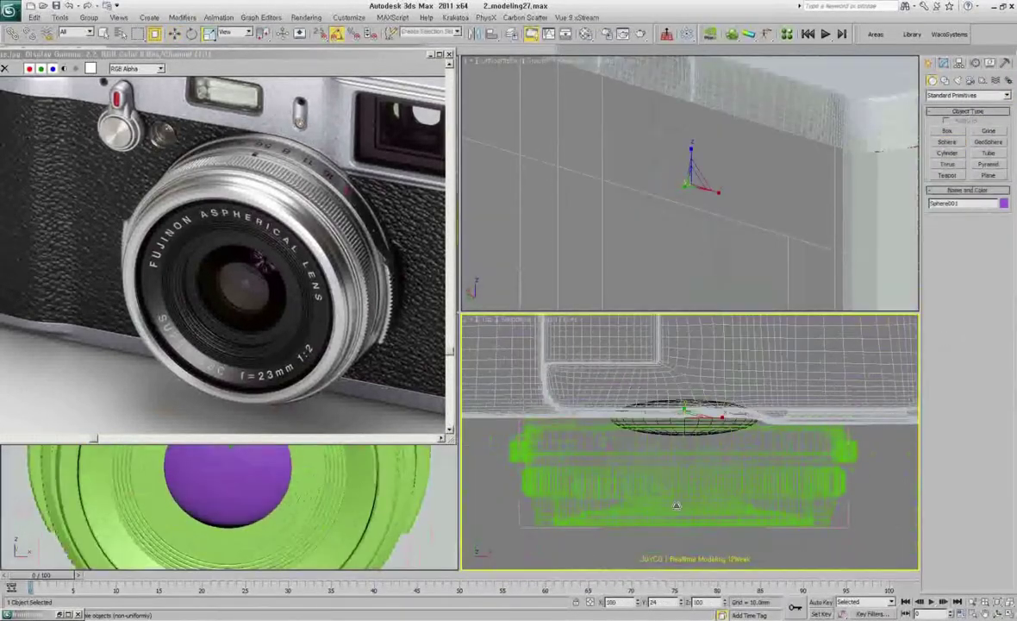
pyautogui.press('z')
pyautogui.press('w')
pyautogui.click(944, 63)
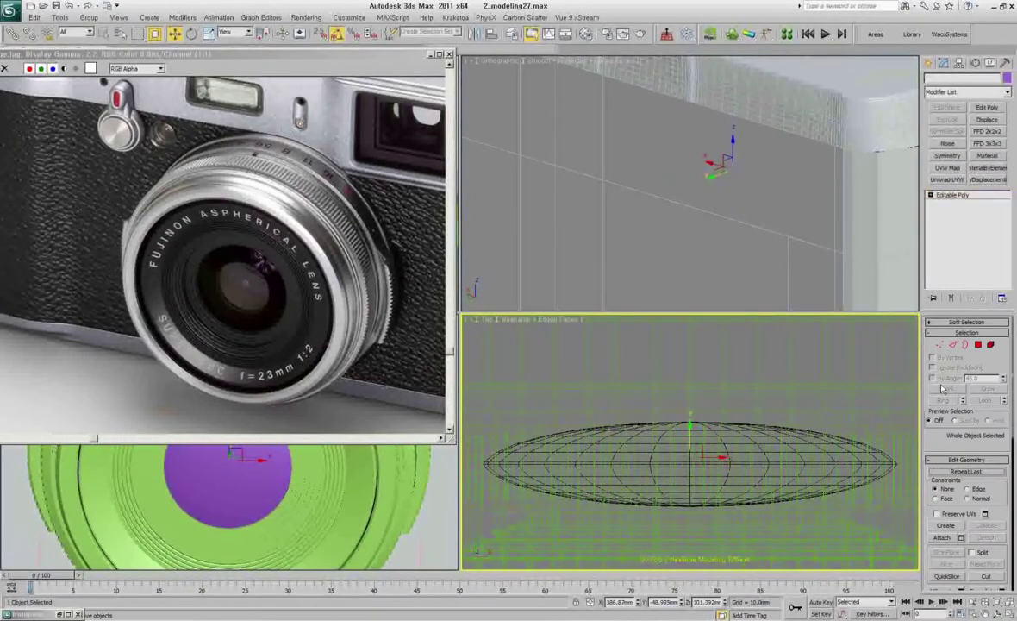
# Check the glass disc's placement from a side view, then select the top body shell.
pyautogui.keyDown('alt'); pyautogui.moveTo(690, 466); pyautogui.dragTo(741, 491, button='middle'); pyautogui.keyUp('alt')
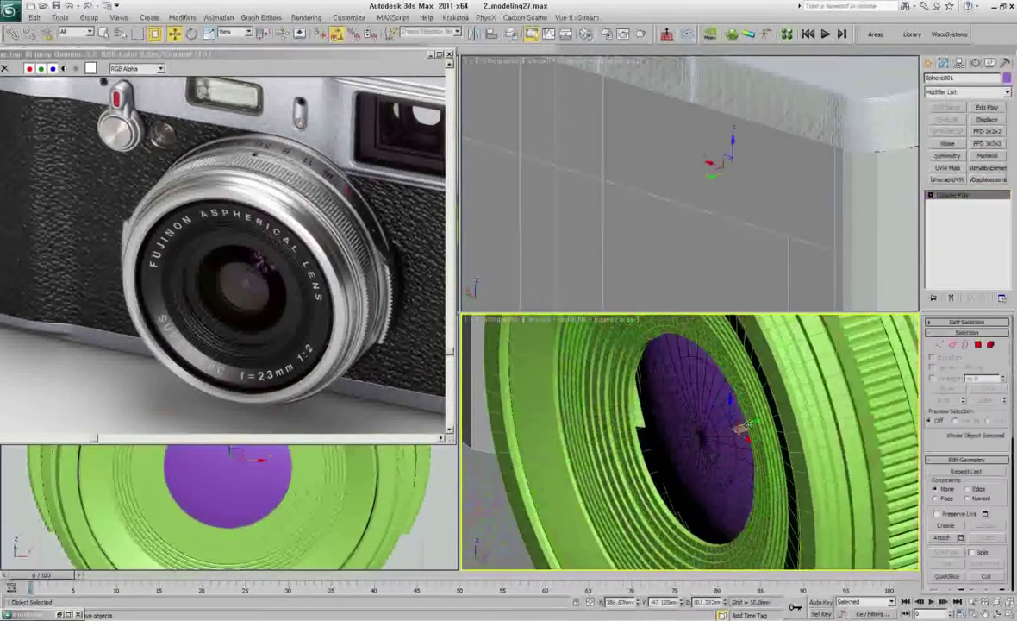
pyautogui.scroll(-4, 741, 491)
pyautogui.scroll(-2, 750, 536)
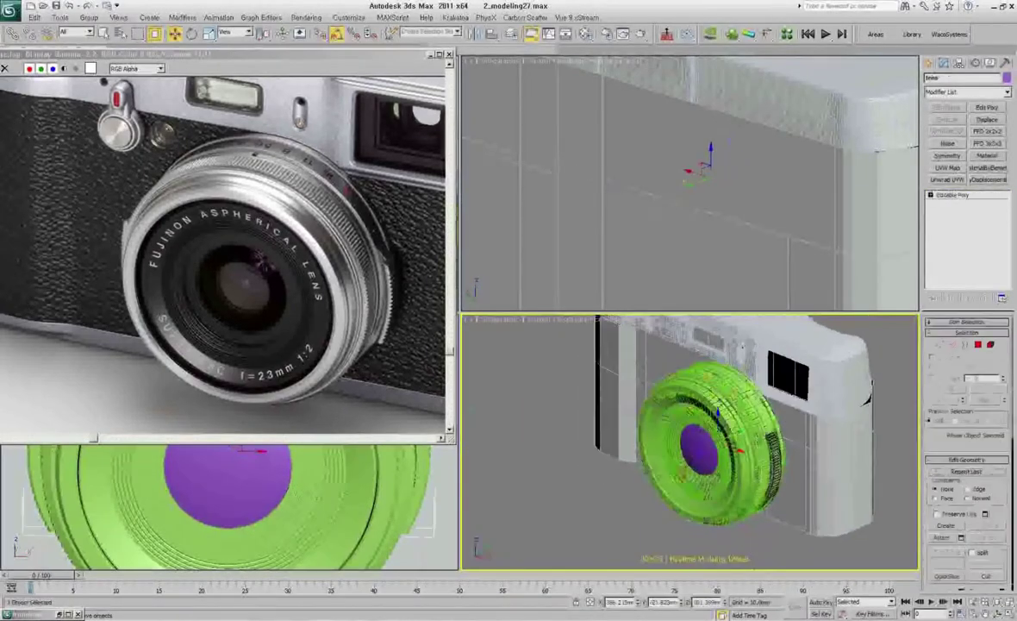
pyautogui.scroll(-2, 749, 536)
pyautogui.scroll(3, 750, 517)
pyautogui.moveTo(749, 517)
pyautogui.keyDown('alt'); pyautogui.mouseDown(button='middle')
pyautogui.moveTo(755, 422)
pyautogui.moveTo(629, 435)
pyautogui.mouseUp(button='middle'); pyautogui.keyUp('alt')
pyautogui.click(652, 435)
pyautogui.scroll(2, 652, 434)
# Open the newer scene file 2_modeling36.max.
pyautogui.click(11, 10)
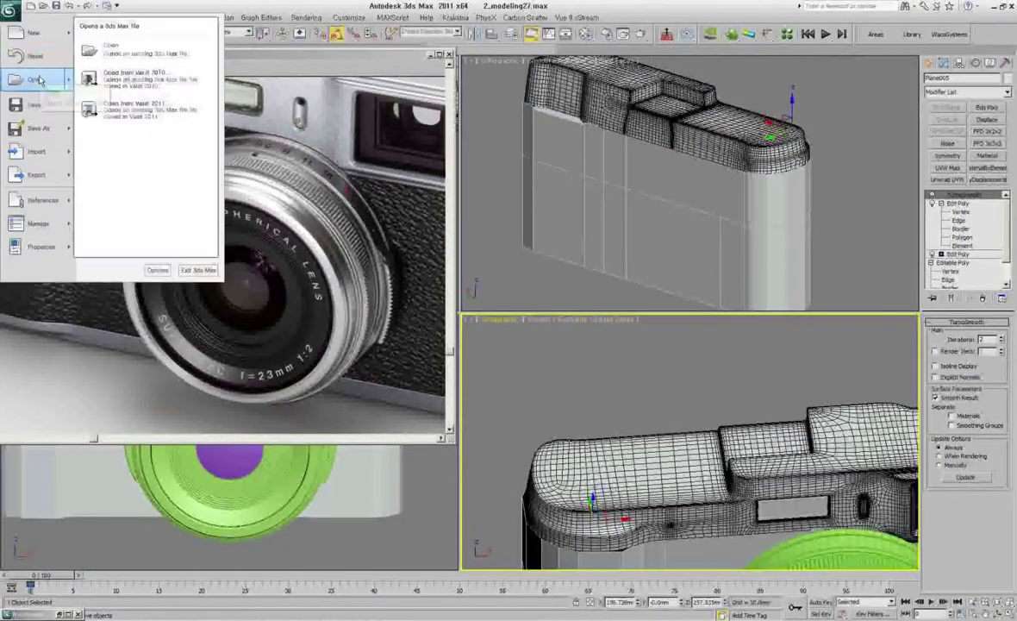
pyautogui.click(35, 79)
pyautogui.press('Up')
pyautogui.press('Up')
pyautogui.press('Up')
pyautogui.press('Up')
pyautogui.press('Up')
pyautogui.press('Return')
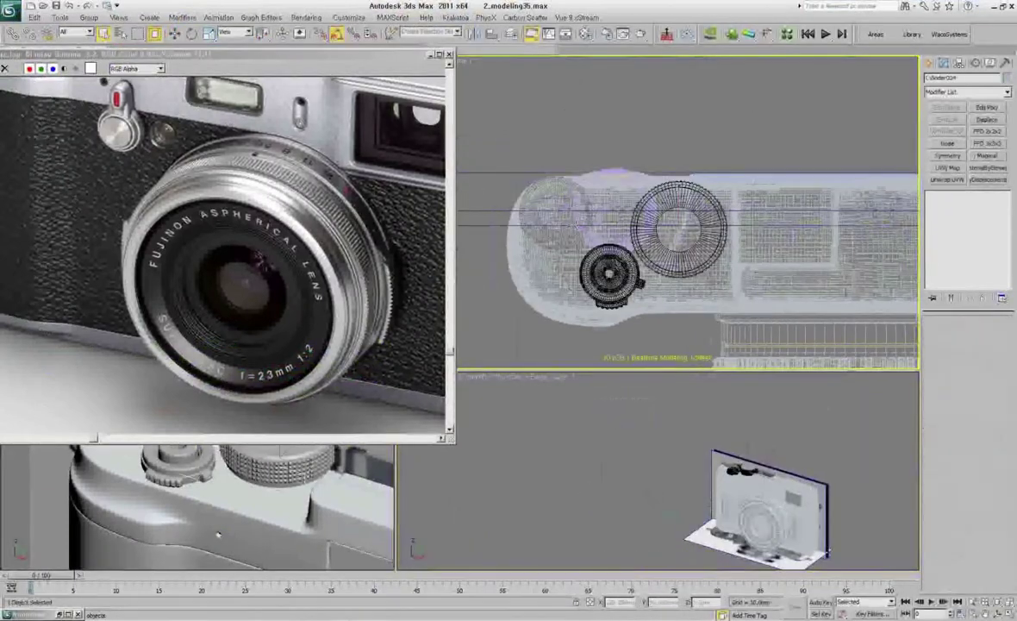
# Hide the top dials, shade the top view, then unhide and isolate the blueprint layer objects.
pyautogui.rightClick(653, 255)
pyautogui.click(692, 225)
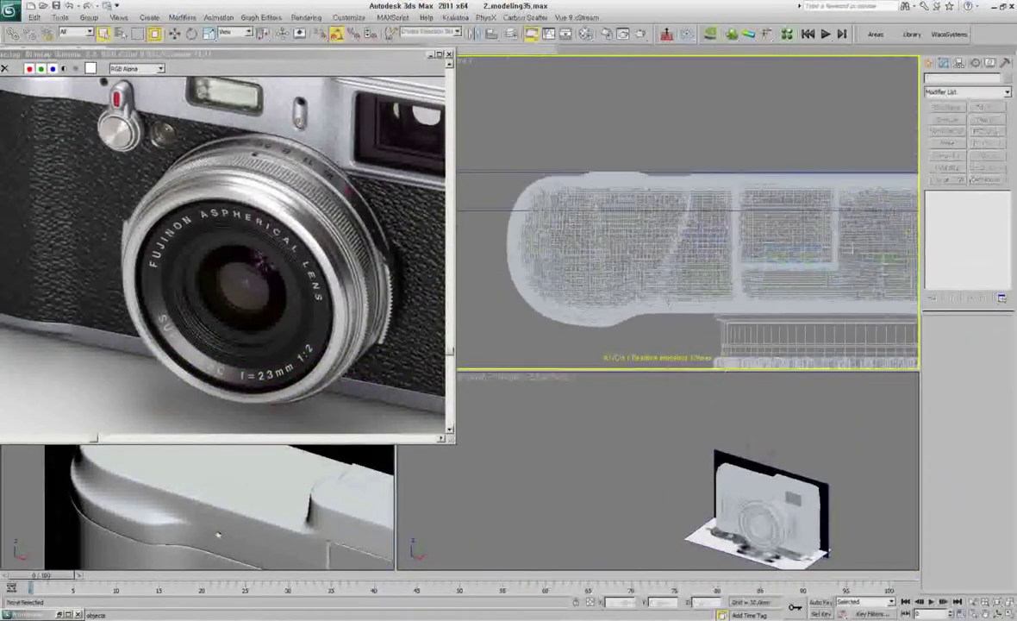
pyautogui.press('F3')
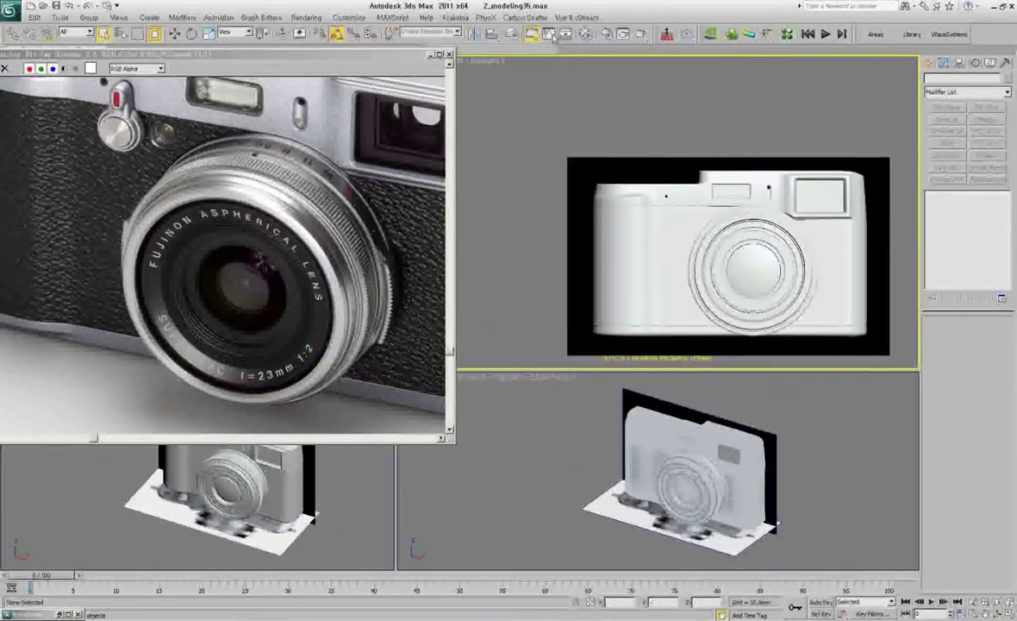
pyautogui.click(511, 33)
pyautogui.click(196, 271)
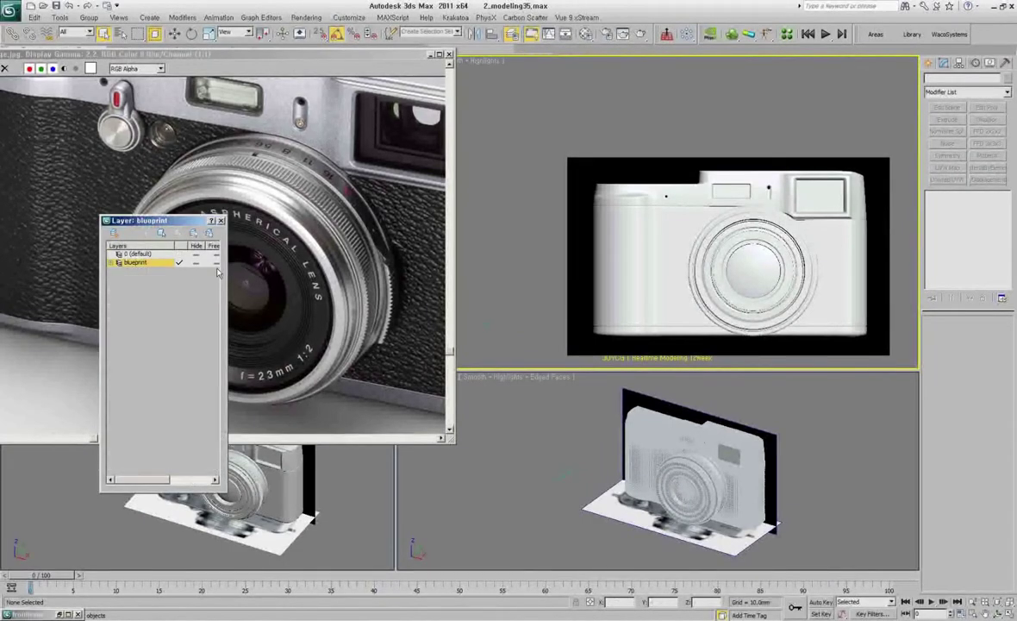
pyautogui.hotkey('alt', 'q')
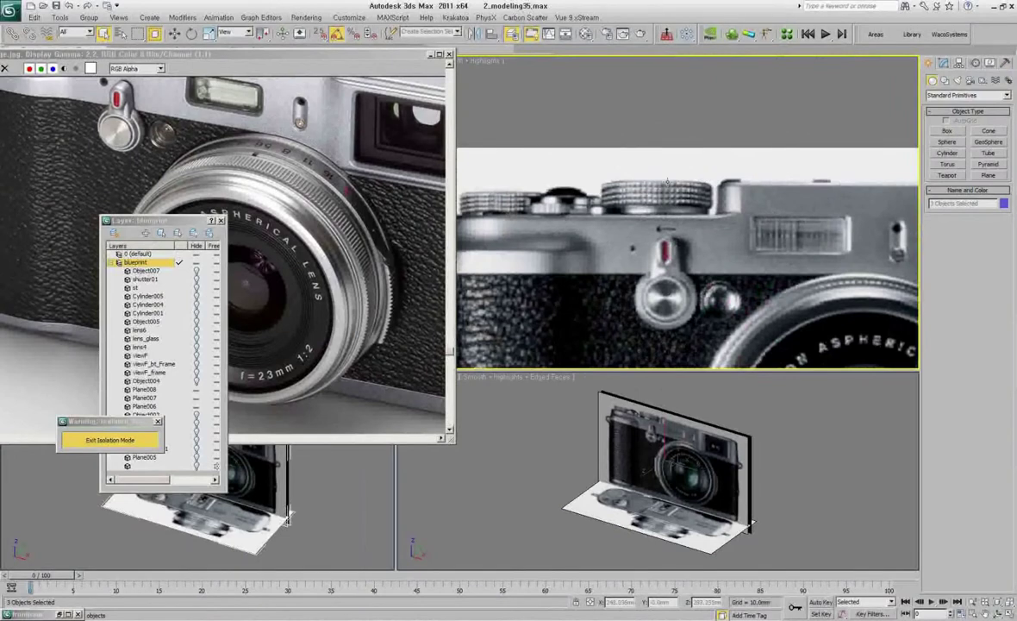
# Draw a cylinder over the top dial and set it to 80 sides.
pyautogui.click(947, 153)
pyautogui.moveTo(657, 188); pyautogui.dragTo(657, 252)
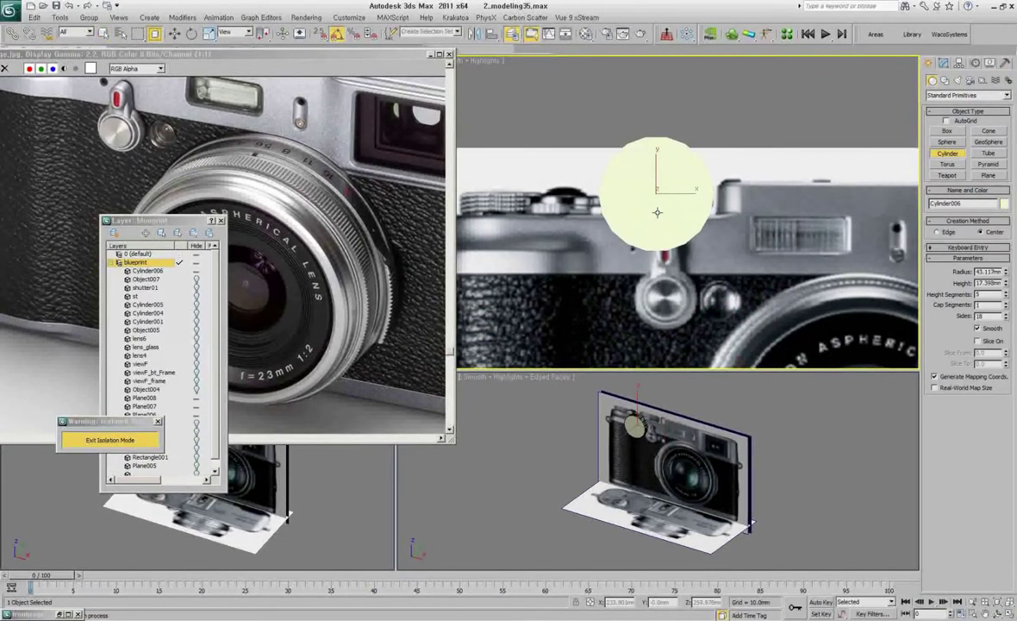
pyautogui.click(657, 184)
pyautogui.rightClick(655, 184)
pyautogui.click(676, 192)
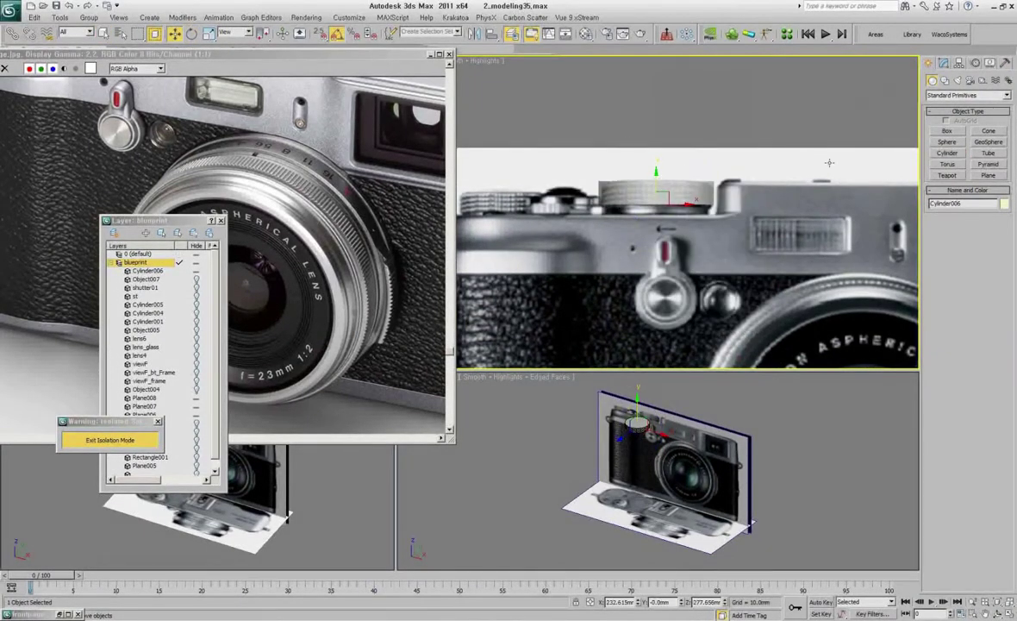
pyautogui.click(944, 62)
pyautogui.scroll(3, 900, 357)
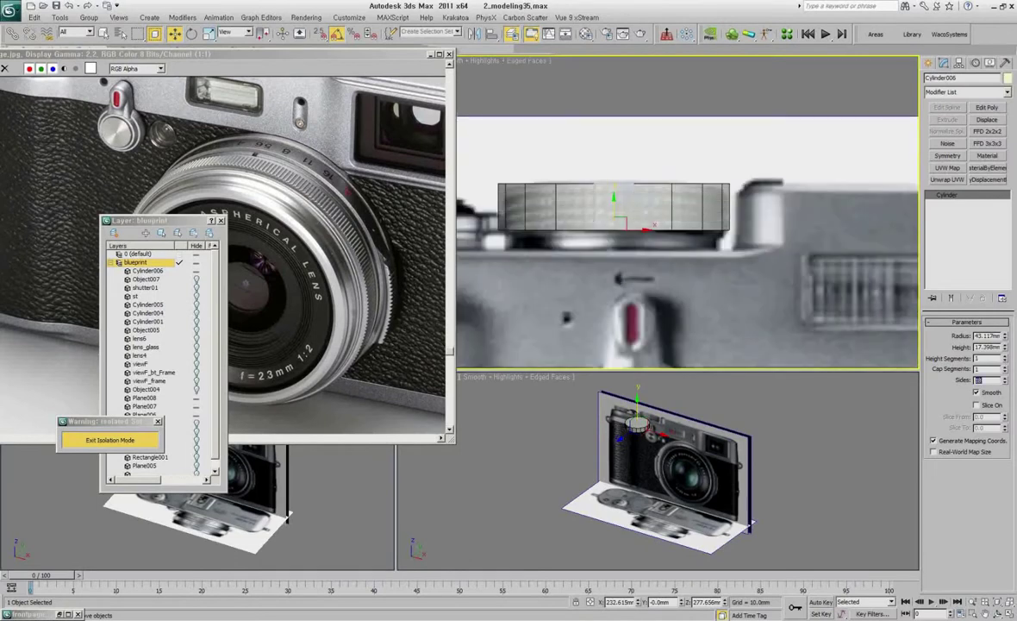
# Select the cylinder's ring of side edges and connect them with several horizontal loops.
pyautogui.keyDown('alt'); pyautogui.moveTo(727, 240); pyautogui.dragTo(681, 252, button='middle'); pyautogui.keyUp('alt')
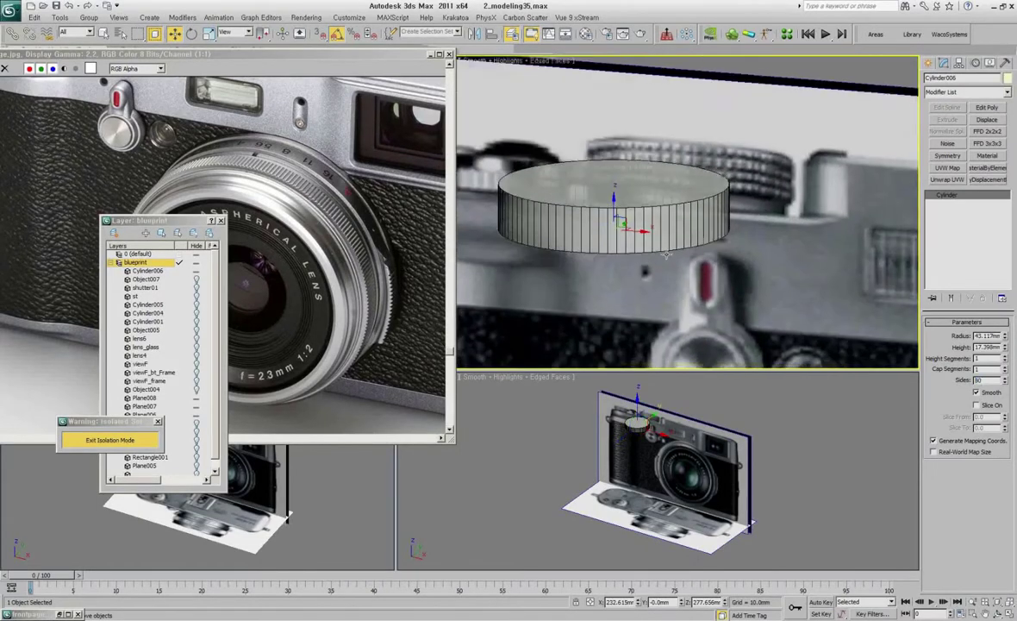
pyautogui.press('2')
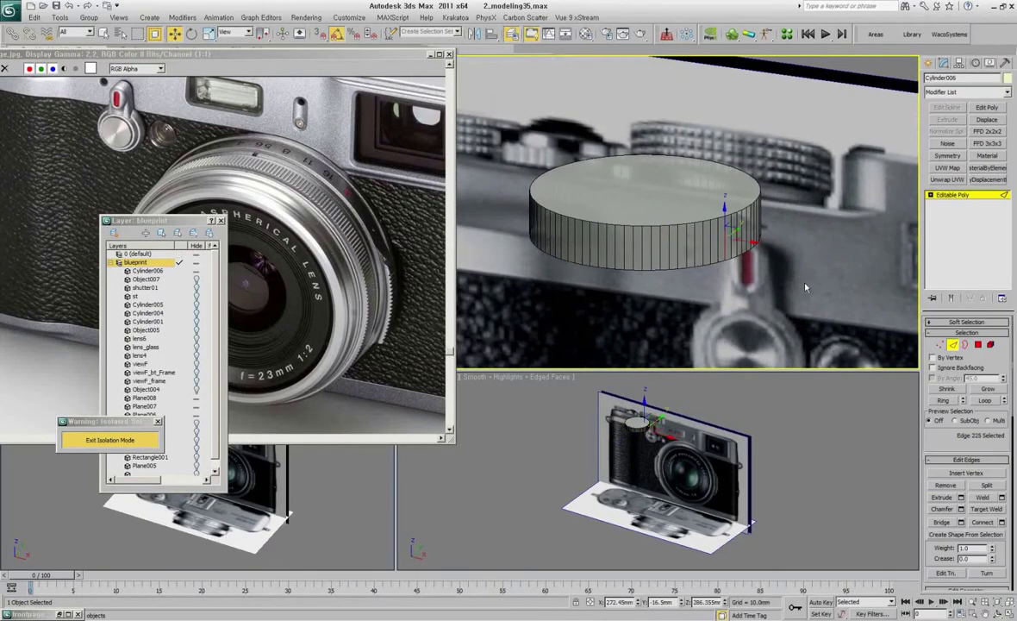
pyautogui.keyDown('shift'); pyautogui.click(750, 233); pyautogui.keyUp('shift')
pyautogui.rightClick(776, 216)
pyautogui.click(815, 135)
pyautogui.moveTo(881, 81); pyautogui.dragTo(881, 77)
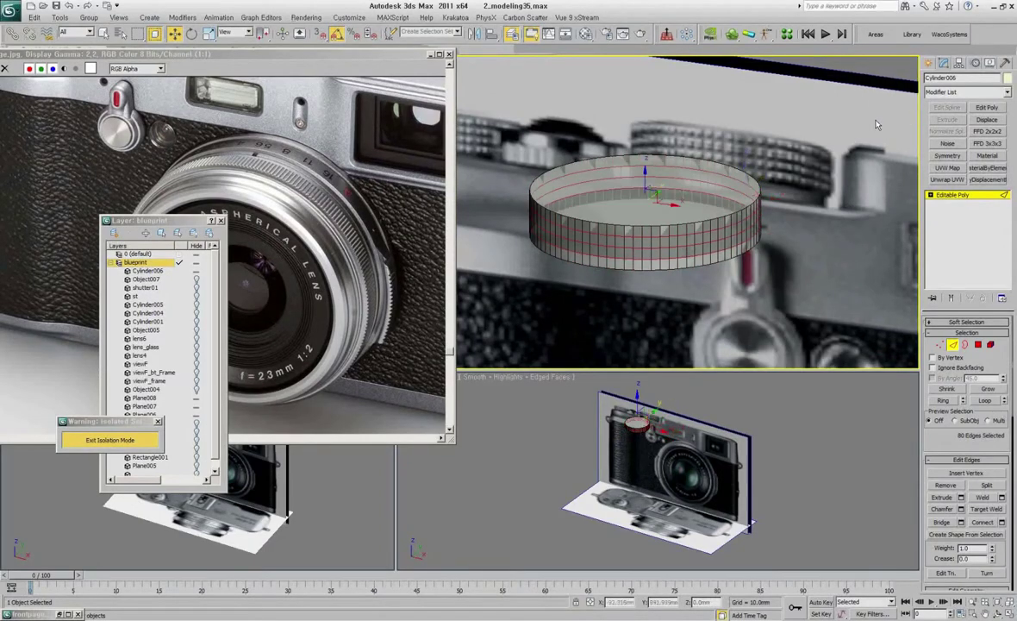
pyautogui.press('f')
pyautogui.scroll(2, 304, 207)
pyautogui.scroll(2, 303, 207)
pyautogui.scroll(2, 303, 207)
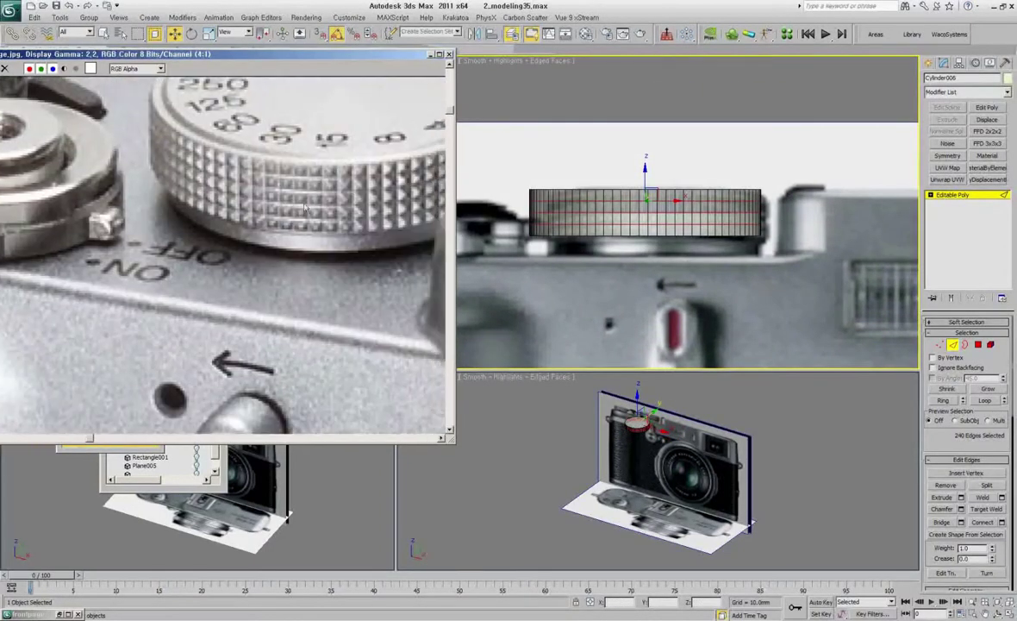
pyautogui.hotkey('ctrl', 'z')
# Connect additional edge loops around the disc's side.
pyautogui.rightClick(681, 205)
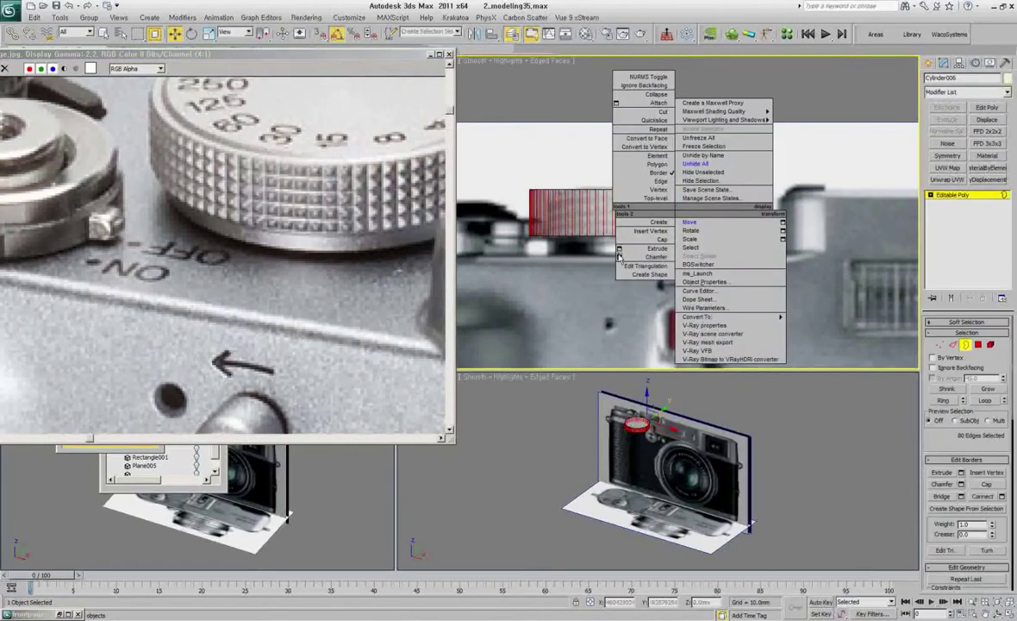
pyautogui.click(768, 121)
pyautogui.moveTo(655, 241)
pyautogui.keyDown('alt'); pyautogui.mouseDown(button='middle')
pyautogui.moveTo(650, 255)
pyautogui.moveTo(721, 222)
pyautogui.mouseUp(button='middle'); pyautogui.keyUp('alt')
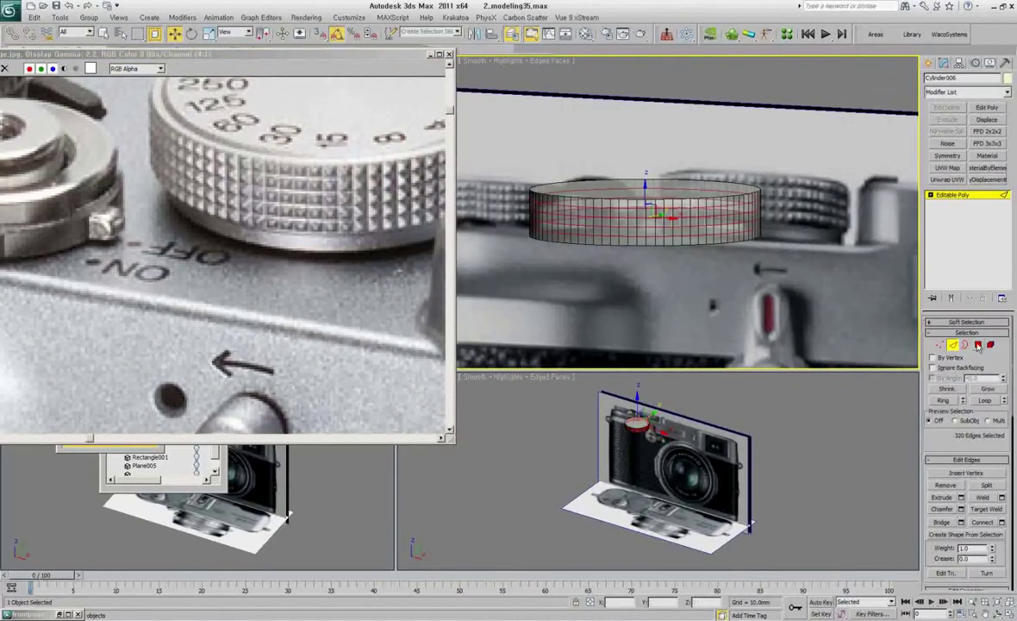
# Bevel the side polygons by polygon into rows of small pyramid knurling studs.
pyautogui.press('4')
pyautogui.press('F12')
pyautogui.press('F12')
pyautogui.scroll(2, 721, 223)
pyautogui.rightClick(694, 216)
pyautogui.scroll(3, 725, 233)
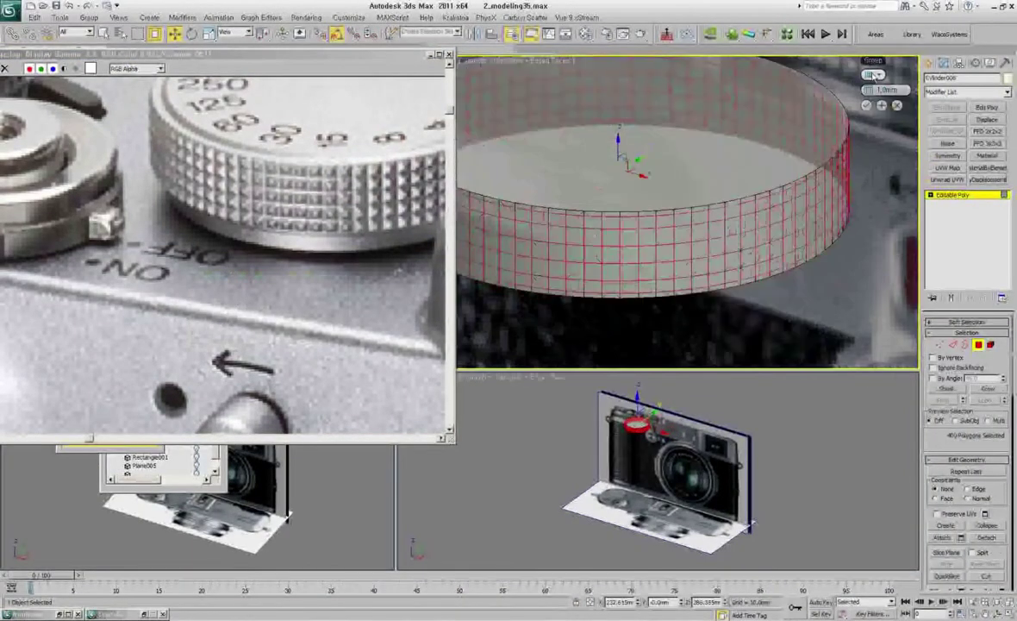
pyautogui.rightClick(750, 226)
pyautogui.click(738, 263)
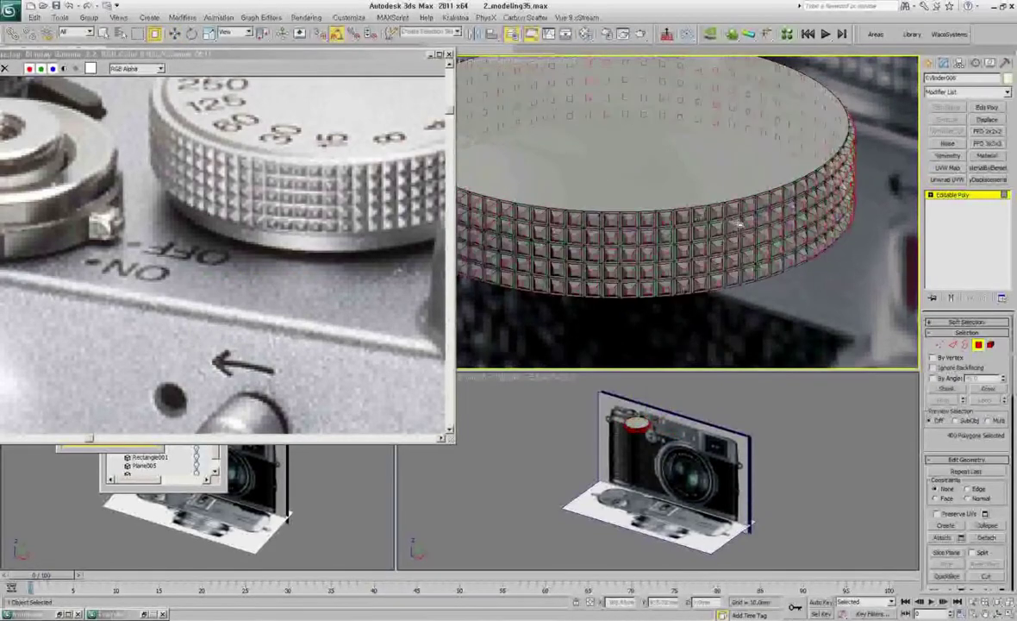
pyautogui.scroll(-4, 687, 211)
pyautogui.scroll(5, 687, 211)
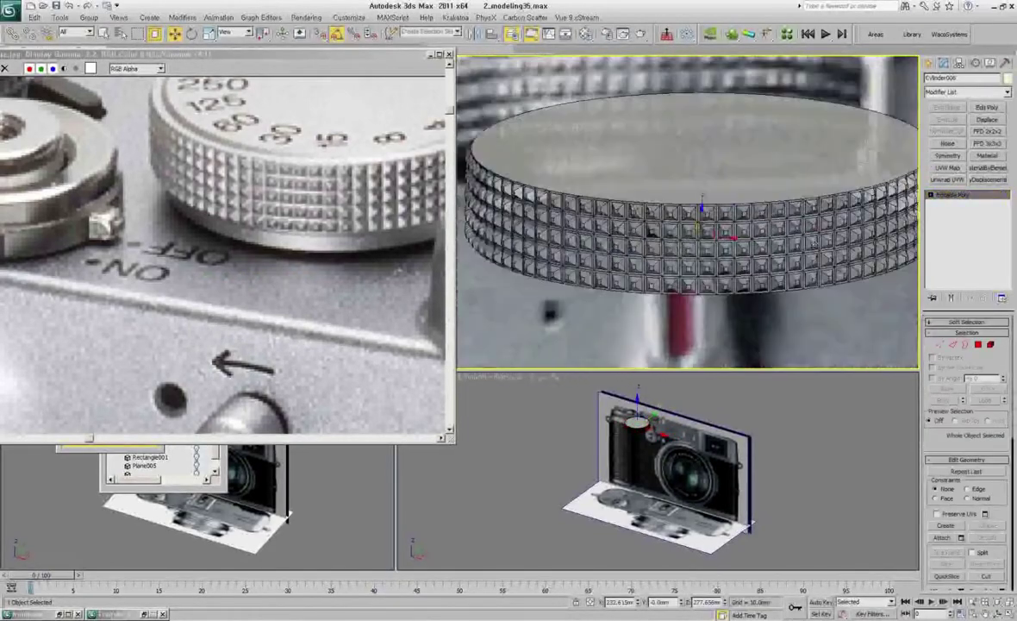
# Bevel the dial's bottom face into stepped rings.
pyautogui.press('w')
pyautogui.rightClick(692, 234)
pyautogui.click(705, 246)
pyautogui.moveTo(698, 258)
pyautogui.keyDown('alt'); pyautogui.mouseDown(button='middle')
pyautogui.moveTo(705, 246)
pyautogui.moveTo(689, 226)
pyautogui.mouseUp(button='middle'); pyautogui.keyUp('alt')
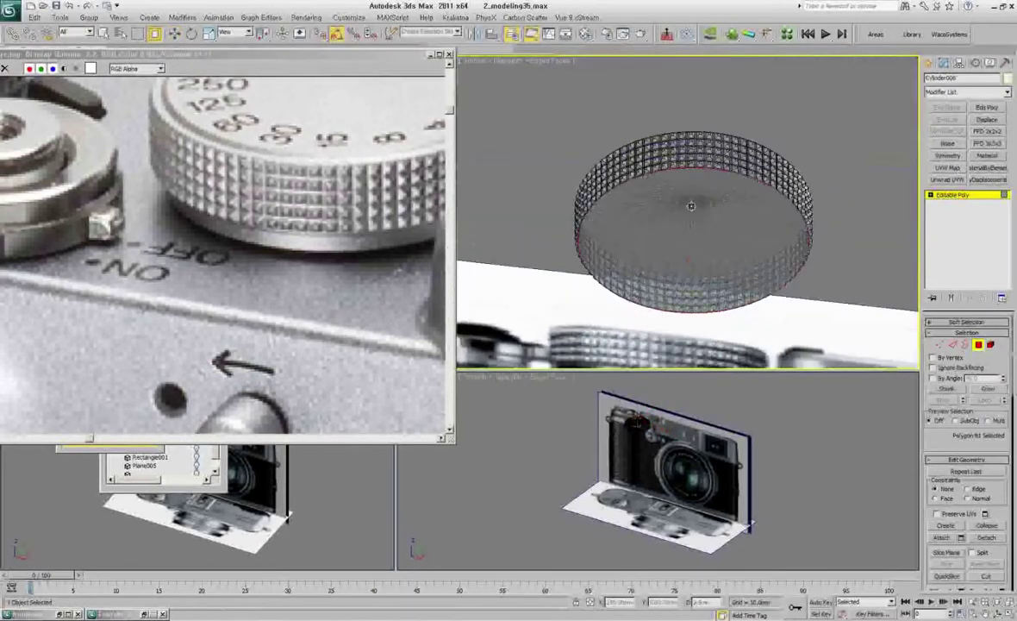
pyautogui.rightClick(689, 226)
pyautogui.click(696, 214)
pyautogui.rightClick(698, 206)
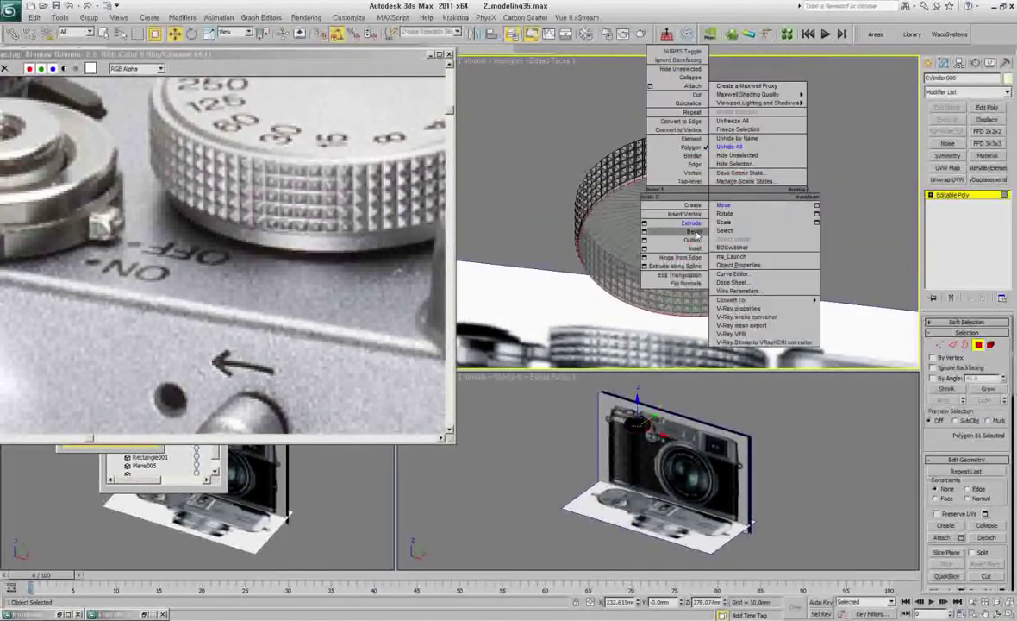
pyautogui.moveTo(697, 206)
pyautogui.keyDown('alt'); pyautogui.mouseDown(button='middle')
pyautogui.moveTo(723, 239)
pyautogui.moveTo(725, 277)
pyautogui.mouseUp(button='middle'); pyautogui.keyUp('alt')
pyautogui.rightClick(722, 239)
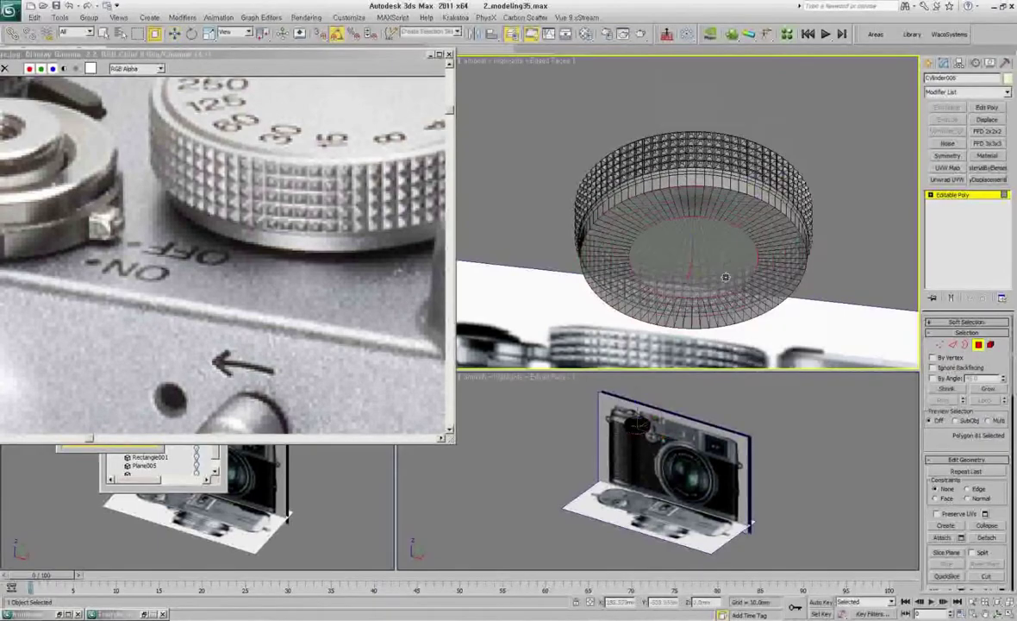
# Bring the dial's underside into view and switch to its edges for chamfering.
pyautogui.moveTo(665, 266)
pyautogui.keyDown('alt'); pyautogui.mouseDown(button='middle')
pyautogui.moveTo(727, 214)
pyautogui.moveTo(715, 224)
pyautogui.mouseUp(button='middle'); pyautogui.keyUp('alt')
pyautogui.scroll(5, 690, 242)
pyautogui.press('2')
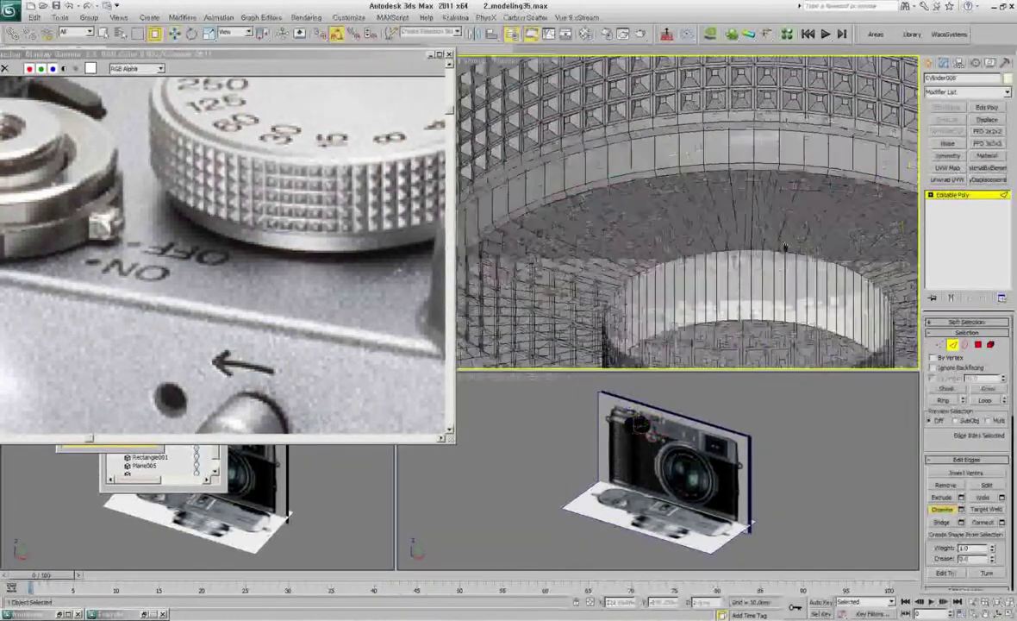
pyautogui.scroll(-6, 716, 224)
# Clone the knurled dial as a Copy, Cylinder007, onto the second top dial.
pyautogui.press('2')
pyautogui.press('f')
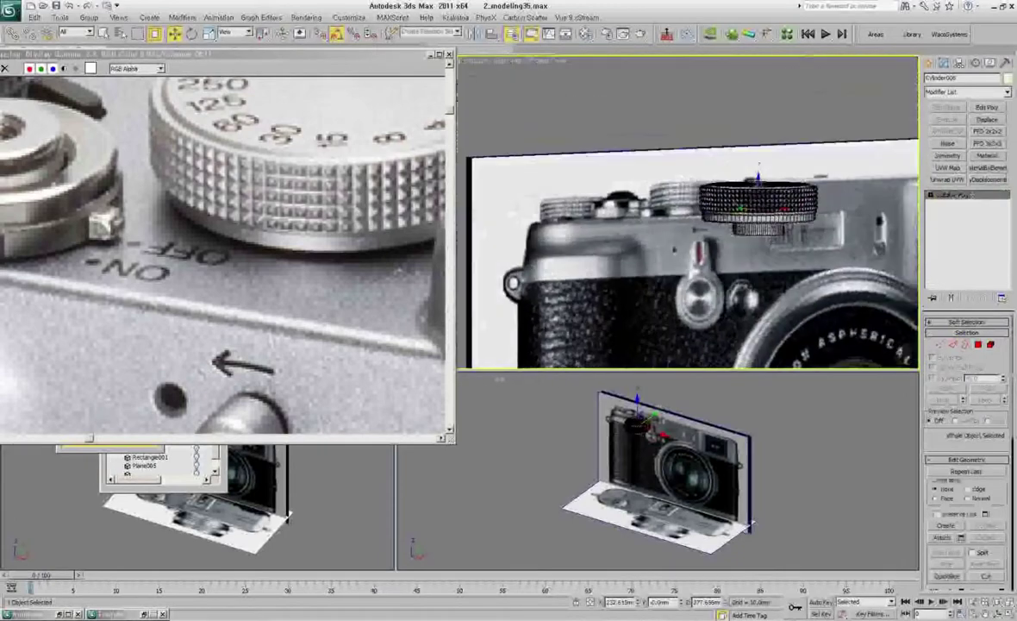
pyautogui.press('t')
pyautogui.press('z')
pyautogui.press('Return')
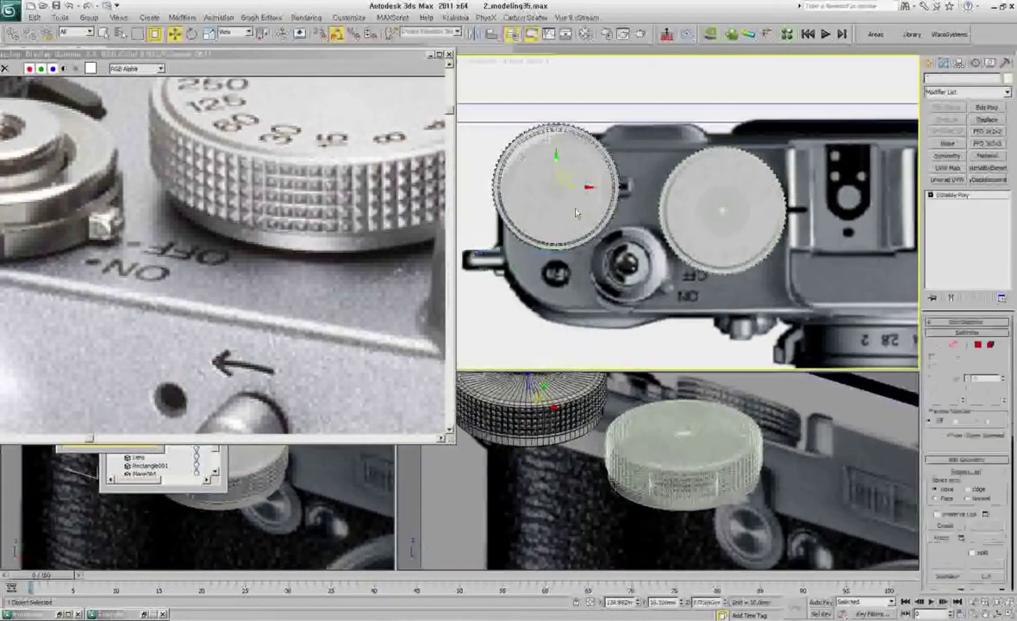
pyautogui.press('f')
pyautogui.scroll(3, 648, 123)
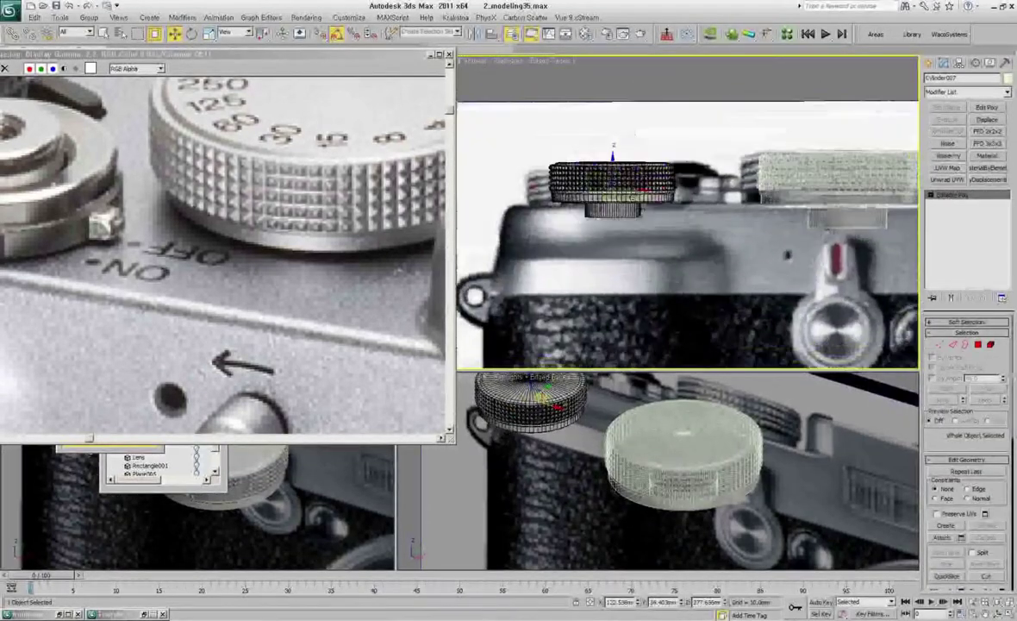
pyautogui.press('1')
pyautogui.press('1')
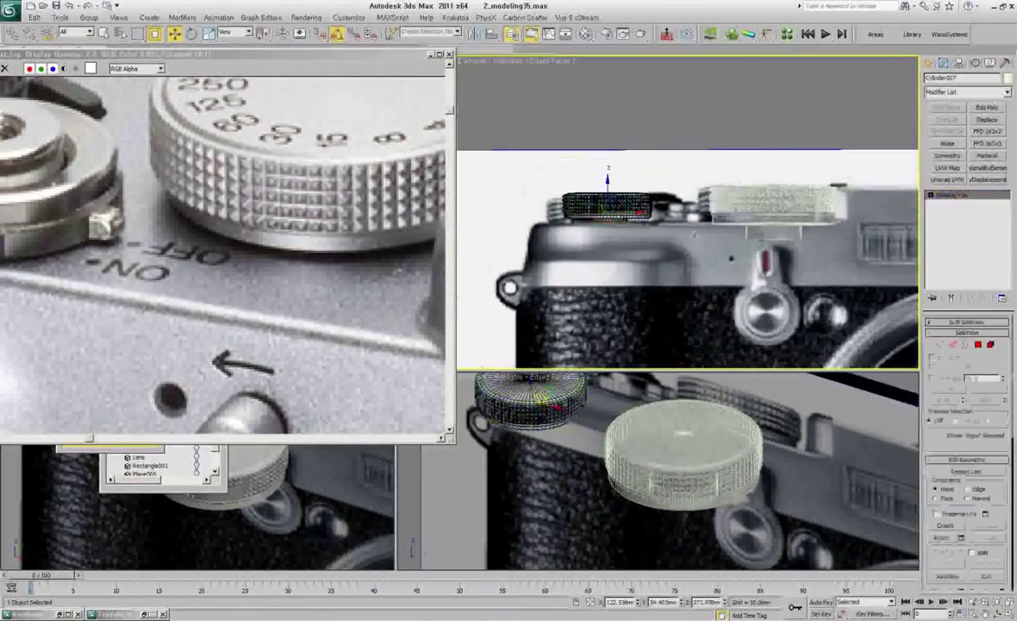
pyautogui.press('z')
pyautogui.keyDown('alt'); pyautogui.moveTo(629, 232); pyautogui.dragTo(669, 252, button='middle'); pyautogui.keyUp('alt')
# Draw a thin 80-sided cylinder over the shutter button in the top view.
pyautogui.press('t')
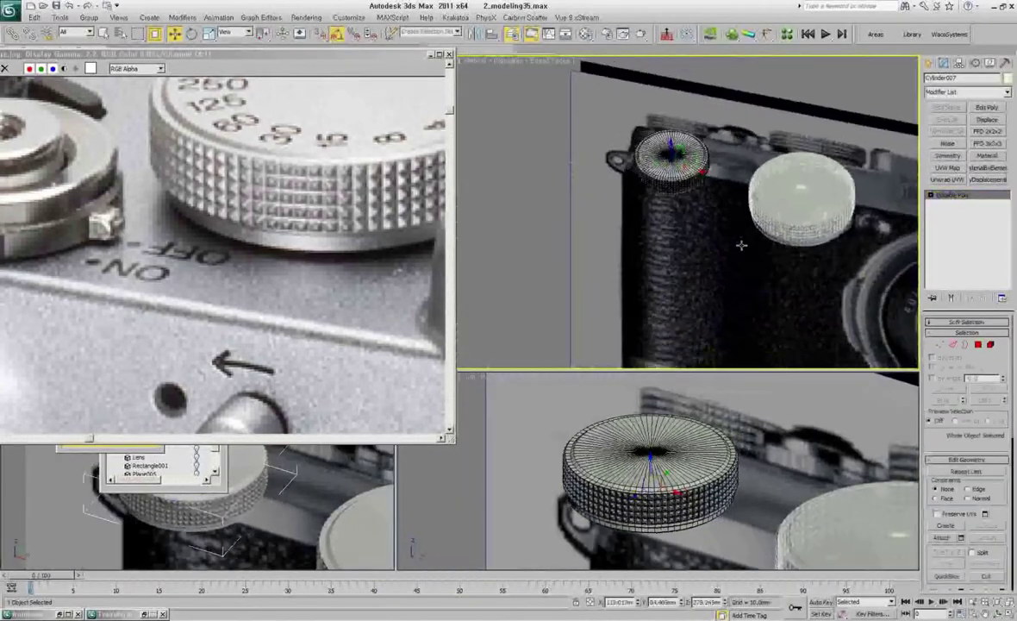
pyautogui.scroll(4, 742, 243)
pyautogui.scroll(2, 690, 240)
pyautogui.scroll(2, 682, 237)
pyautogui.scroll(2, 681, 237)
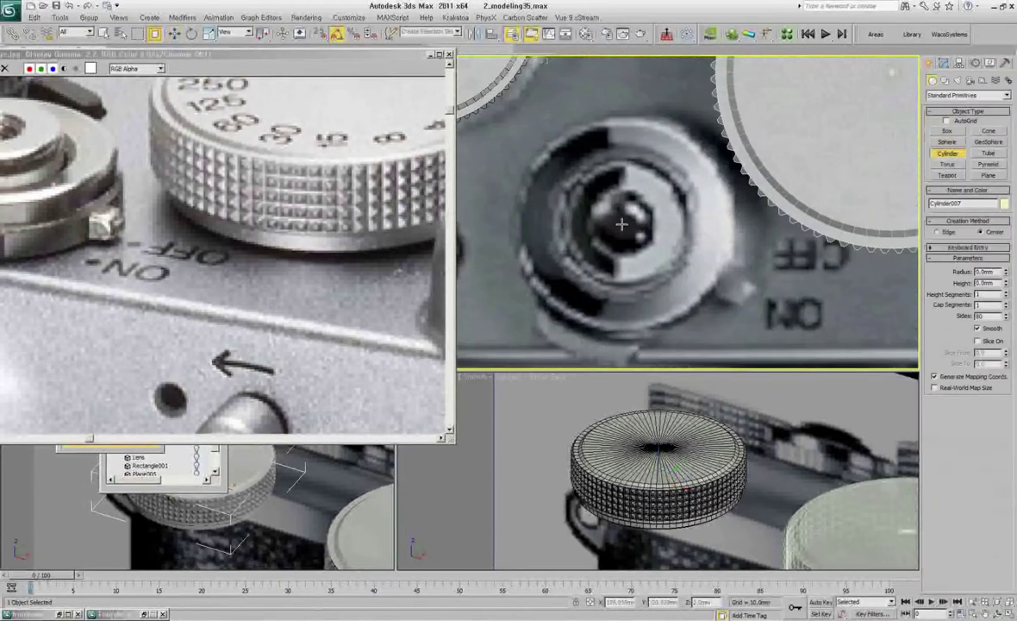
pyautogui.moveTo(622, 221); pyautogui.dragTo(635, 161)
pyautogui.press('w')
# Raise Cylinder008 onto the top plate, convert it to Editable Poly, and select its vertices.
pyautogui.keyDown('alt'); pyautogui.moveTo(737, 276); pyautogui.dragTo(750, 250, button='middle'); pyautogui.keyUp('alt')
pyautogui.press('f')
pyautogui.press('z')
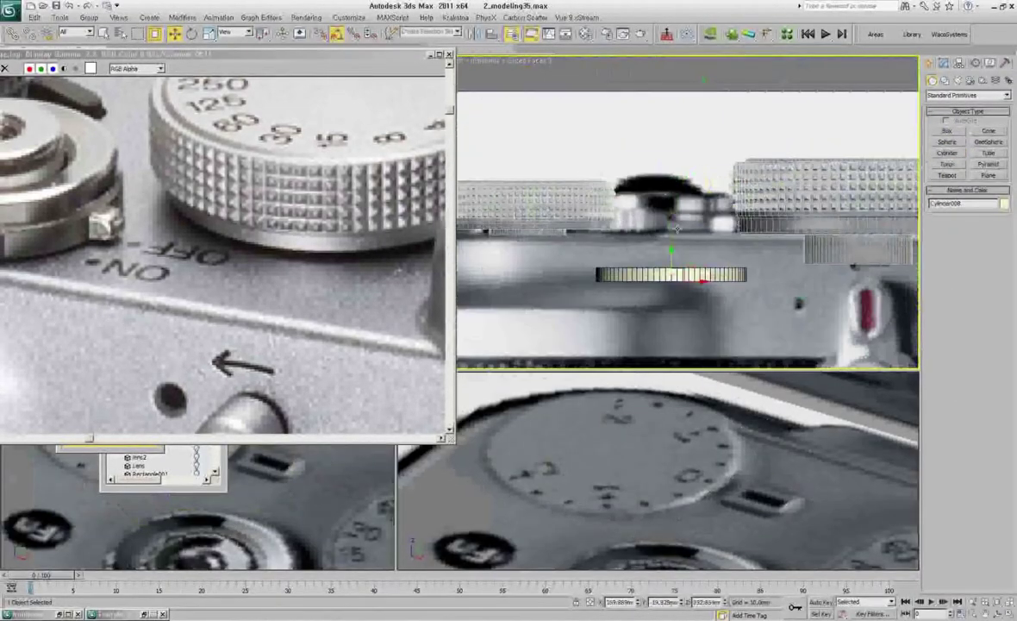
pyautogui.moveTo(677, 228); pyautogui.dragTo(677, 203, button='middle')
pyautogui.rightClick(677, 228)
pyautogui.press('1')
pyautogui.moveTo(586, 232); pyautogui.dragTo(759, 259)
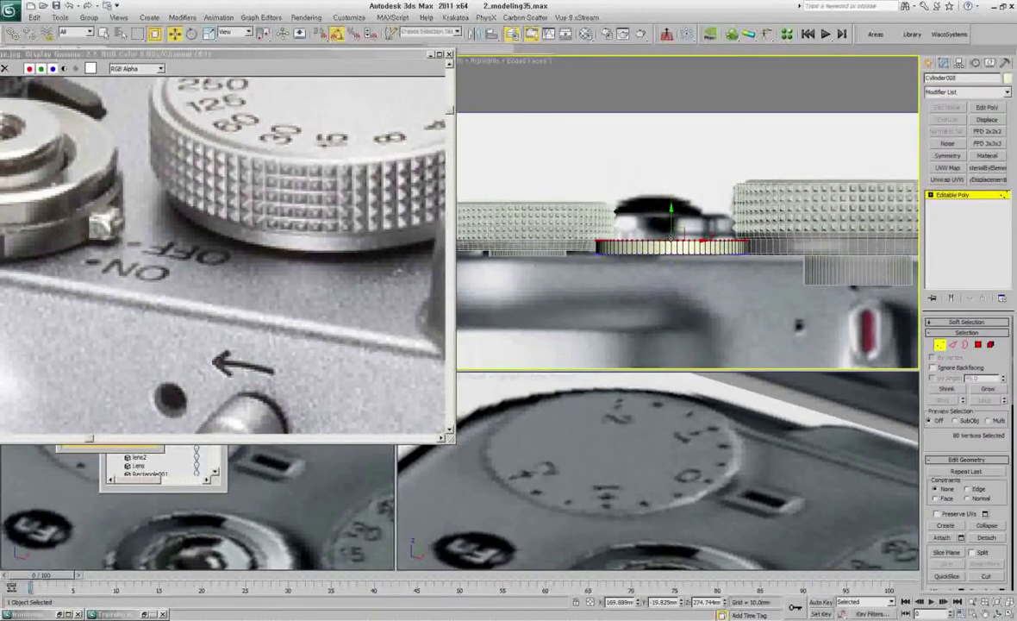
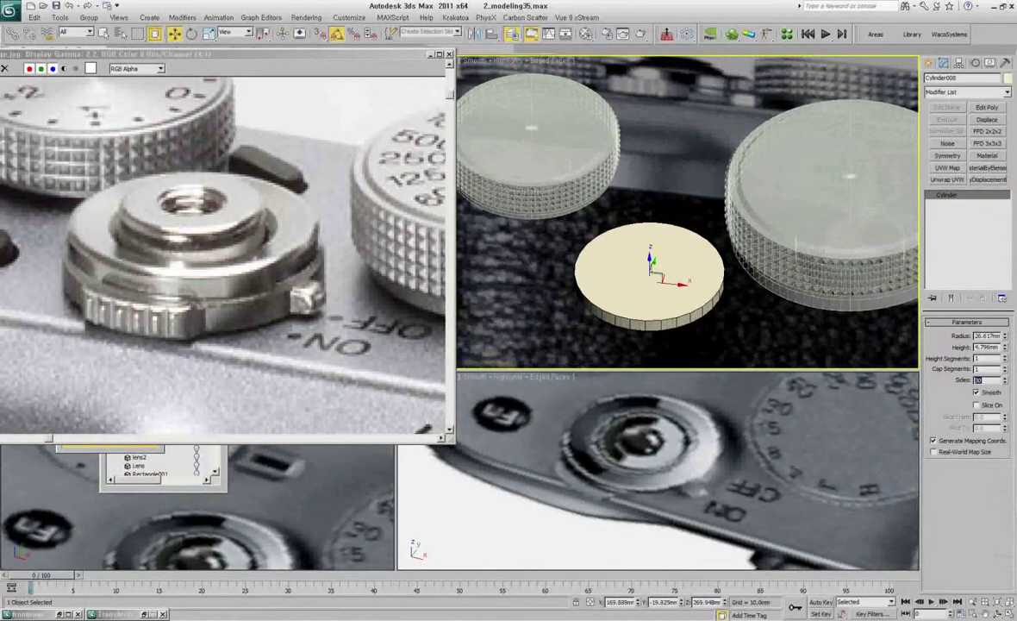
# Convert the cylinder to an editable poly and inset its top face.
pyautogui.rightClick(681, 257)
pyautogui.click(818, 295)
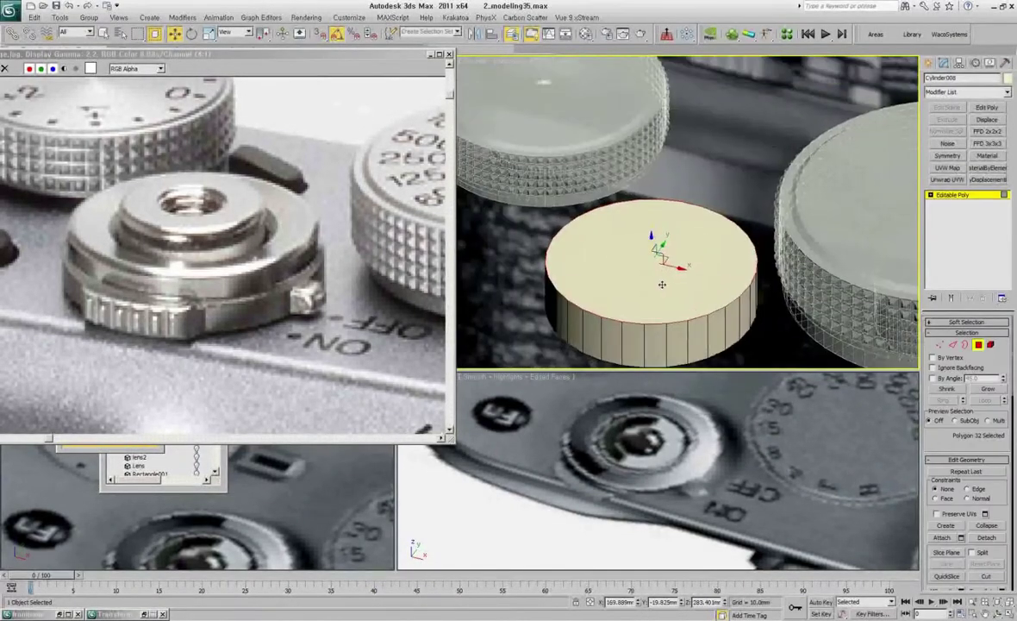
pyautogui.rightClick(662, 284)
pyautogui.click(671, 298)
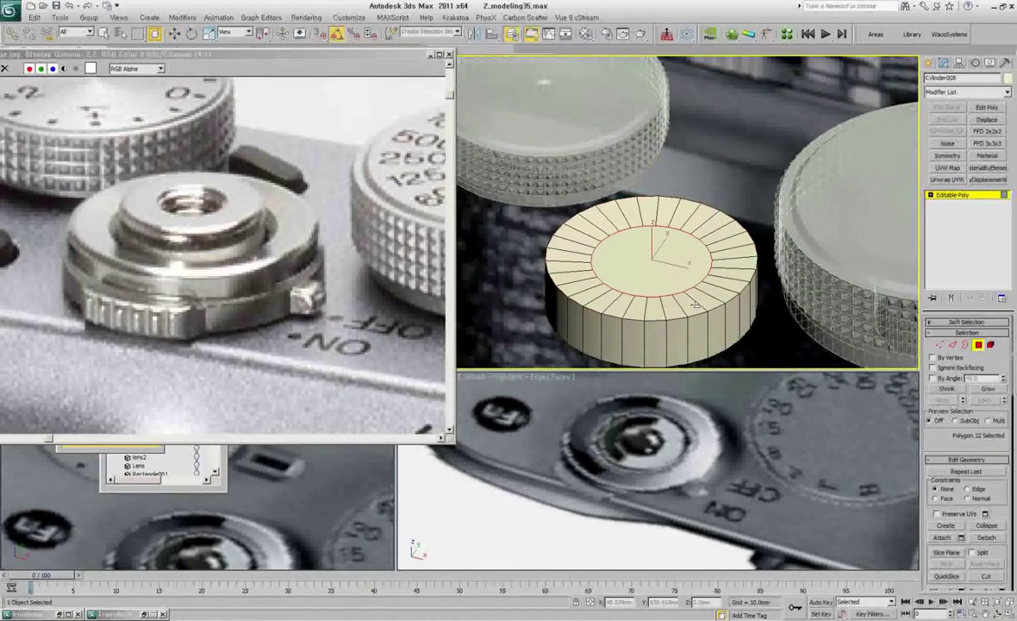
# Chamfer the inner edge loop of the inset top ring.
pyautogui.doubleClick(651, 257)
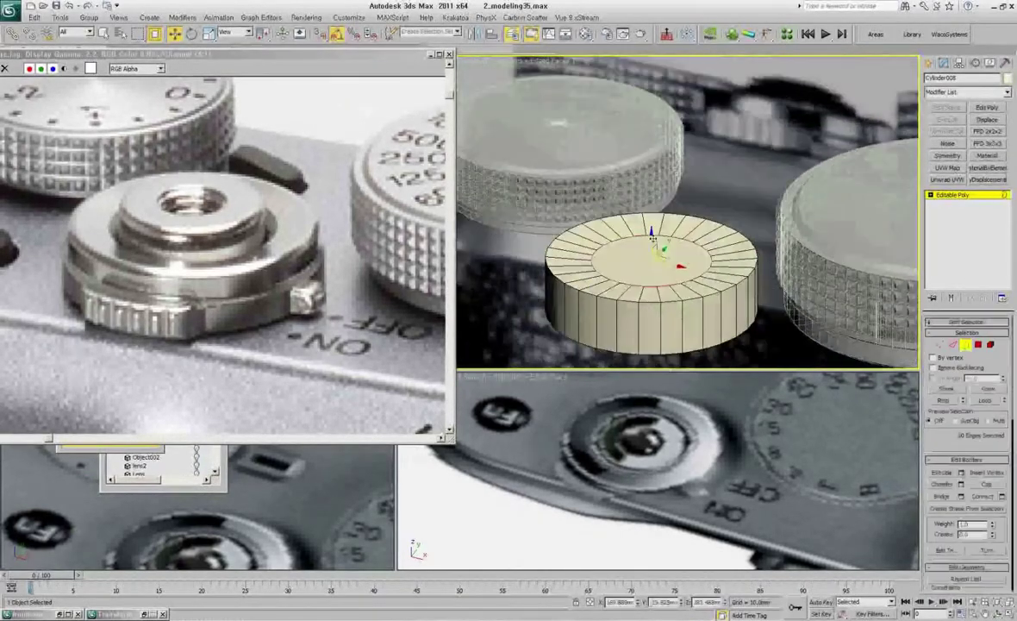
pyautogui.press('F3')
pyautogui.scroll(2, 663, 251)
pyautogui.scroll(3, 682, 246)
pyautogui.press('2')
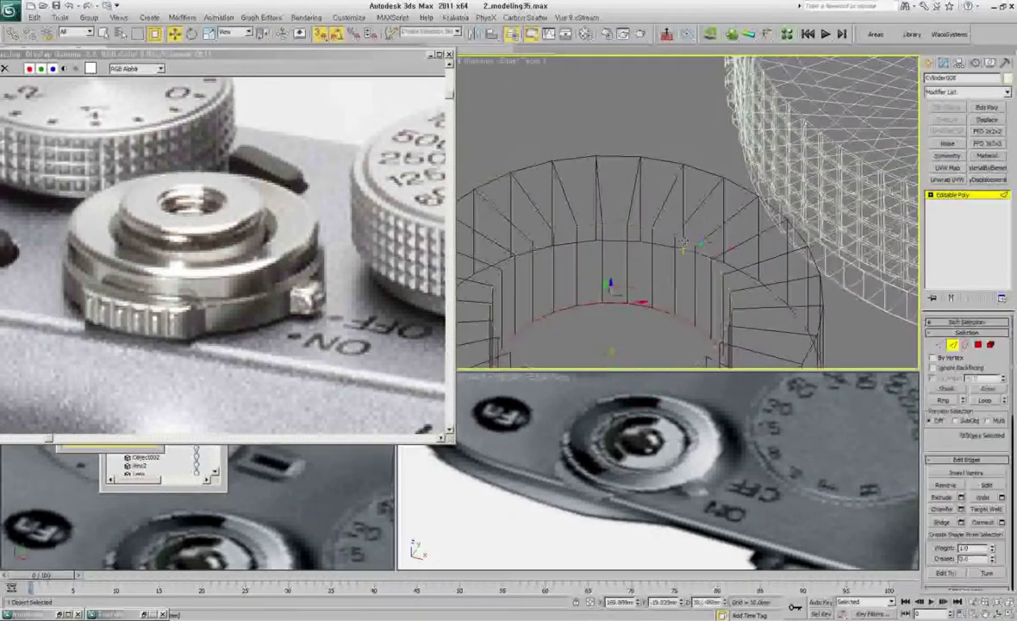
pyautogui.rightClick(738, 186)
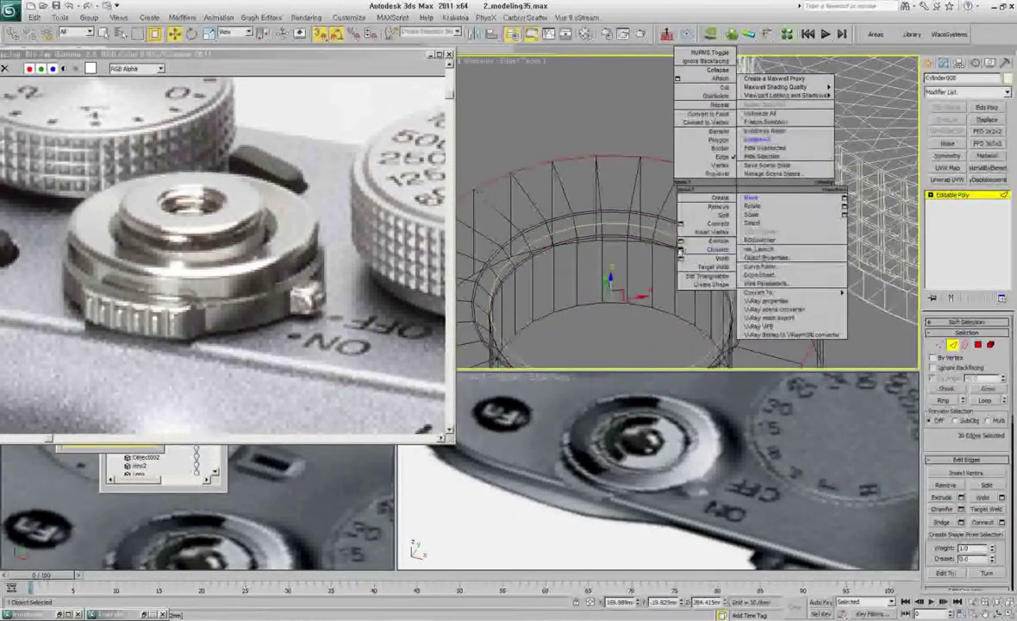
pyautogui.click(851, 76)
pyautogui.click(858, 120)
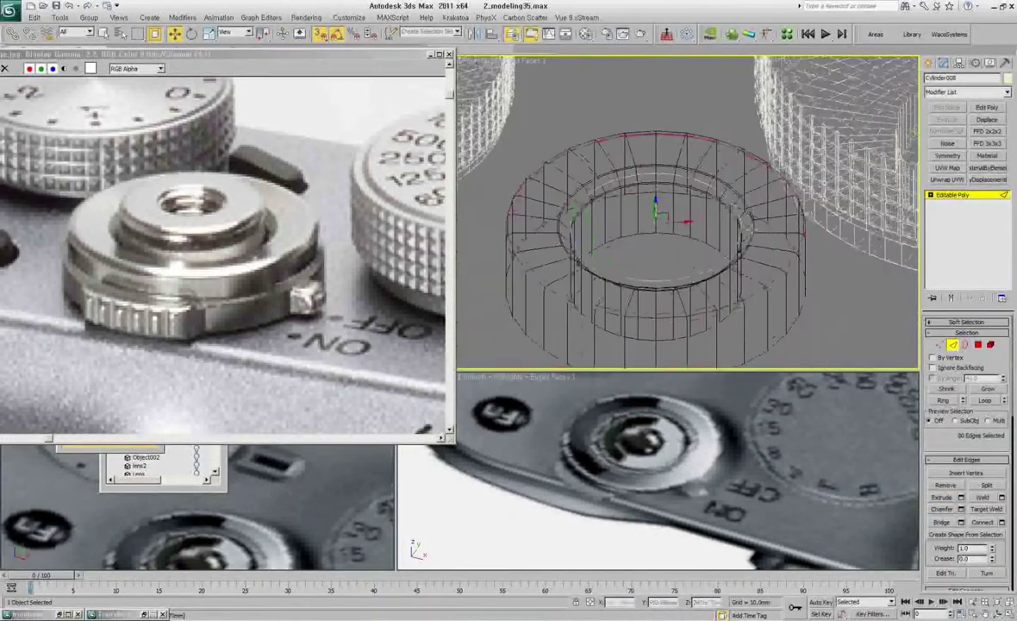
pyautogui.moveTo(623, 232)
pyautogui.keyDown('alt'); pyautogui.mouseDown(button='middle')
pyautogui.moveTo(688, 291)
pyautogui.moveTo(691, 220)
pyautogui.mouseUp(button='middle'); pyautogui.keyUp('alt')
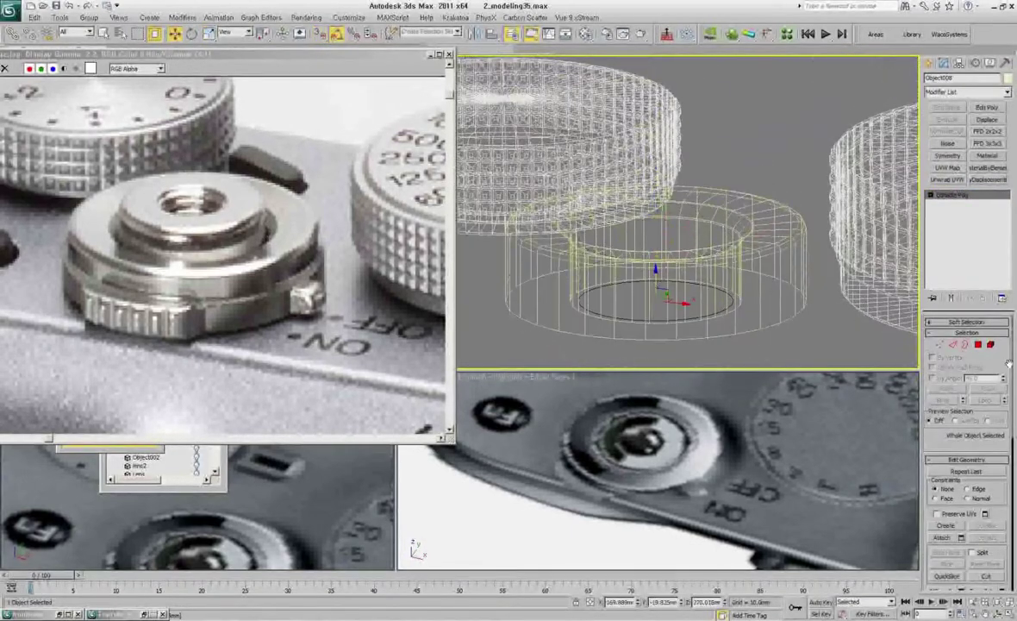
# Clear the inner polygon selection and chamfer the central hub's top edge loop.
pyautogui.rightClick(681, 186)
pyautogui.click(655, 129)
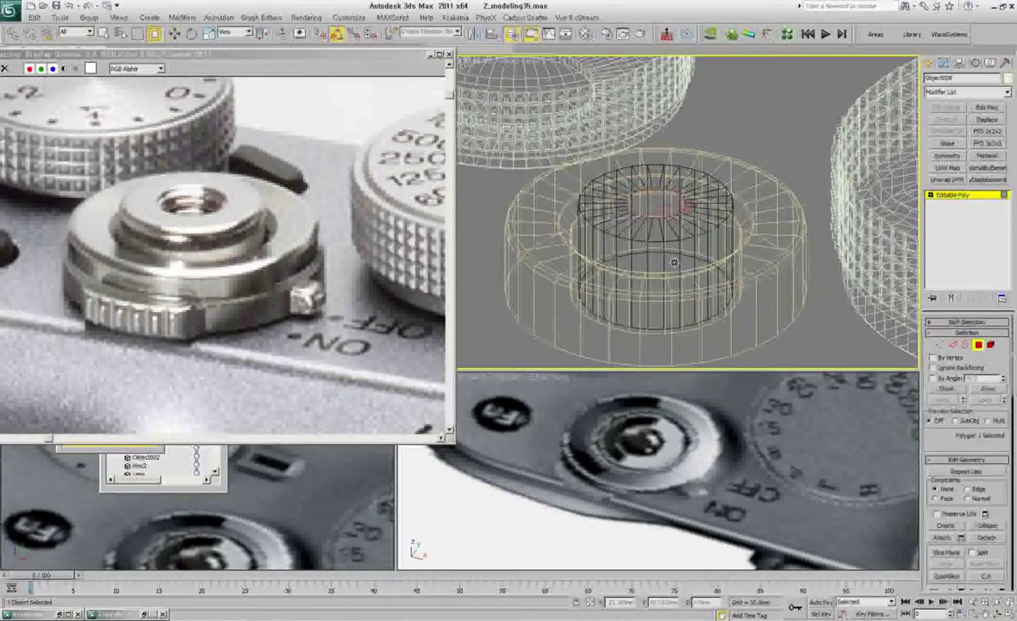
pyautogui.rightClick(636, 192)
pyautogui.click(604, 241)
pyautogui.scroll(5, 655, 215)
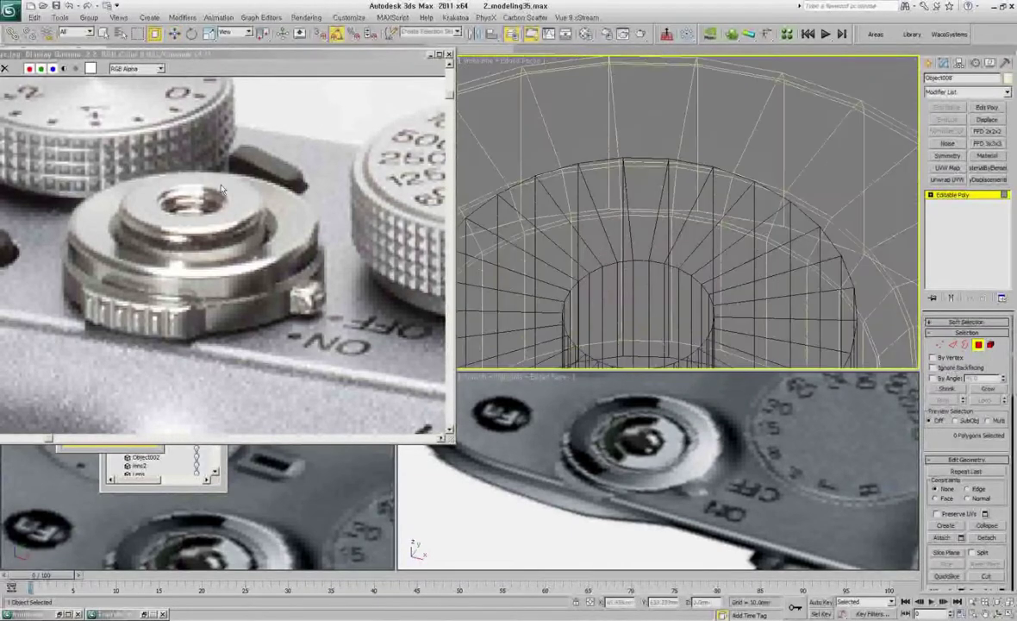
pyautogui.click(952, 344)
pyautogui.doubleClick(674, 263)
pyautogui.keyDown('alt'); pyautogui.moveTo(681, 248); pyautogui.dragTo(764, 204, button='middle'); pyautogui.keyUp('alt')
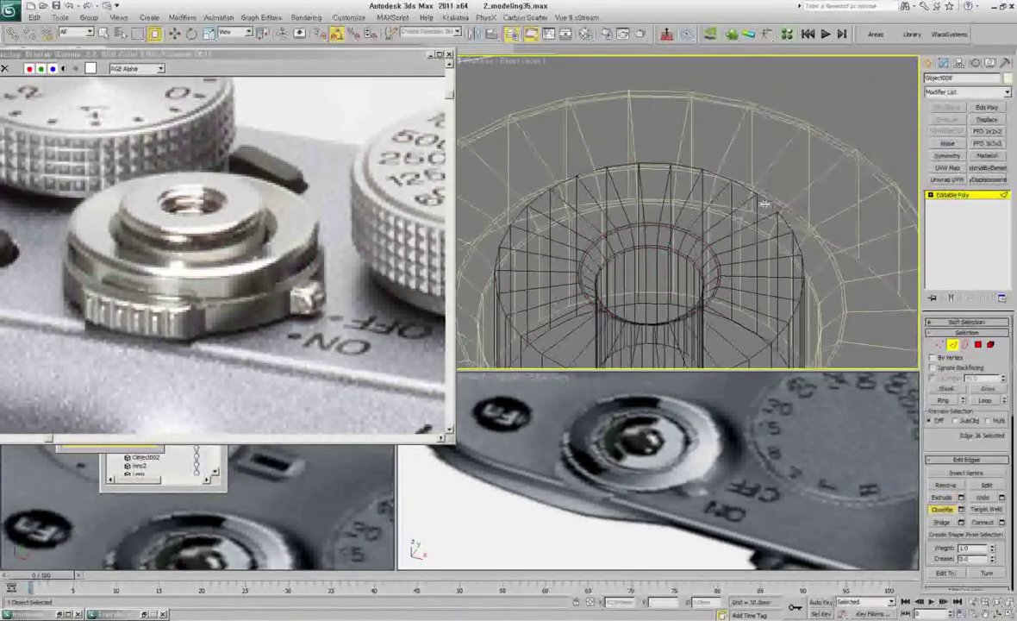
pyautogui.click(872, 119)
pyautogui.scroll(-5, 733, 257)
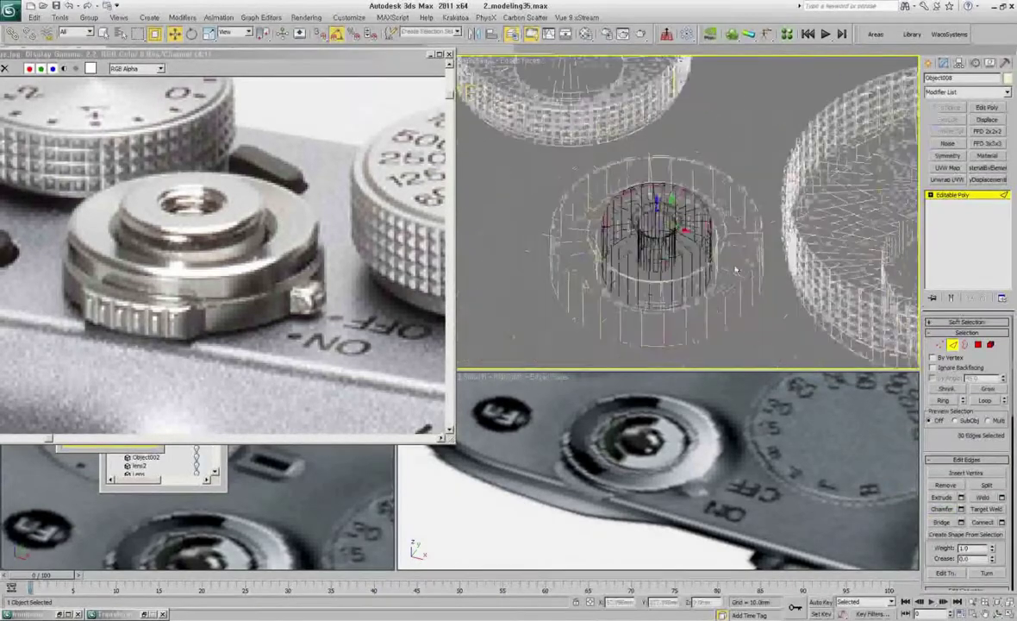
# Leave sub-object editing and orbit around the dials to check the chamfered hub.
pyautogui.press('2')
pyautogui.keyDown('alt'); pyautogui.moveTo(732, 258); pyautogui.dragTo(742, 304, button='middle'); pyautogui.keyUp('alt')
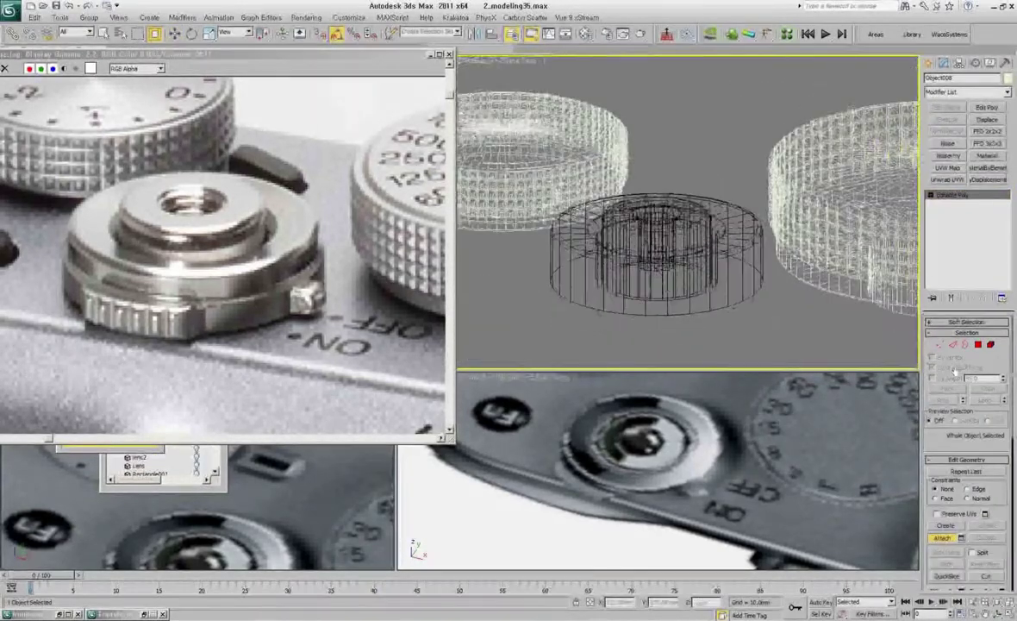
pyautogui.press('2')
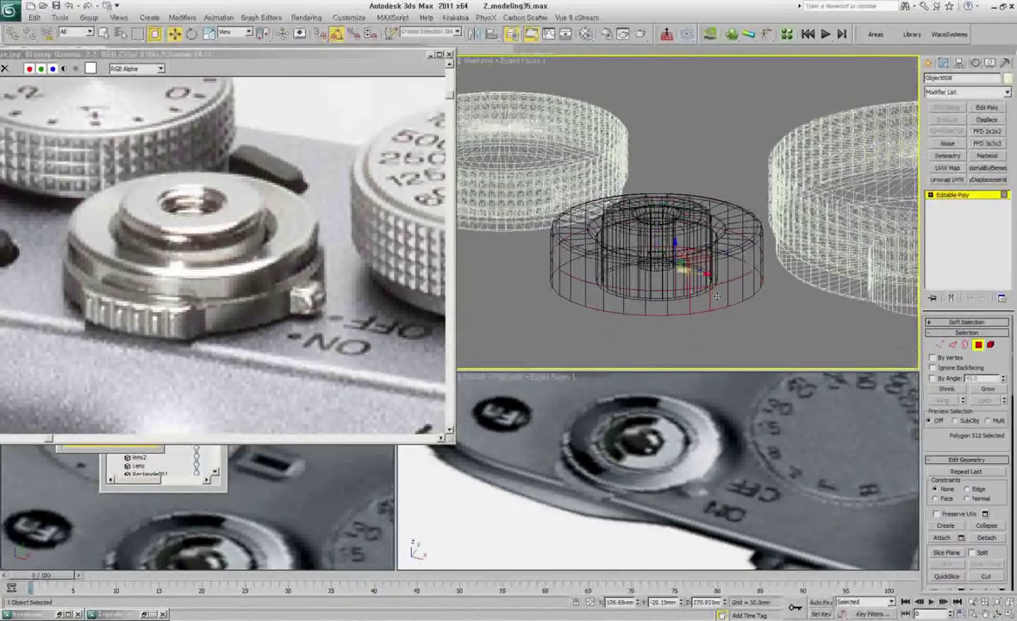
pyautogui.press('4')
pyautogui.keyDown('alt'); pyautogui.moveTo(717, 297); pyautogui.dragTo(713, 320, button='middle'); pyautogui.keyUp('alt')
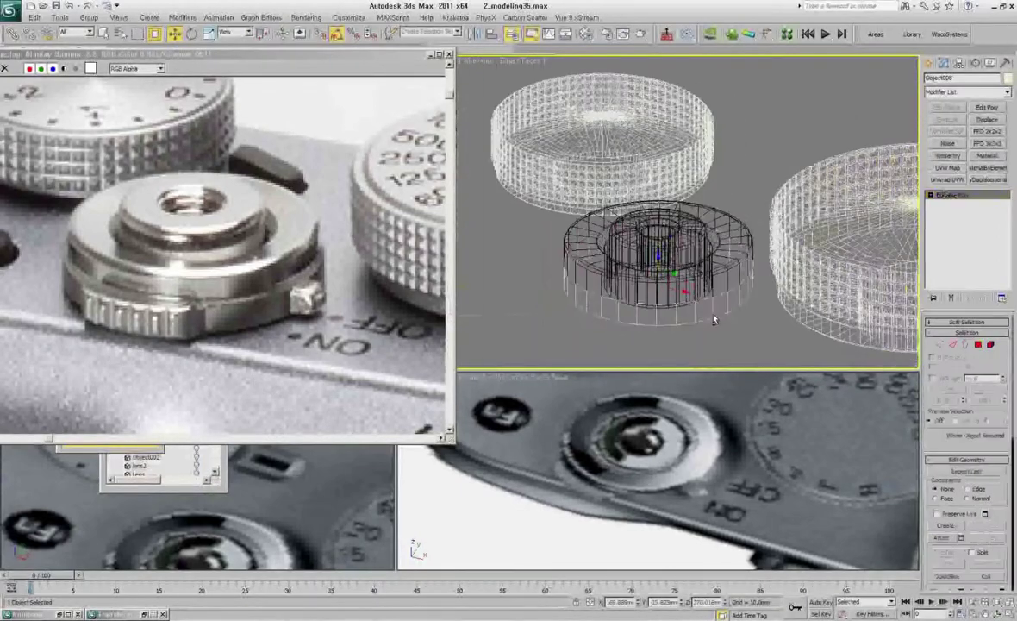
pyautogui.press('4')
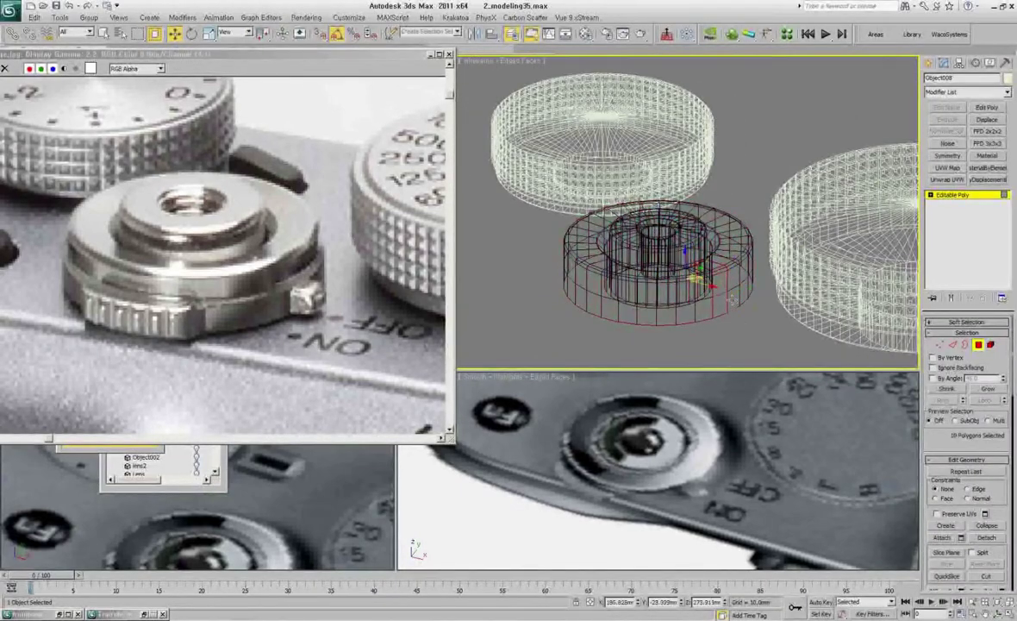
pyautogui.keyDown('alt'); pyautogui.moveTo(731, 297); pyautogui.dragTo(749, 328, button='middle'); pyautogui.keyUp('alt')
# Extrude the polygons along the dial's outer rim.
pyautogui.press('4')
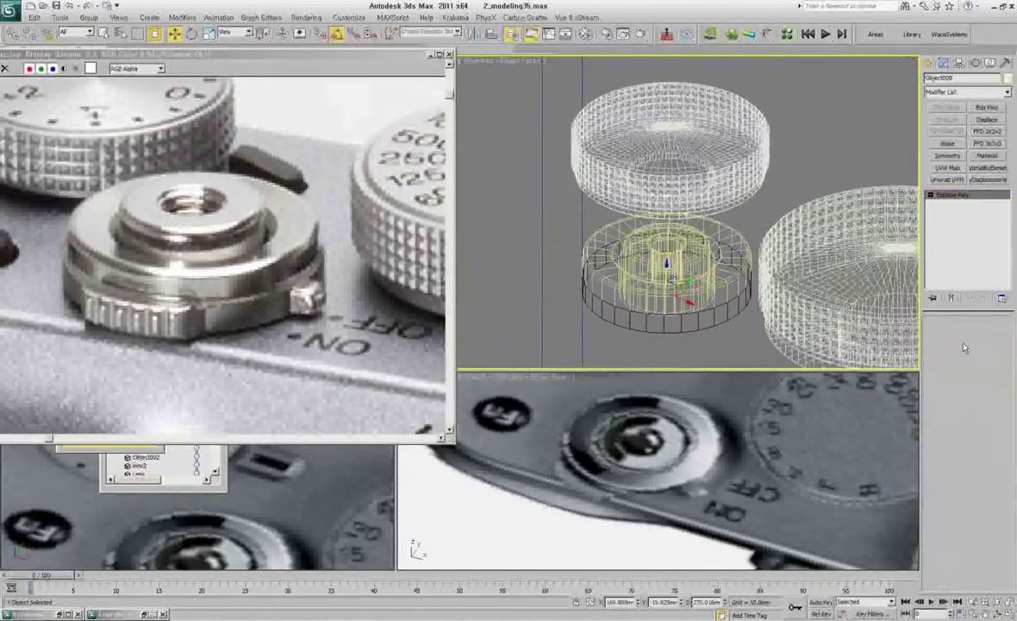
pyautogui.press('4')
pyautogui.moveTo(865, 86); pyautogui.dragTo(865, 89)
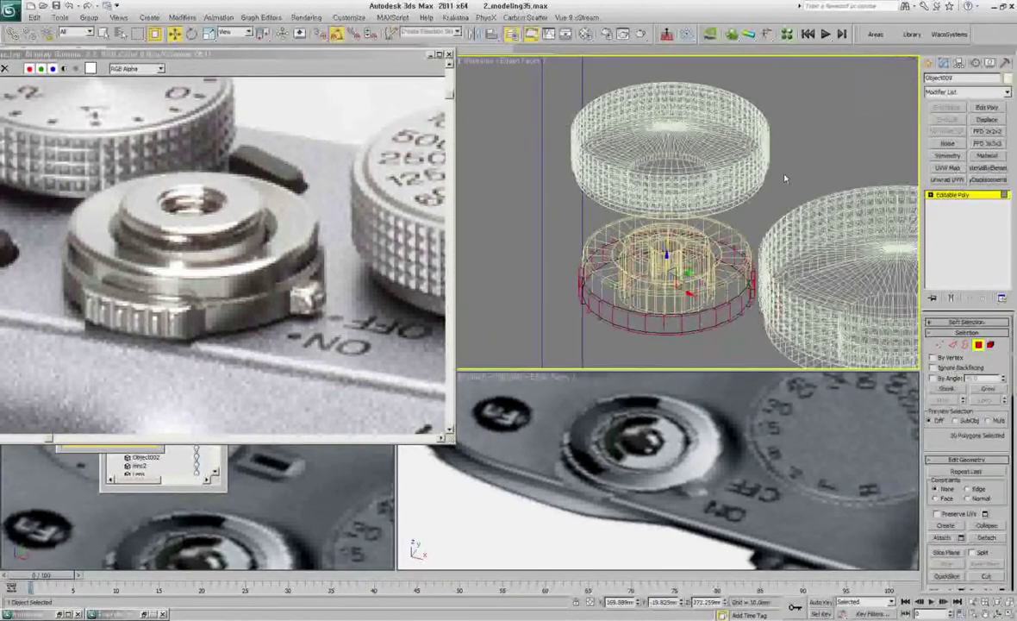
pyautogui.scroll(5, 785, 178)
pyautogui.scroll(-5, 784, 179)
pyautogui.moveTo(785, 179)
pyautogui.keyDown('alt'); pyautogui.mouseDown(button='middle')
pyautogui.moveTo(706, 290)
pyautogui.moveTo(643, 284)
pyautogui.mouseUp(button='middle'); pyautogui.keyUp('alt')
pyautogui.rightClick(643, 284)
pyautogui.click(655, 324)
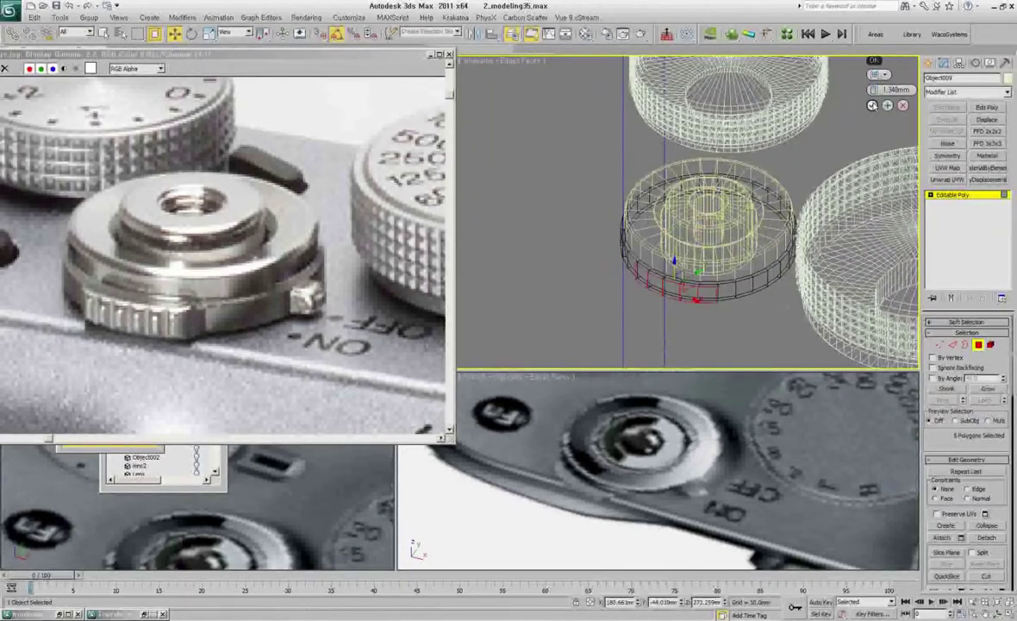
pyautogui.click(873, 106)
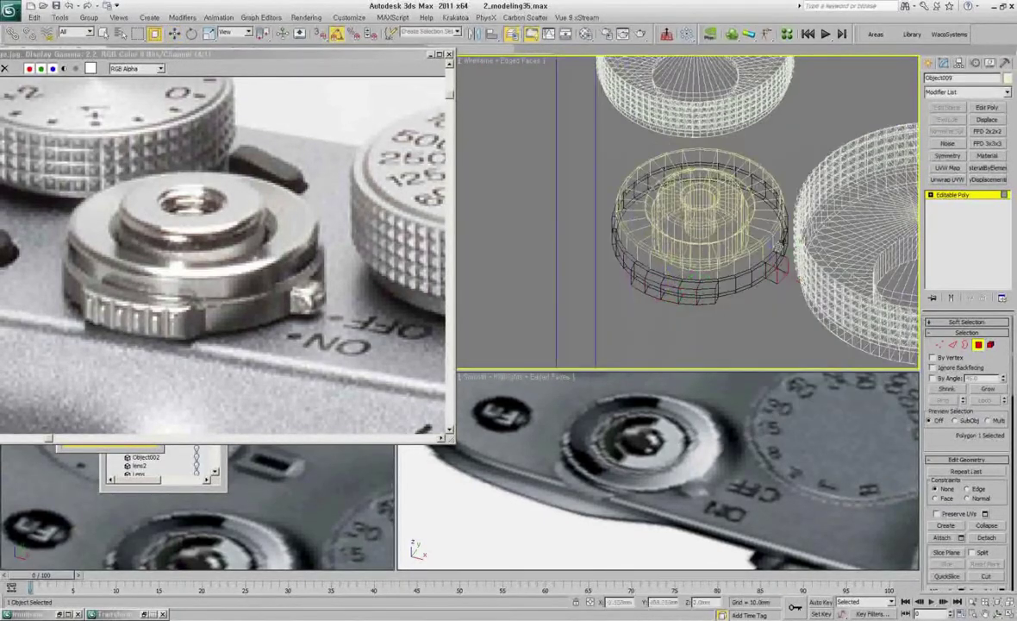
# Connect the rim edges to add a new edge loop.
pyautogui.scroll(3, 705, 275)
pyautogui.scroll(3, 704, 275)
pyautogui.press('2')
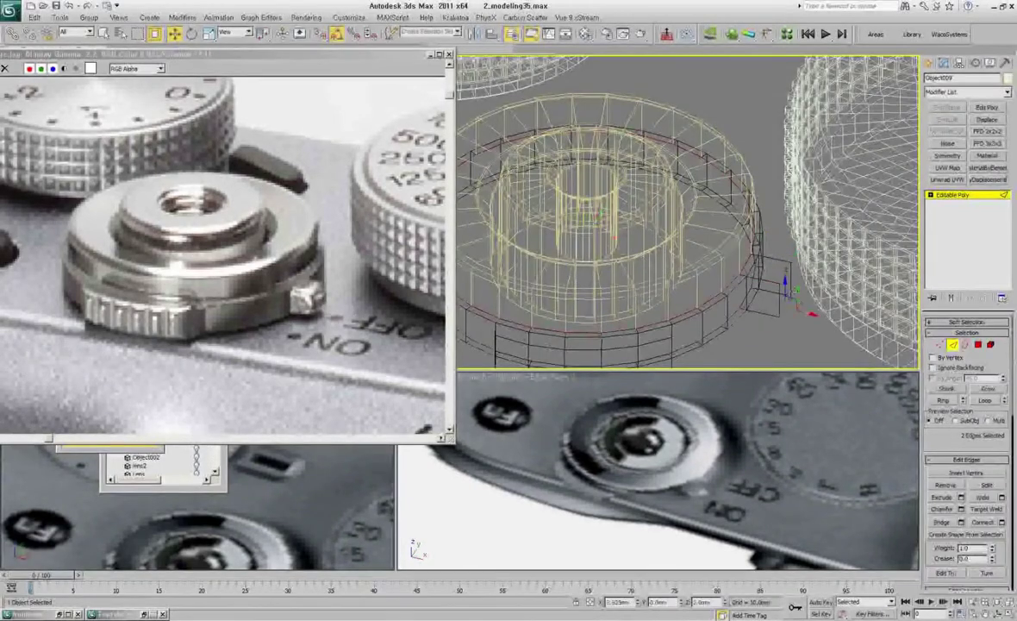
pyautogui.keyDown('alt'); pyautogui.moveTo(739, 187); pyautogui.dragTo(757, 258, button='middle'); pyautogui.keyUp('alt')
pyautogui.rightClick(757, 259)
pyautogui.click(748, 215)
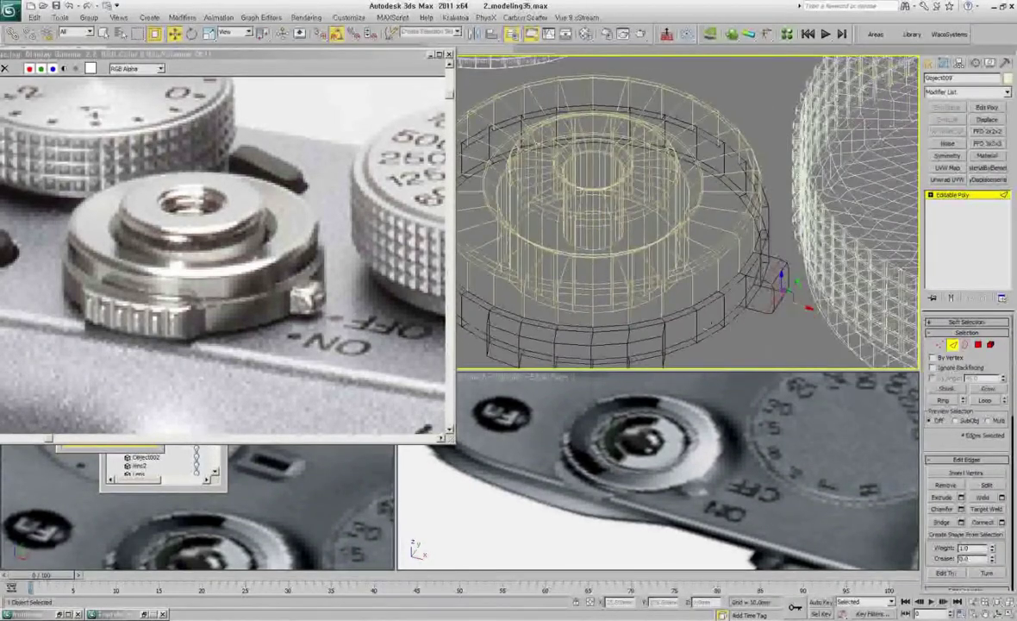
# Extrude five rim polygons outward into a protruding tab.
pyautogui.scroll(2, 681, 239)
pyautogui.press('4')
pyautogui.keyDown('alt'); pyautogui.moveTo(681, 238); pyautogui.dragTo(687, 248, button='middle'); pyautogui.keyUp('alt')
pyautogui.rightClick(687, 247)
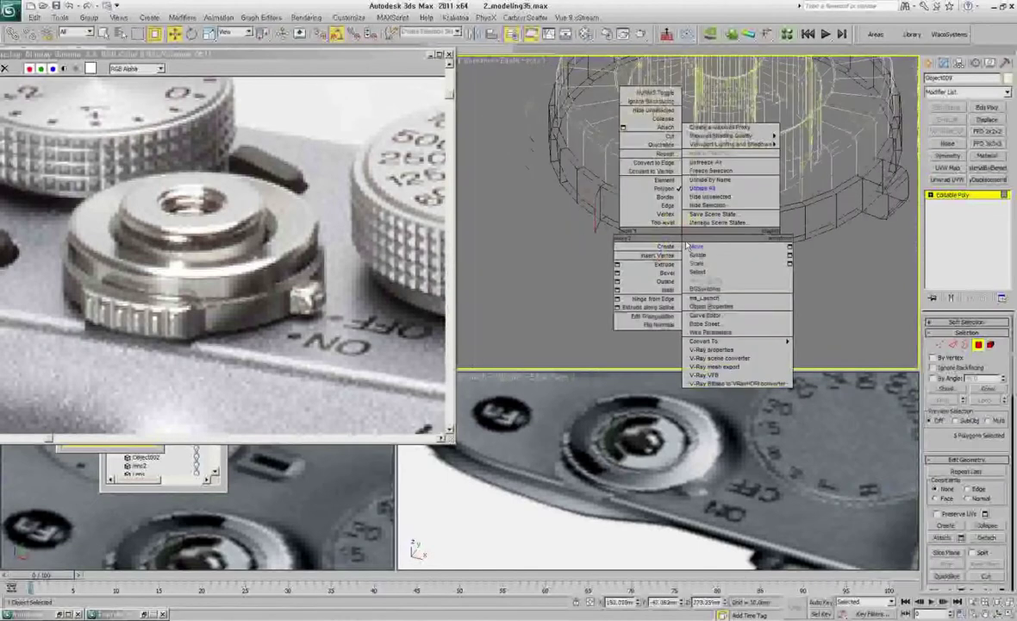
pyautogui.click(618, 263)
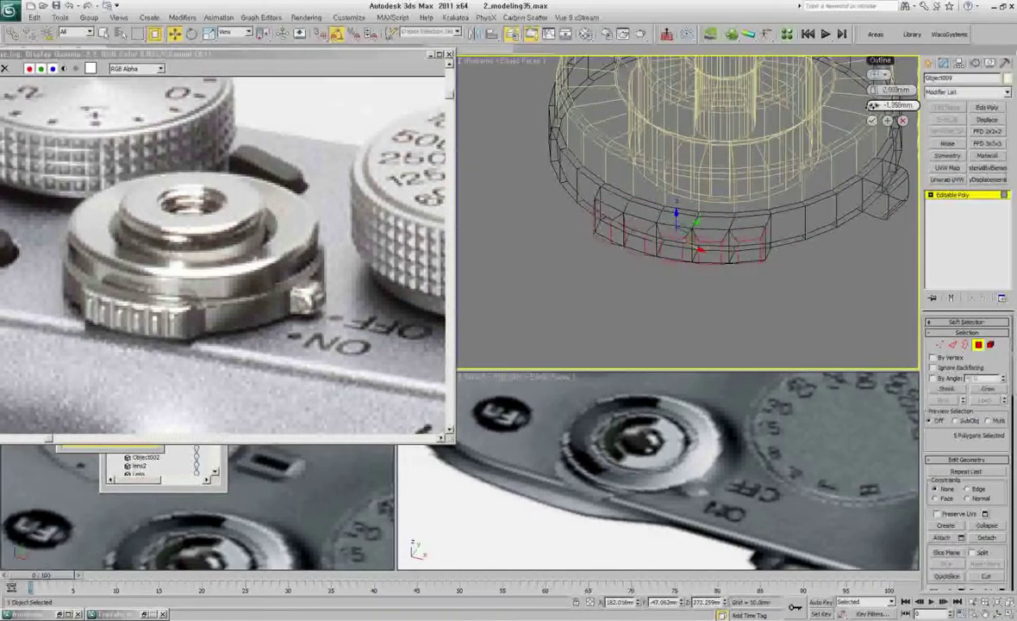
pyautogui.click(869, 121)
pyautogui.press('r')
pyautogui.keyDown('alt'); pyautogui.moveTo(716, 289); pyautogui.dragTo(739, 293, button='middle'); pyautogui.keyUp('alt')
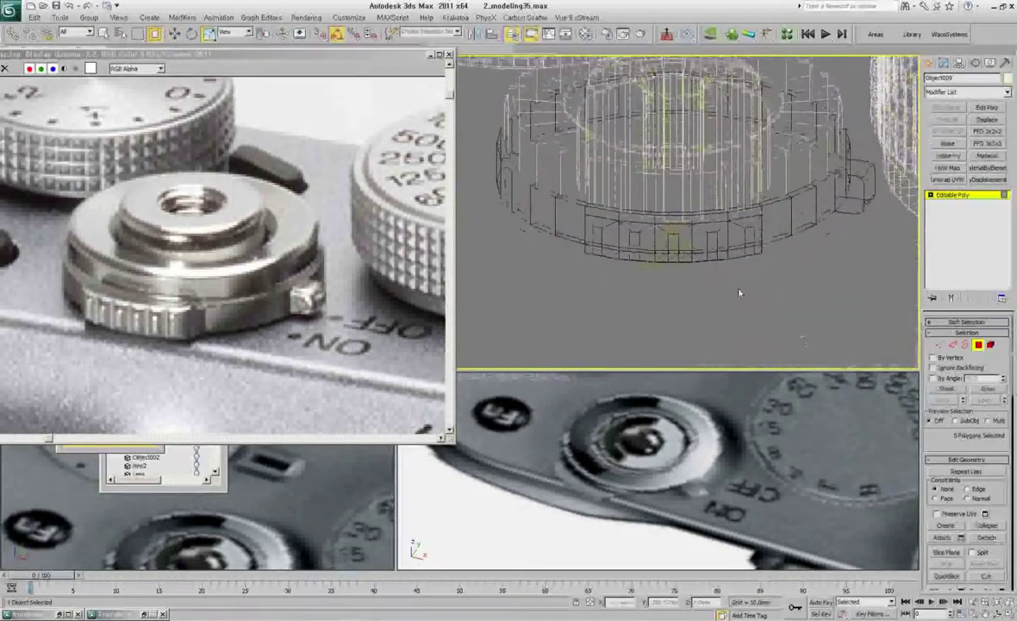
pyautogui.moveTo(760, 248)
pyautogui.keyDown('alt'); pyautogui.mouseDown(button='middle')
pyautogui.moveTo(696, 254)
pyautogui.moveTo(700, 322)
pyautogui.moveTo(800, 327)
pyautogui.moveTo(767, 285)
pyautogui.mouseUp(button='middle'); pyautogui.keyUp('alt')
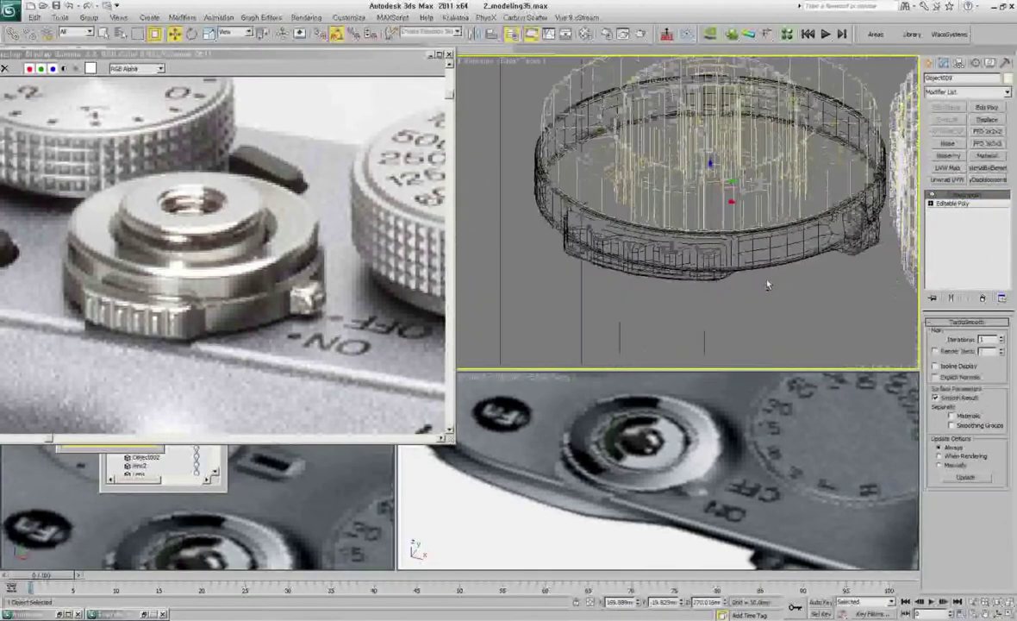
# Return to the dial's Editable Poly level and zoom out to show the whole camera body.
pyautogui.click(952, 203)
pyautogui.scroll(5, 738, 345)
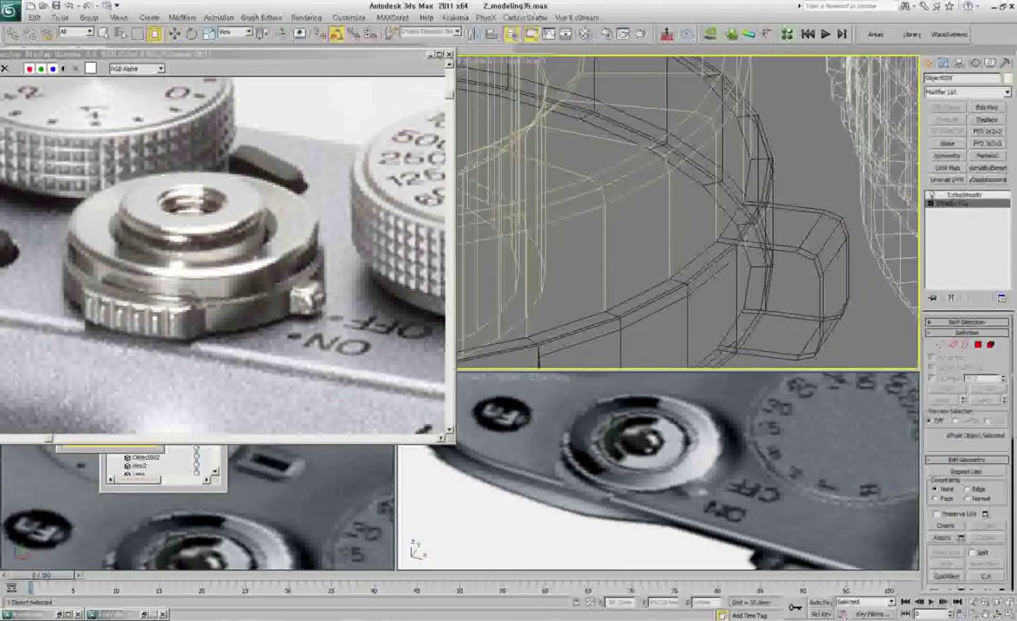
pyautogui.scroll(-2, 740, 246)
pyautogui.scroll(-2, 740, 246)
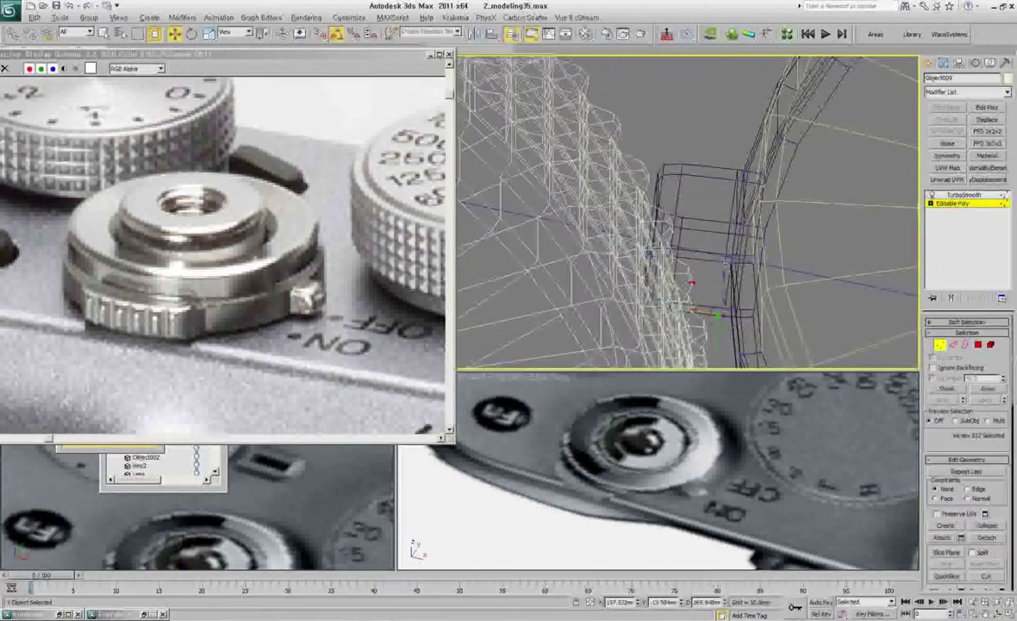
pyautogui.scroll(-3, 740, 246)
pyautogui.scroll(-3, 668, 293)
pyautogui.scroll(-2, 668, 293)
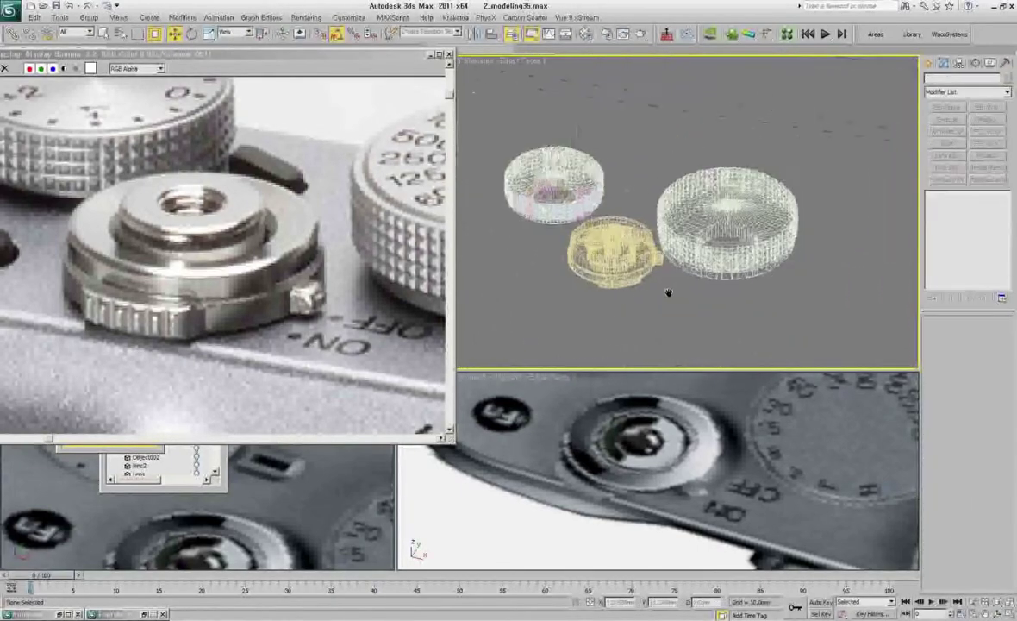
pyautogui.scroll(3, 164, 200)
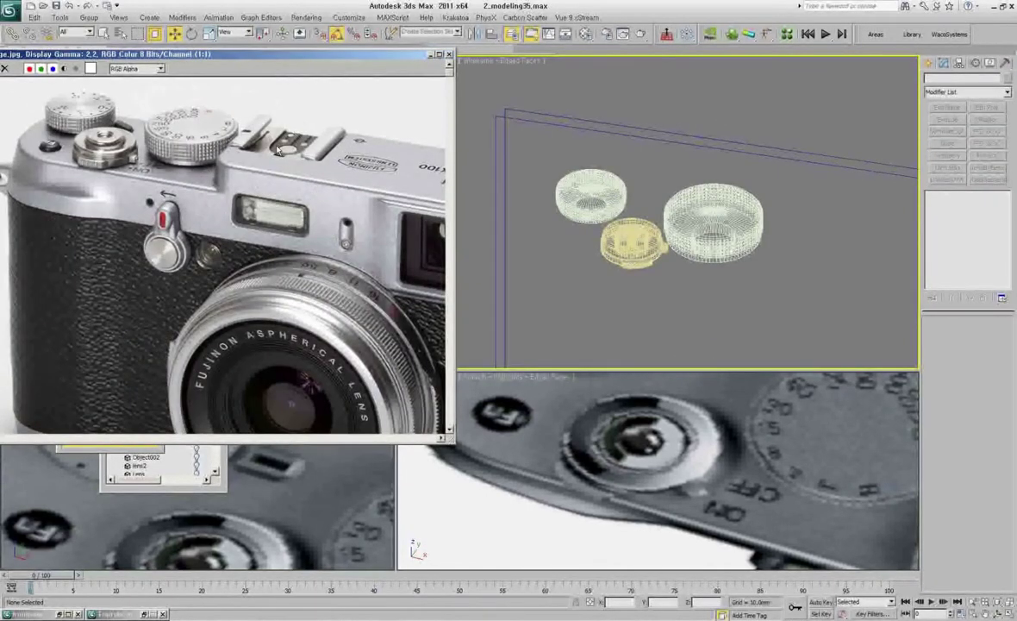
pyautogui.scroll(-3, 663, 219)
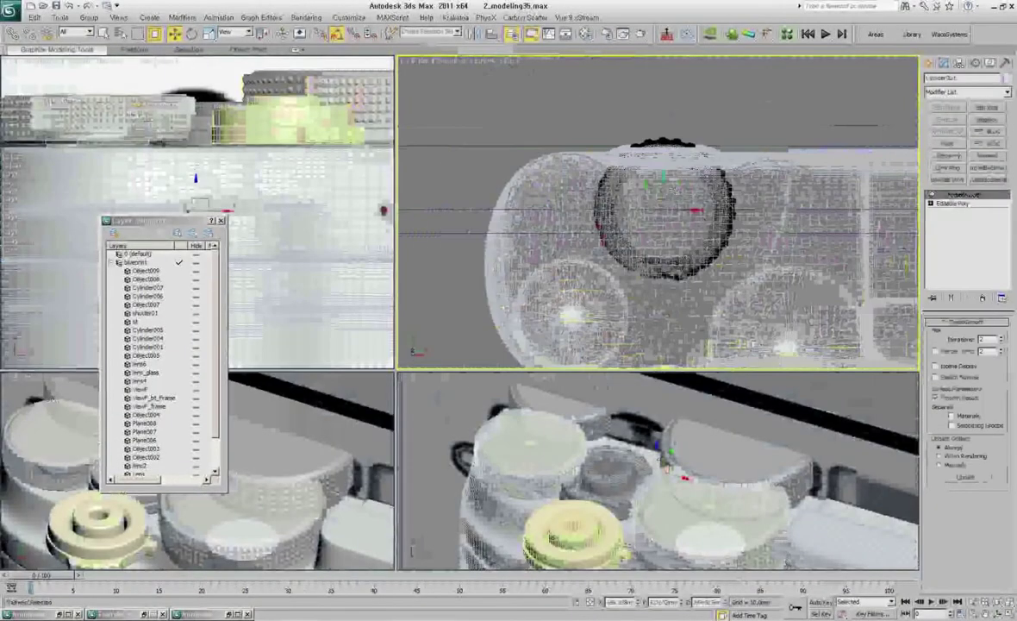
# Delete the unwanted cylinder and move Cylinder008 into the camera-back slot, viewed front-on with edges.
pyautogui.click(702, 221)
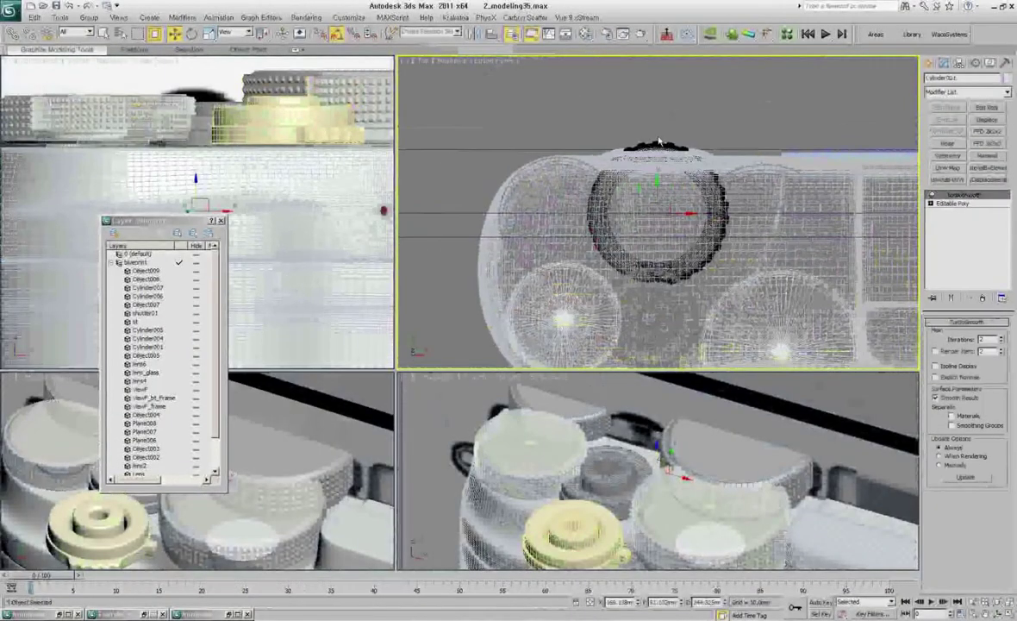
pyautogui.press('Delete')
pyautogui.click(932, 62)
pyautogui.keyDown('alt'); pyautogui.moveTo(653, 283); pyautogui.dragTo(657, 274, button='middle'); pyautogui.keyUp('alt')
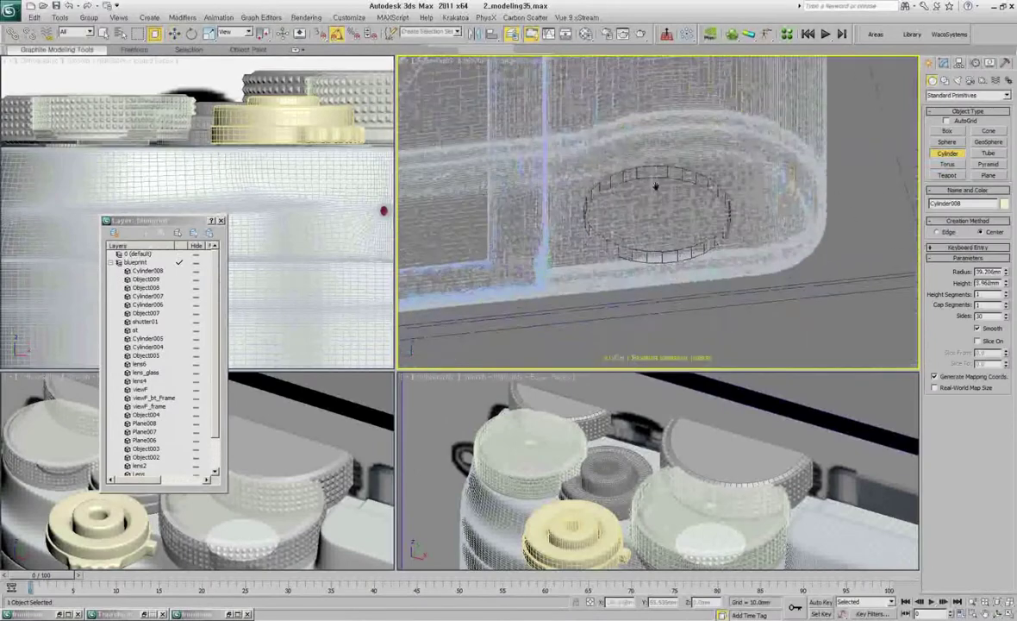
pyautogui.press('f')
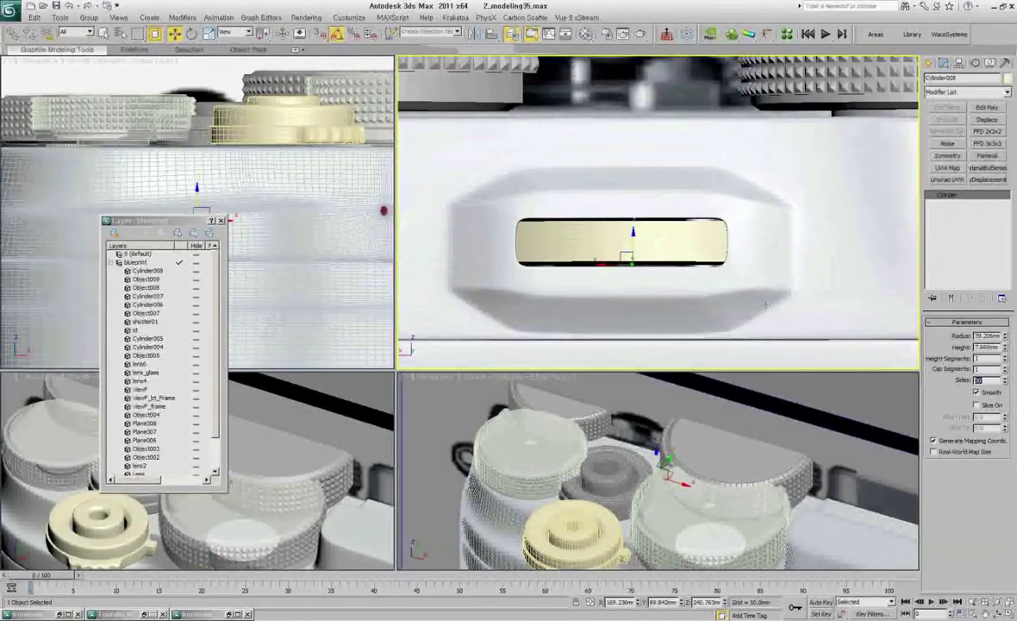
pyautogui.press('F4')
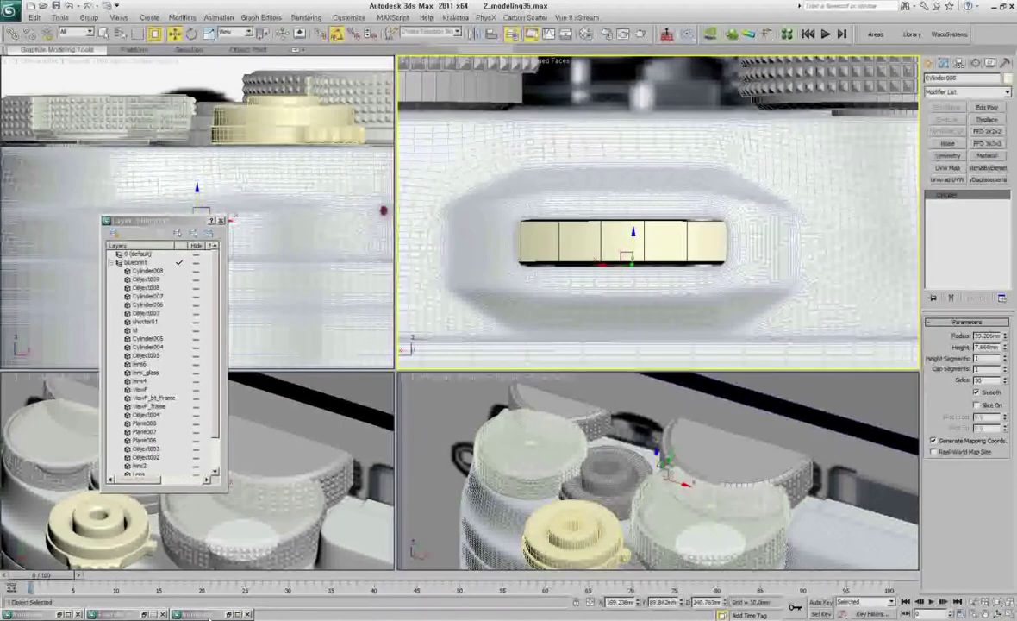
# Compare the cylinder against the X100 reference photo.
pyautogui.moveTo(199, 614)
pyautogui.click(198, 543)
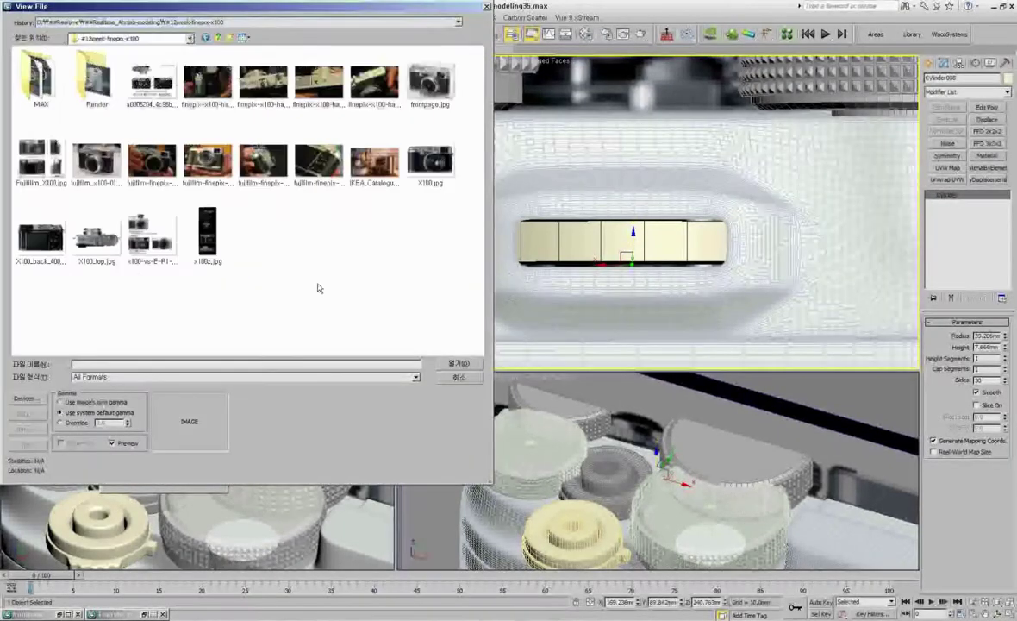
pyautogui.doubleClick(152, 82)
pyautogui.scroll(2, 420, 257)
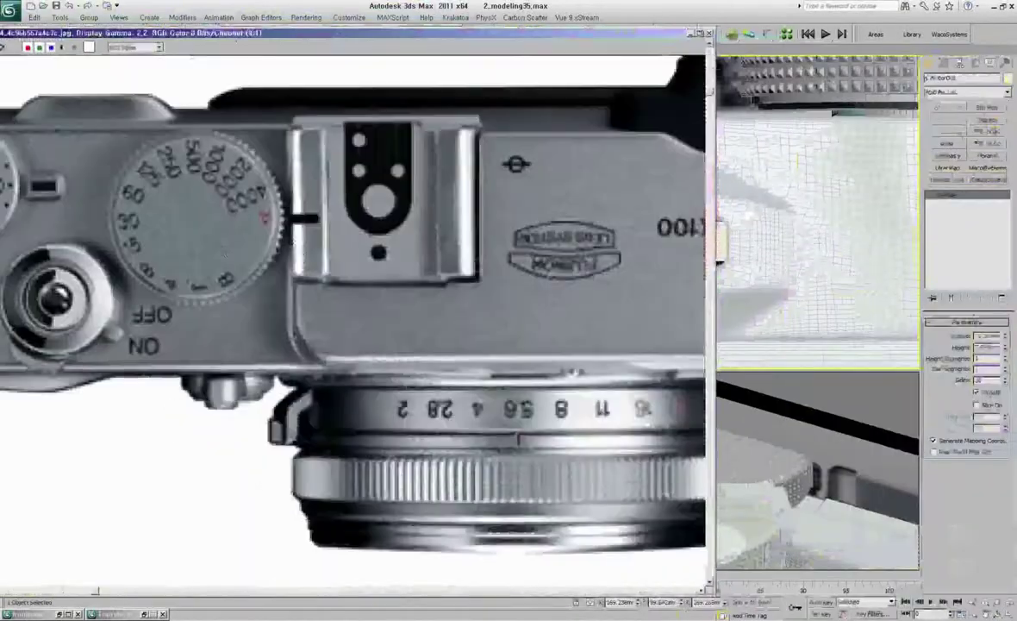
pyautogui.scroll(2, 447, 363)
pyautogui.scroll(-2, 446, 364)
pyautogui.press('Escape')
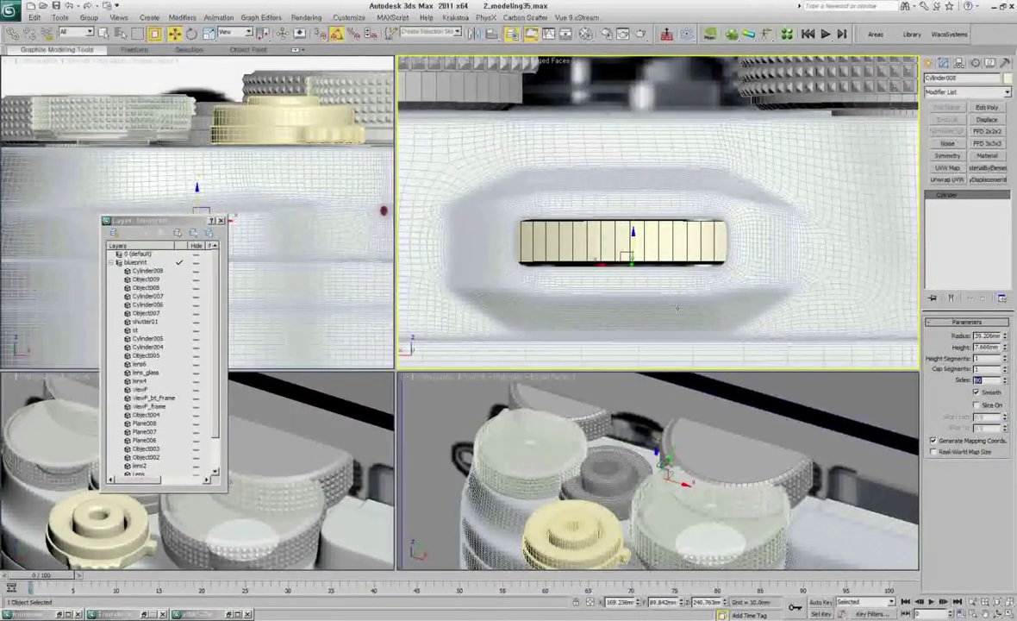
# Isolate Cylinder008 and delete its top face to leave a ring.
pyautogui.rightClick(683, 276)
pyautogui.click(720, 232)
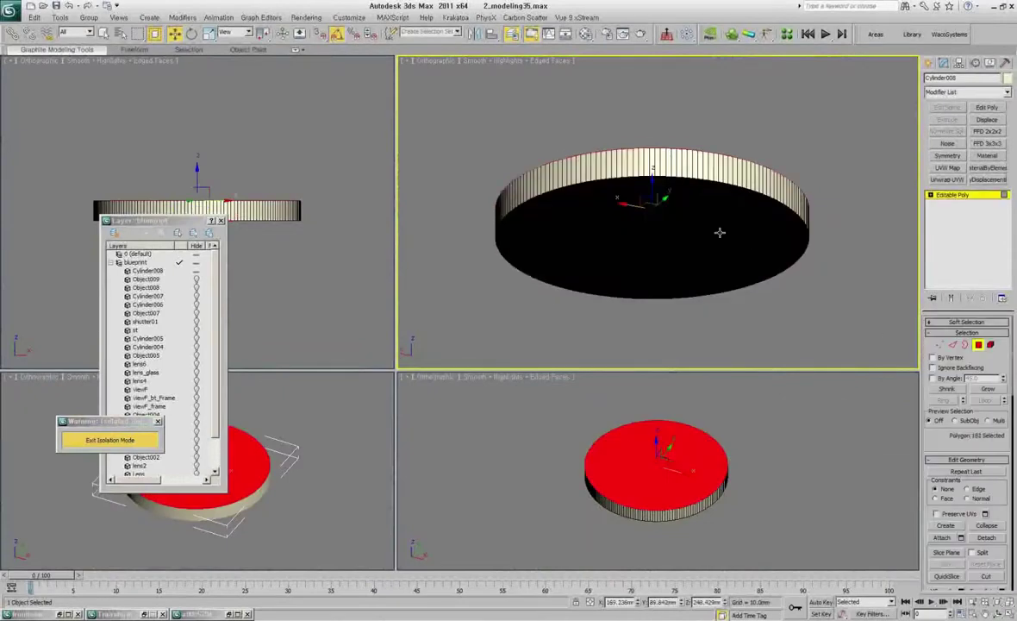
pyautogui.keyDown('alt'); pyautogui.moveTo(720, 232); pyautogui.dragTo(692, 200, button='middle'); pyautogui.keyUp('alt')
pyautogui.press('Delete')
pyautogui.keyDown('alt'); pyautogui.moveTo(763, 291); pyautogui.dragTo(733, 276, button='middle'); pyautogui.keyUp('alt')
pyautogui.scroll(2, 719, 266)
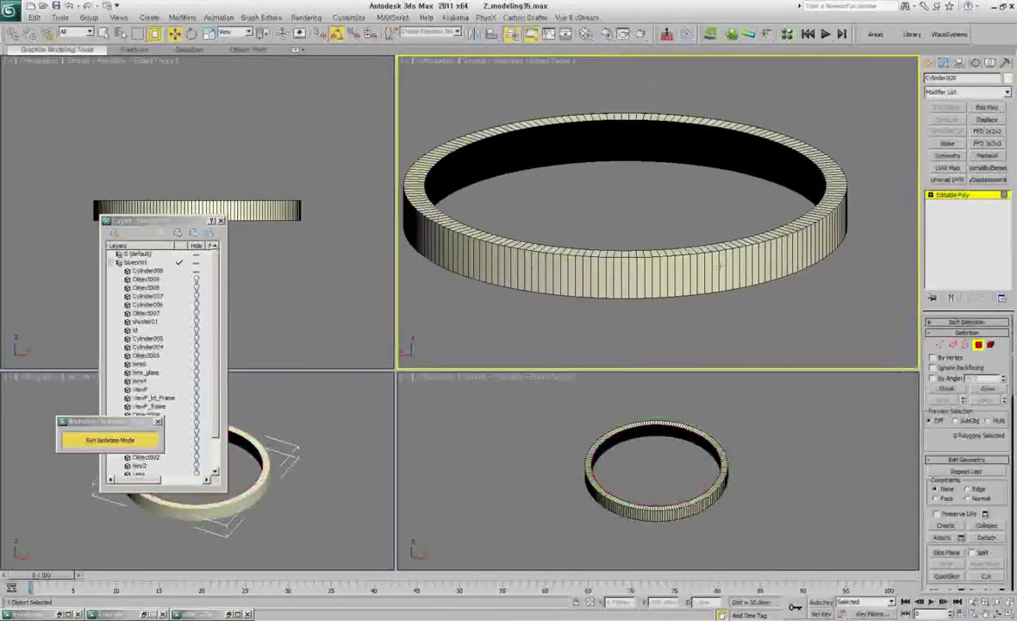
# Extrude all the ring's polygons into ridges and smooth the ring.
pyautogui.hotkey('ctrl', 'a')
pyautogui.scroll(3, 707, 272)
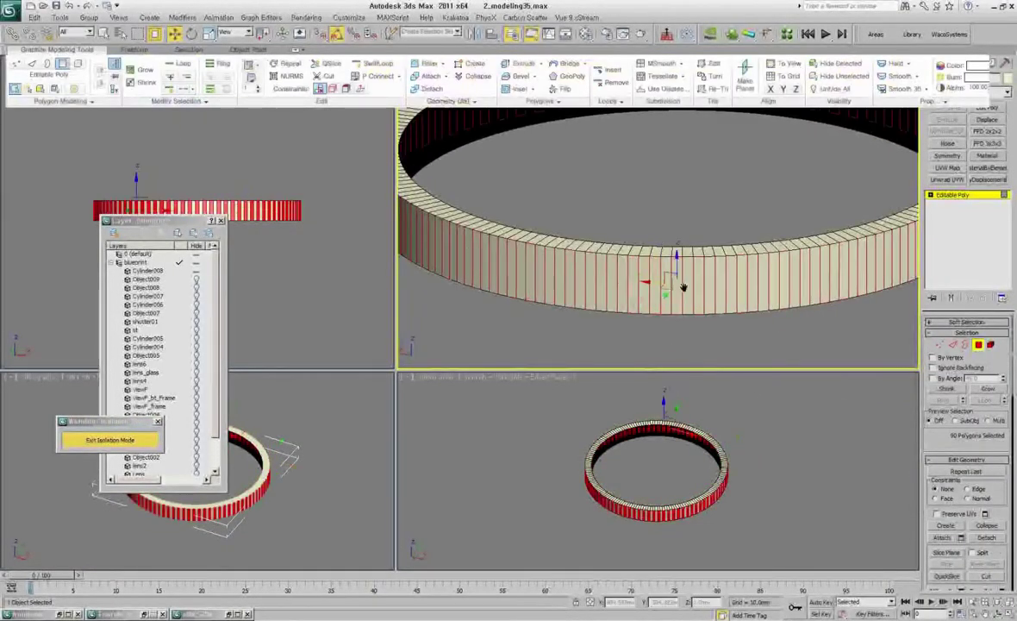
pyautogui.scroll(-3, 681, 286)
pyautogui.moveTo(681, 286)
pyautogui.keyDown('alt'); pyautogui.mouseDown(button='middle')
pyautogui.moveTo(672, 259)
pyautogui.moveTo(723, 315)
pyautogui.mouseUp(button='middle'); pyautogui.keyUp('alt')
pyautogui.rightClick(673, 258)
pyautogui.click(711, 265)
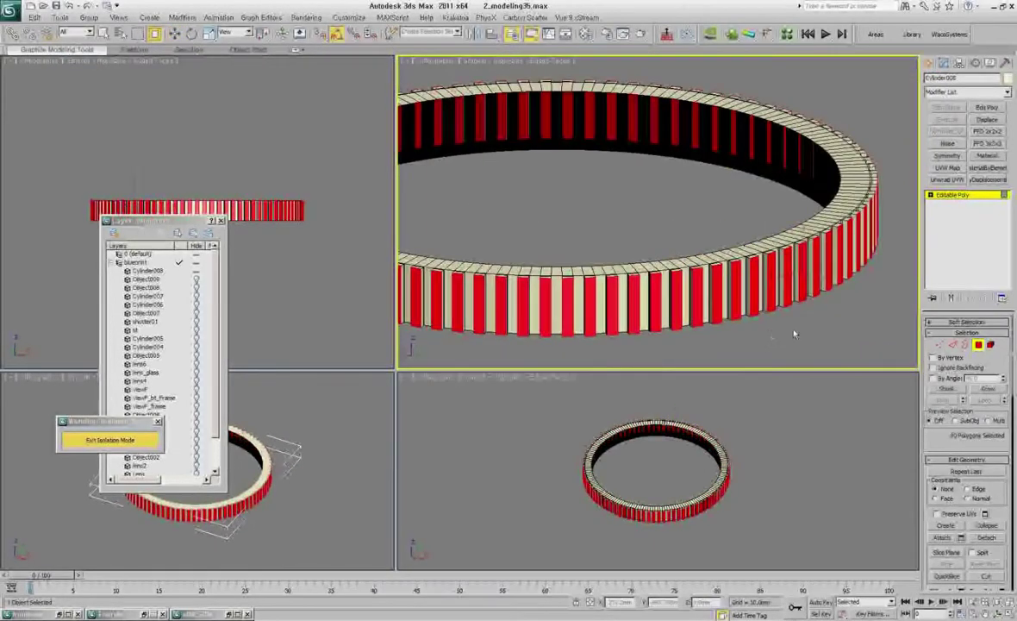
pyautogui.press('2')
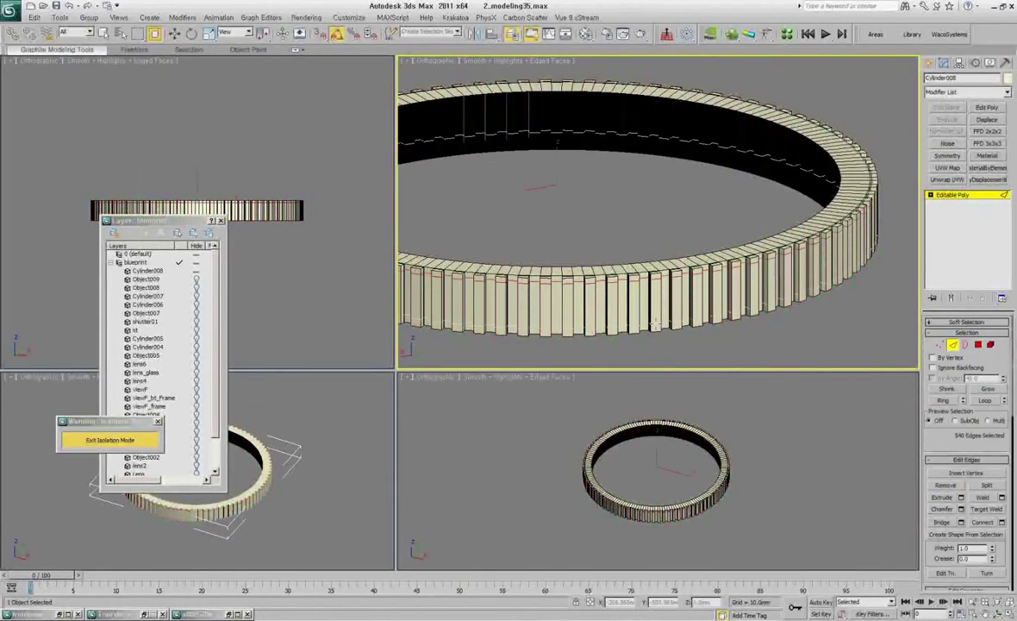
pyautogui.hotkey('ctrl', 't')
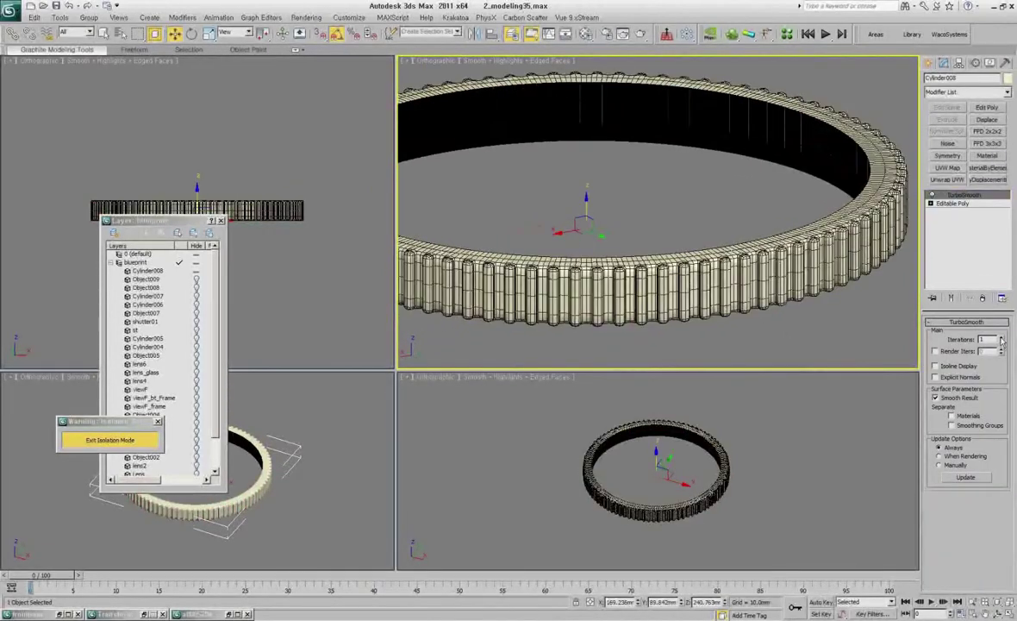
# Exit isolation and view the smoothed thumbwheel in the camera-back slot.
pyautogui.hotkey('alt', 'q')
pyautogui.click(953, 204)
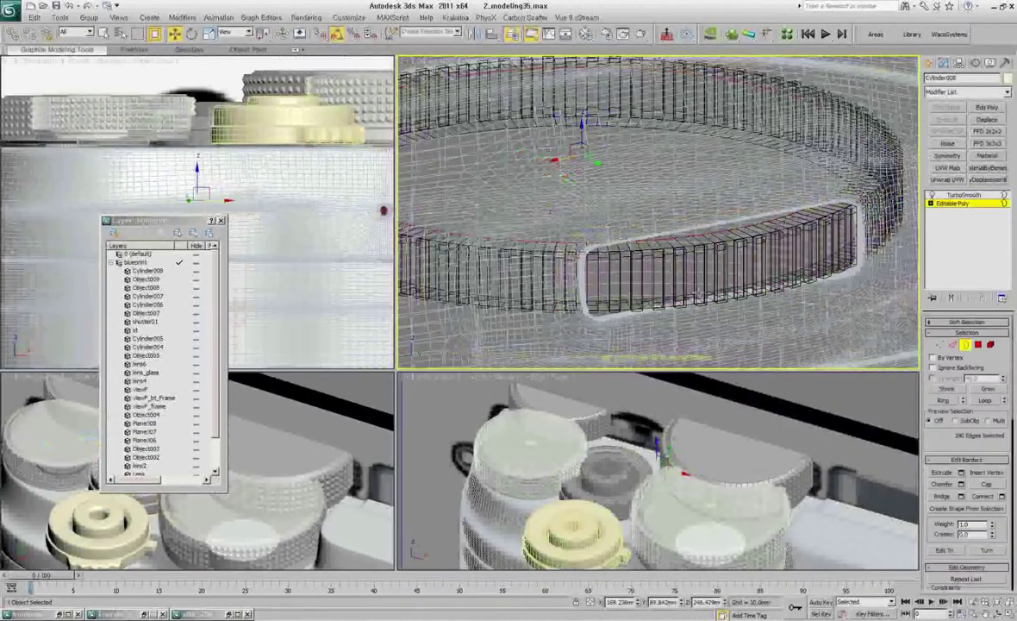
pyautogui.click(965, 195)
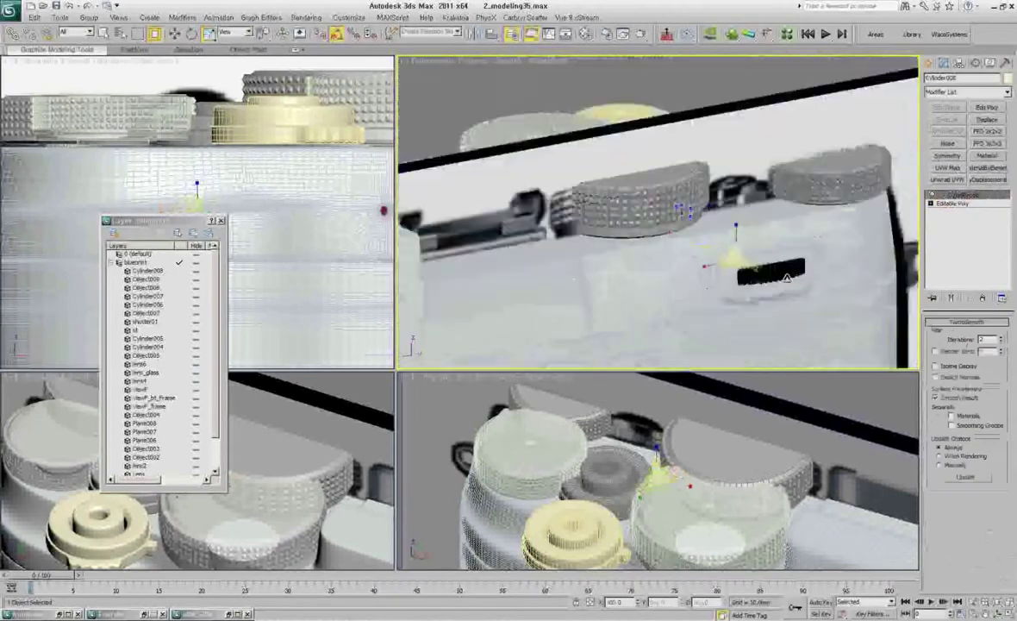
pyautogui.keyDown('alt'); pyautogui.moveTo(787, 277); pyautogui.dragTo(849, 204, button='middle'); pyautogui.keyUp('alt')
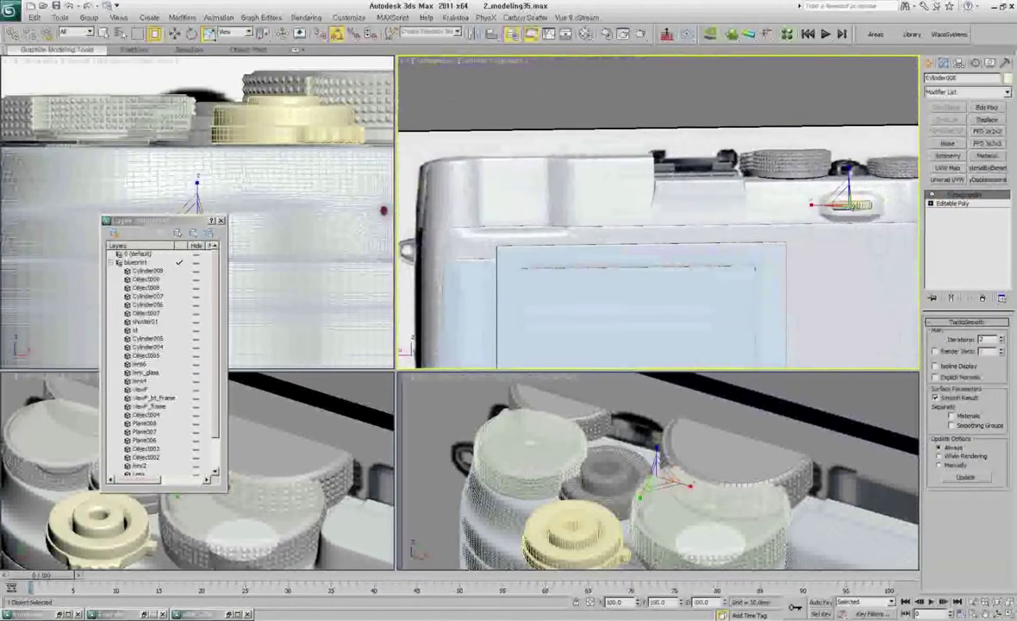
pyautogui.keyDown('alt'); pyautogui.moveTo(849, 204); pyautogui.dragTo(795, 152, button='middle'); pyautogui.keyUp('alt')
pyautogui.click(794, 151)
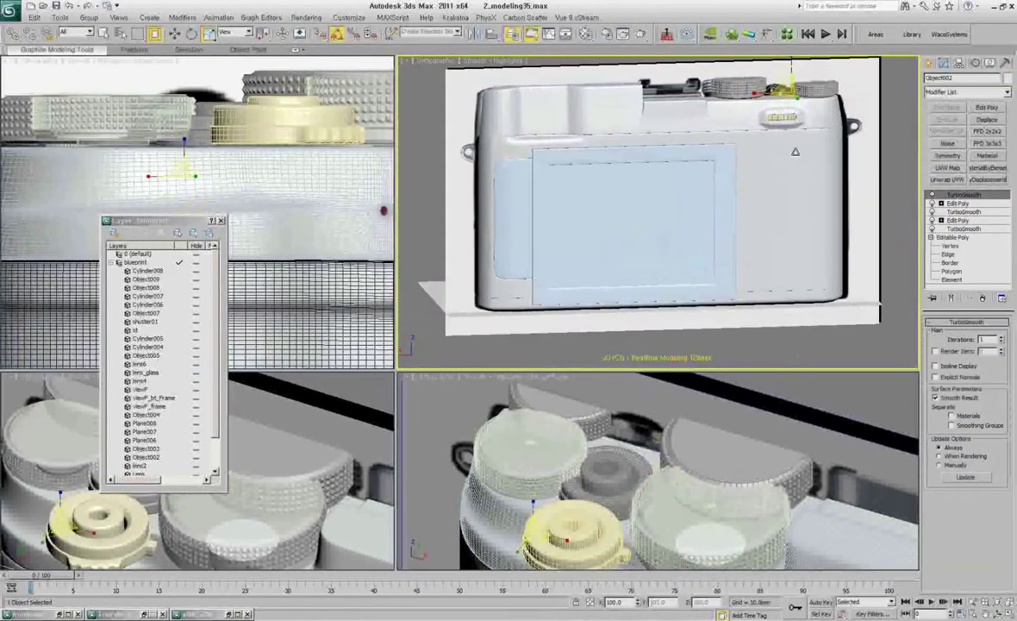
pyautogui.hotkey('alt', 'q')
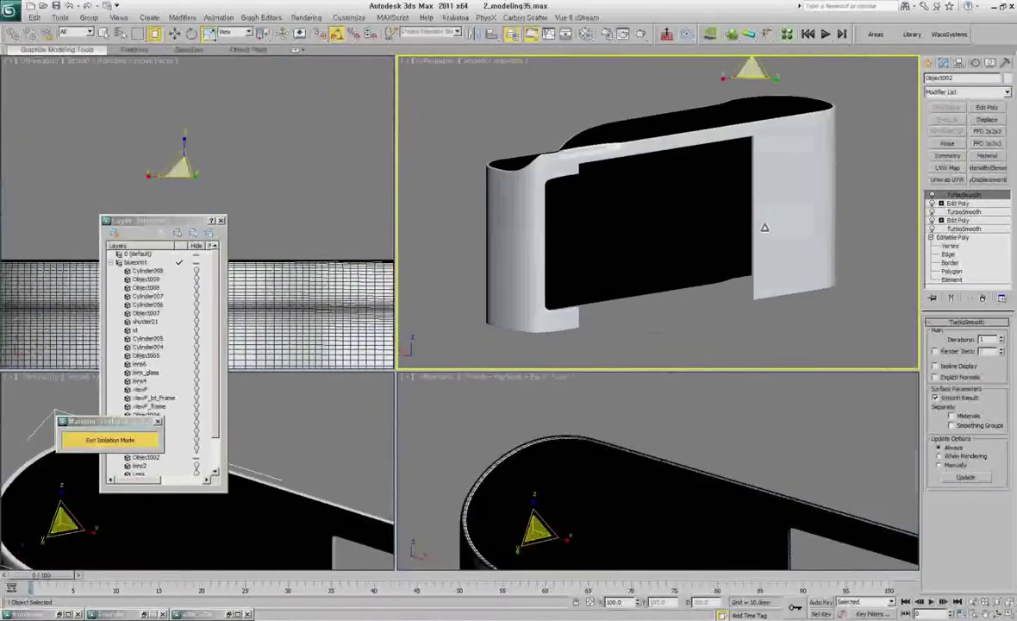
pyautogui.click(952, 236)
pyautogui.scroll(3, 604, 198)
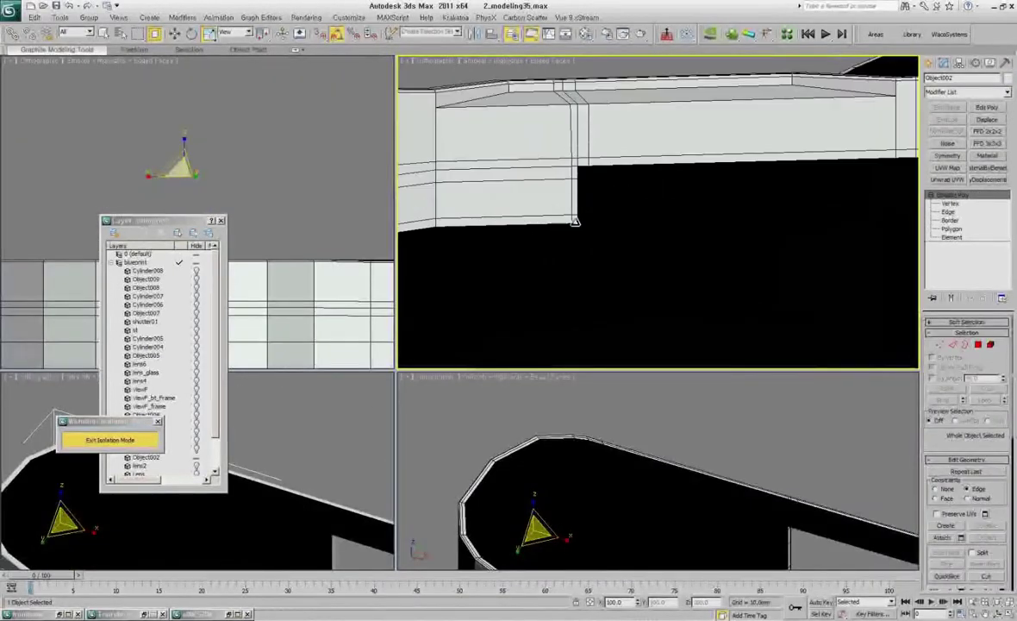
pyautogui.scroll(2, 557, 215)
pyautogui.moveTo(557, 216)
pyautogui.keyDown('alt'); pyautogui.mouseDown(button='middle')
pyautogui.moveTo(728, 166)
pyautogui.moveTo(720, 303)
pyautogui.mouseUp(button='middle'); pyautogui.keyUp('alt')
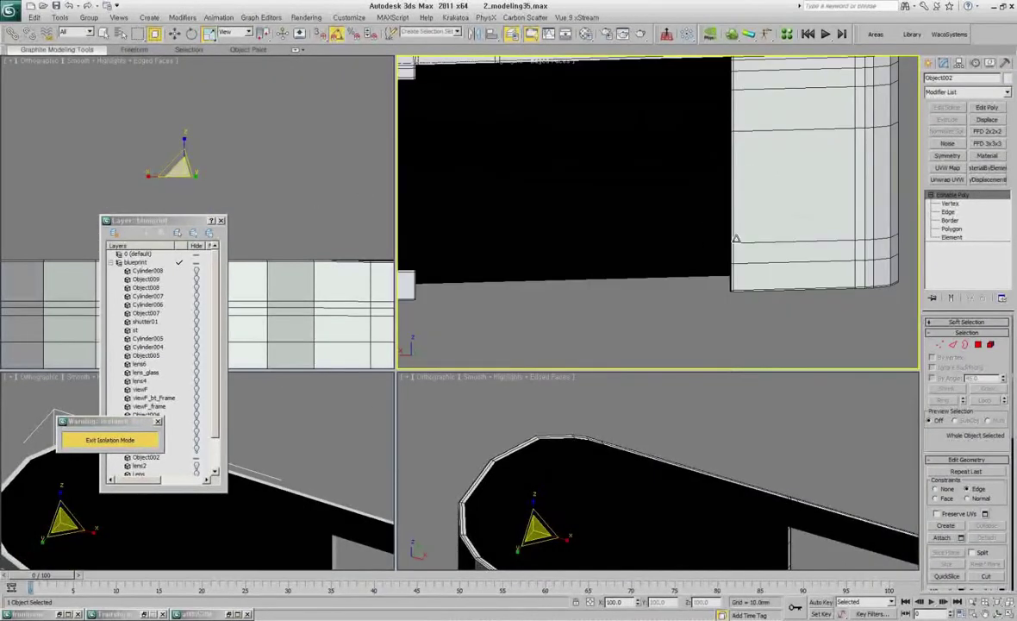
pyautogui.moveTo(606, 286); pyautogui.dragTo(561, 337, button='middle')
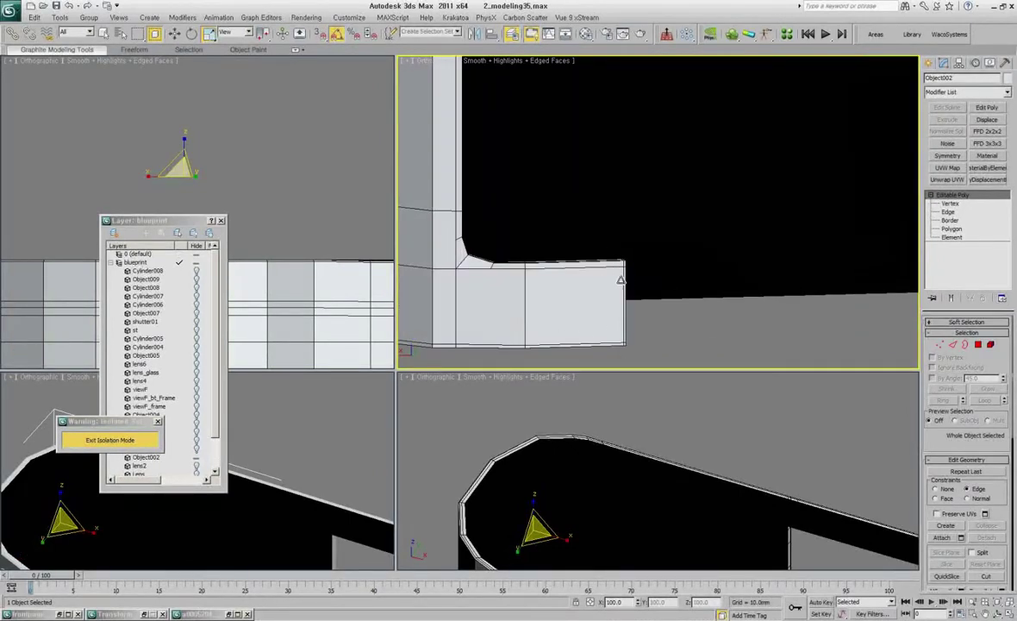
pyautogui.moveTo(627, 275)
pyautogui.keyDown('alt'); pyautogui.mouseDown(button='middle')
pyautogui.moveTo(555, 229)
pyautogui.moveTo(484, 260)
pyautogui.mouseUp(button='middle'); pyautogui.keyUp('alt')
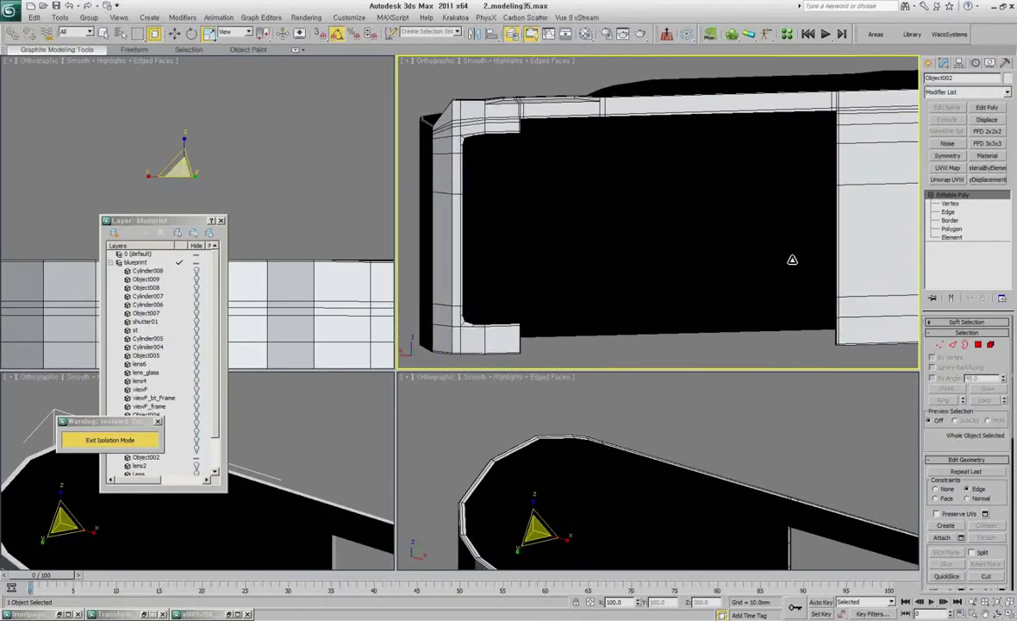
pyautogui.keyDown('alt'); pyautogui.moveTo(731, 240); pyautogui.dragTo(673, 155, button='middle'); pyautogui.keyUp('alt')
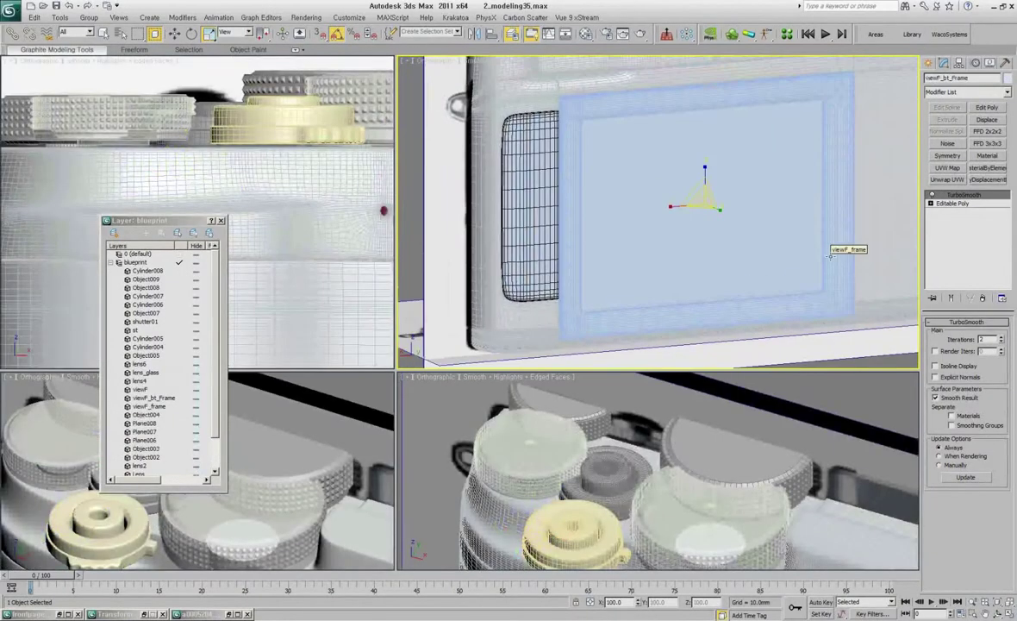
# Select all of viewF_frame's polygons and switch to vertex editing in Left view.
pyautogui.scroll(2, 836, 120)
pyautogui.scroll(2, 841, 116)
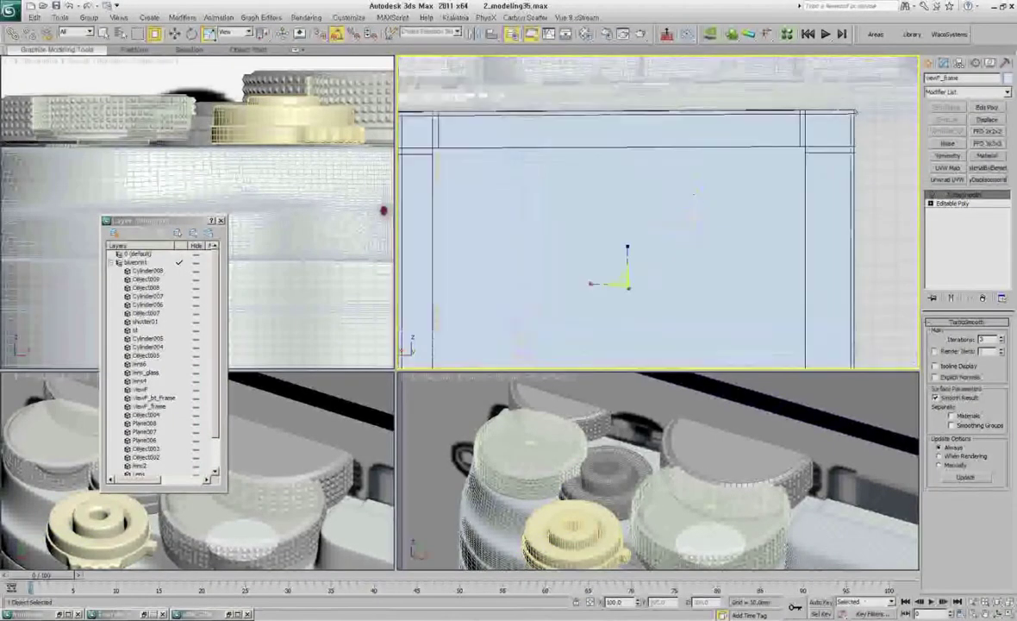
pyautogui.scroll(1, 849, 111)
pyautogui.scroll(-2, 848, 111)
pyautogui.scroll(-2, 759, 121)
pyautogui.scroll(-2, 754, 121)
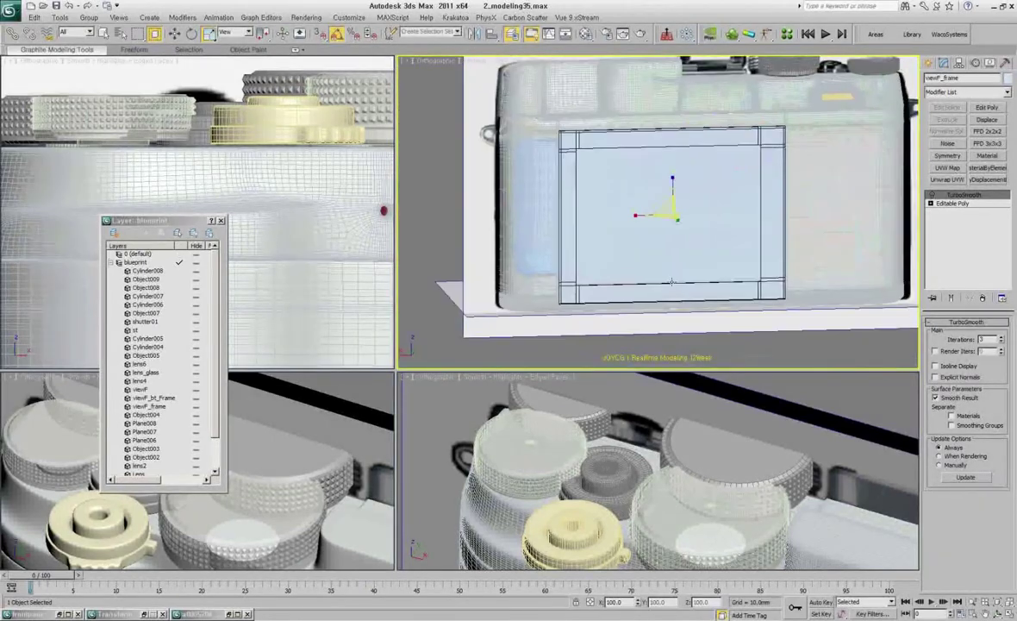
pyautogui.keyDown('alt'); pyautogui.moveTo(755, 120); pyautogui.dragTo(740, 118, button='middle'); pyautogui.keyUp('alt')
pyautogui.scroll(3, 775, 138)
pyautogui.scroll(2, 774, 220)
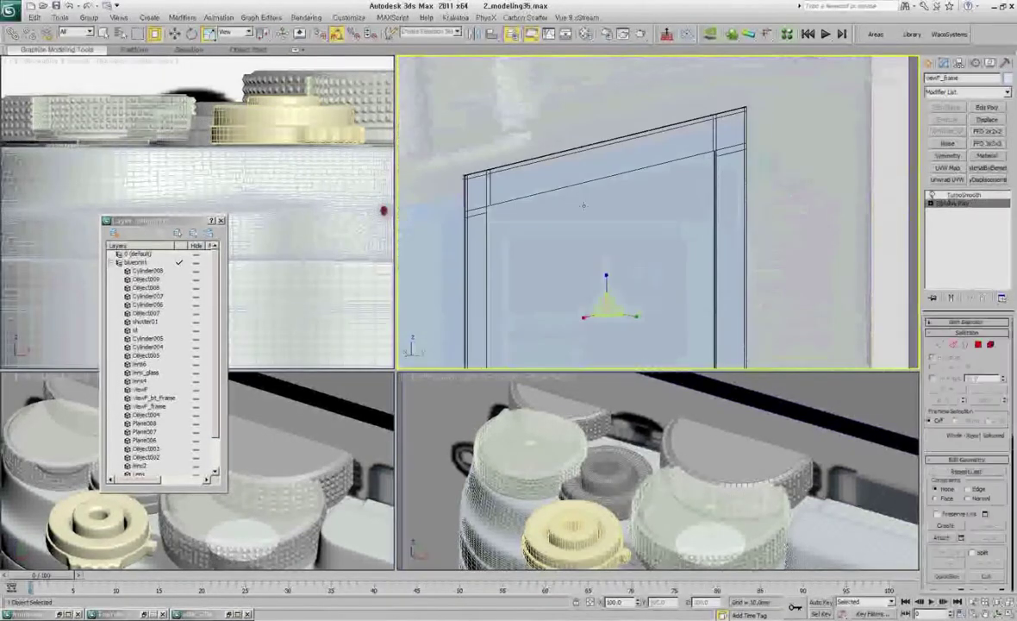
pyautogui.hotkey('ctrl', 'a')
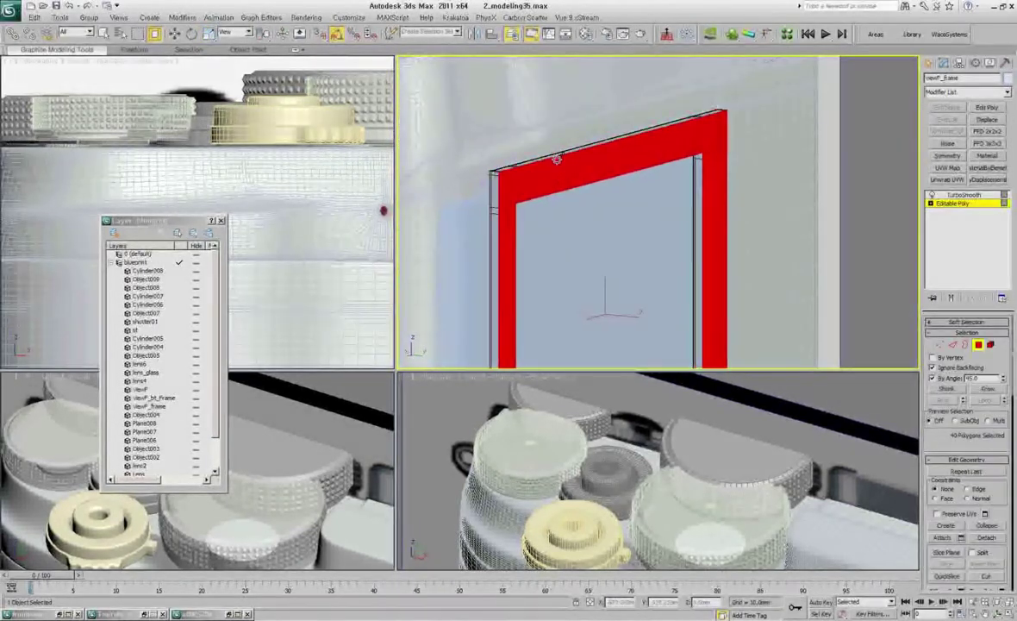
pyautogui.press('l')
pyautogui.press('1')
pyautogui.press('z')
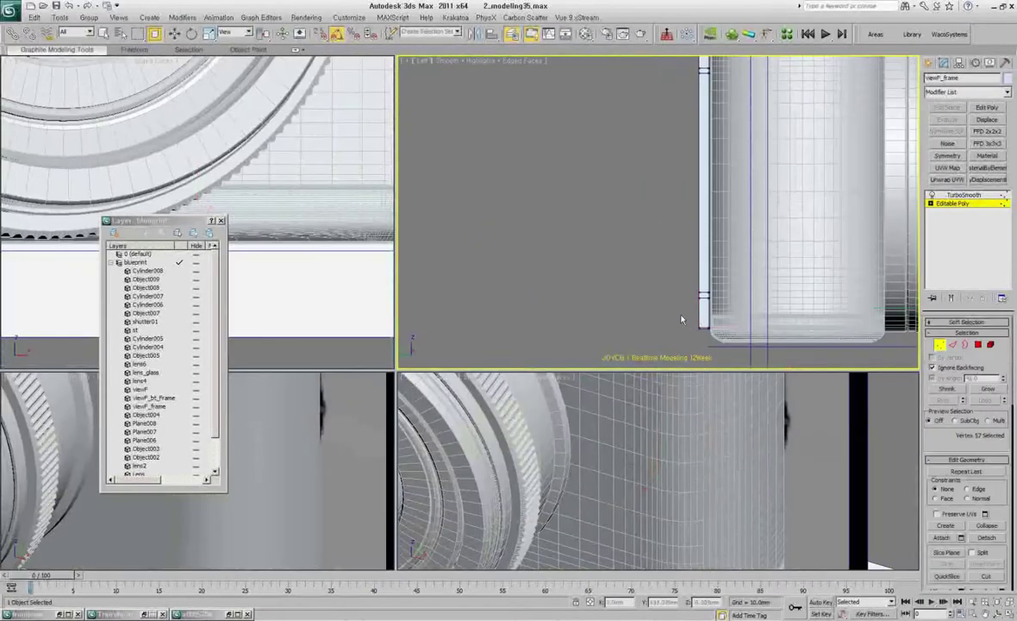
# Select and move the frame's lower-left corner vertices, checking in Top view.
pyautogui.scroll(1, 707, 332)
pyautogui.moveTo(688, 328); pyautogui.dragTo(716, 349)
pyautogui.press('w')
pyautogui.scroll(2, 667, 182)
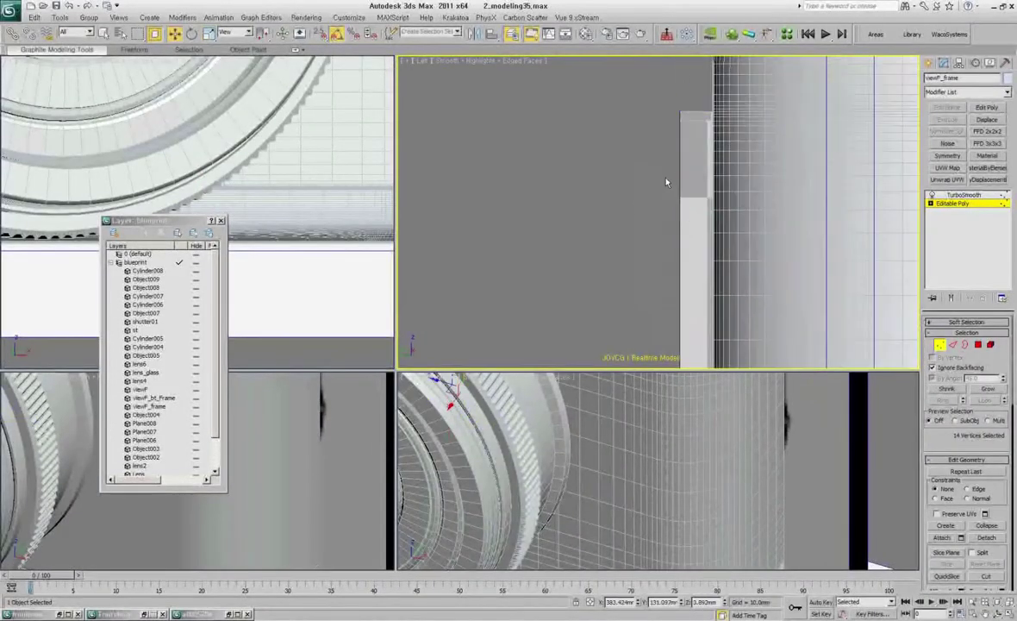
pyautogui.press('t')
pyautogui.press('z')
pyautogui.scroll(3, 770, 285)
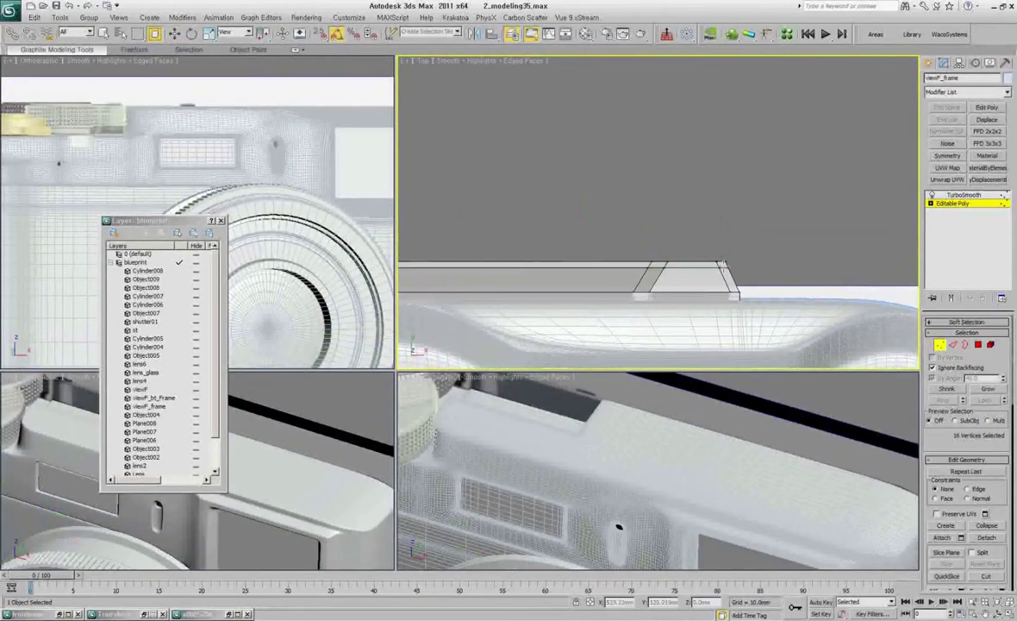
pyautogui.moveTo(723, 264)
pyautogui.keyDown('alt'); pyautogui.mouseDown(button='middle')
pyautogui.moveTo(606, 262)
pyautogui.moveTo(673, 250)
pyautogui.mouseUp(button='middle'); pyautogui.keyUp('alt')
# Compare viewF_frame's base mesh with its TurboSmooth result.
pyautogui.click(714, 236)
pyautogui.click(979, 208)
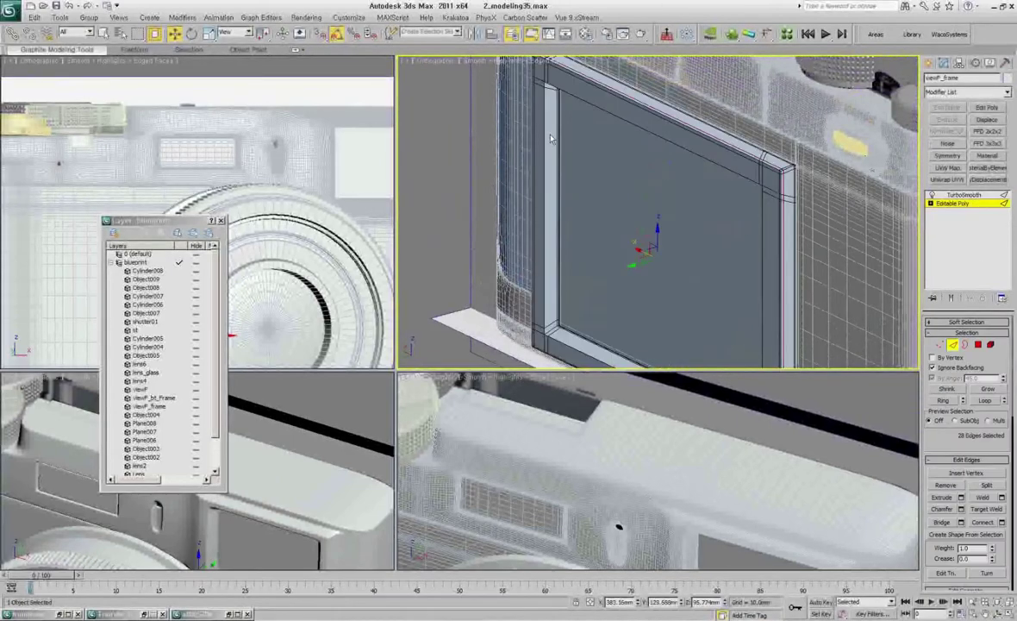
pyautogui.click(964, 195)
pyautogui.moveTo(733, 233)
pyautogui.keyDown('alt'); pyautogui.mouseDown(button='middle')
pyautogui.moveTo(574, 268)
pyautogui.moveTo(655, 216)
pyautogui.moveTo(620, 207)
pyautogui.moveTo(629, 173)
pyautogui.moveTo(656, 185)
pyautogui.moveTo(666, 208)
pyautogui.moveTo(648, 158)
pyautogui.moveTo(681, 138)
pyautogui.moveTo(640, 163)
pyautogui.moveTo(652, 193)
pyautogui.moveTo(638, 227)
pyautogui.mouseUp(button='middle'); pyautogui.keyUp('alt')
pyautogui.scroll(2, 574, 268)
# Select viewF_bt_Frame's editable poly, select all its polygons and switch to Edge mode.
pyautogui.click(595, 198)
pyautogui.click(953, 203)
pyautogui.press('4')
pyautogui.hotkey('ctrl', 'a')
pyautogui.scroll(2, 628, 151)
pyautogui.scroll(2, 655, 185)
pyautogui.scroll(-2, 672, 198)
pyautogui.press('w')
pyautogui.press('2')
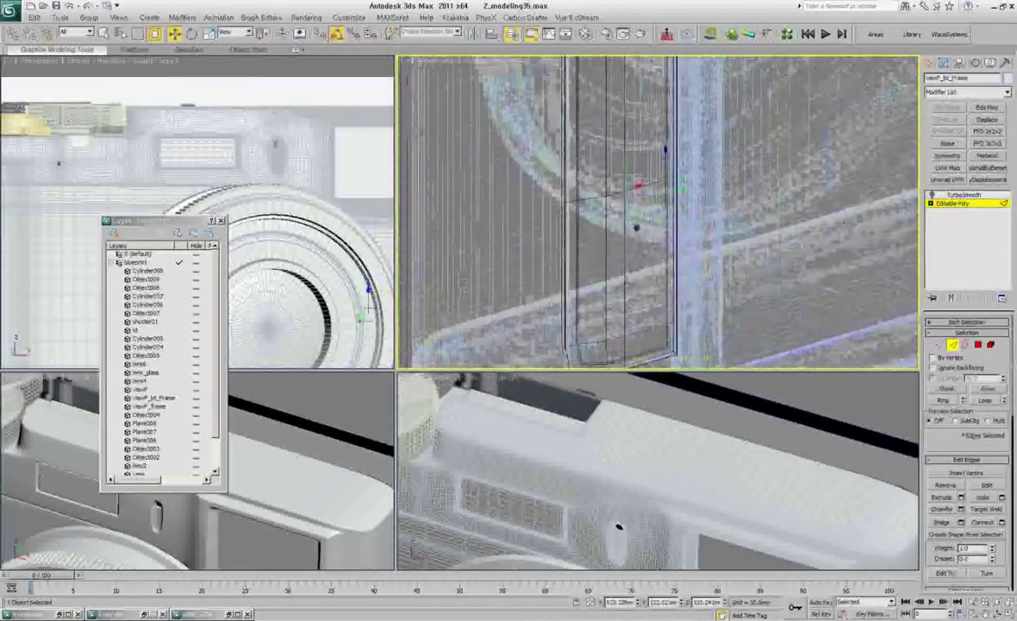
# Isolate viewF_bt_frame and move its selected top edges to reshape the frame.
pyautogui.hotkey('alt', 'q')
pyautogui.click(957, 195)
pyautogui.click(952, 203)
pyautogui.scroll(4, 652, 269)
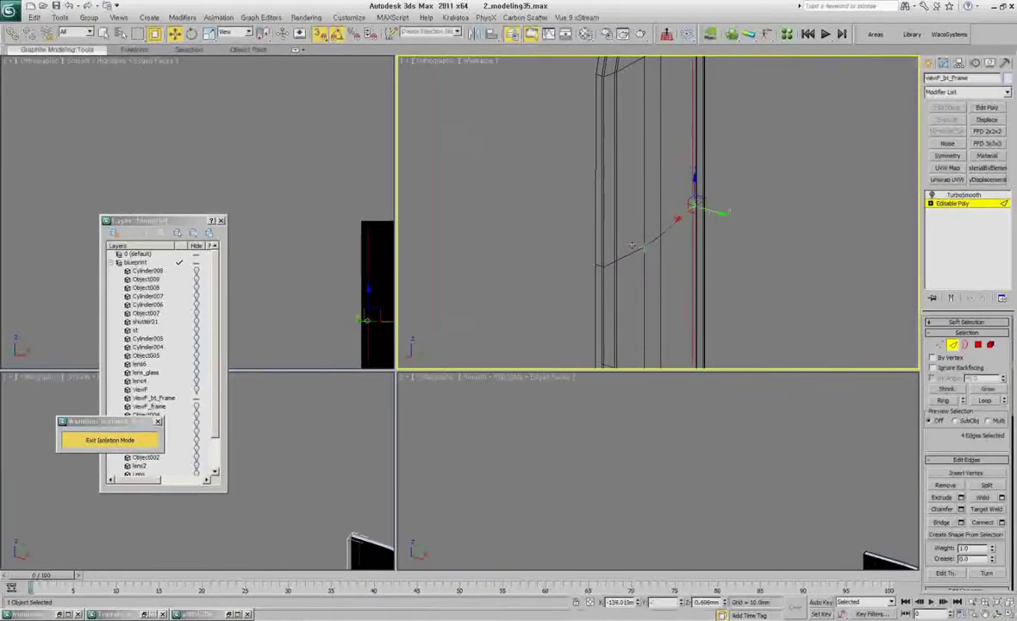
pyautogui.scroll(4, 651, 243)
pyautogui.click(716, 269)
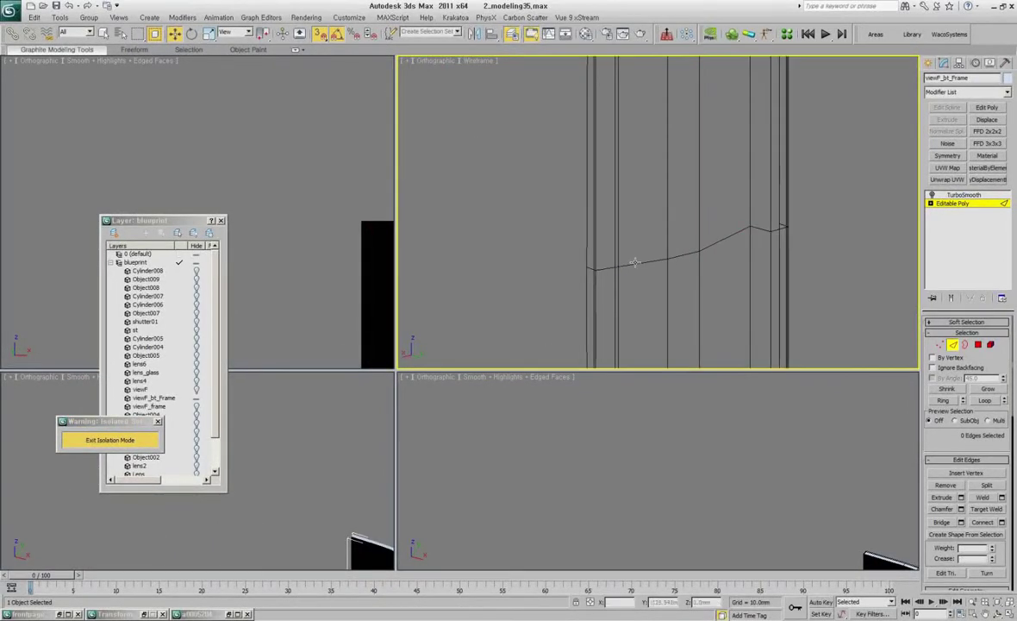
pyautogui.scroll(-5, 617, 269)
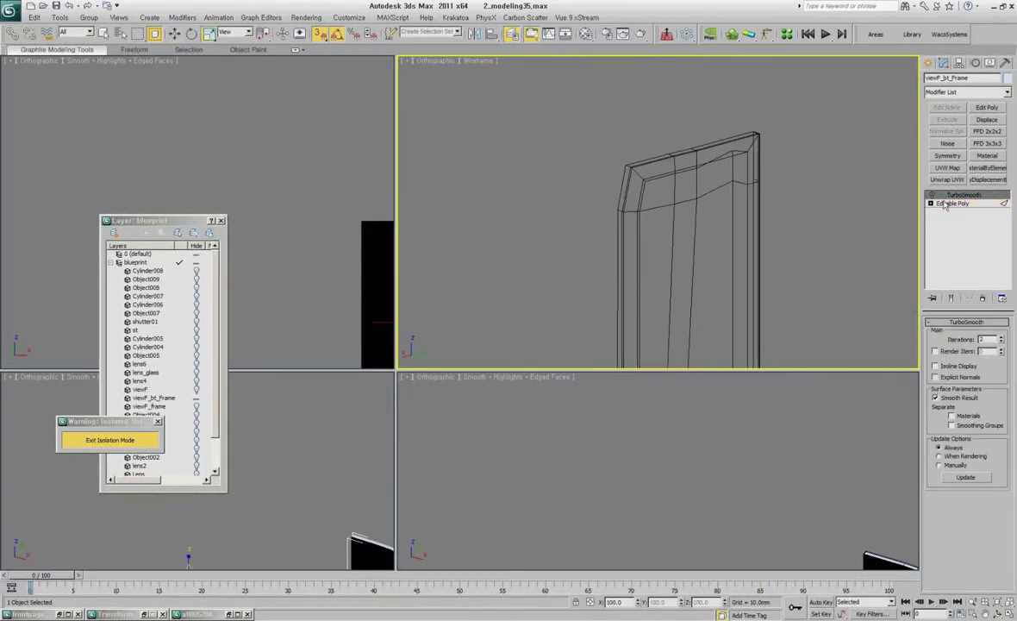
pyautogui.click(703, 202)
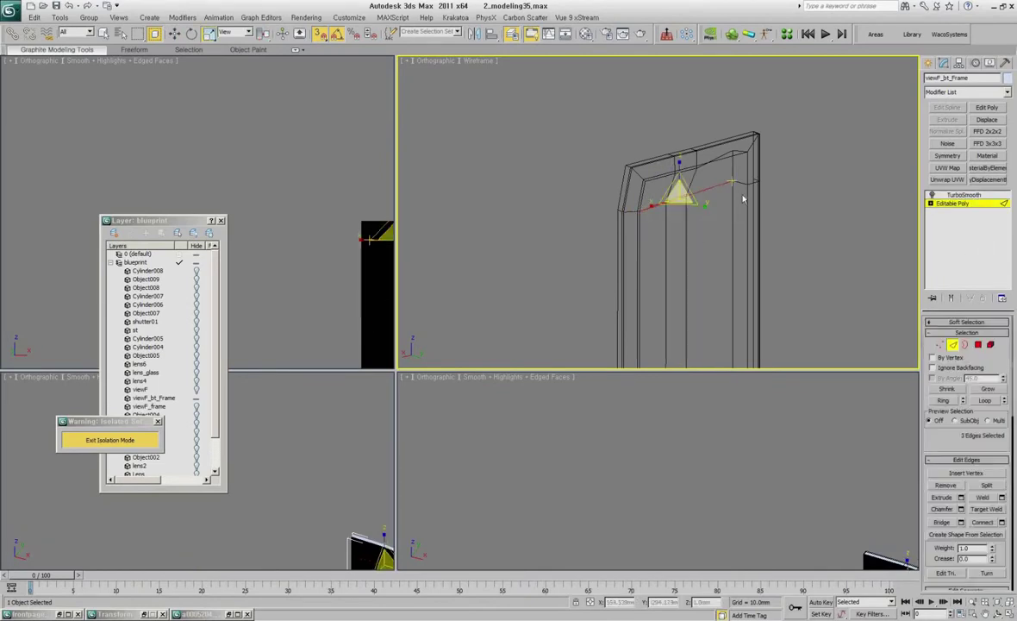
pyautogui.click(664, 264)
pyautogui.moveTo(744, 200)
pyautogui.mouseDown(button='middle')
pyautogui.moveTo(664, 264)
pyautogui.moveTo(682, 312)
pyautogui.moveTo(653, 298)
pyautogui.mouseUp(button='middle')
# Compare the frame's TurboSmooth result with its base mesh, then exit isolation to show the whole camera.
pyautogui.keyDown('alt'); pyautogui.moveTo(743, 253); pyautogui.dragTo(749, 149, button='middle'); pyautogui.keyUp('alt')
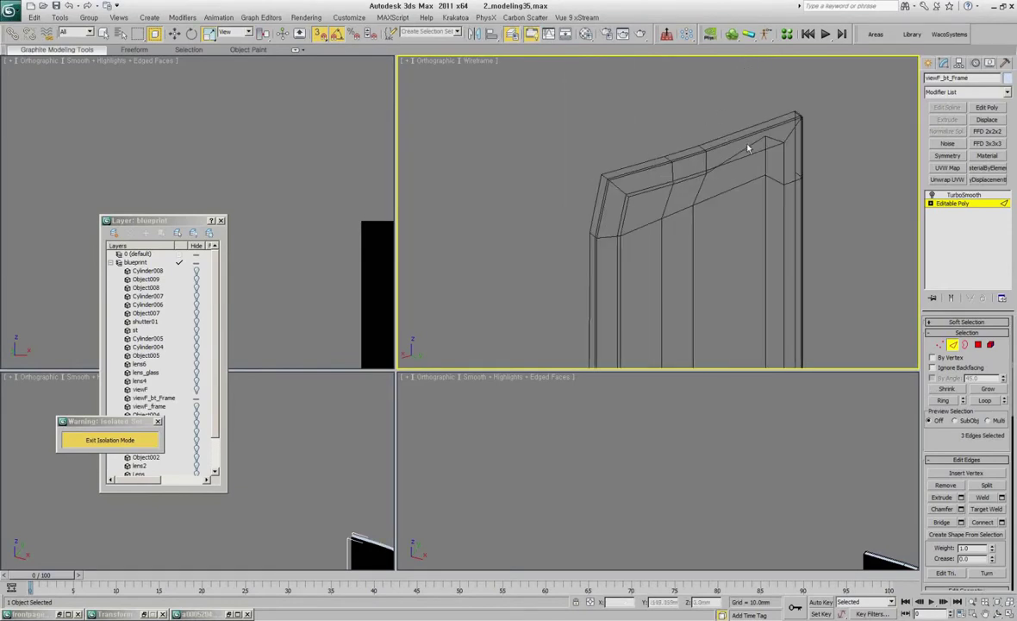
pyautogui.click(963, 194)
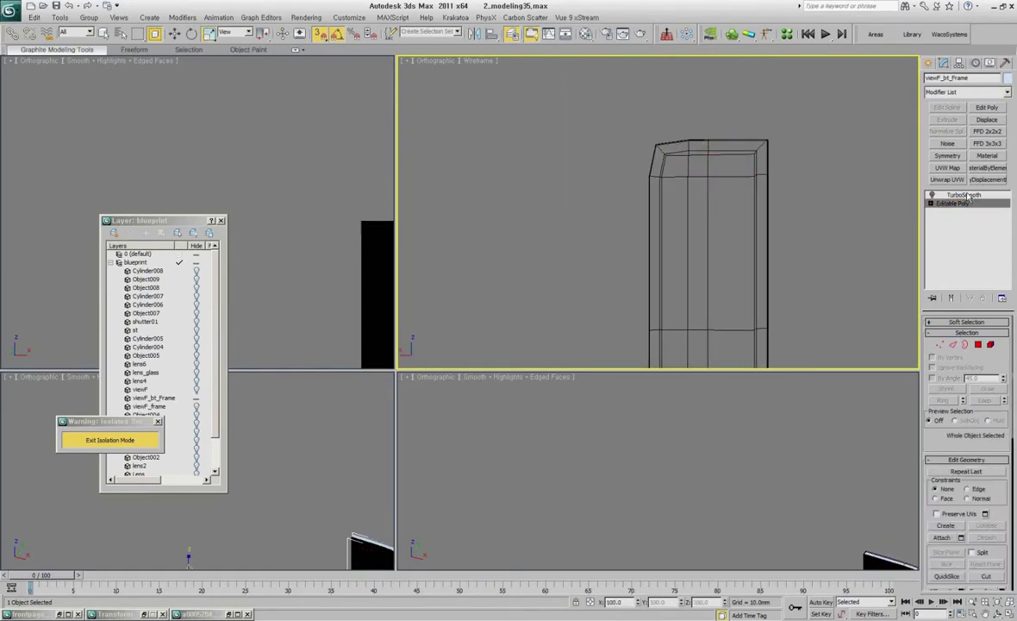
pyautogui.press('F3')
pyautogui.keyDown('alt'); pyautogui.moveTo(720, 222); pyautogui.dragTo(731, 278, button='middle'); pyautogui.keyUp('alt')
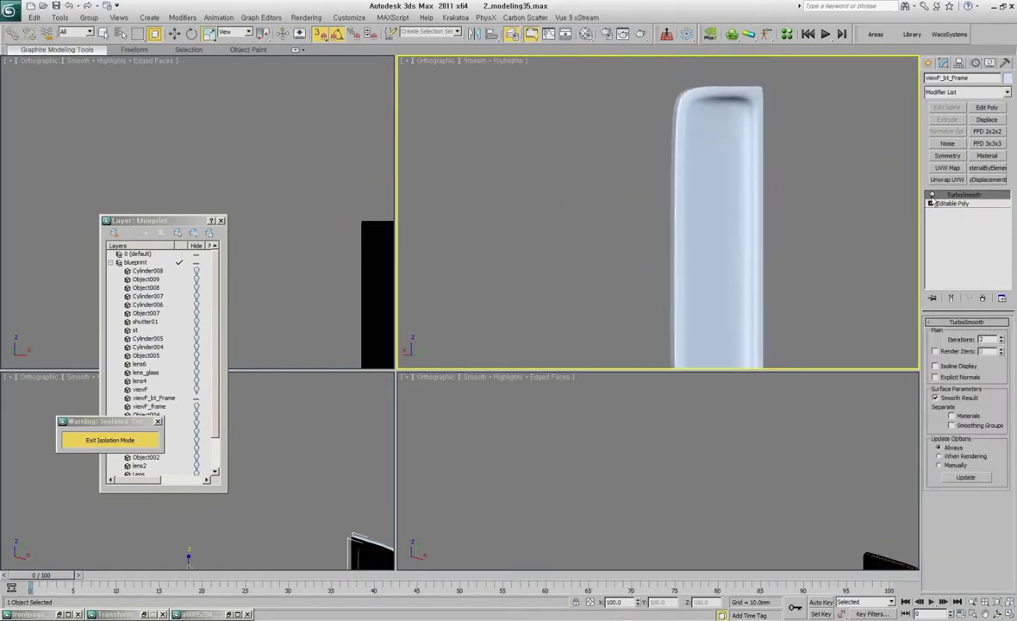
pyautogui.click(949, 204)
pyautogui.press('F4')
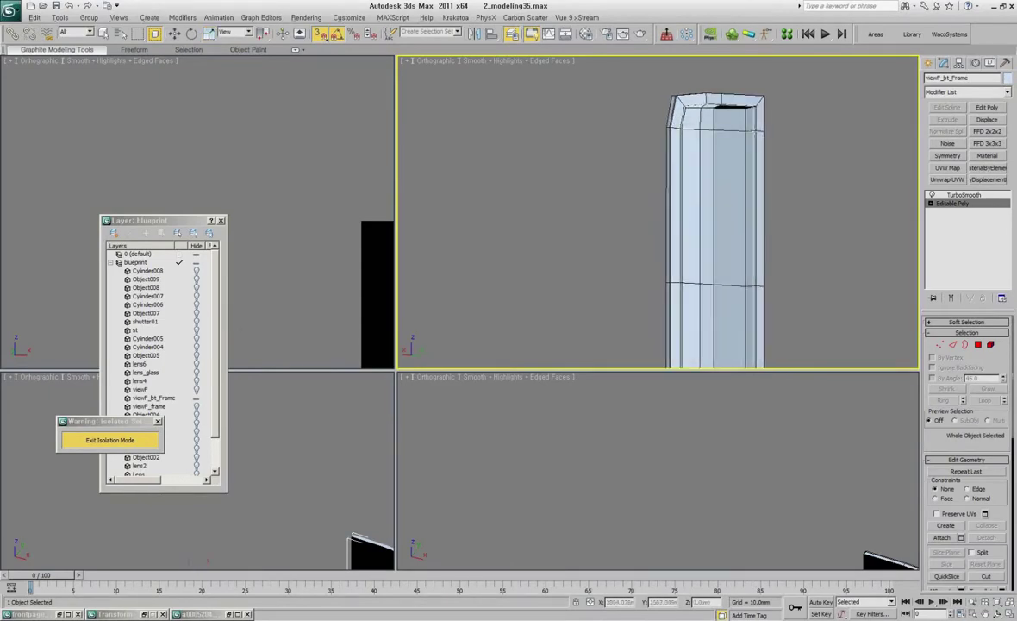
pyautogui.click(932, 196)
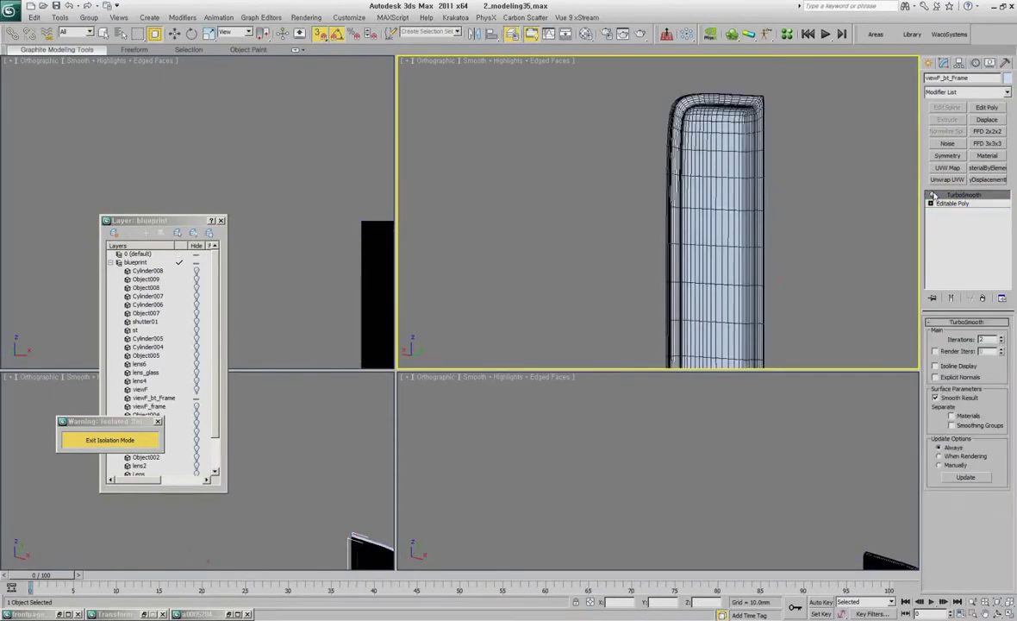
pyautogui.keyDown('alt'); pyautogui.moveTo(773, 314); pyautogui.dragTo(758, 302, button='middle'); pyautogui.keyUp('alt')
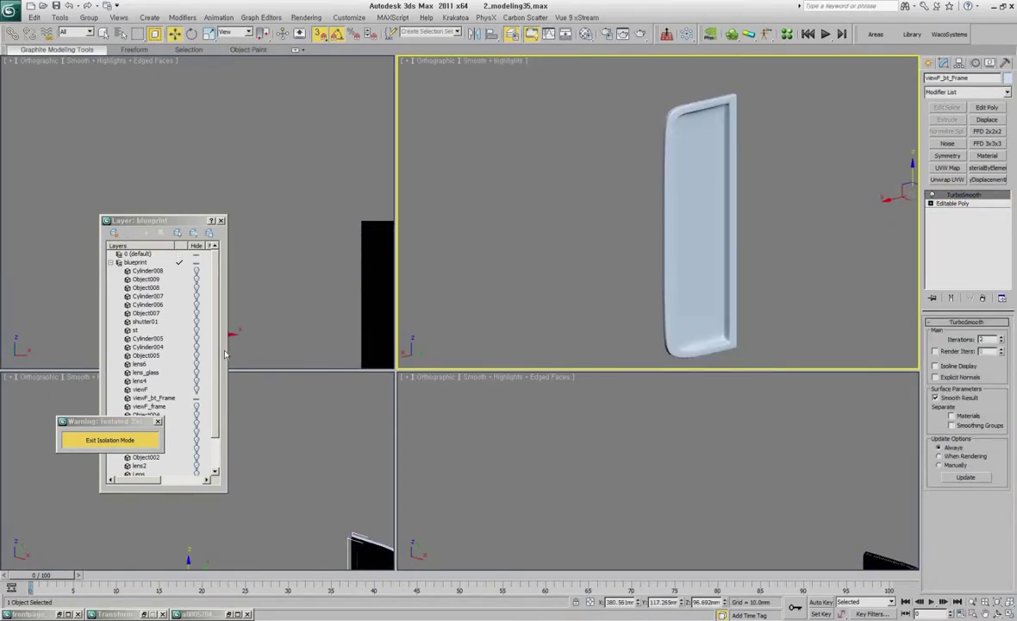
pyautogui.hotkey('alt', 'q')
pyautogui.keyDown('alt'); pyautogui.moveTo(706, 276); pyautogui.dragTo(660, 243, button='middle'); pyautogui.keyUp('alt')
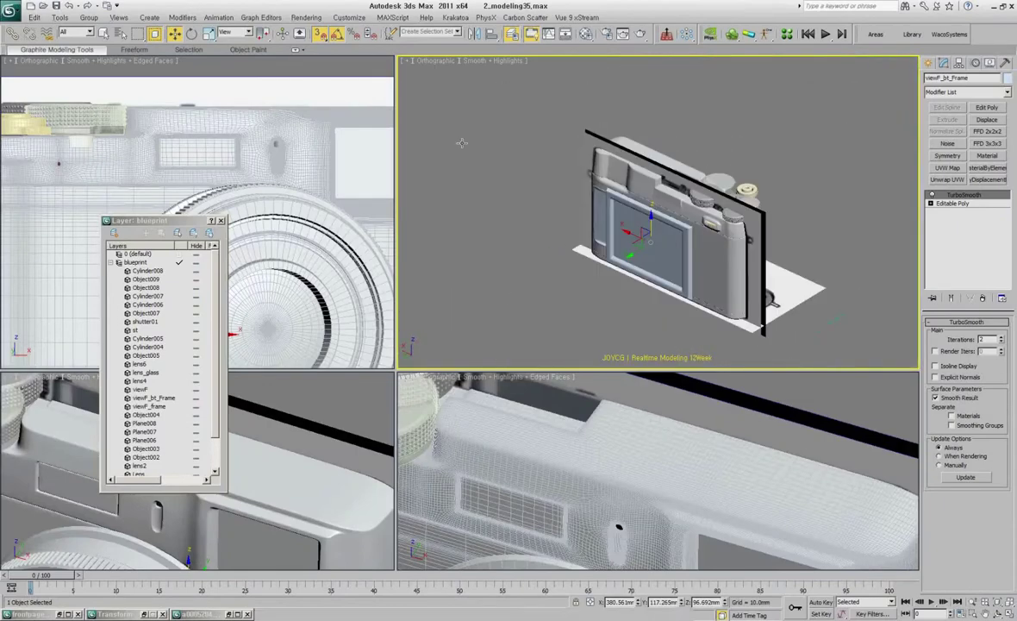
# Open 2_modeling55.max and reset the viewports to four equal panes.
pyautogui.click(11, 11)
pyautogui.click(37, 81)
pyautogui.doubleClick(61, 447)
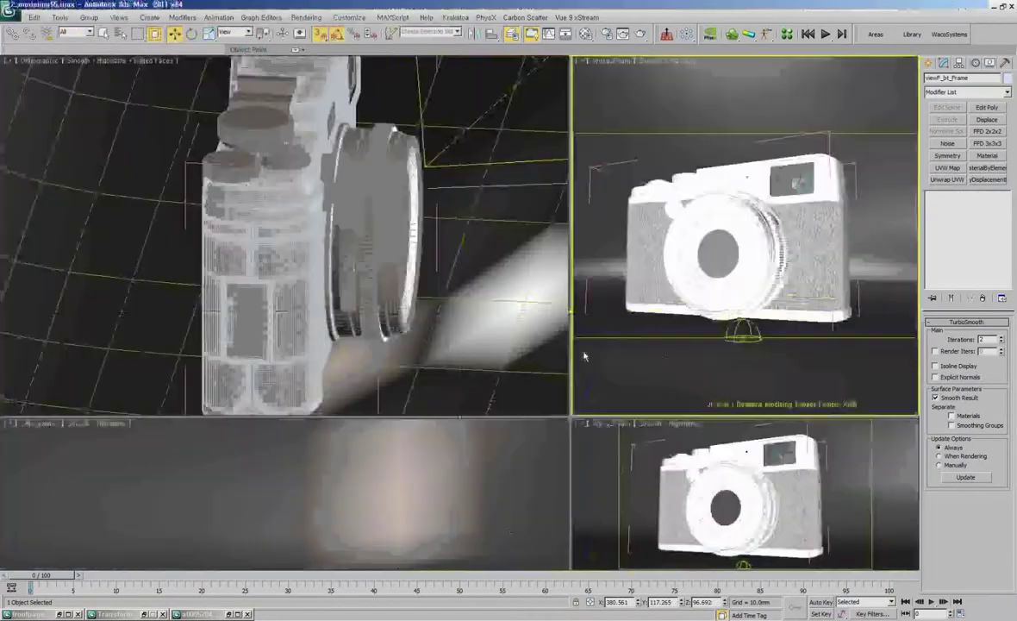
pyautogui.click(601, 410)
# Toggle the hide layer's visibility in the Layer Manager and inspect the toothed dial's edges.
pyautogui.click(473, 34)
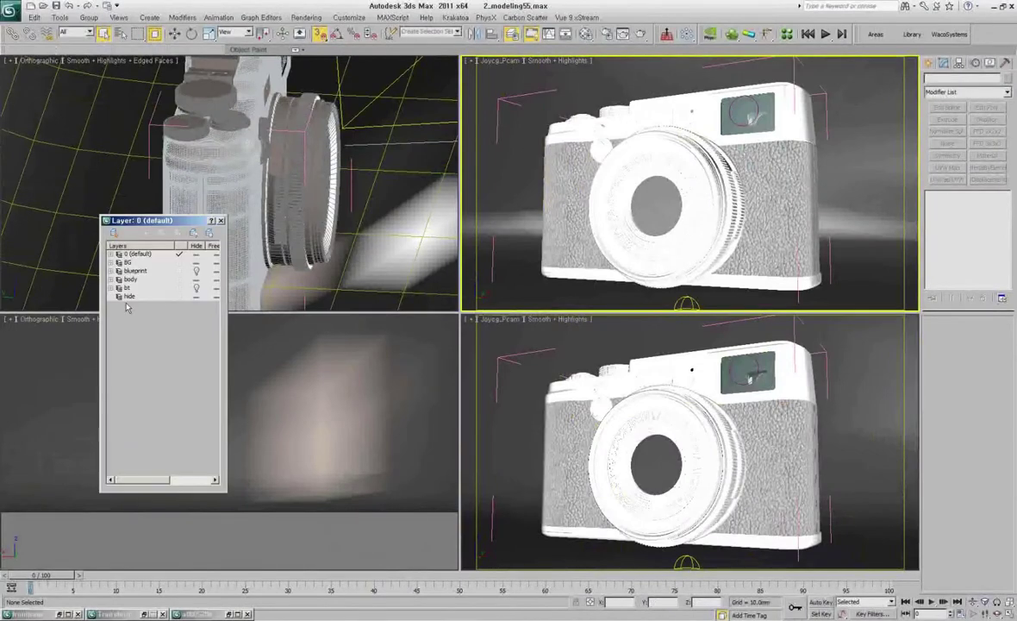
pyautogui.click(196, 271)
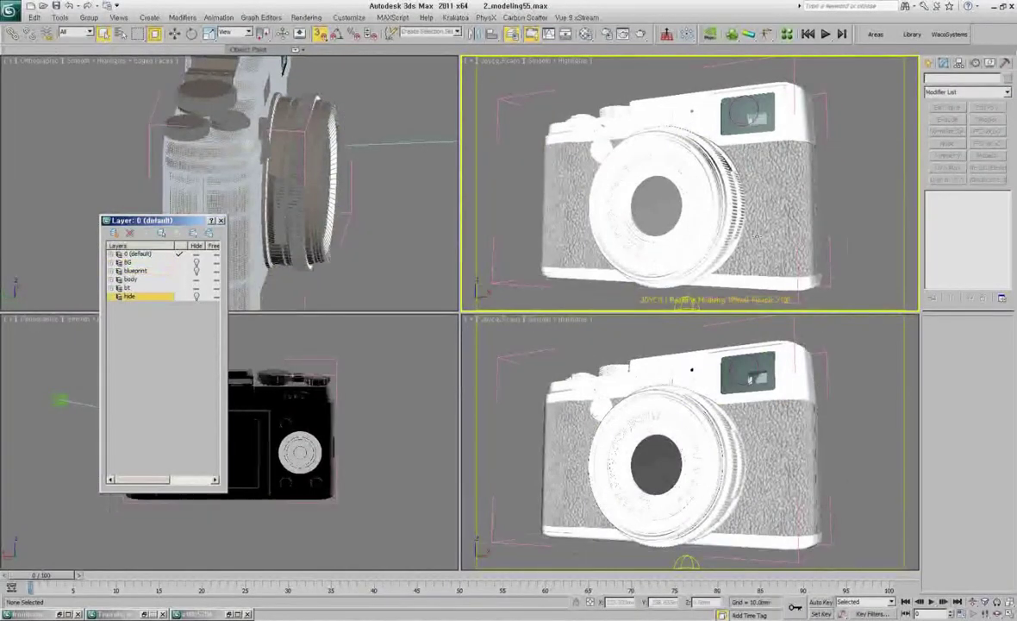
pyautogui.moveTo(762, 213)
pyautogui.keyDown('alt'); pyautogui.mouseDown(button='middle')
pyautogui.moveTo(712, 188)
pyautogui.moveTo(748, 235)
pyautogui.mouseUp(button='middle'); pyautogui.keyUp('alt')
pyautogui.click(712, 188)
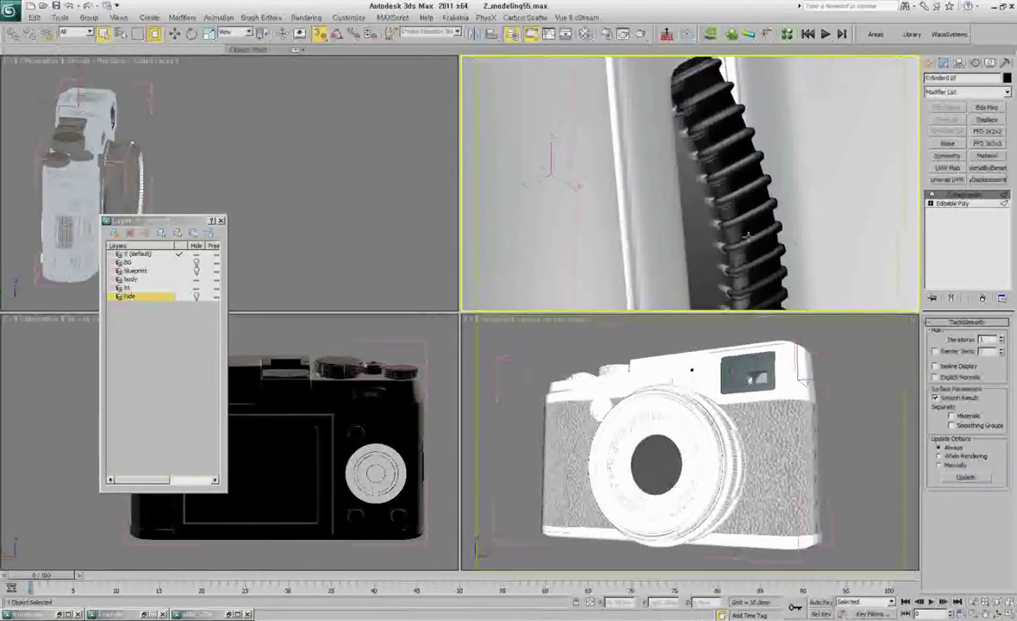
pyautogui.keyDown('alt'); pyautogui.moveTo(710, 201); pyautogui.dragTo(915, 194, button='middle'); pyautogui.keyUp('alt')
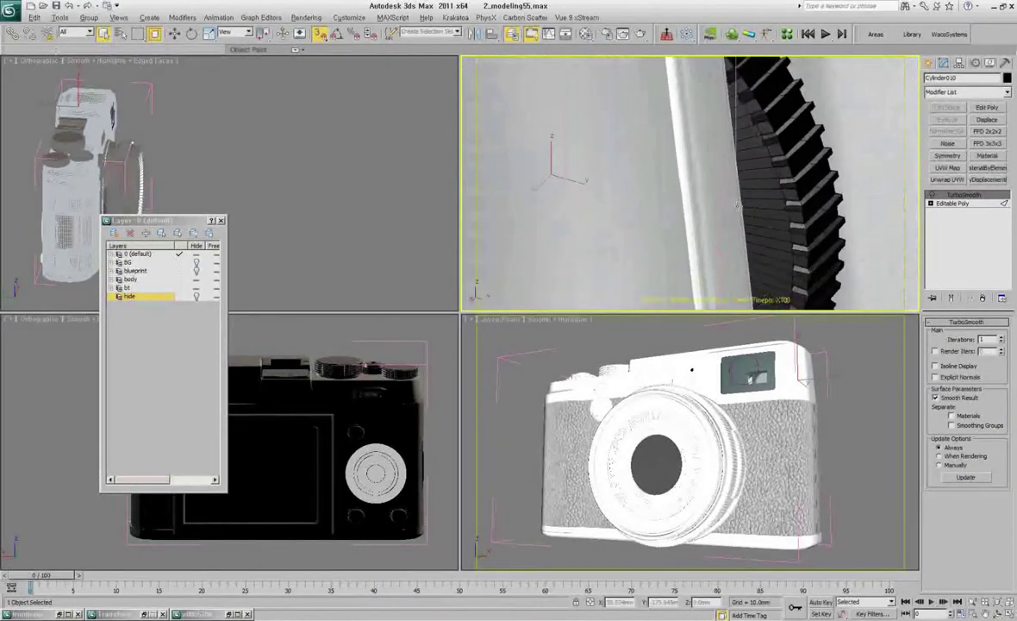
pyautogui.scroll(5, 700, 157)
pyautogui.press('2')
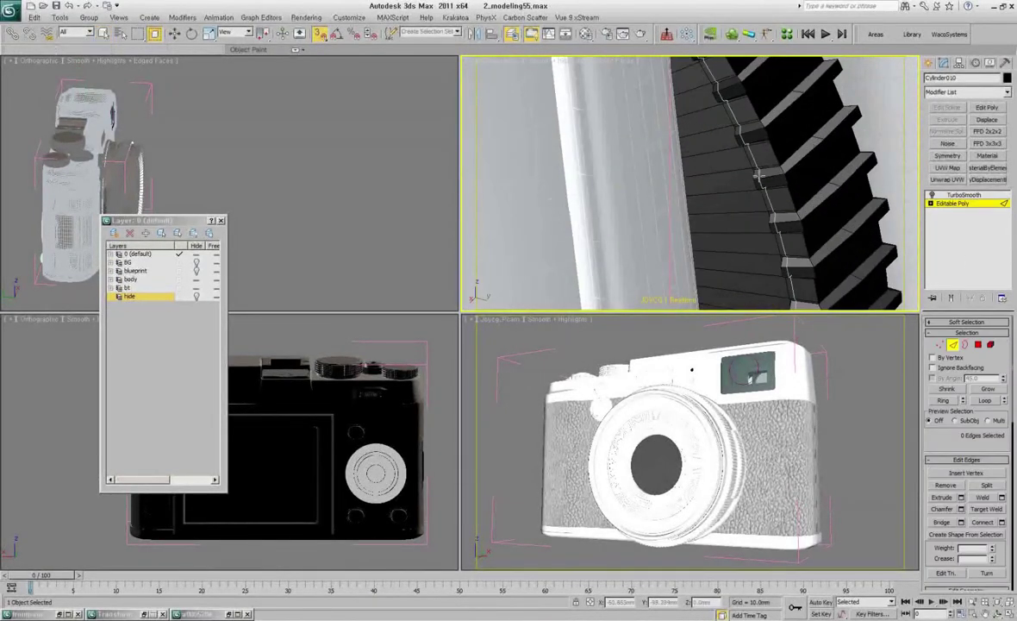
pyautogui.moveTo(760, 175)
pyautogui.keyDown('alt'); pyautogui.mouseDown(button='middle')
pyautogui.moveTo(604, 133)
pyautogui.moveTo(727, 222)
pyautogui.mouseUp(button='middle'); pyautogui.keyUp('alt')
pyautogui.press('w')
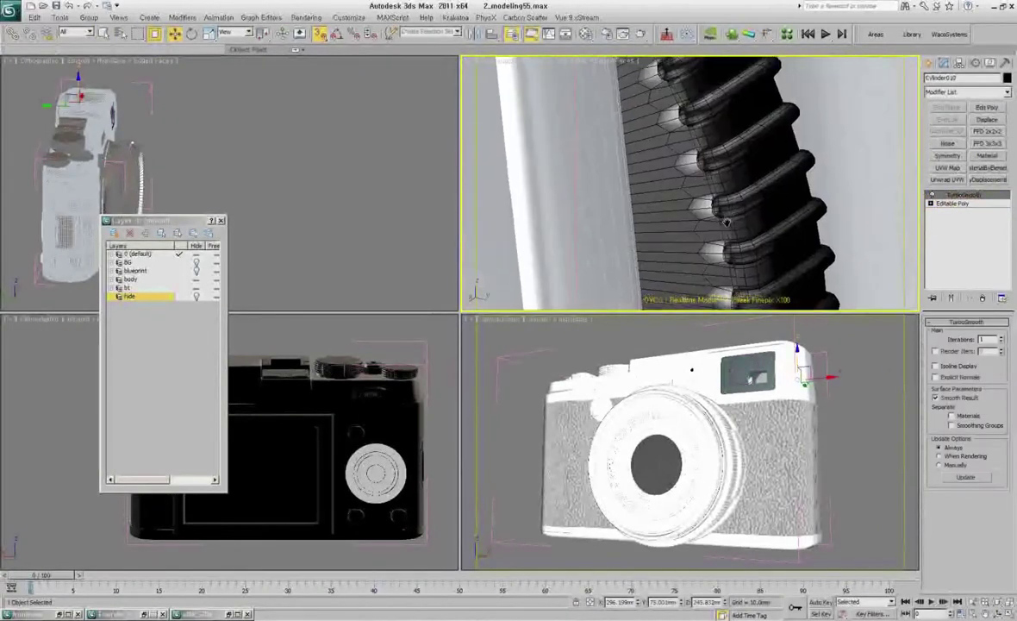
pyautogui.moveTo(689, 182)
pyautogui.keyDown('alt'); pyautogui.mouseDown(button='middle')
pyautogui.moveTo(655, 164)
pyautogui.moveTo(732, 198)
pyautogui.moveTo(779, 163)
pyautogui.moveTo(750, 216)
pyautogui.moveTo(759, 269)
pyautogui.moveTo(733, 211)
pyautogui.mouseUp(button='middle'); pyautogui.keyUp('alt')
pyautogui.click(673, 170)
# Select the magenta ring on the back dial and set its object colour to white.
pyautogui.click(732, 211)
pyautogui.scroll(2, 735, 199)
pyautogui.click(725, 202)
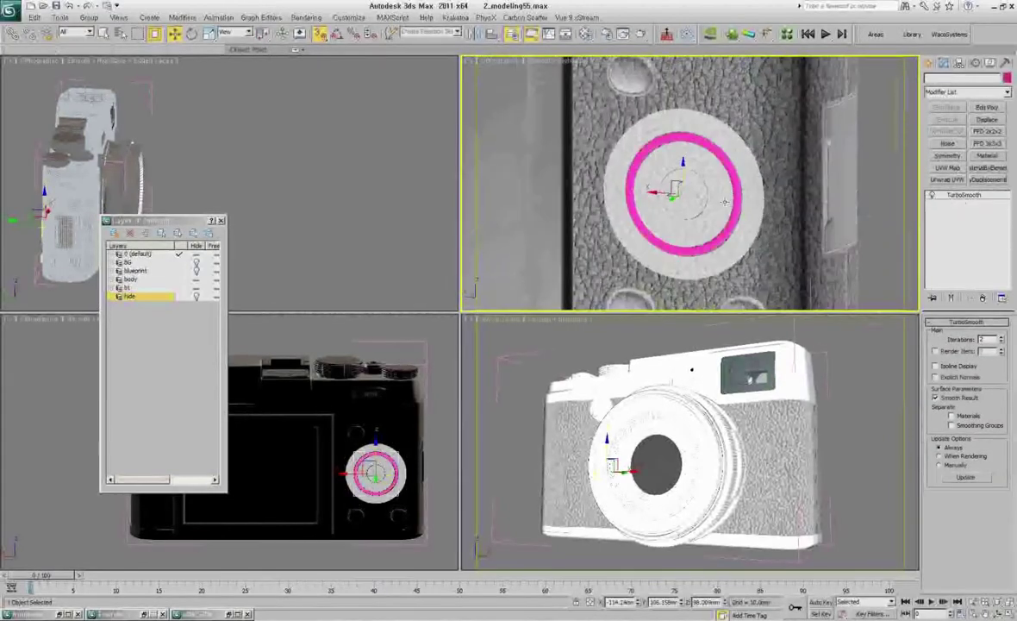
pyautogui.keyDown('alt'); pyautogui.moveTo(703, 244); pyautogui.dragTo(759, 205, button='middle'); pyautogui.keyUp('alt')
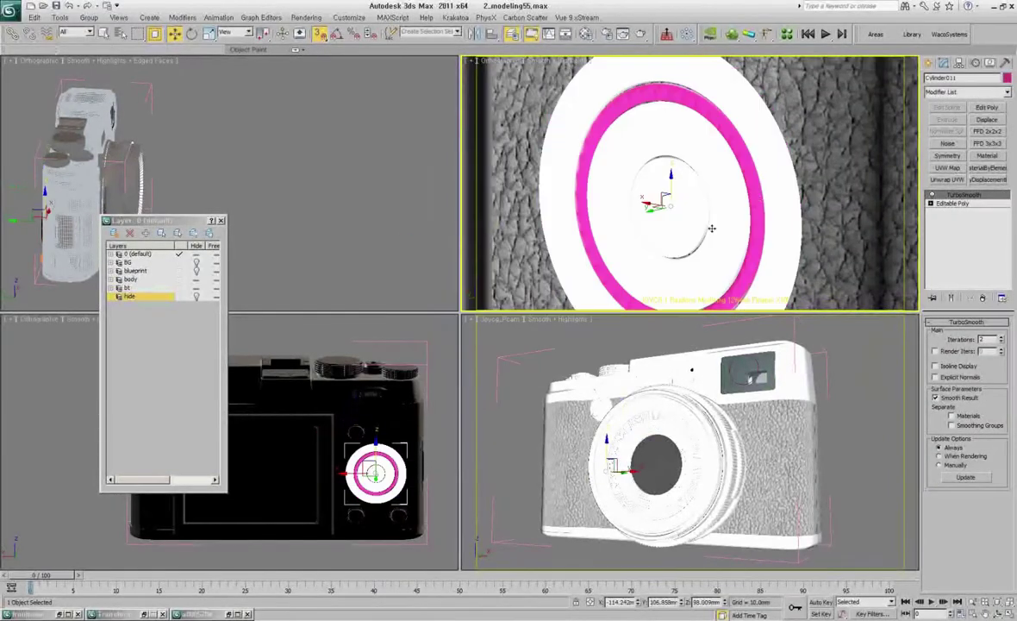
pyautogui.click(1007, 78)
pyautogui.click(565, 302)
pyautogui.scroll(2, 470, 292)
pyautogui.scroll(-2, 470, 291)
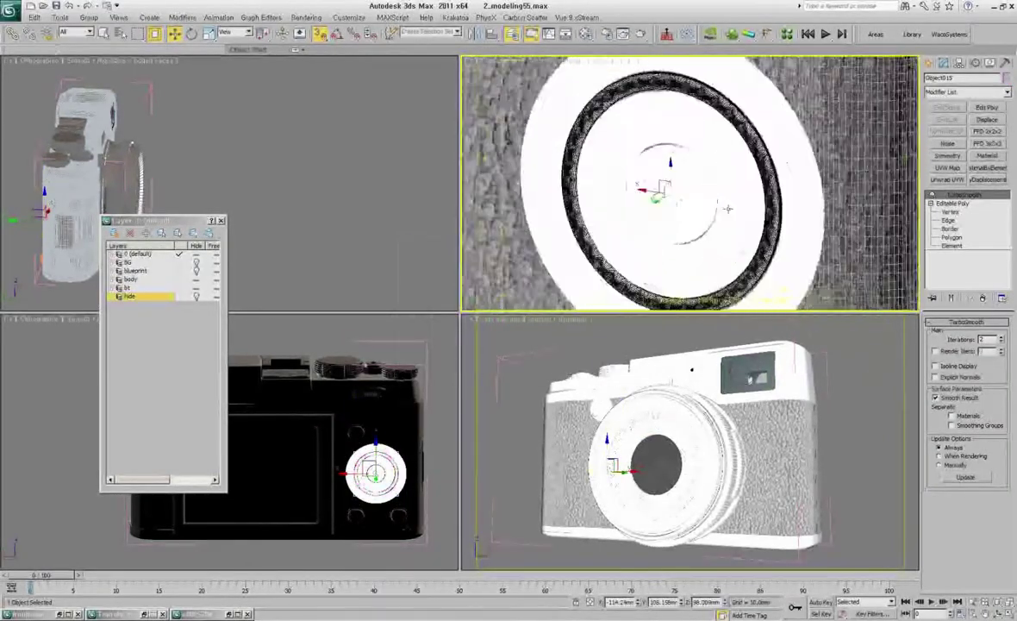
# Show the background image in the Top view and frame the bowl-shaped part.
pyautogui.hotkey('alt', 'b')
pyautogui.click(636, 427)
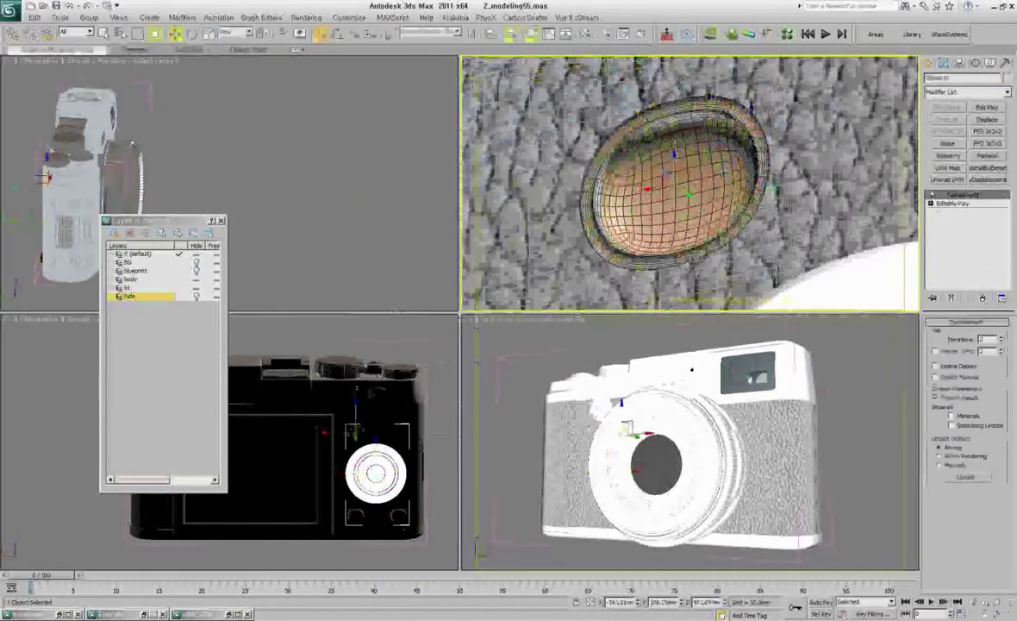
pyautogui.scroll(-5, 482, 66)
pyautogui.press('t')
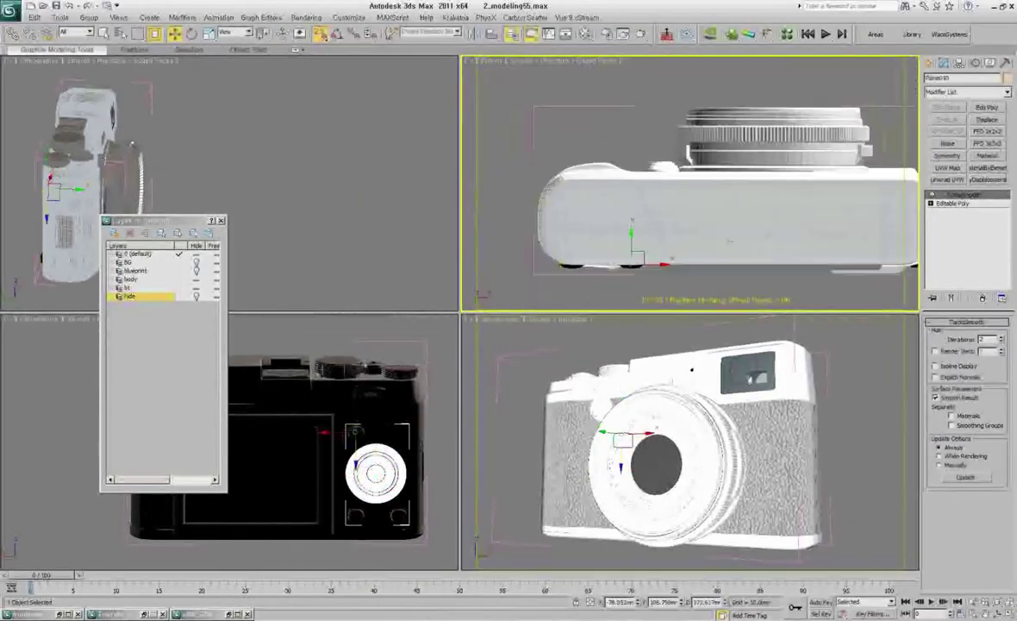
pyautogui.click(504, 60)
pyautogui.click(636, 136)
pyautogui.press('z')
# Turn off TurboSmooth on the bowl part and draw a new plane beside it.
pyautogui.click(931, 195)
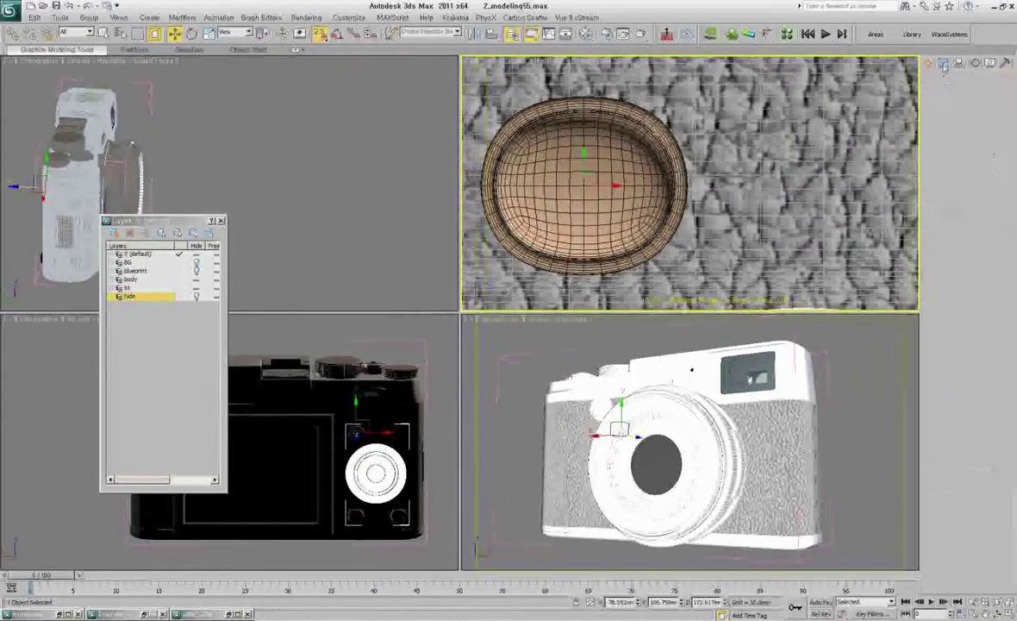
pyautogui.scroll(3, 681, 233)
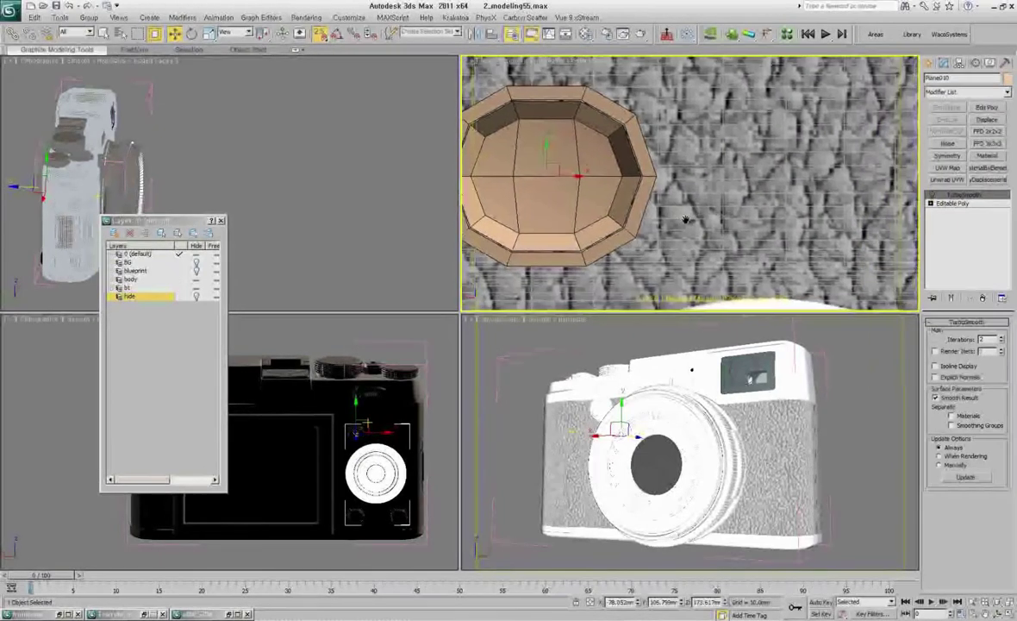
pyautogui.scroll(-5, 710, 148)
pyautogui.moveTo(672, 129); pyautogui.dragTo(793, 228)
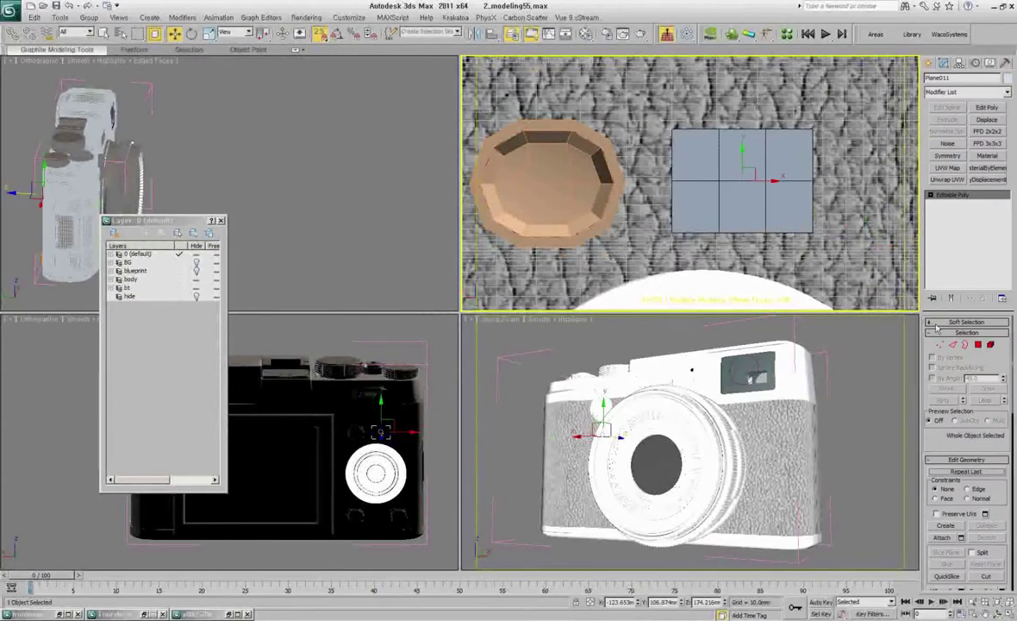
# Inset the plane's polygons to add an inner loop, then switch to edge editing.
pyautogui.rightClick(754, 149)
pyautogui.click(748, 204)
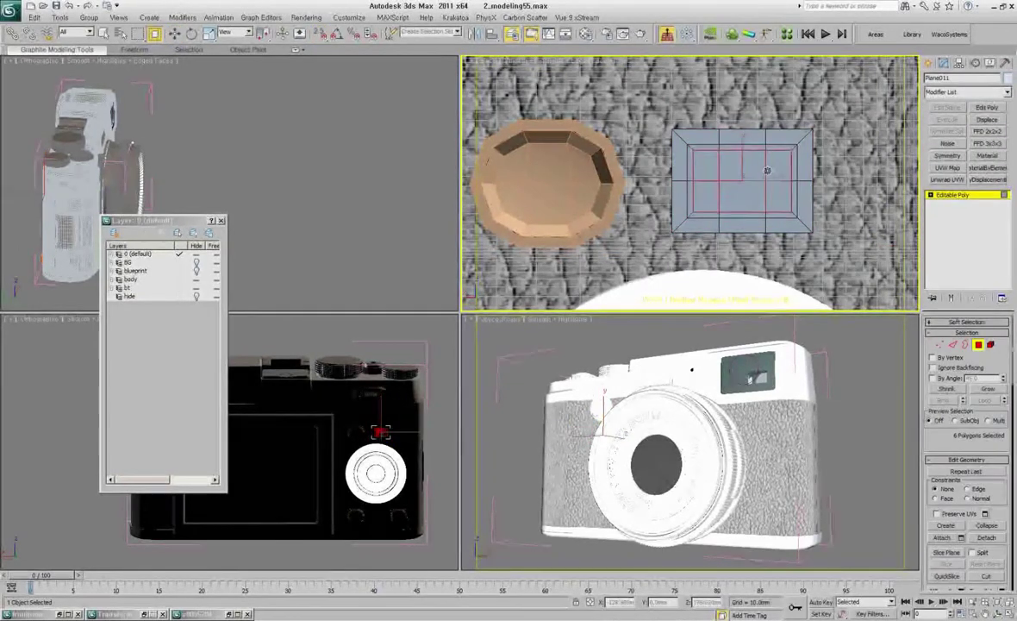
pyautogui.press('2')
# Adjust the plane's selected edge loop with the Graphite Loop Tools.
pyautogui.click(39, 50)
pyautogui.click(668, 101)
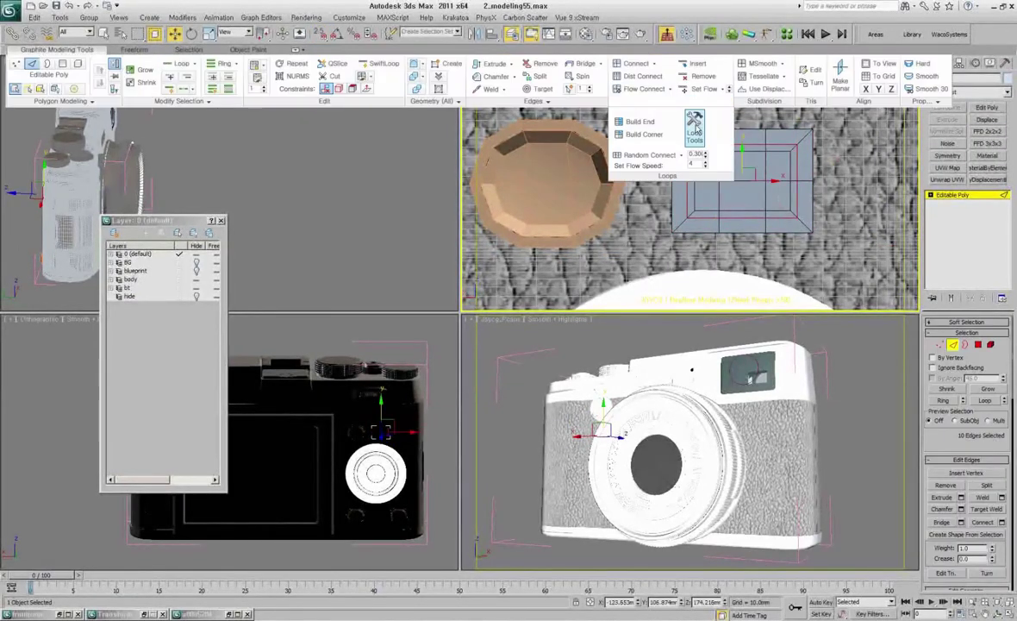
pyautogui.click(603, 160)
pyautogui.moveTo(110, 178); pyautogui.dragTo(362, 145)
pyautogui.click(741, 162)
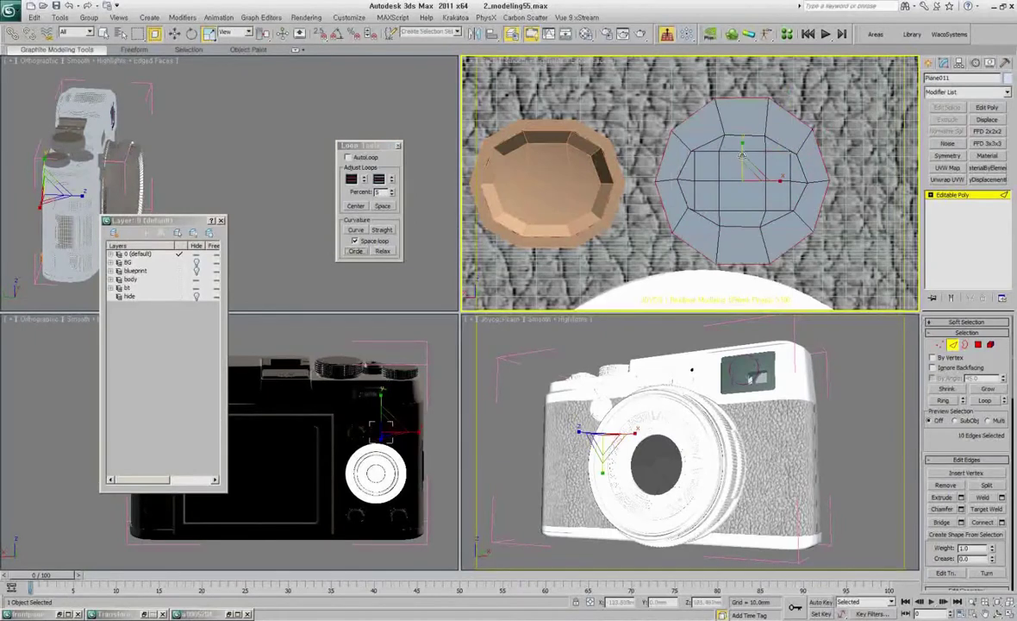
pyautogui.scroll(1, 793, 222)
pyautogui.scroll(1, 782, 150)
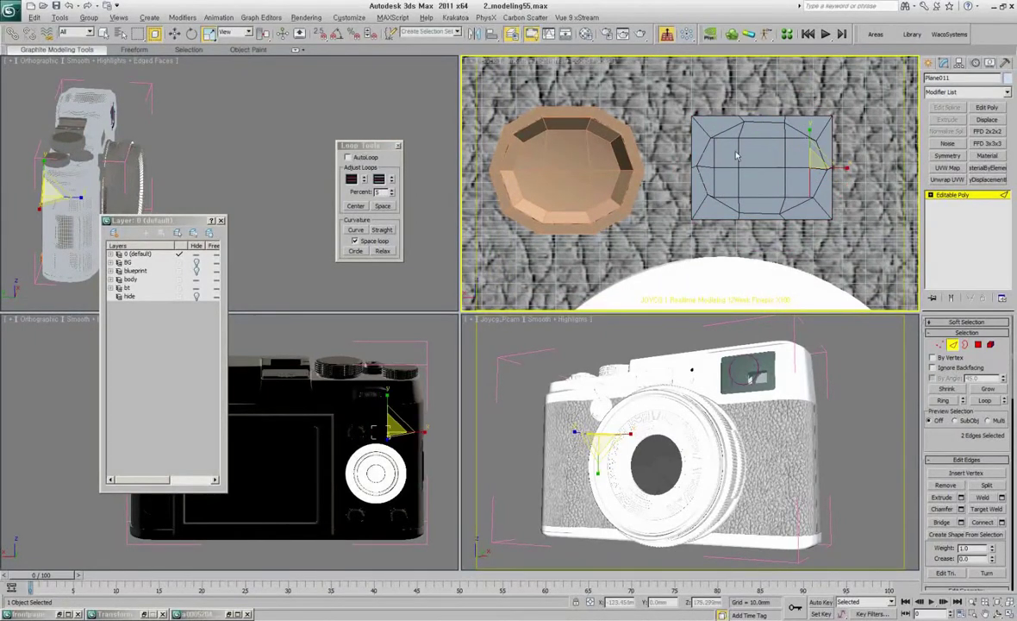
# Switch between Polygon and Edge modes and select the lens cap ring.
pyautogui.press('4')
pyautogui.press('2')
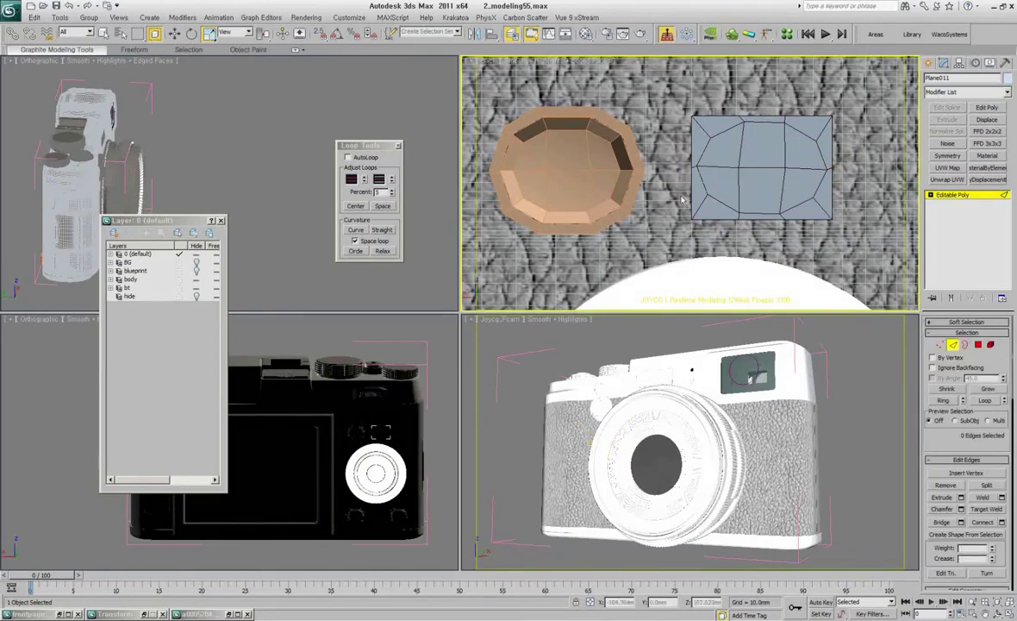
pyautogui.click(681, 201)
pyautogui.moveTo(681, 201)
pyautogui.keyDown('alt'); pyautogui.mouseDown(button='middle')
pyautogui.moveTo(767, 205)
pyautogui.moveTo(737, 175)
pyautogui.mouseUp(button='middle'); pyautogui.keyUp('alt')
# Briefly isolate the ring, then return to the full camera and select the hot shoe.
pyautogui.hotkey('alt', 'q')
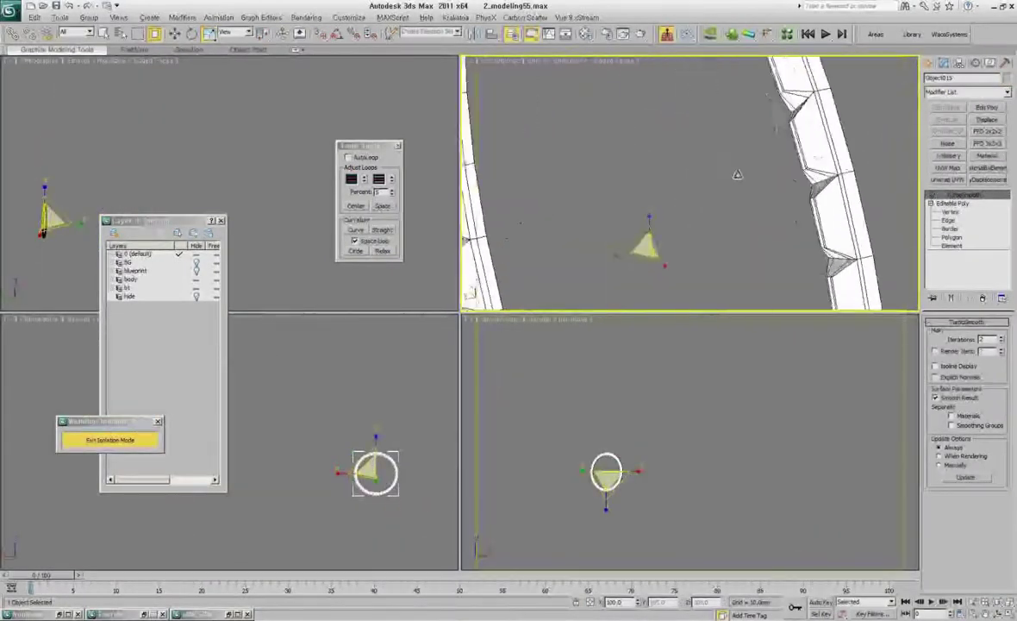
pyautogui.scroll(-3, 737, 175)
pyautogui.scroll(-2, 736, 186)
pyautogui.scroll(-3, 735, 198)
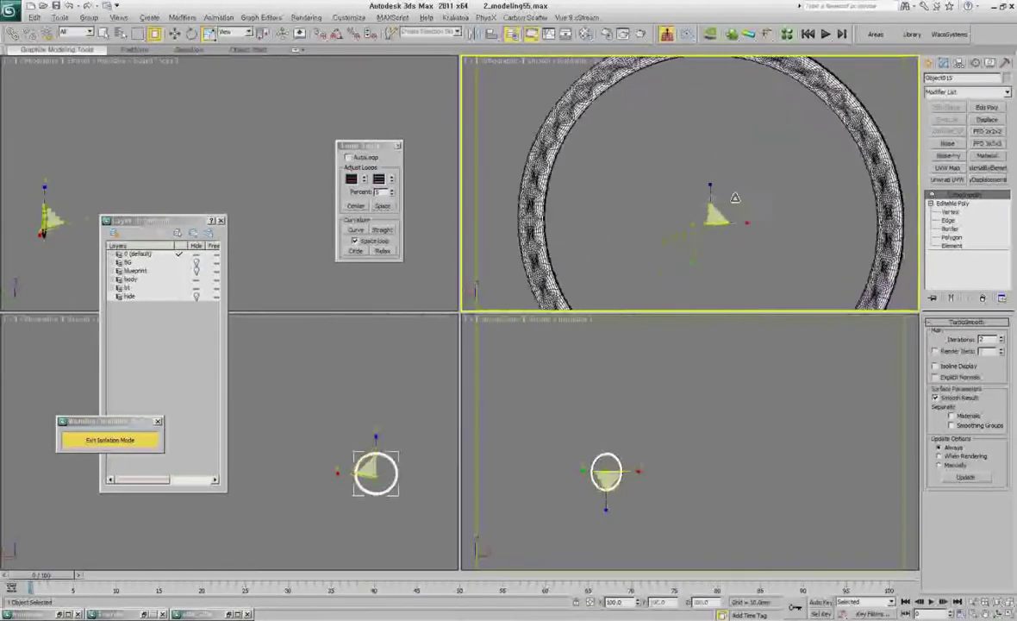
pyautogui.hotkey('alt', 'q')
pyautogui.keyDown('alt'); pyautogui.moveTo(736, 197); pyautogui.dragTo(759, 189, button='middle'); pyautogui.keyUp('alt')
pyautogui.scroll(3, 770, 183)
pyautogui.click(770, 183)
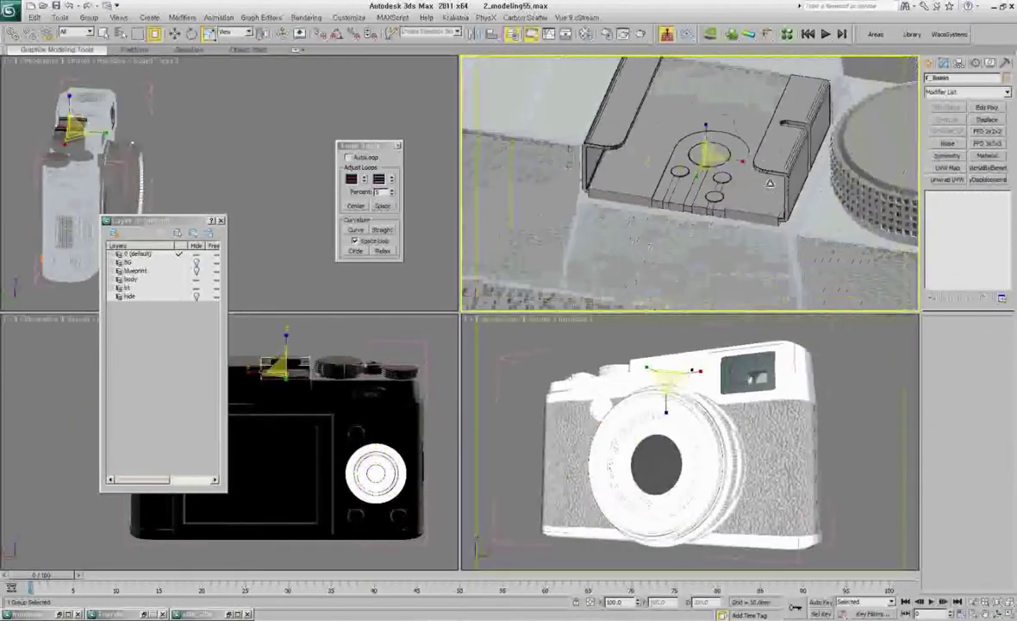
# Isolate the hot shoe, then narrow the isolation to just its tray piece.
pyautogui.hotkey('alt', 'q')
pyautogui.scroll(3, 770, 182)
pyautogui.moveTo(770, 183)
pyautogui.keyDown('alt'); pyautogui.mouseDown(button='middle')
pyautogui.moveTo(659, 182)
pyautogui.moveTo(705, 230)
pyautogui.moveTo(686, 175)
pyautogui.mouseUp(button='middle'); pyautogui.keyUp('alt')
pyautogui.rightClick(705, 230)
pyautogui.click(707, 231)
pyautogui.click(685, 175)
pyautogui.hotkey('alt', 'q')
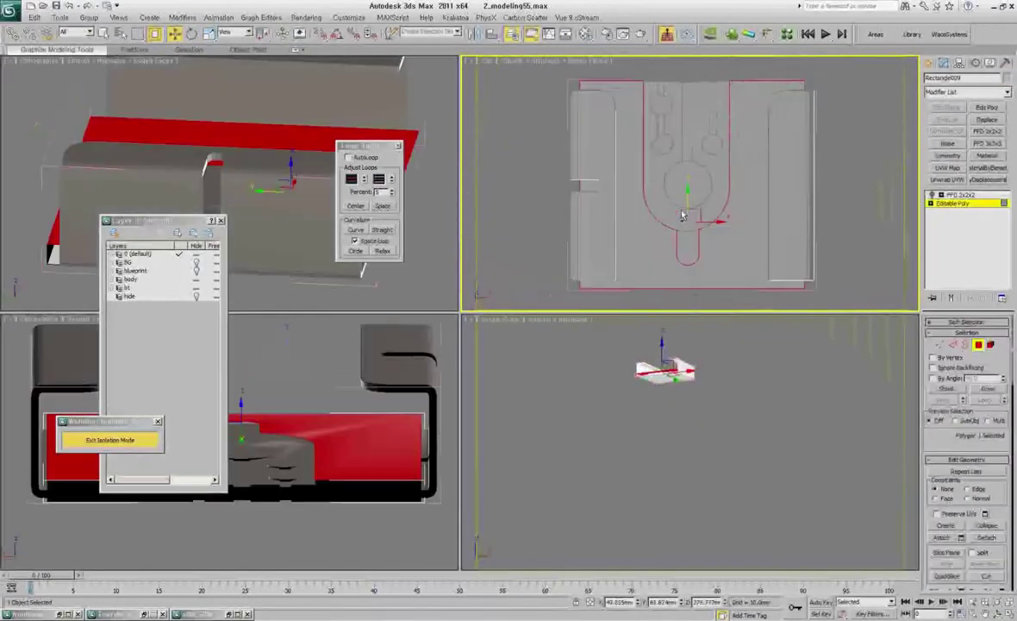
pyautogui.press('t')
pyautogui.moveTo(723, 111)
pyautogui.keyDown('alt'); pyautogui.mouseDown(button='middle')
pyautogui.moveTo(659, 178)
pyautogui.moveTo(729, 189)
pyautogui.moveTo(692, 213)
pyautogui.moveTo(724, 172)
pyautogui.moveTo(749, 195)
pyautogui.moveTo(720, 192)
pyautogui.moveTo(680, 246)
pyautogui.moveTo(697, 225)
pyautogui.moveTo(612, 223)
pyautogui.moveTo(792, 204)
pyautogui.moveTo(763, 205)
pyautogui.mouseUp(button='middle'); pyautogui.keyUp('alt')
# Delete the FFD 2x2x2 modifier from the tray and exit isolation mode.
pyautogui.click(960, 195)
pyautogui.hotkey('ctrl', 'z')
pyautogui.scroll(4, 707, 207)
pyautogui.scroll(3, 690, 234)
pyautogui.scroll(-2, 697, 226)
pyautogui.scroll(-3, 696, 226)
pyautogui.scroll(-2, 613, 223)
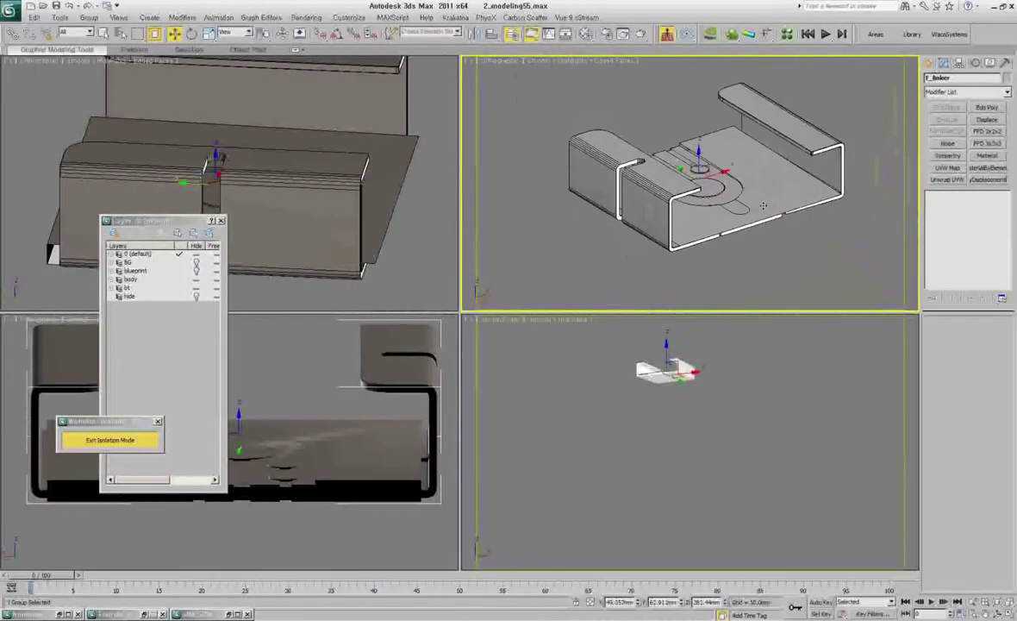
pyautogui.scroll(4, 595, 242)
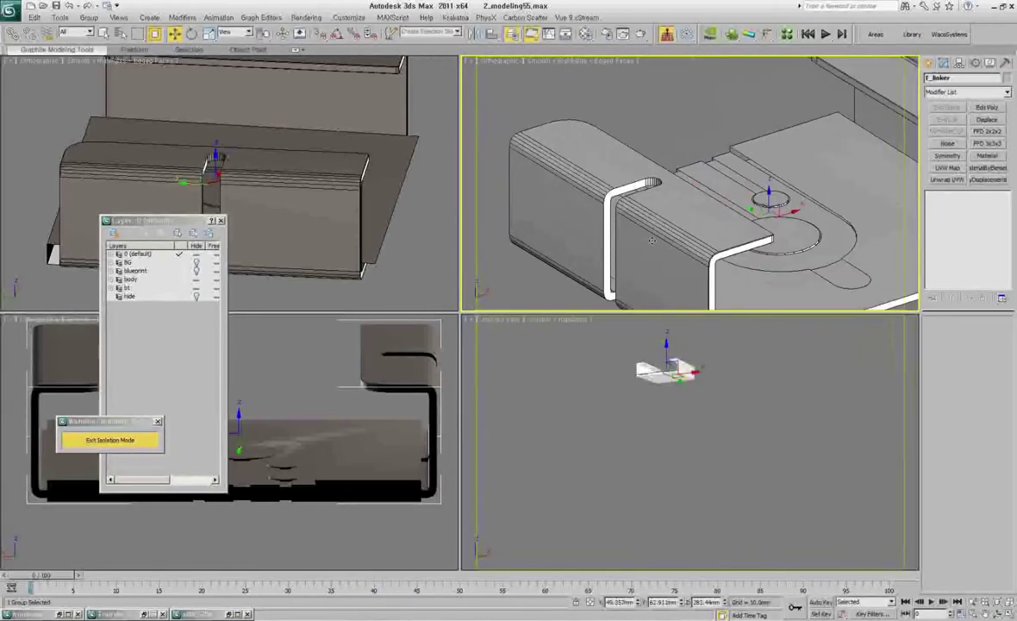
pyautogui.hotkey('alt', 'q')
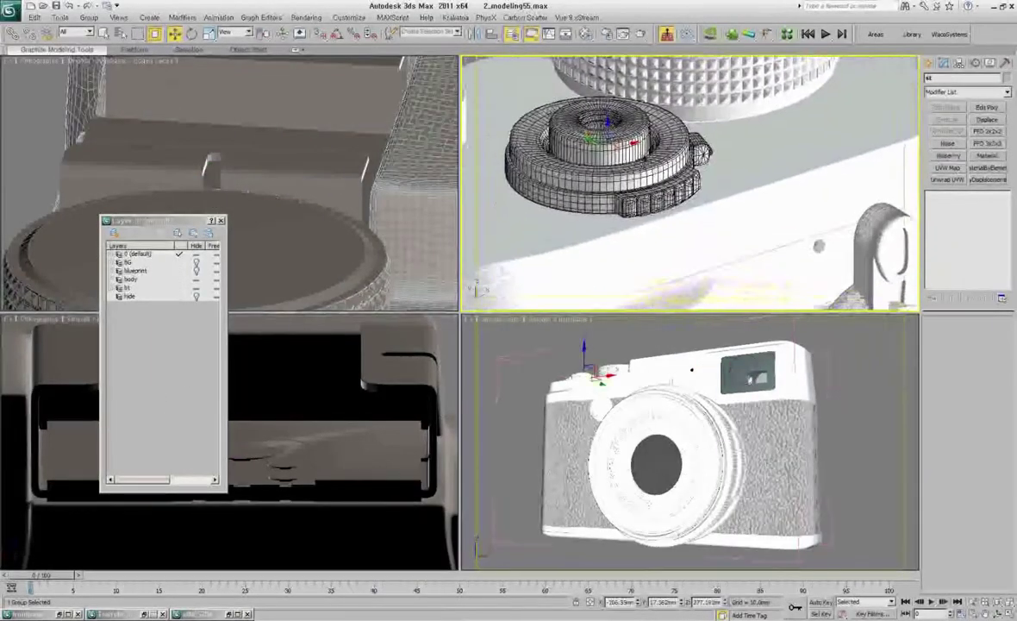
pyautogui.scroll(3, 677, 241)
pyautogui.click(677, 242)
pyautogui.hotkey('alt', 'q')
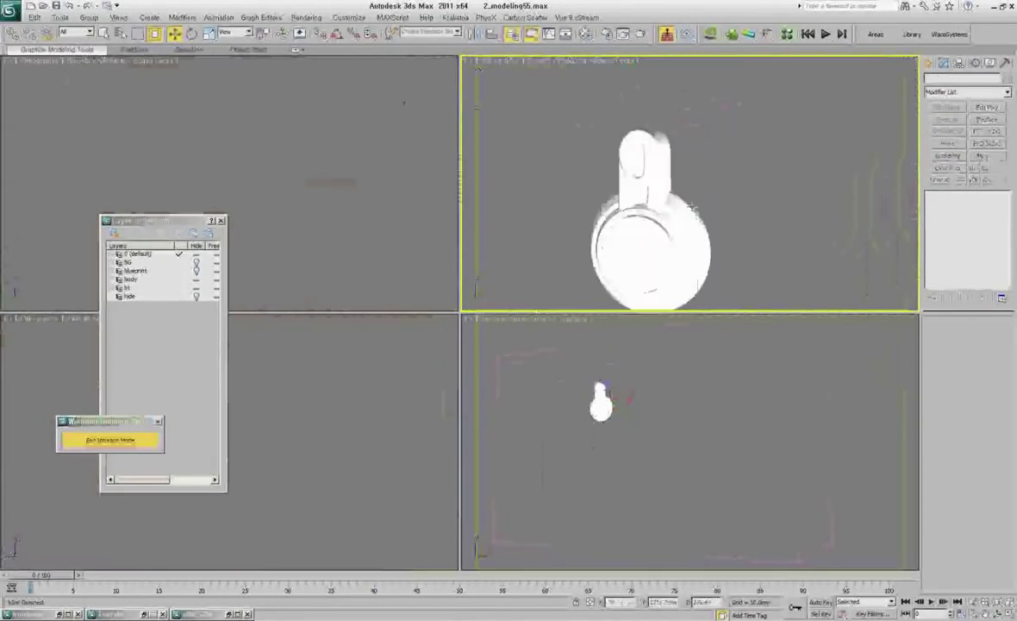
pyautogui.moveTo(678, 242)
pyautogui.keyDown('alt'); pyautogui.mouseDown(button='middle')
pyautogui.moveTo(642, 86)
pyautogui.moveTo(724, 212)
pyautogui.mouseUp(button='middle'); pyautogui.keyUp('alt')
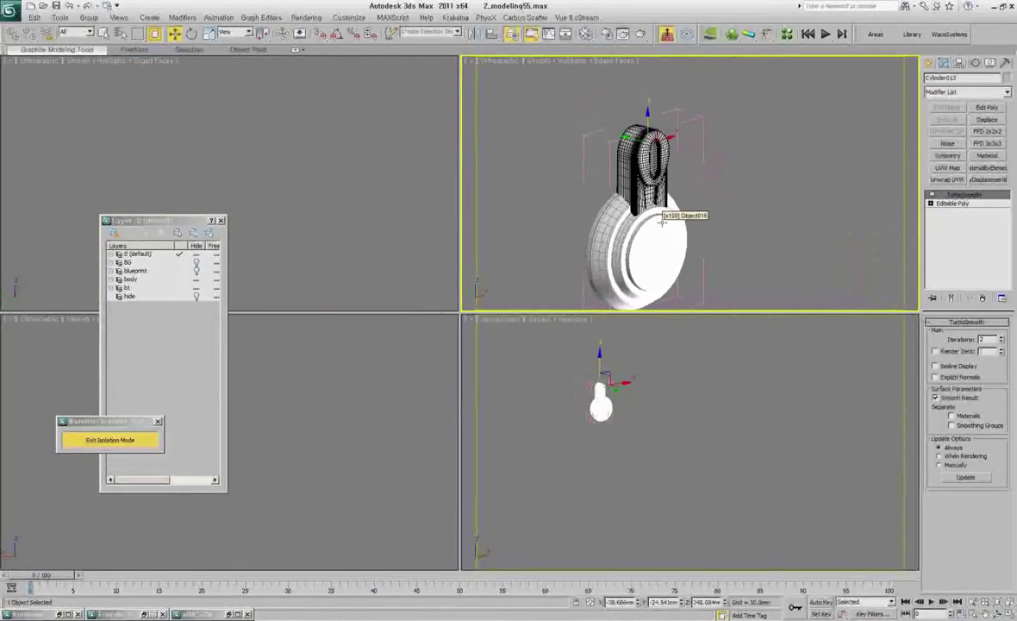
pyautogui.moveTo(666, 258)
pyautogui.keyDown('alt'); pyautogui.mouseDown(button='middle')
pyautogui.moveTo(609, 290)
pyautogui.moveTo(763, 229)
pyautogui.mouseUp(button='middle'); pyautogui.keyUp('alt')
pyautogui.click(609, 290)
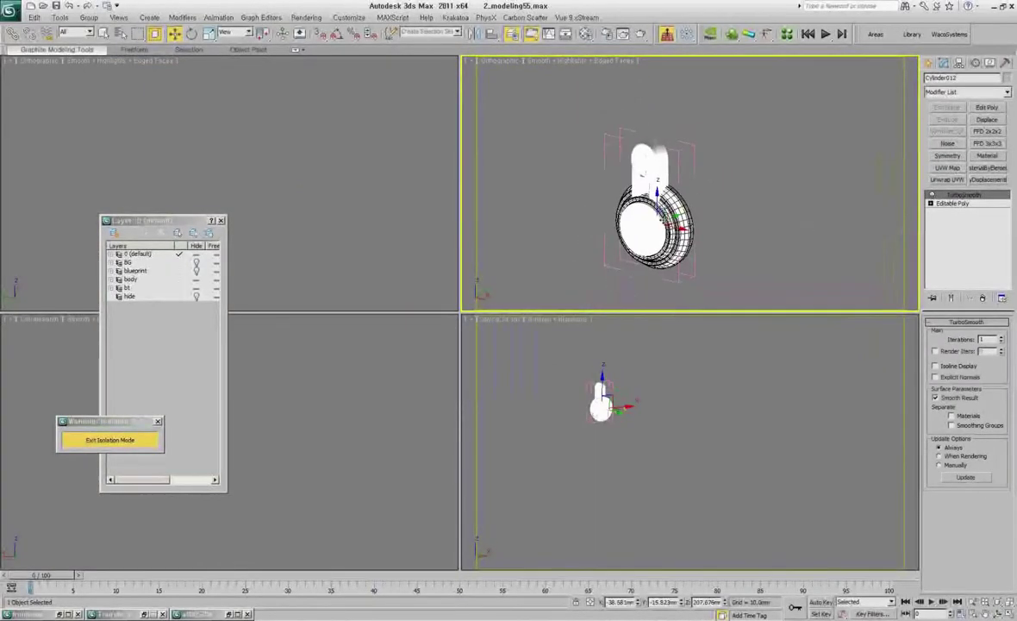
pyautogui.moveTo(621, 184)
pyautogui.keyDown('alt'); pyautogui.mouseDown(button='middle')
pyautogui.moveTo(642, 162)
pyautogui.moveTo(612, 234)
pyautogui.mouseUp(button='middle'); pyautogui.keyUp('alt')
pyautogui.click(642, 162)
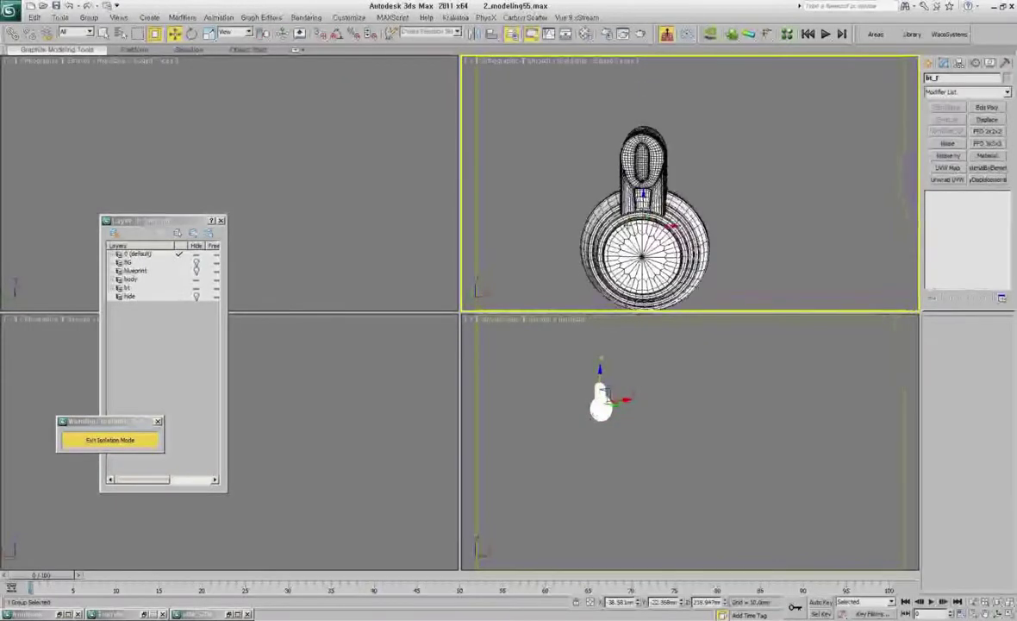
pyautogui.scroll(2, 495, 147)
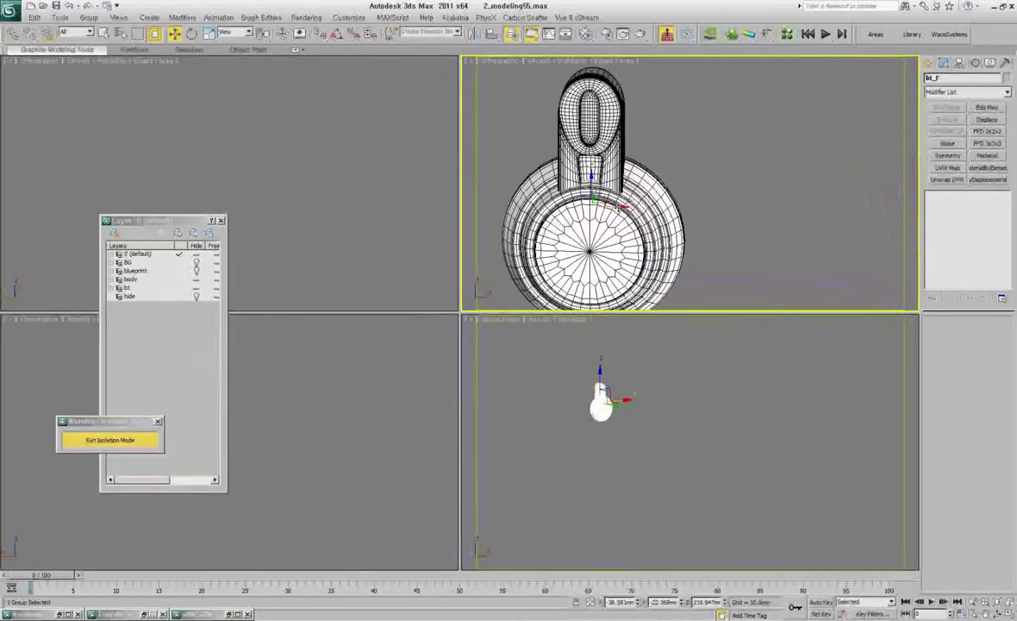
pyautogui.scroll(3, 494, 147)
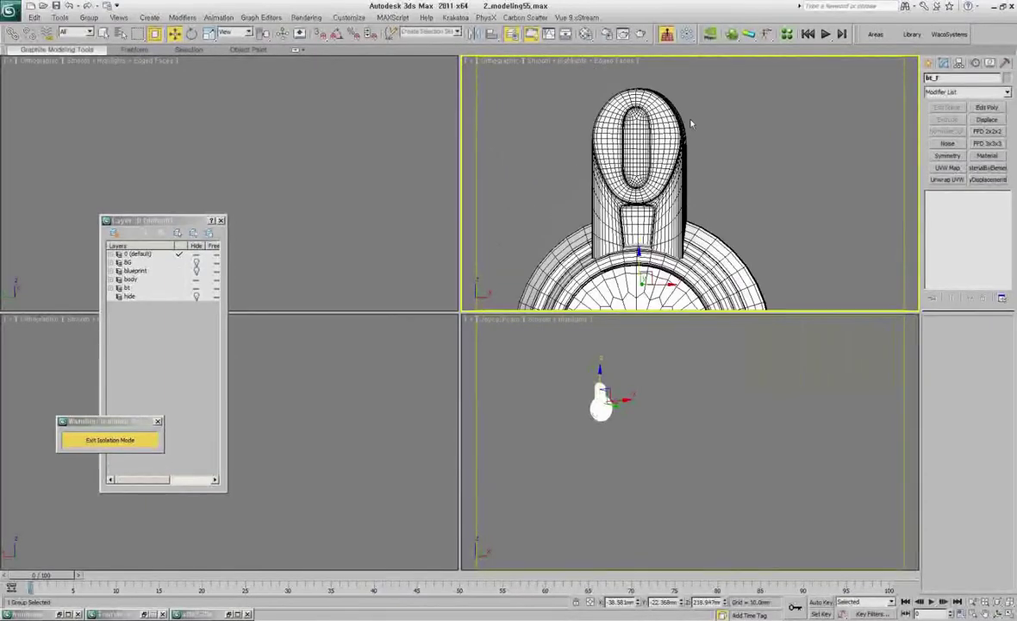
pyautogui.keyDown('alt'); pyautogui.moveTo(690, 123); pyautogui.dragTo(674, 209, button='middle'); pyautogui.keyUp('alt')
pyautogui.press('f')
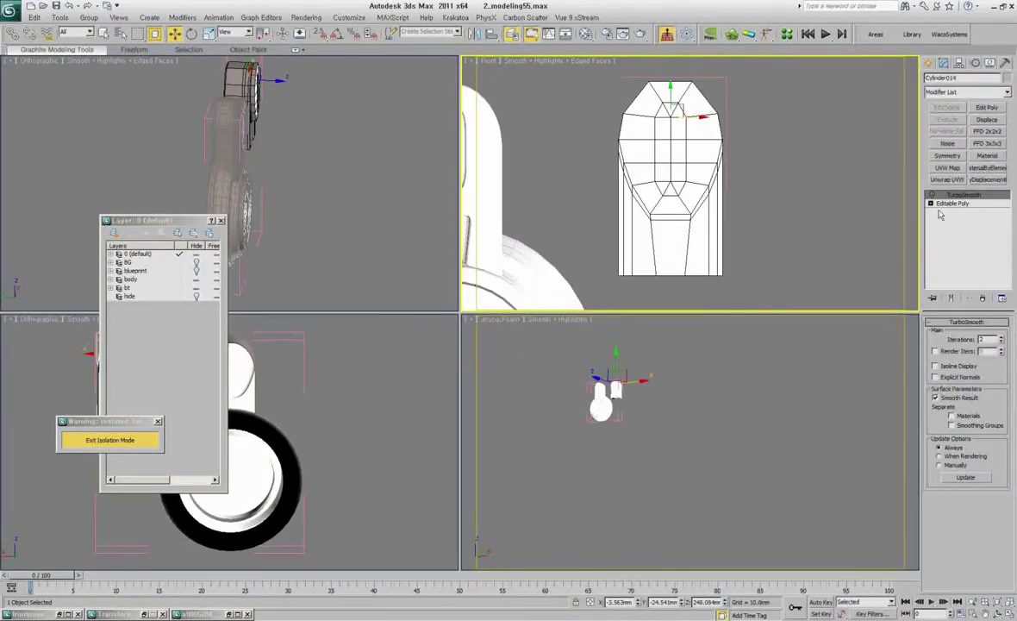
pyautogui.click(948, 203)
pyautogui.press('4')
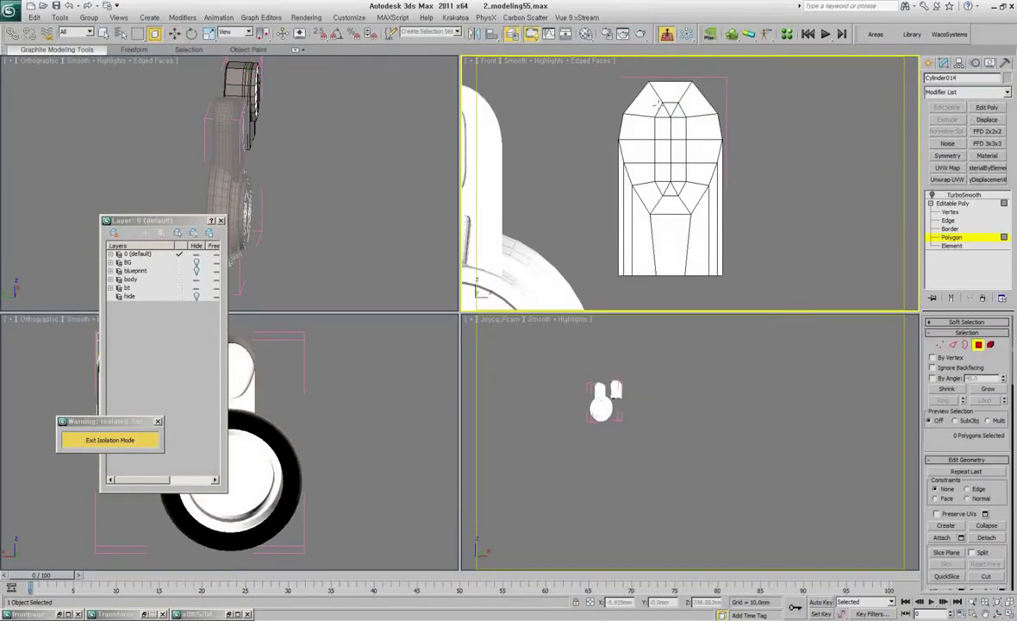
pyautogui.moveTo(717, 215)
pyautogui.keyDown('alt'); pyautogui.mouseDown(button='middle')
pyautogui.moveTo(731, 257)
pyautogui.moveTo(681, 207)
pyautogui.moveTo(700, 242)
pyautogui.moveTo(745, 212)
pyautogui.mouseUp(button='middle'); pyautogui.keyUp('alt')
pyautogui.scroll(5, 660, 192)
pyautogui.press('2')
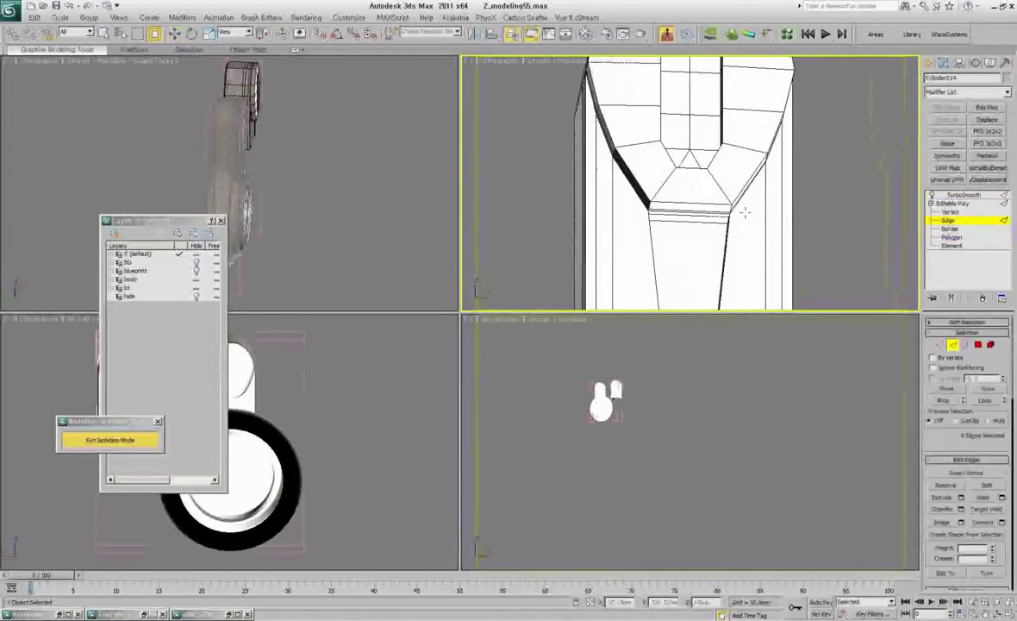
pyautogui.scroll(-5, 690, 181)
pyautogui.scroll(-3, 690, 181)
pyautogui.press('w')
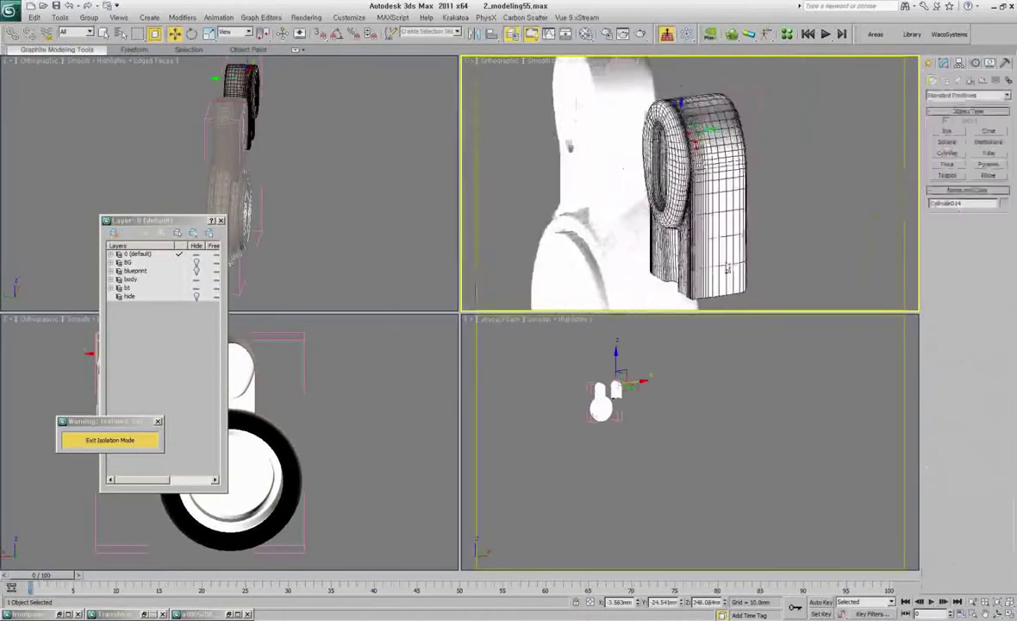
pyautogui.keyDown('alt'); pyautogui.moveTo(690, 181); pyautogui.dragTo(655, 198, button='middle'); pyautogui.keyUp('alt')
pyautogui.click(110, 439)
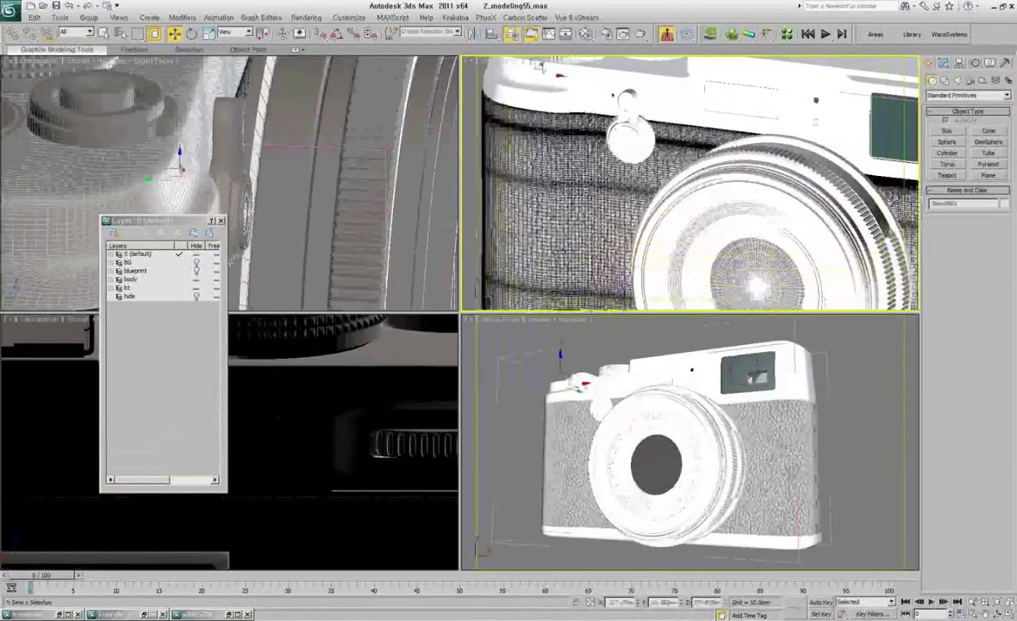
pyautogui.keyDown('alt'); pyautogui.moveTo(790, 213); pyautogui.dragTo(716, 189, button='middle'); pyautogui.keyUp('alt')
pyautogui.scroll(5, 742, 198)
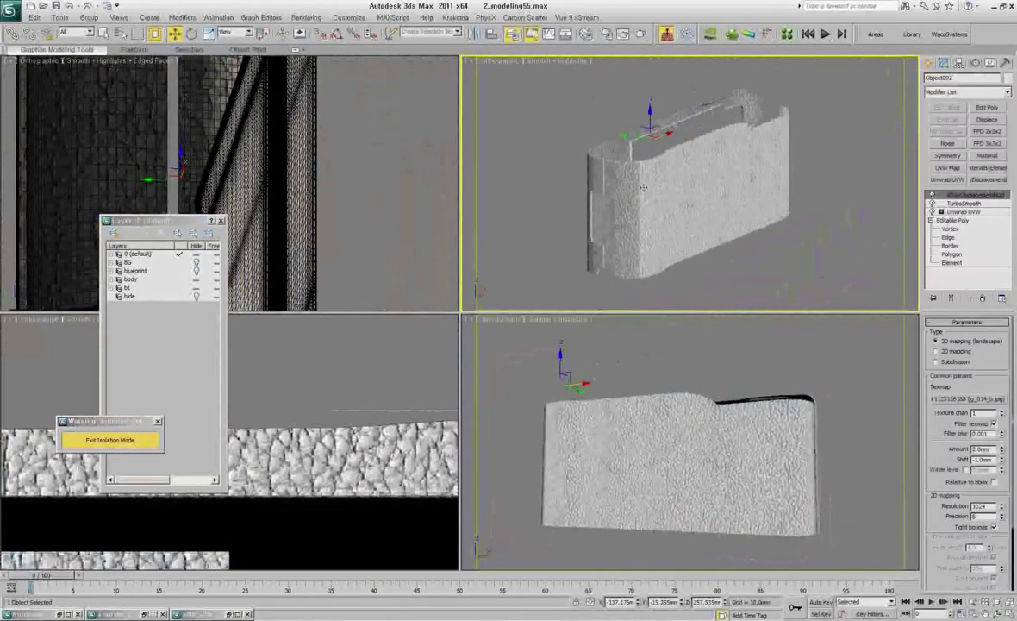
pyautogui.keyDown('alt'); pyautogui.moveTo(643, 187); pyautogui.dragTo(681, 234, button='middle'); pyautogui.keyUp('alt')
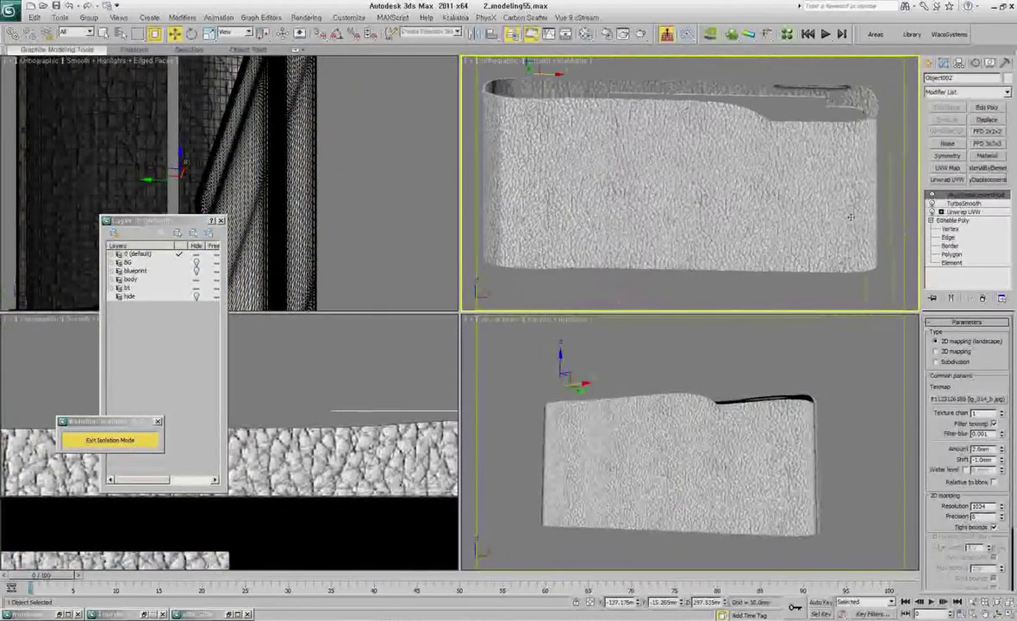
pyautogui.click(965, 211)
pyautogui.click(964, 444)
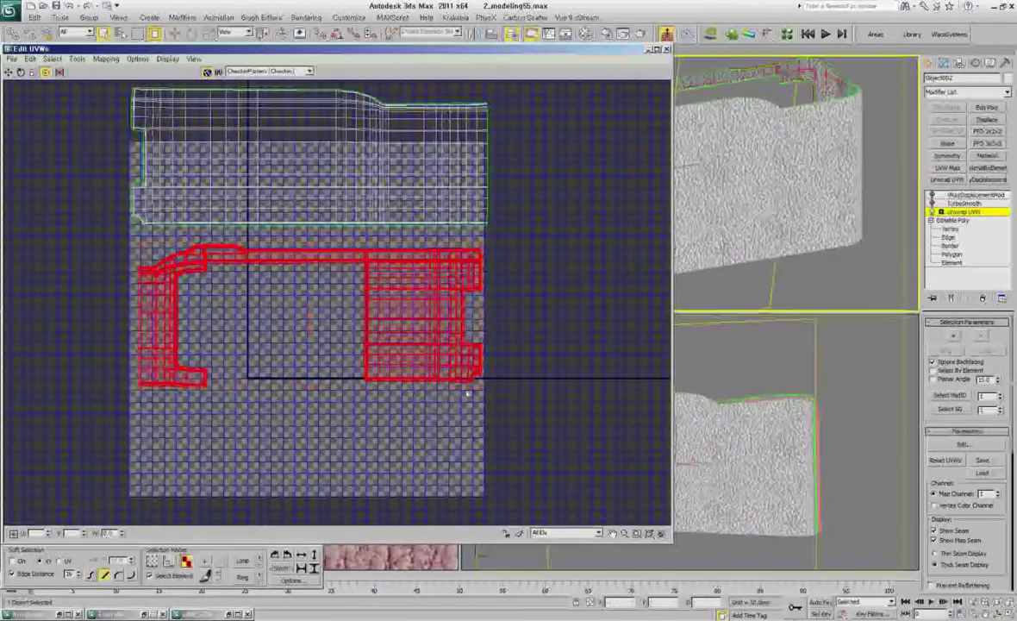
pyautogui.keyDown('alt'); pyautogui.moveTo(790, 186); pyautogui.dragTo(896, 203, button='middle'); pyautogui.keyUp('alt')
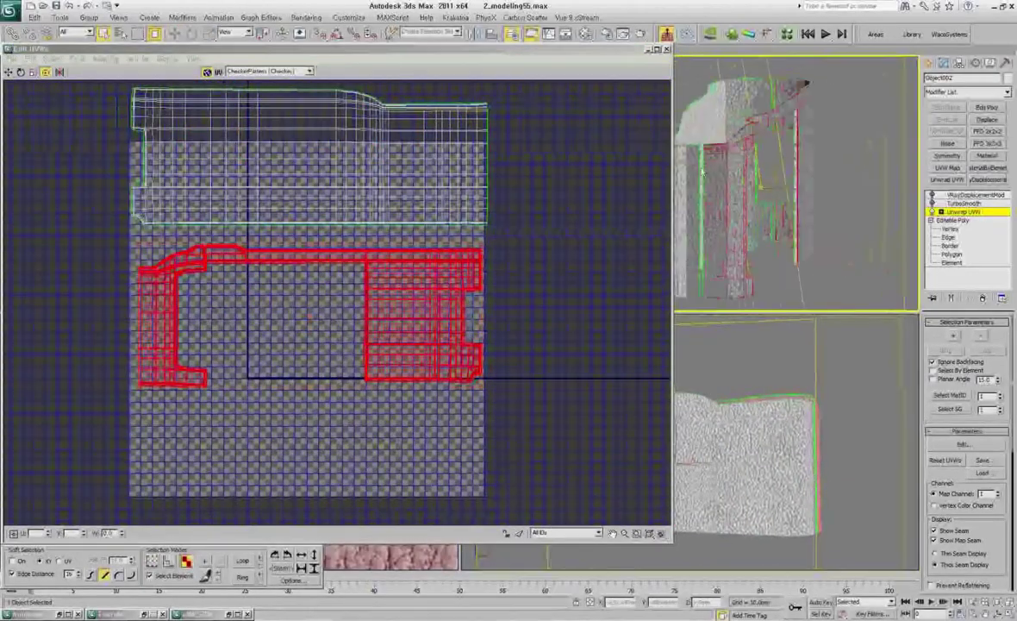
pyautogui.scroll(5, 881, 116)
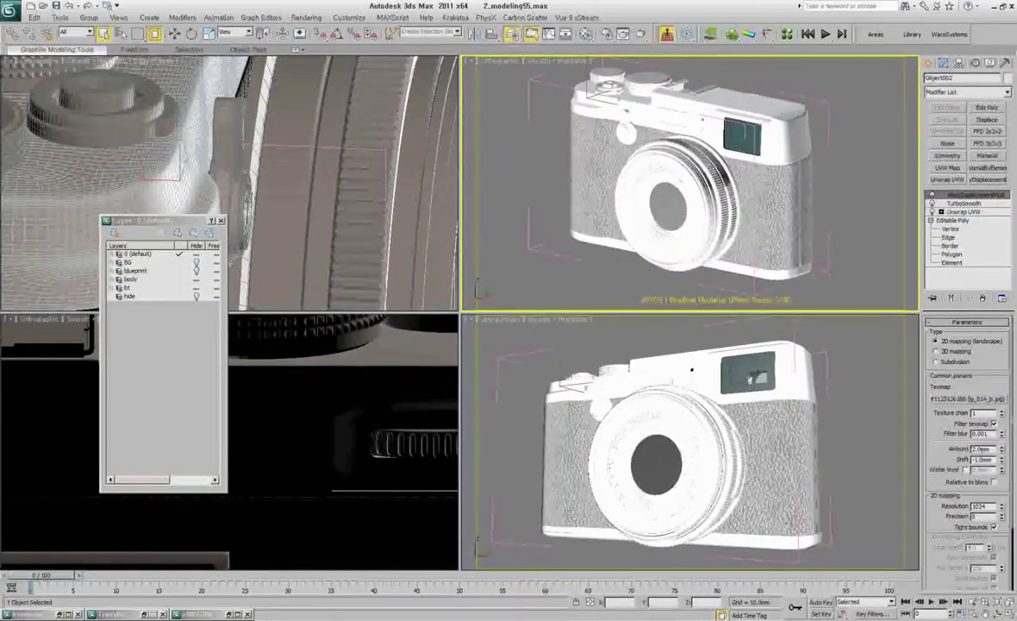
# Inspect the dome light's HDRI map in the Material Editor, close it, and select the backdrop plane.
pyautogui.scroll(5, 810, 178)
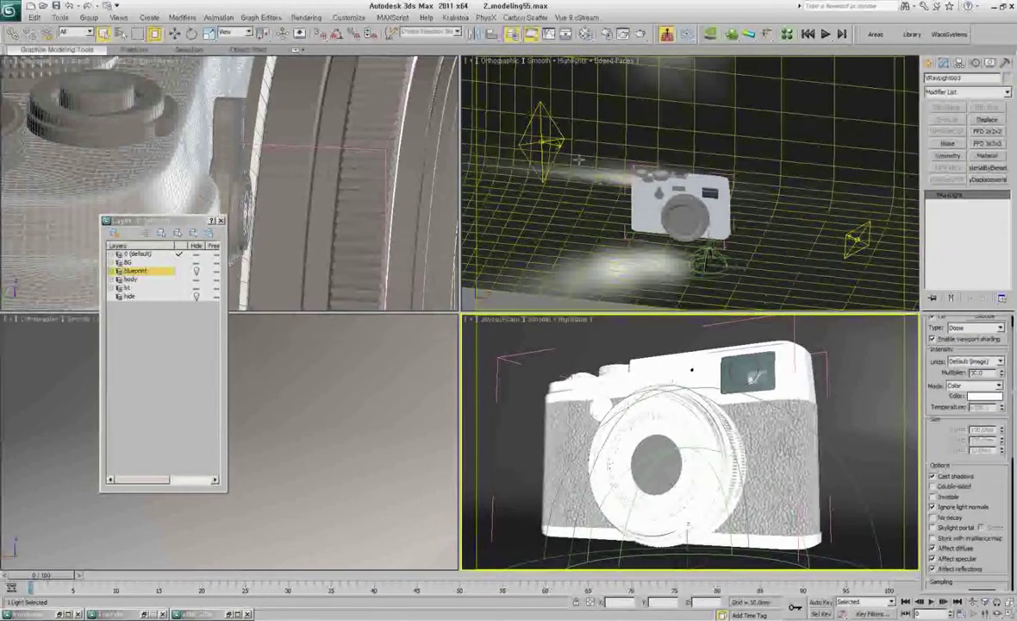
pyautogui.moveTo(951, 439); pyautogui.dragTo(951, 389)
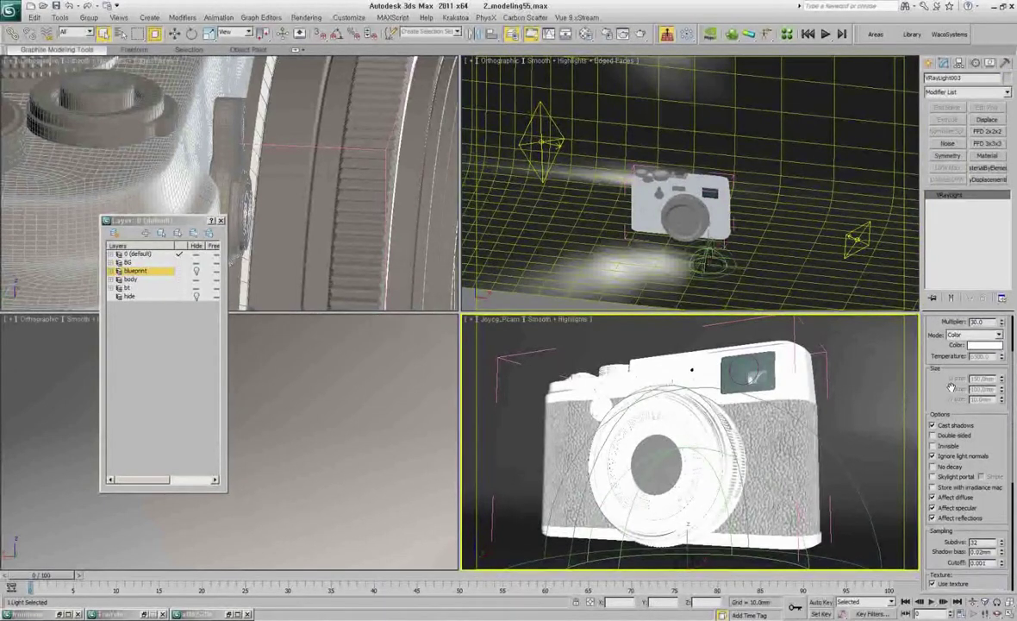
pyautogui.scroll(-3, 934, 413)
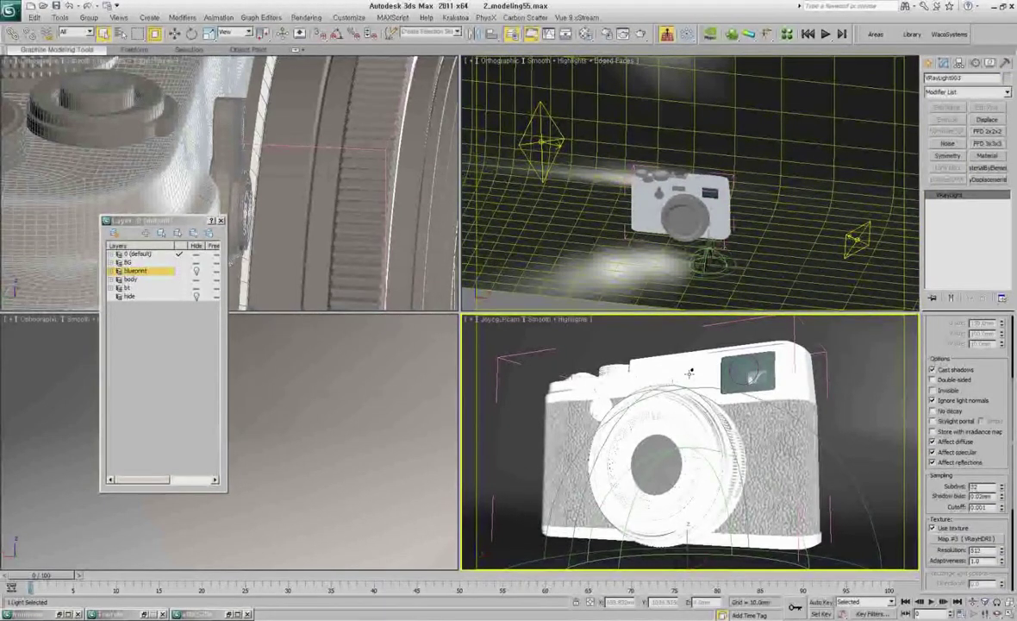
pyautogui.scroll(-2, 962, 467)
pyautogui.press('m')
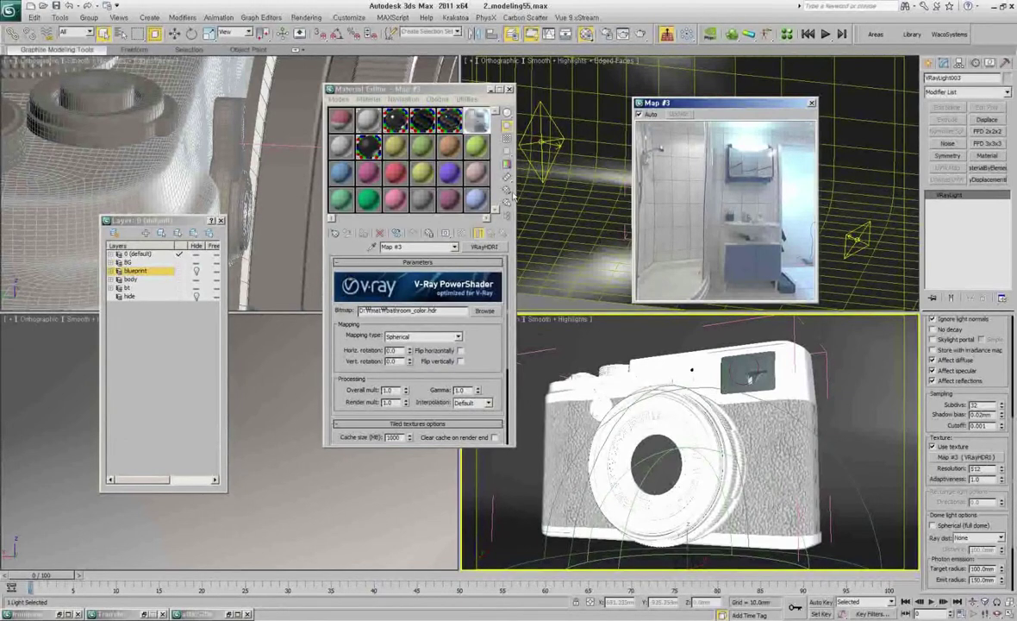
pyautogui.press('m')
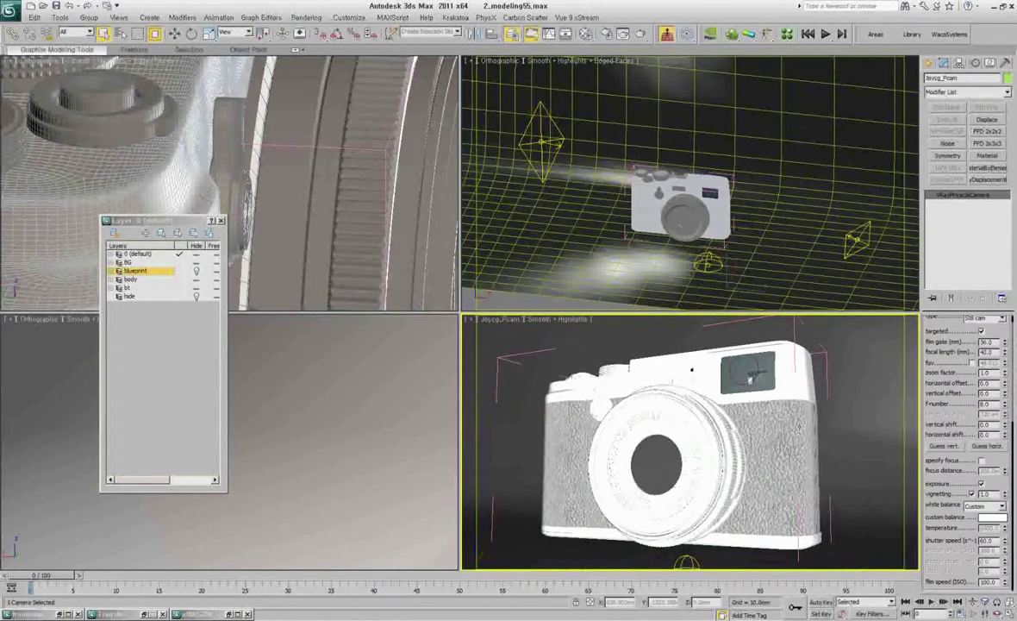
pyautogui.click(345, 414)
# Render the camera view with V-Ray at 1000 x 594 and view the frame buffer result.
pyautogui.press('F10')
pyautogui.click(665, 344)
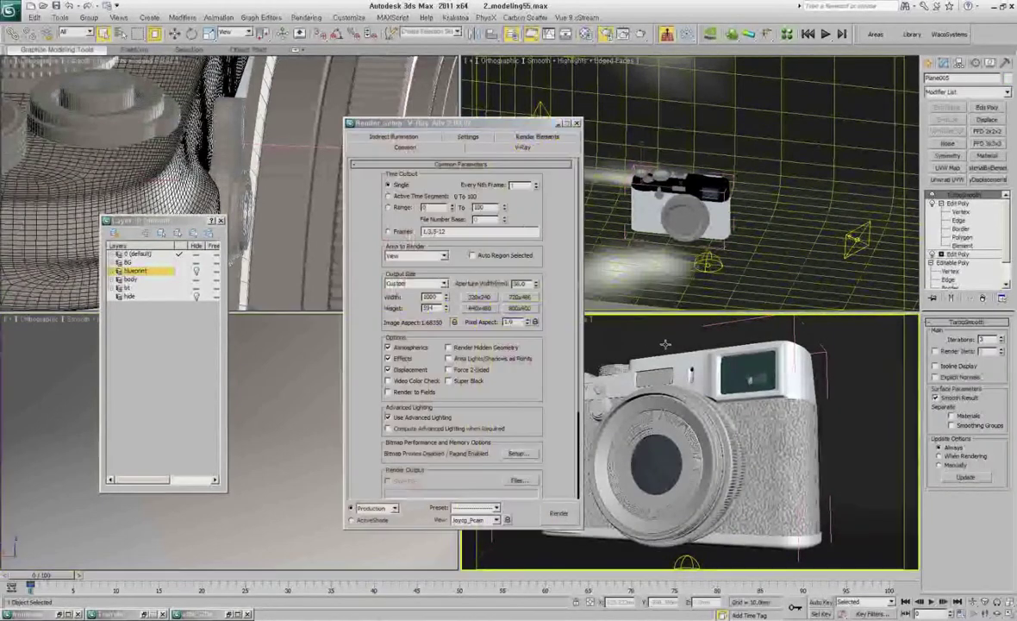
pyautogui.click(517, 148)
pyautogui.click(556, 176)
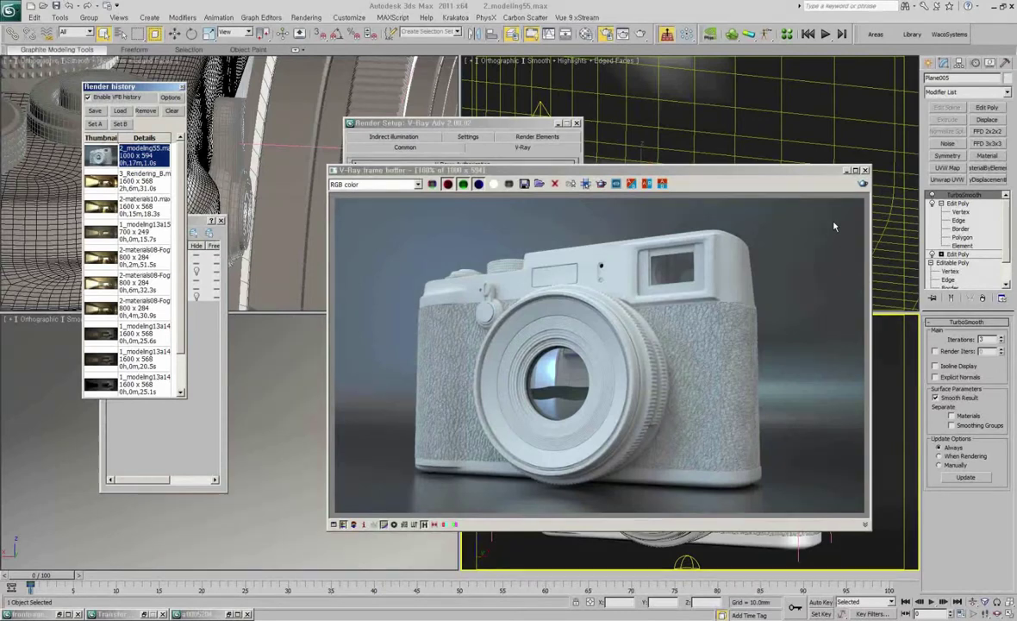
pyautogui.moveTo(780, 173); pyautogui.dragTo(737, 164)
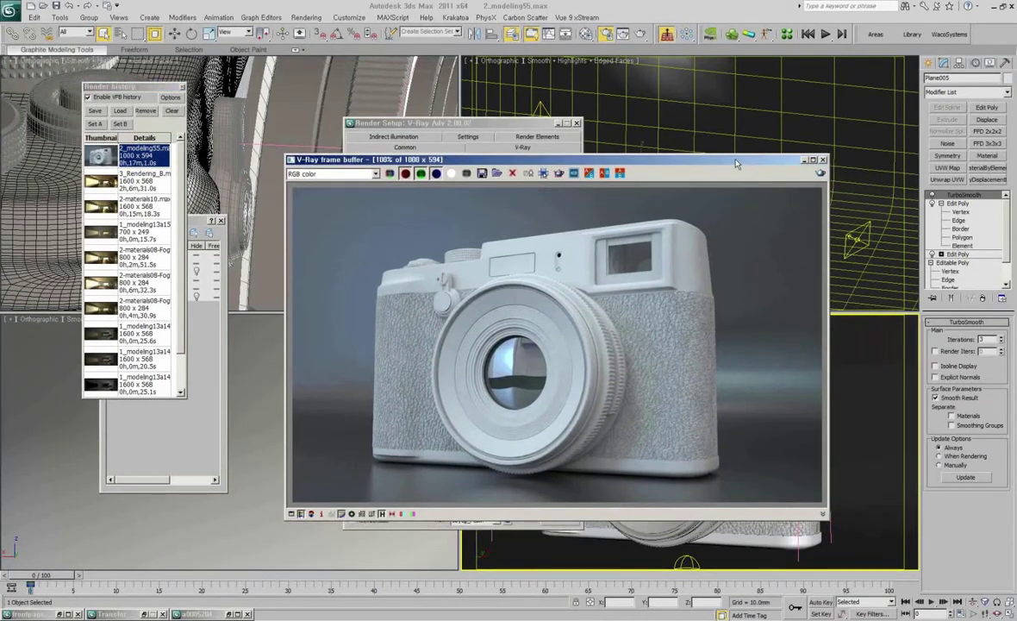